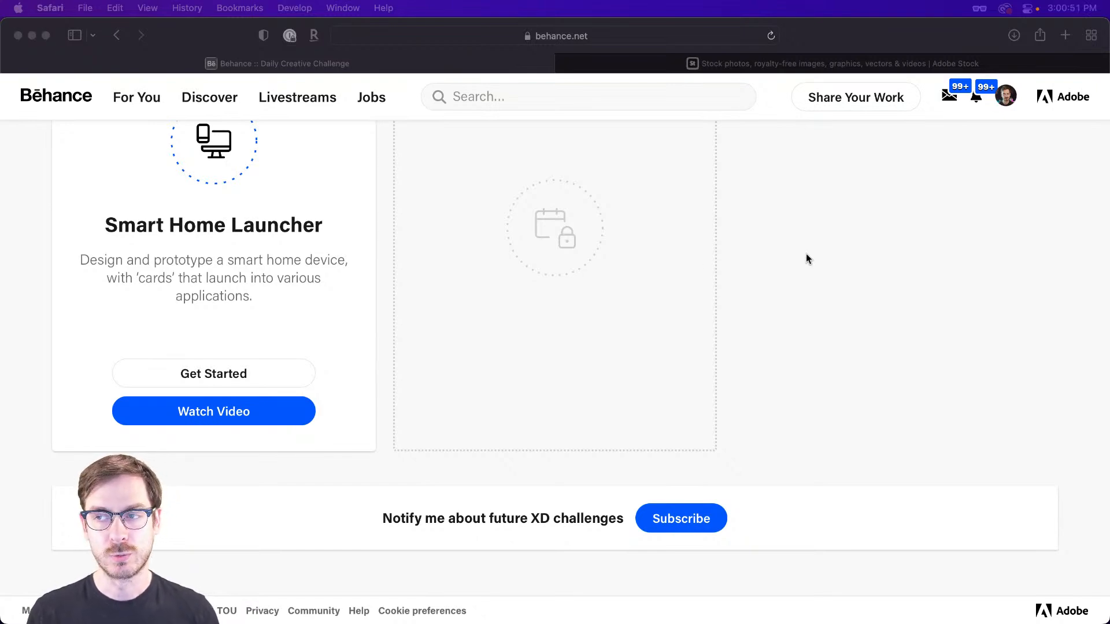
Browse the current and past XD challenges on the Behance Creative Challenge page.
{"action": "scroll", "coordinate": [807, 259], "scroll_direction": "down", "scroll_amount": 15}
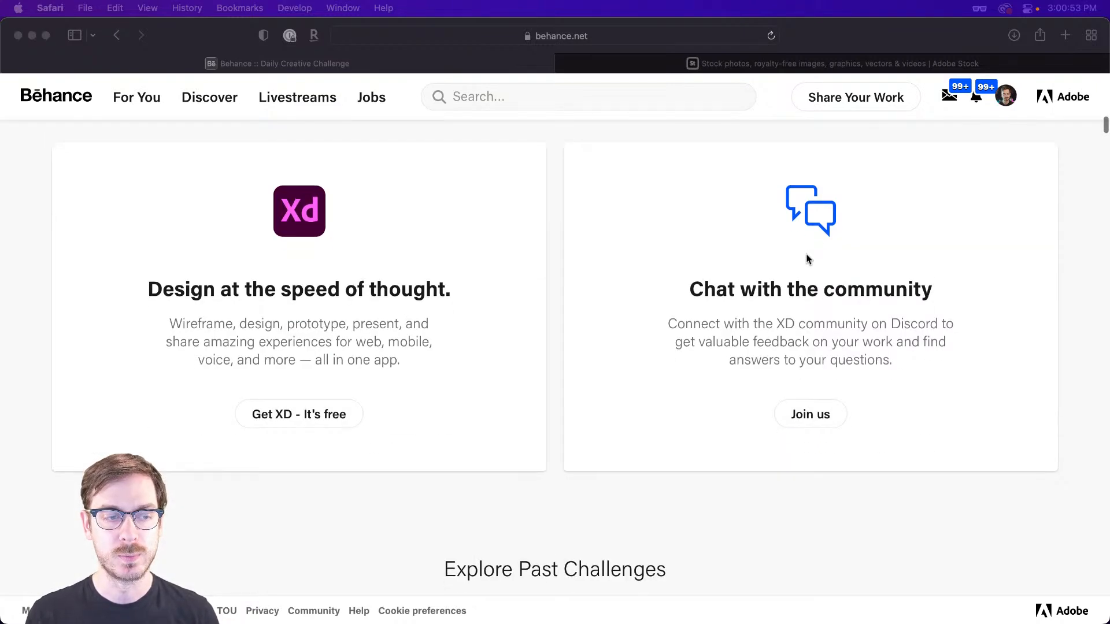
{"action": "scroll", "coordinate": [807, 259], "scroll_direction": "down", "scroll_amount": 20}
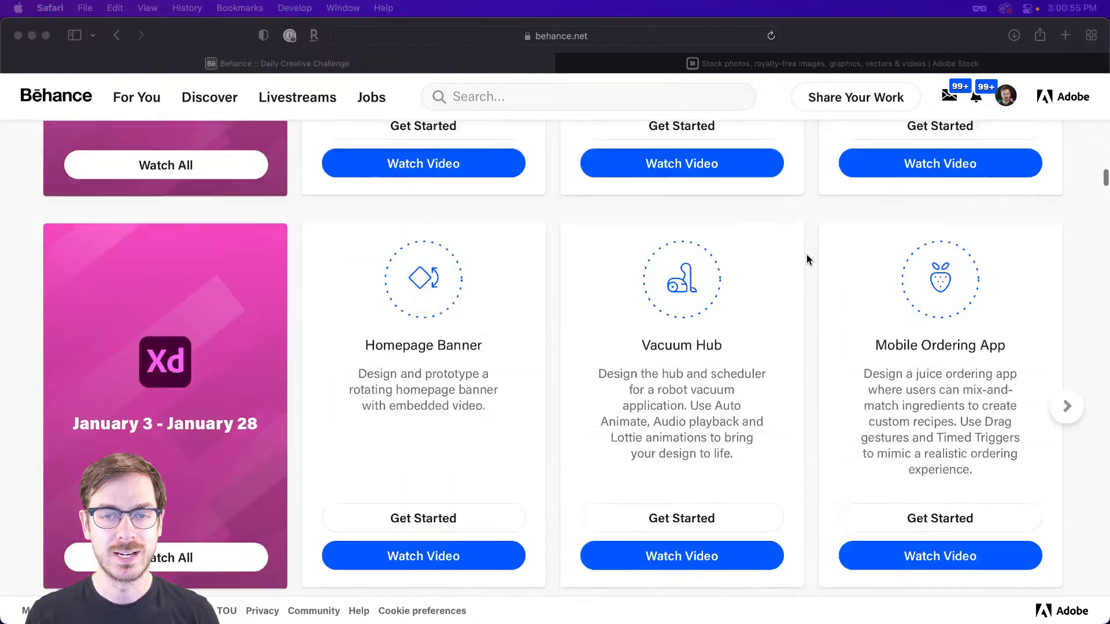
{"action": "scroll", "coordinate": [807, 258], "scroll_direction": "down", "scroll_amount": 20}
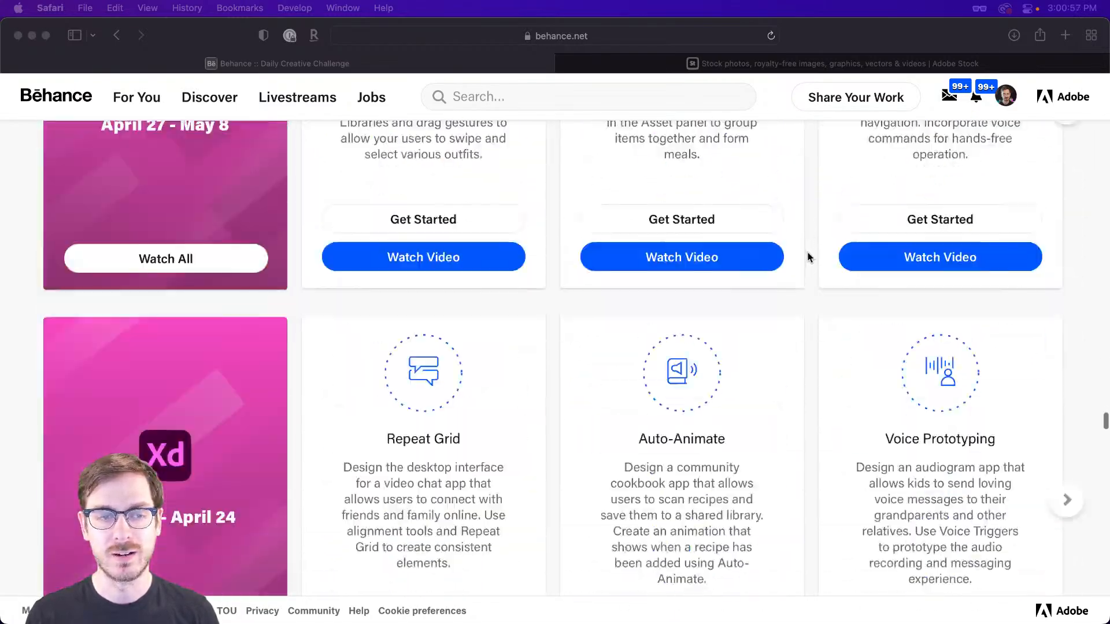
{"action": "scroll", "coordinate": [811, 253], "scroll_direction": "up", "scroll_amount": 20}
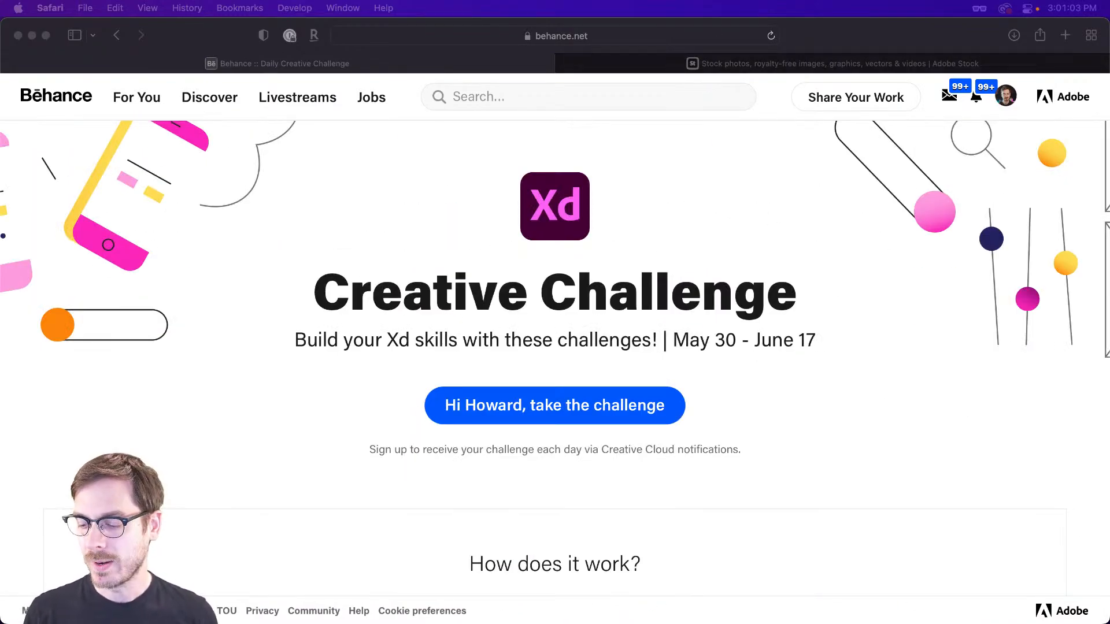
Switch to Adobe XD and examine the two smart home device photos in the HomeHub document's Inspiration section.
{"action": "key", "text": "super+Tab"}
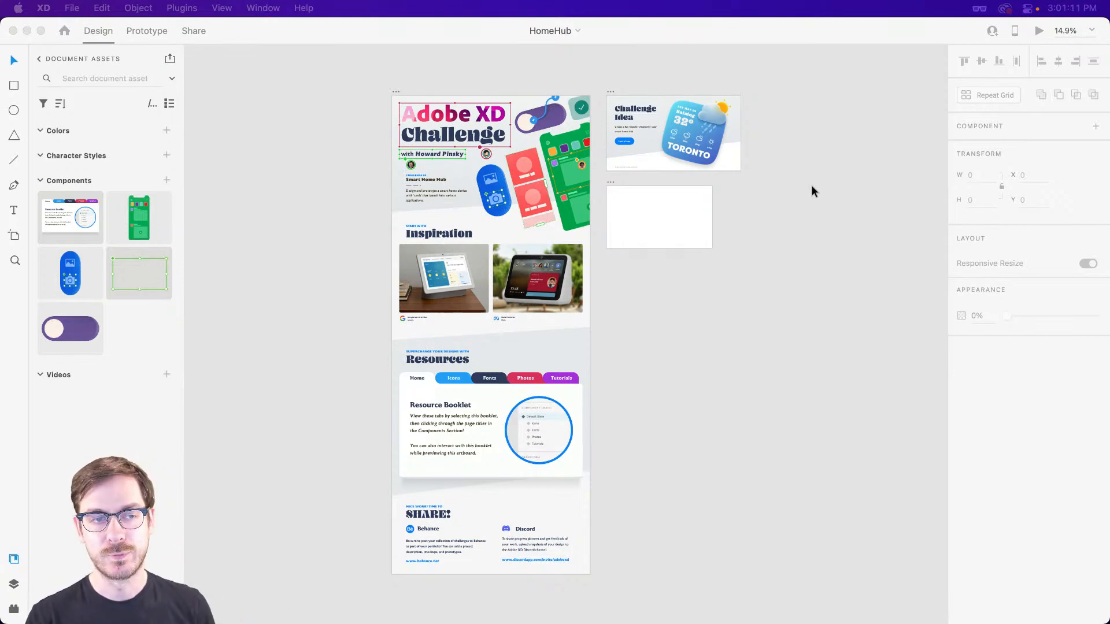
{"action": "scroll", "coordinate": [414, 189], "scroll_direction": "up", "scroll_amount": 8}
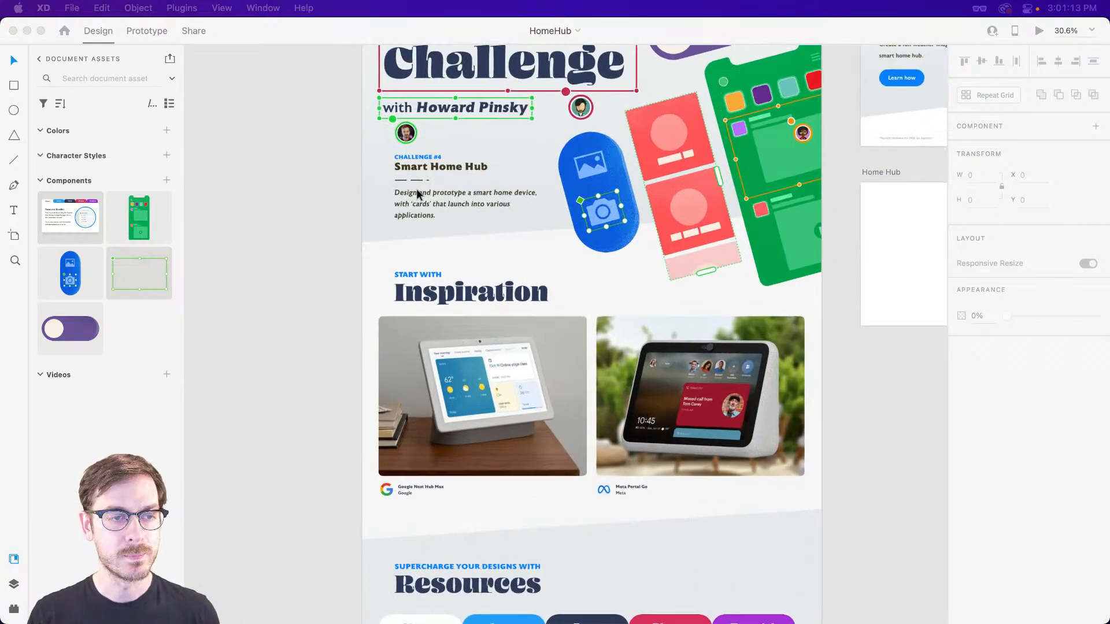
{"action": "scroll", "coordinate": [414, 133], "scroll_direction": "down", "scroll_amount": 6}
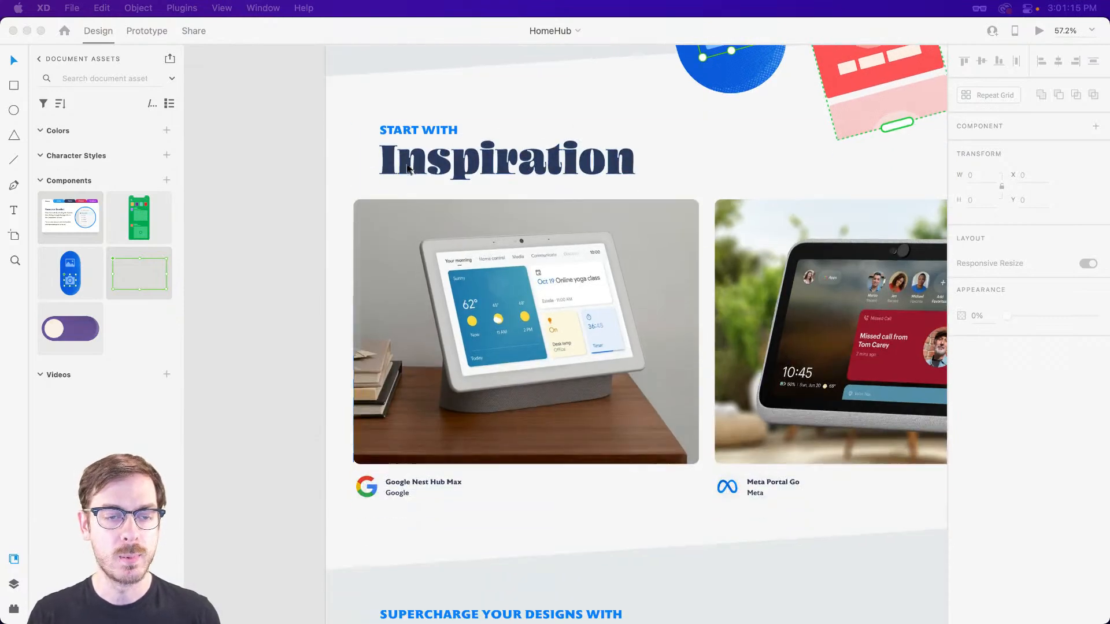
{"action": "scroll", "coordinate": [432, 174], "scroll_direction": "right", "scroll_amount": 2}
{"action": "scroll", "coordinate": [431, 177], "scroll_direction": "right", "scroll_amount": 2}
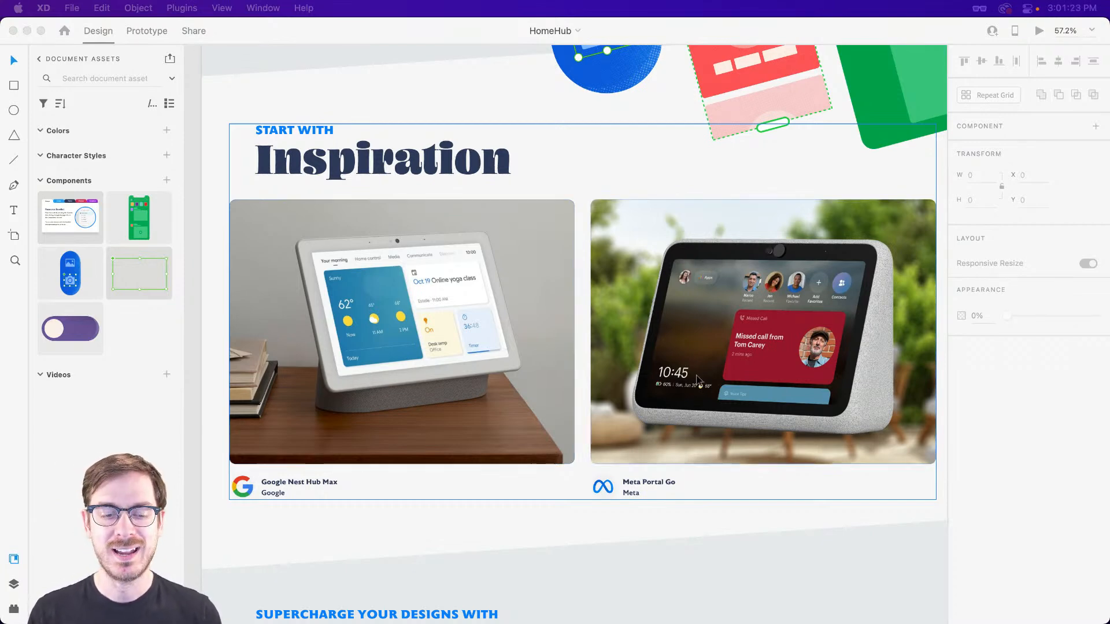
{"action": "scroll", "coordinate": [699, 376], "scroll_direction": "right", "scroll_amount": 2}
{"action": "scroll", "coordinate": [698, 376], "scroll_direction": "right", "scroll_amount": 1}
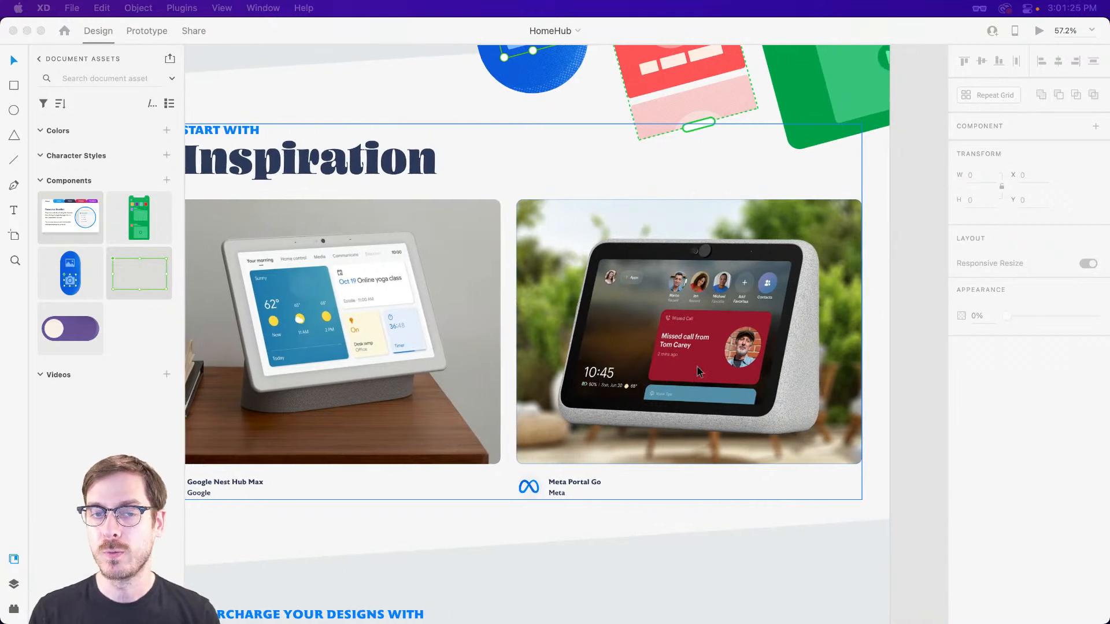
{"action": "scroll", "coordinate": [407, 322], "scroll_direction": "left", "scroll_amount": 2}
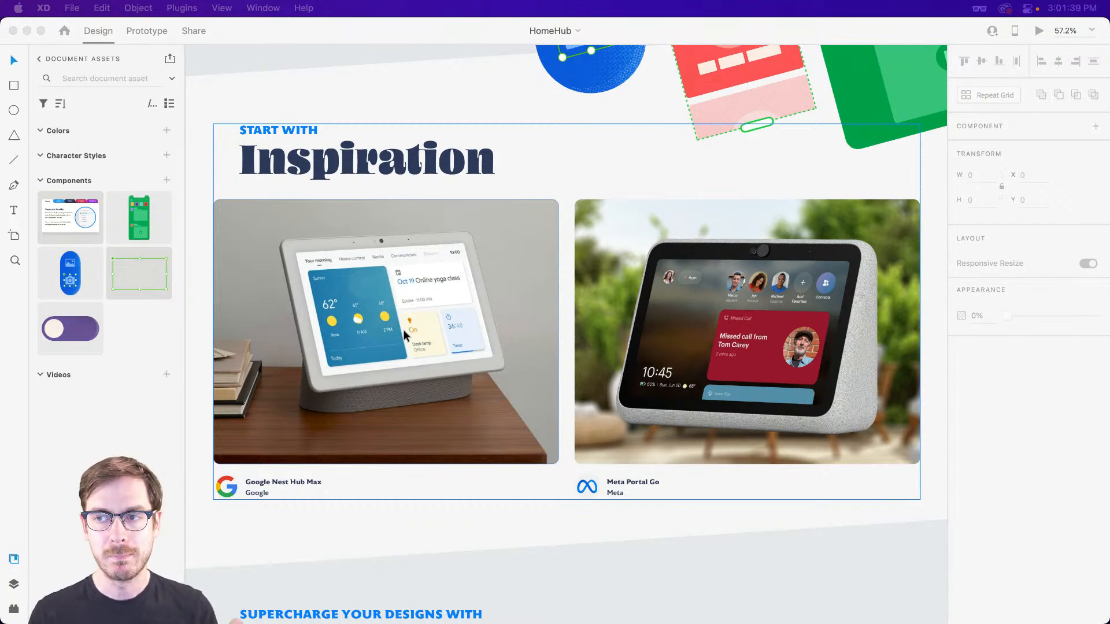
Preview the Tips! artboard with the weather widget challenge idea and close the preview.
{"action": "scroll", "coordinate": [595, 286], "scroll_direction": "up", "scroll_amount": 5}
{"action": "scroll", "coordinate": [607, 282], "scroll_direction": "up", "scroll_amount": 3}
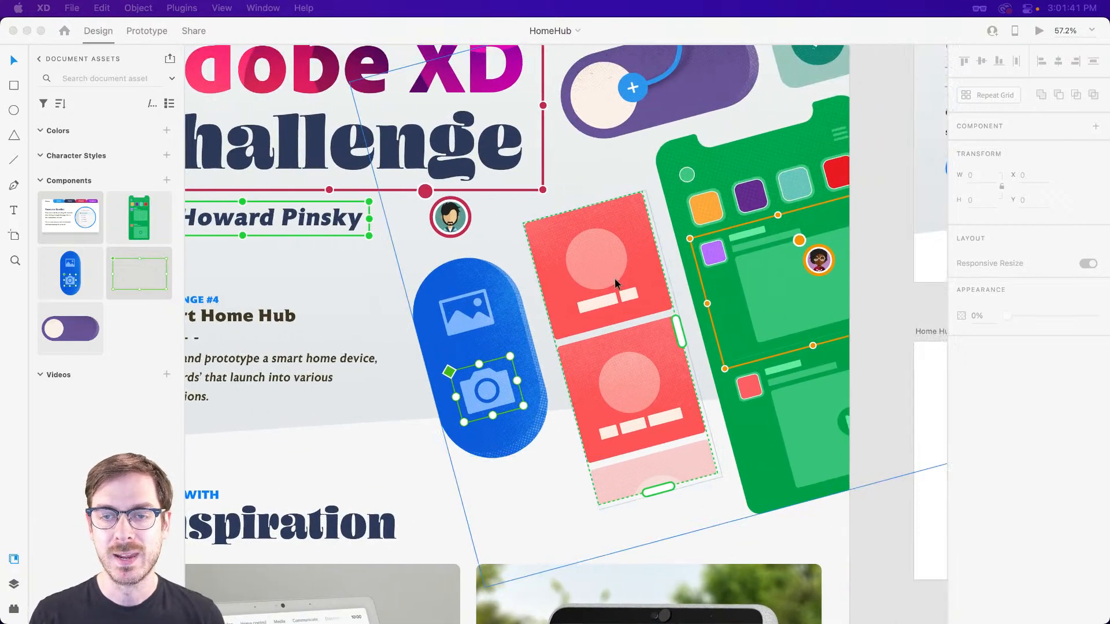
{"action": "scroll", "coordinate": [612, 278], "scroll_direction": "right", "scroll_amount": 9}
{"action": "scroll", "coordinate": [607, 277], "scroll_direction": "up", "scroll_amount": 4}
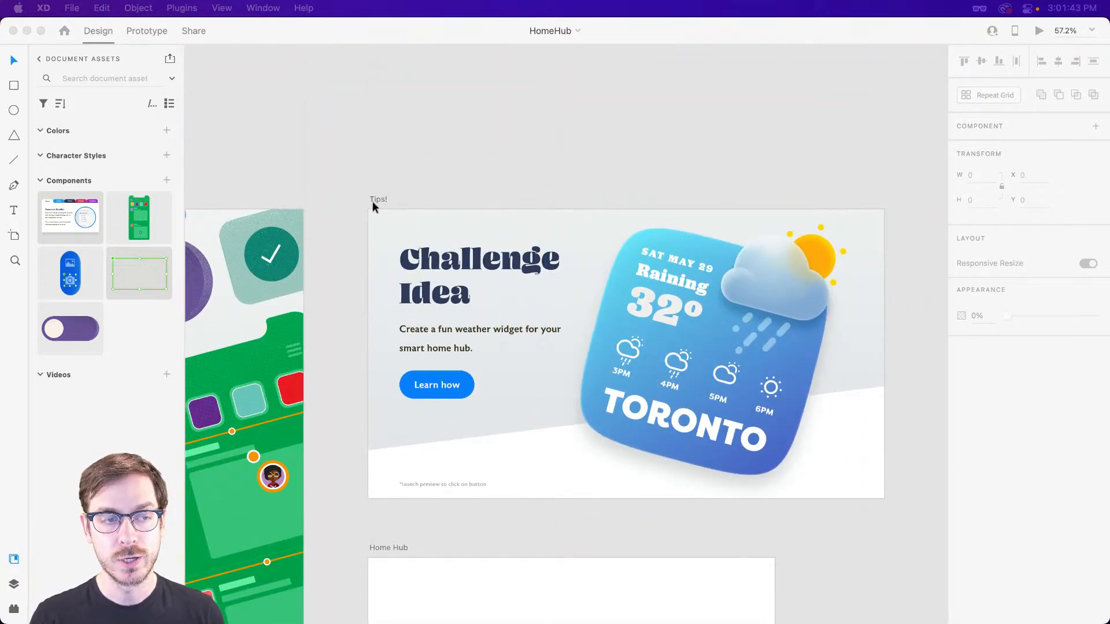
{"action": "left_click", "coordinate": [374, 201]}
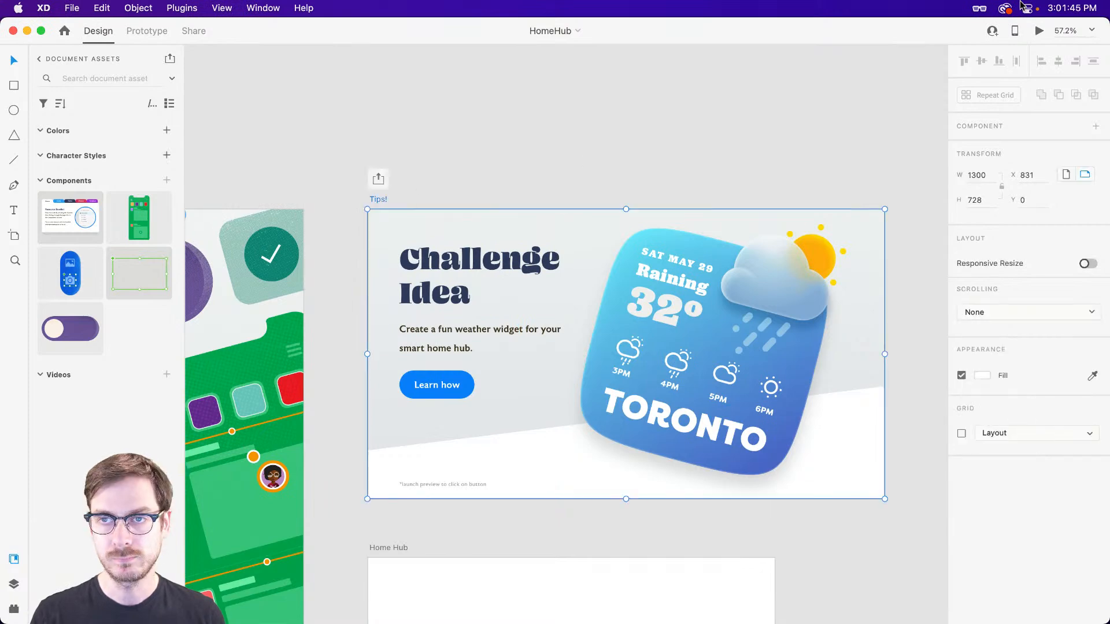
{"action": "left_click", "coordinate": [1038, 31]}
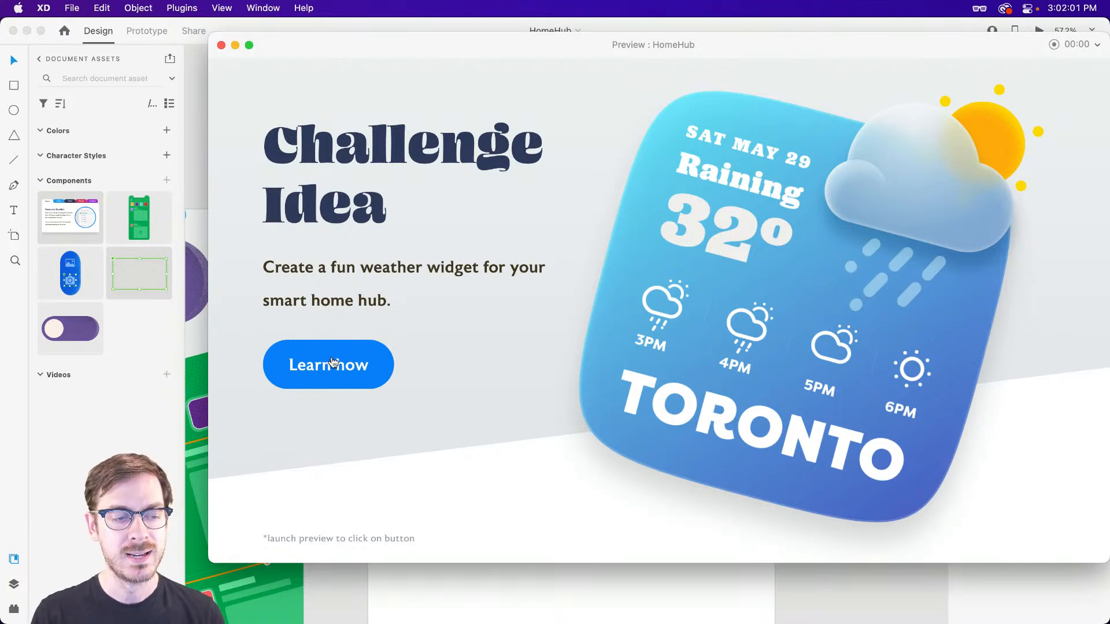
{"action": "key", "text": "super+w"}
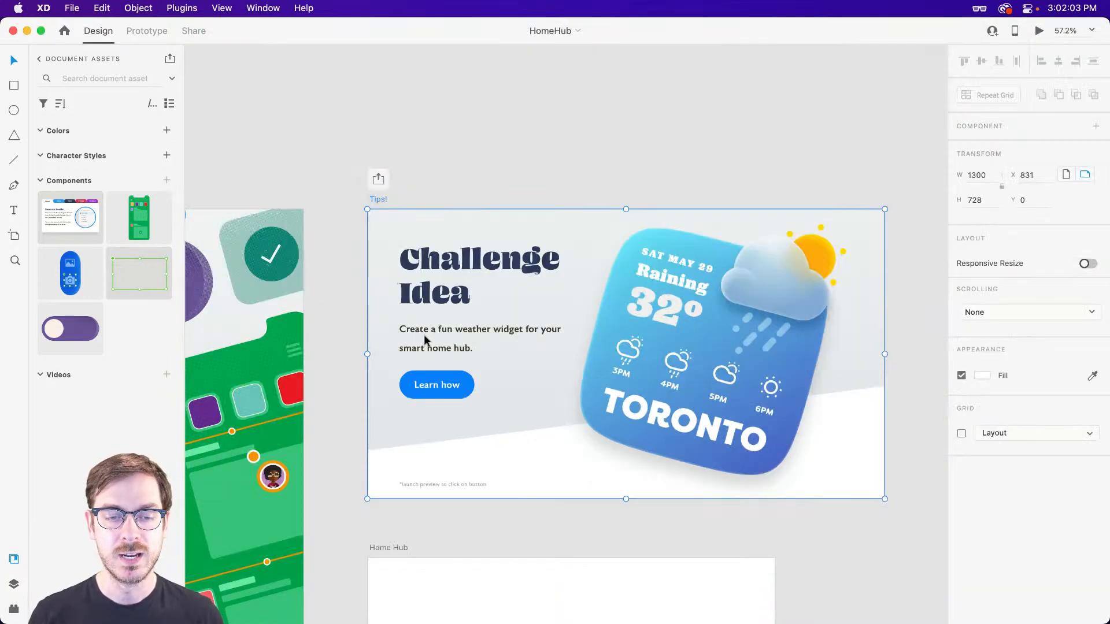
Fill the empty Home Hub artboard with the solid dark color #222427.
{"action": "scroll", "coordinate": [664, 332], "scroll_direction": "down", "scroll_amount": 5}
{"action": "scroll", "coordinate": [529, 290], "scroll_direction": "up", "scroll_amount": 3}
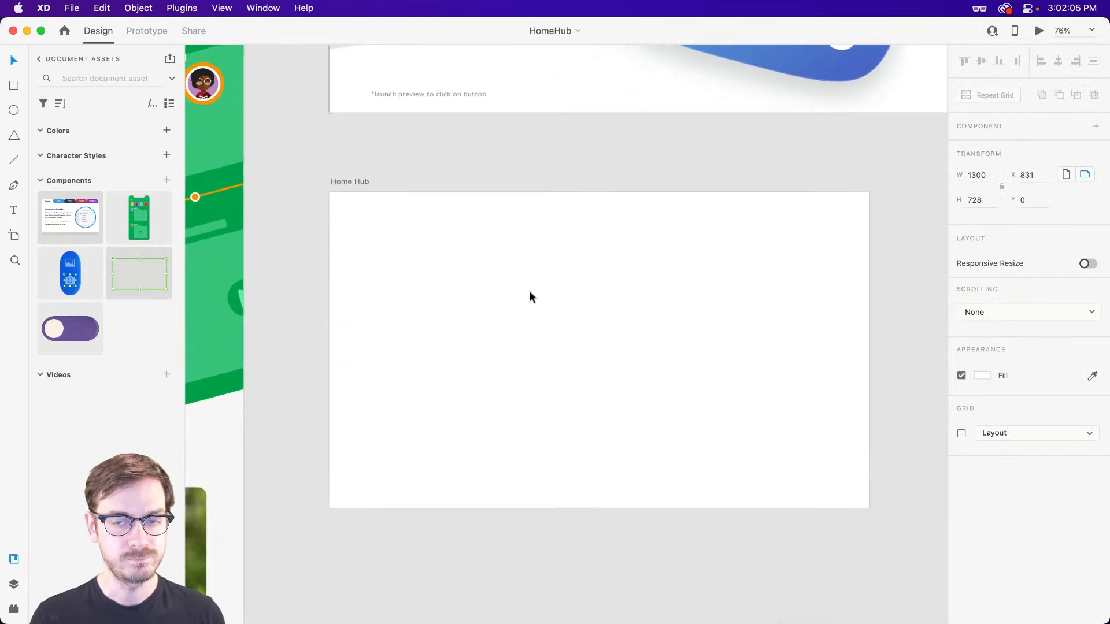
{"action": "scroll", "coordinate": [531, 292], "scroll_direction": "up", "scroll_amount": 2}
{"action": "left_click_drag", "start_coordinate": [528, 321], "coordinate": [507, 278]}
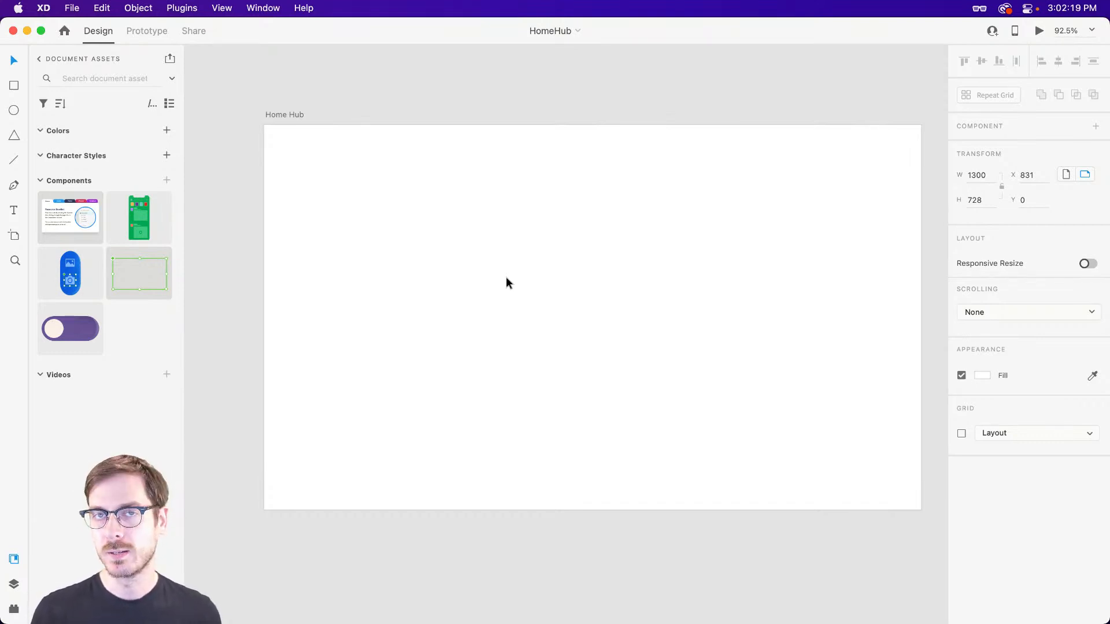
{"action": "left_click", "coordinate": [593, 248]}
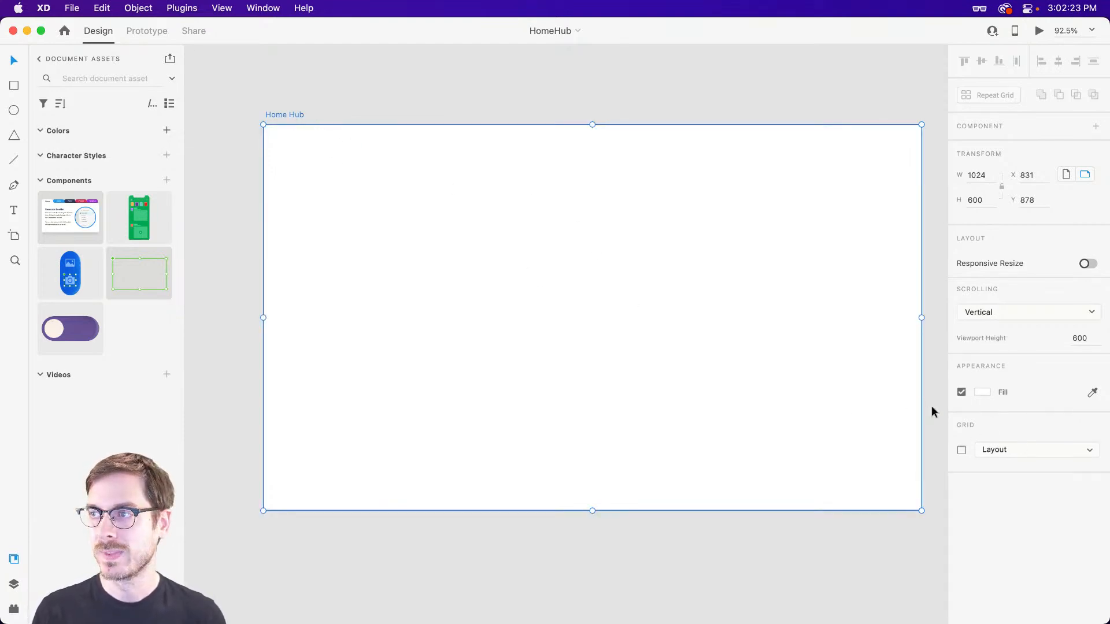
{"action": "left_click", "coordinate": [984, 392]}
{"action": "left_click", "coordinate": [935, 370]}
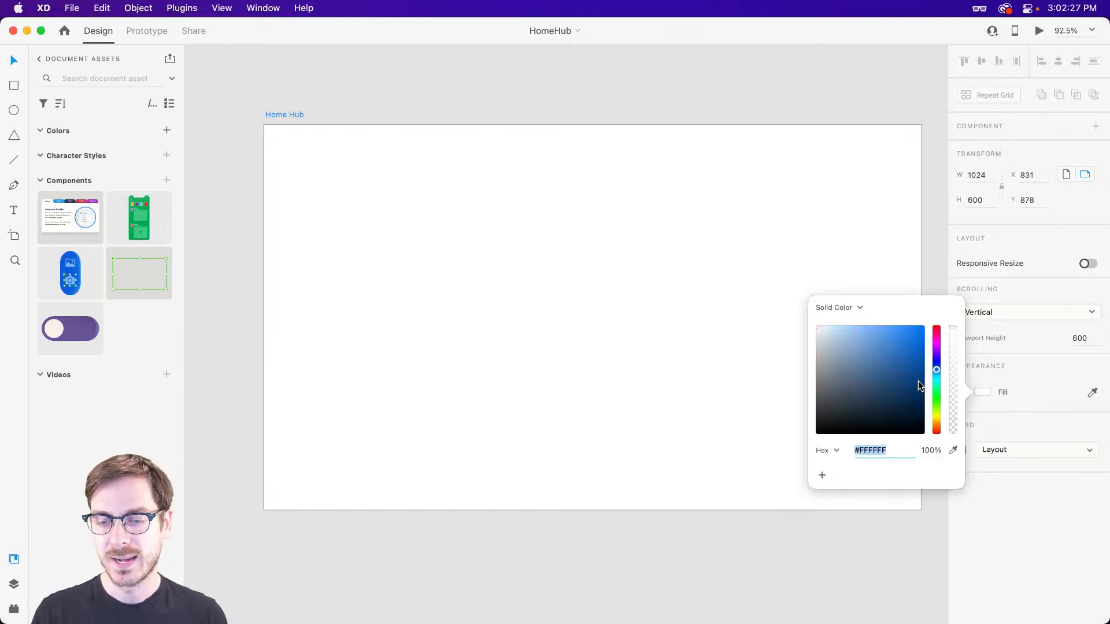
{"action": "left_click_drag", "start_coordinate": [834, 420], "coordinate": [831, 419]}
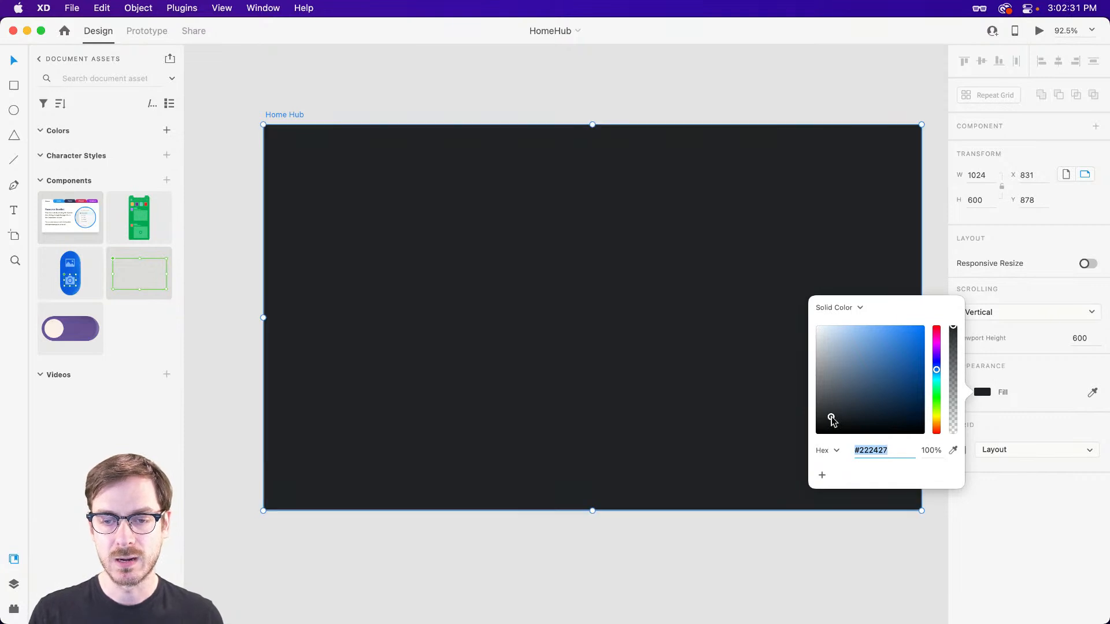
{"action": "left_click", "coordinate": [1035, 523]}
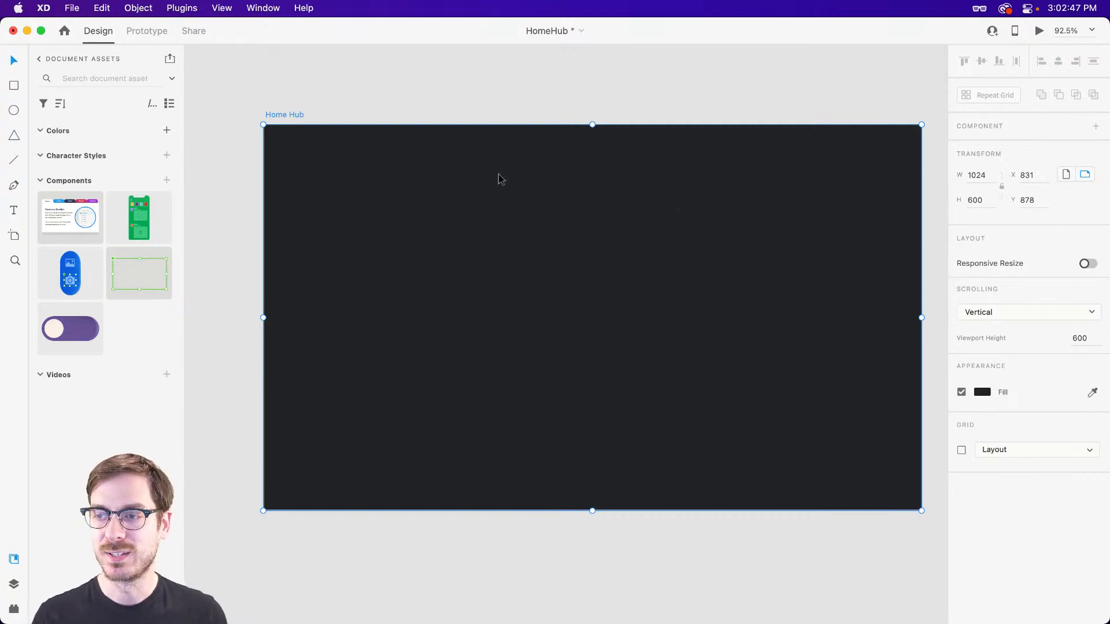
Examine the weather widget design on the Tips! artboard and return to the Home Hub artboard.
{"action": "left_click", "coordinate": [397, 110]}
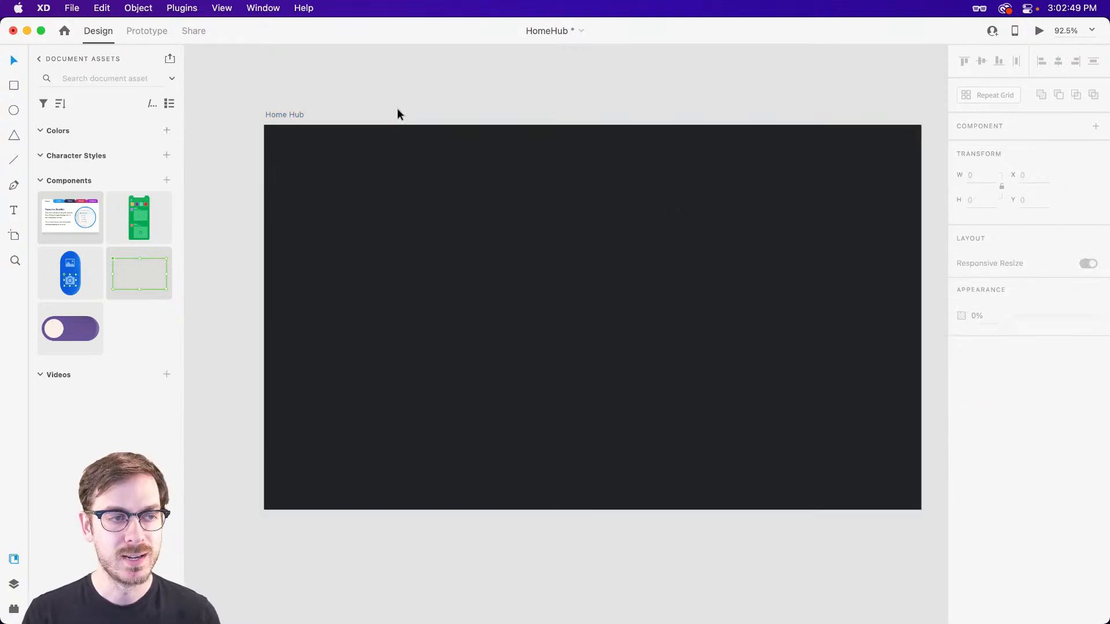
{"action": "scroll", "coordinate": [445, 141], "scroll_direction": "up", "scroll_amount": 1}
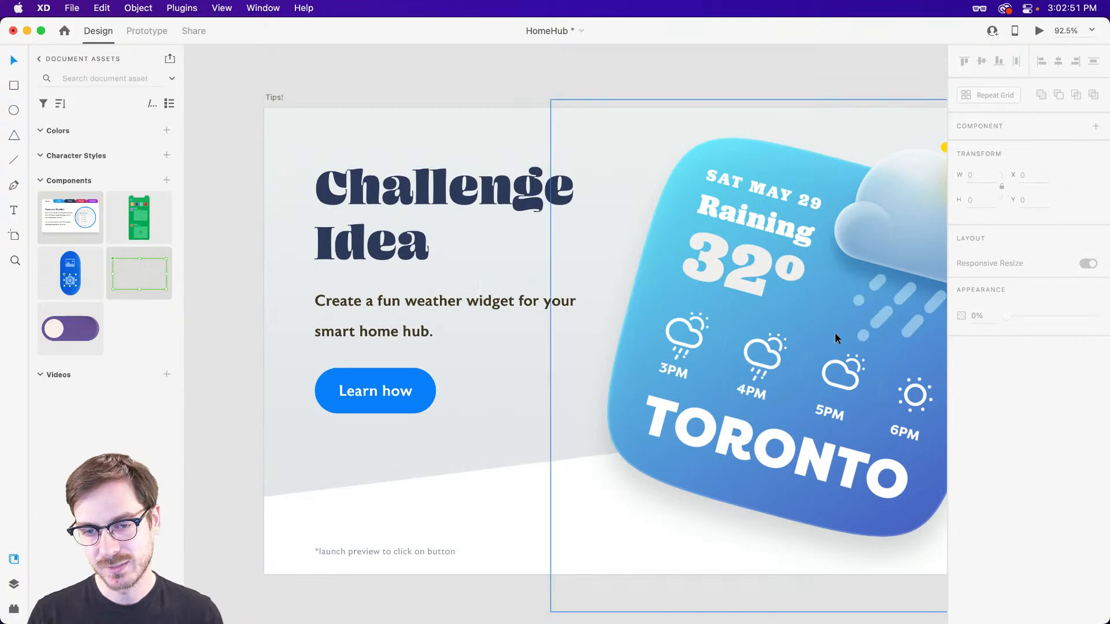
{"action": "scroll", "coordinate": [828, 331], "scroll_direction": "right", "scroll_amount": 2}
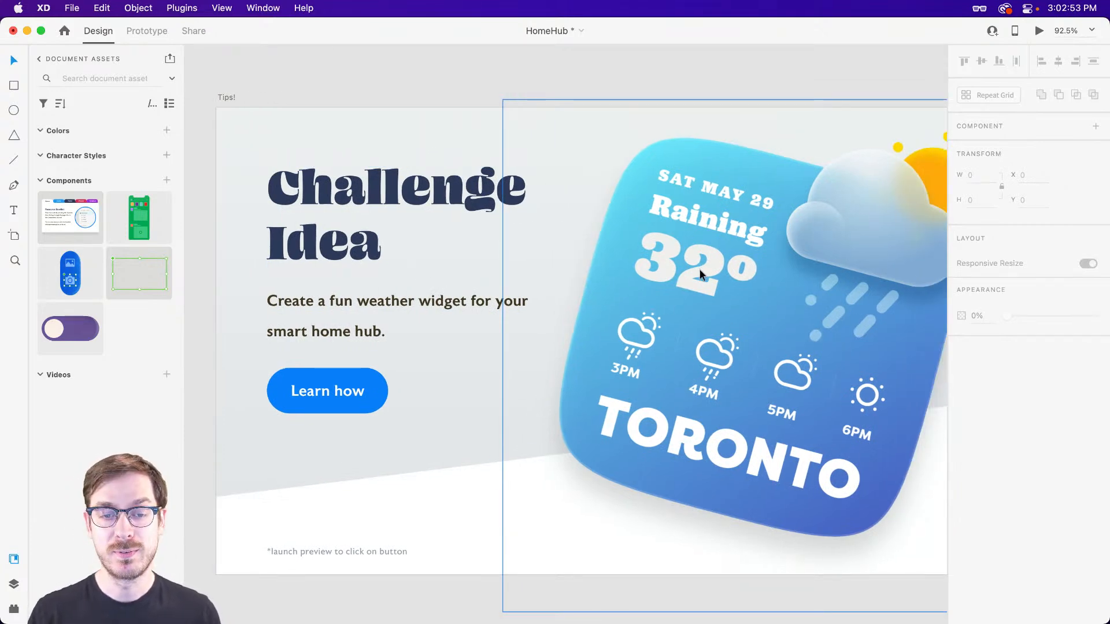
{"action": "scroll", "coordinate": [699, 269], "scroll_direction": "down", "scroll_amount": 10}
{"action": "scroll", "coordinate": [676, 257], "scroll_direction": "left", "scroll_amount": 1}
{"action": "scroll", "coordinate": [654, 247], "scroll_direction": "down", "scroll_amount": 1}
{"action": "scroll", "coordinate": [654, 247], "scroll_direction": "left", "scroll_amount": 2}
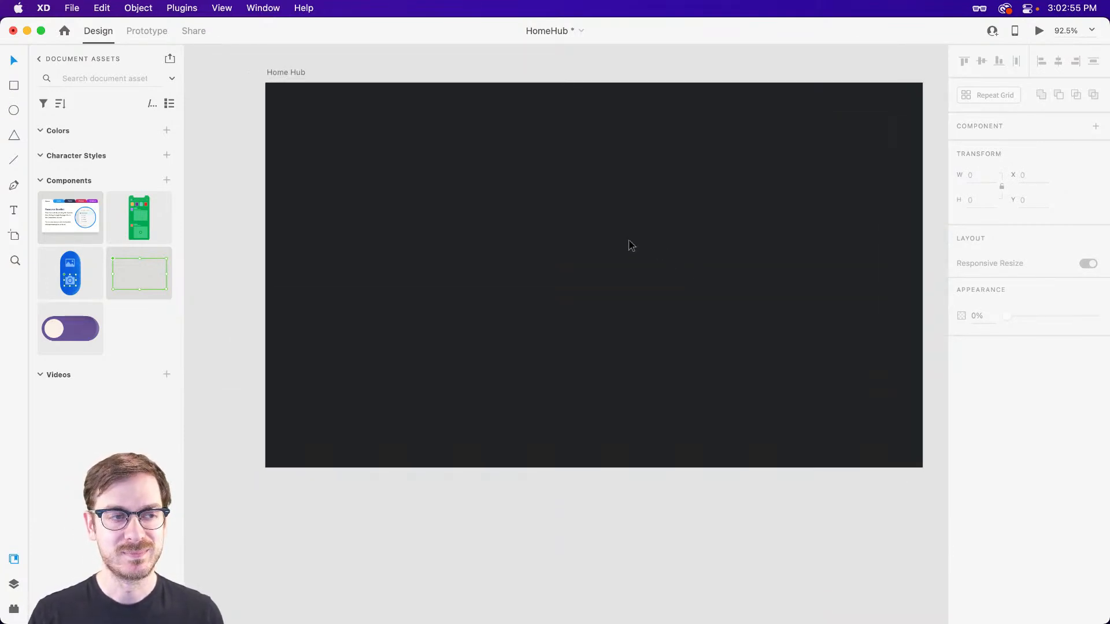
Draw a rectangle about 969 × 51 across the top of the Home Hub artboard and remove its border.
{"action": "scroll", "coordinate": [619, 240], "scroll_direction": "right", "scroll_amount": 2}
{"action": "scroll", "coordinate": [511, 217], "scroll_direction": "up", "scroll_amount": 1}
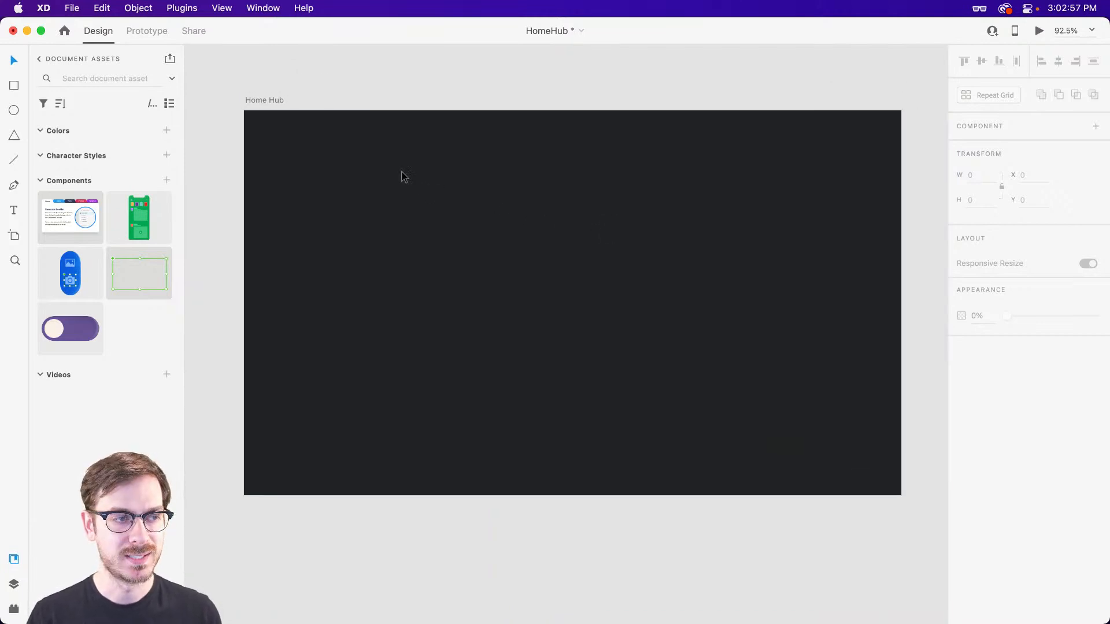
{"action": "key", "text": "t"}
{"action": "key", "text": "r"}
{"action": "left_click_drag", "start_coordinate": [261, 128], "coordinate": [835, 146]}
{"action": "key", "text": "v"}
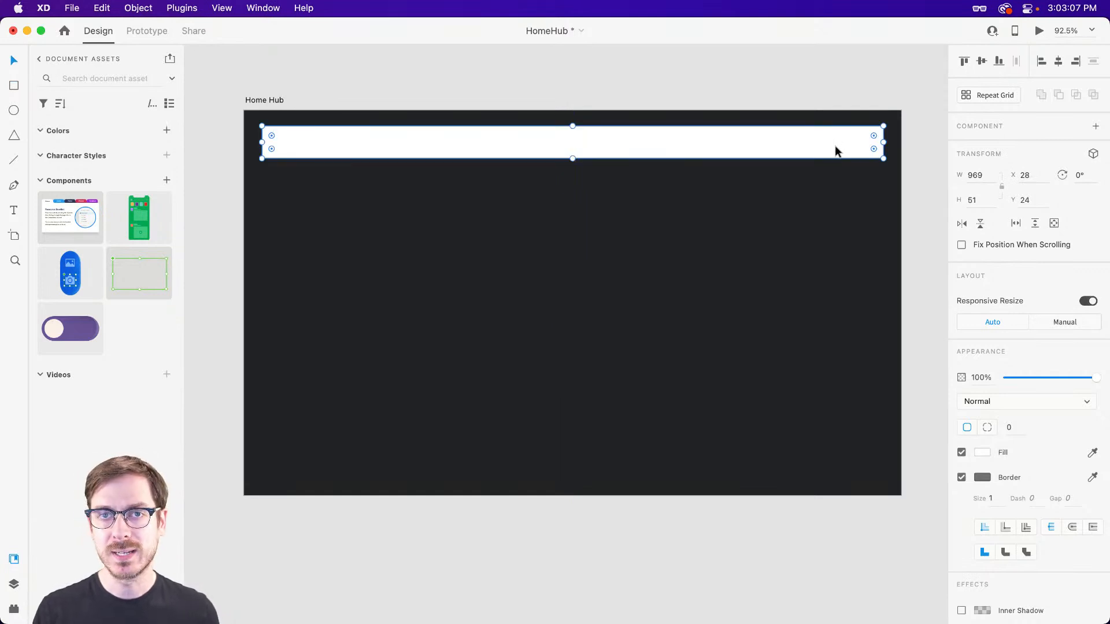
{"action": "left_click", "coordinate": [961, 477]}
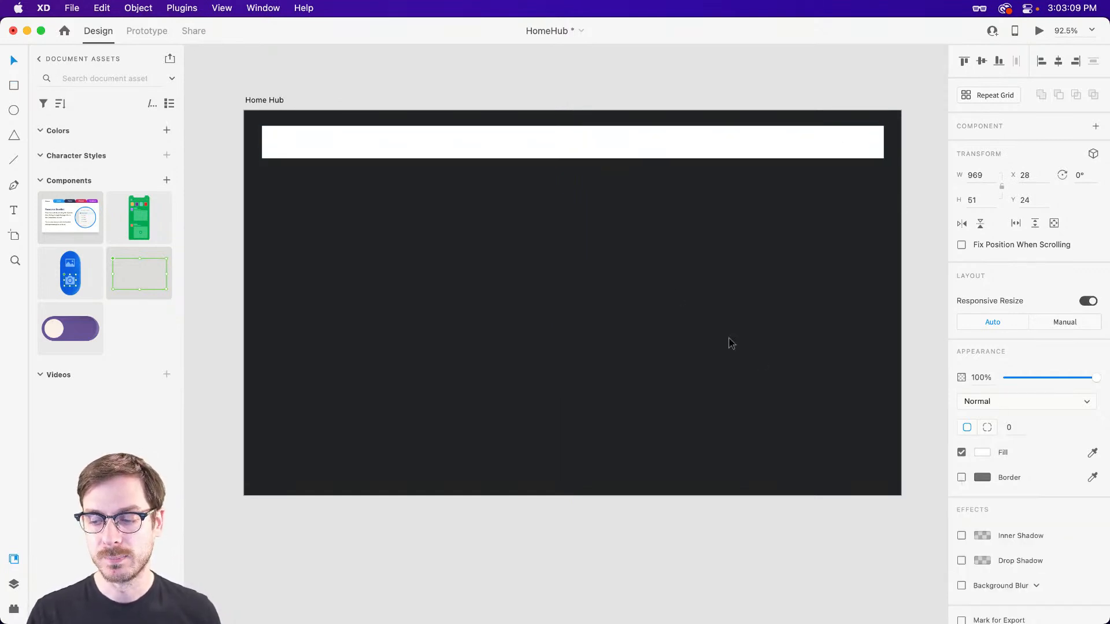
Draw a tall rectangle about 308 × 476 below the header bar along the artboard's left side and remove its border.
{"action": "key", "text": "r"}
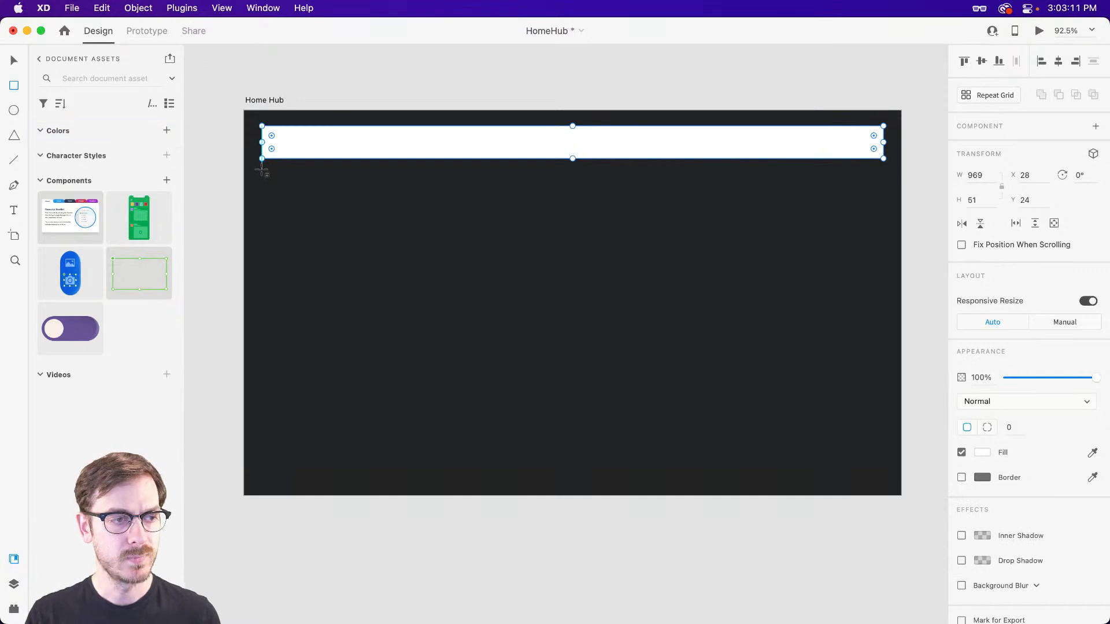
{"action": "left_click_drag", "start_coordinate": [262, 171], "coordinate": [459, 476]}
{"action": "left_click_drag", "start_coordinate": [355, 343], "coordinate": [354, 341]}
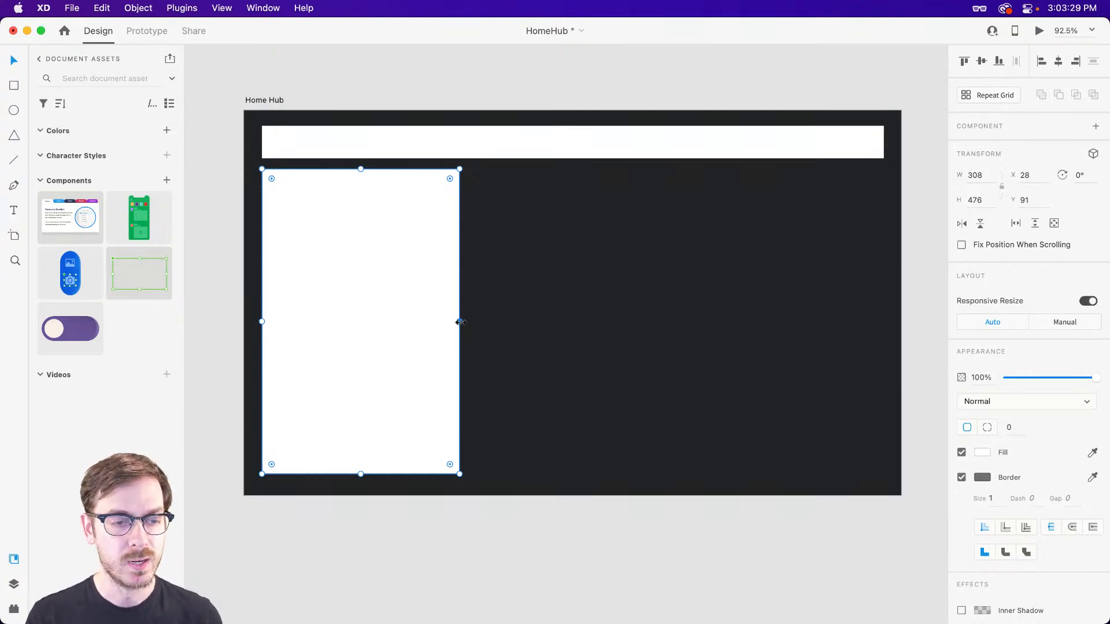
{"action": "left_click", "coordinate": [961, 477]}
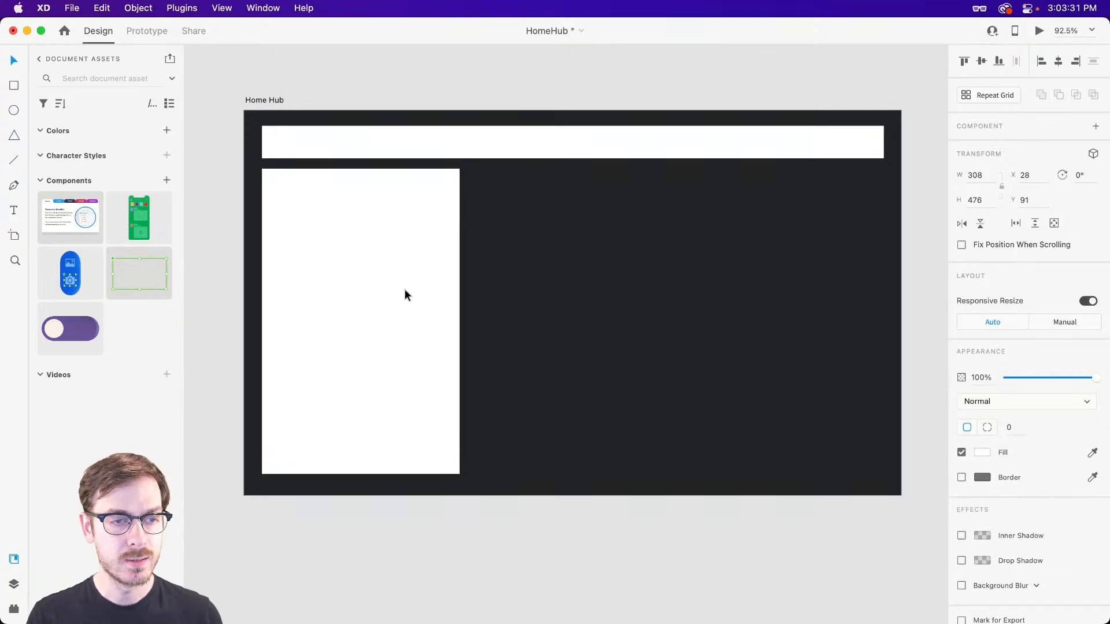
Duplicate the tall rectangle to its right at X 352 and shorten the copy to a height of 238.
{"action": "left_click_drag", "start_coordinate": [390, 290], "coordinate": [533, 274]}
{"action": "left_click_drag", "start_coordinate": [569, 474], "coordinate": [560, 321]}
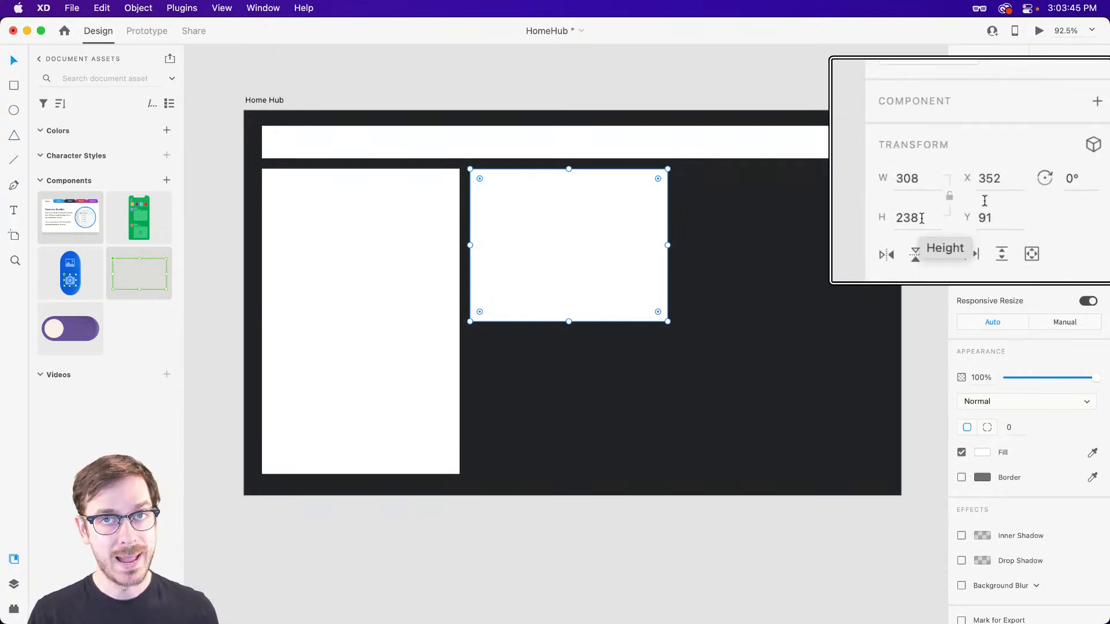
Reduce the middle rectangle's height by 8 to 230 and duplicate it directly below at Y 337.
{"action": "left_click", "coordinate": [984, 201]}
{"action": "left_click", "coordinate": [990, 199]}
{"action": "type", "text": "-8"}
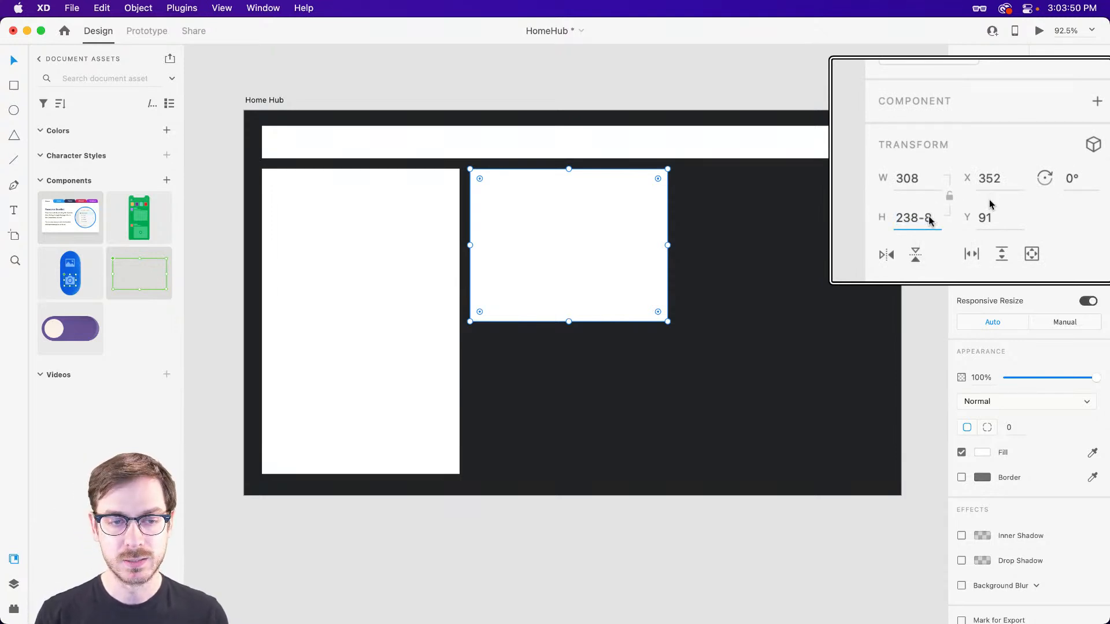
{"action": "key", "text": "Return"}
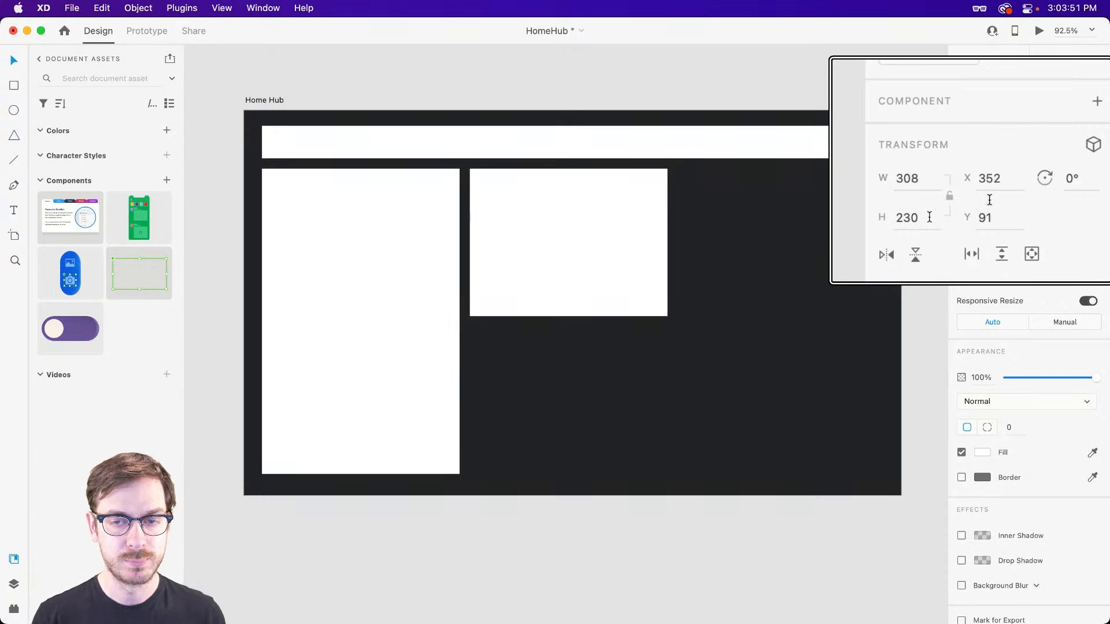
{"action": "left_click_drag", "start_coordinate": [536, 258], "coordinate": [534, 400]}
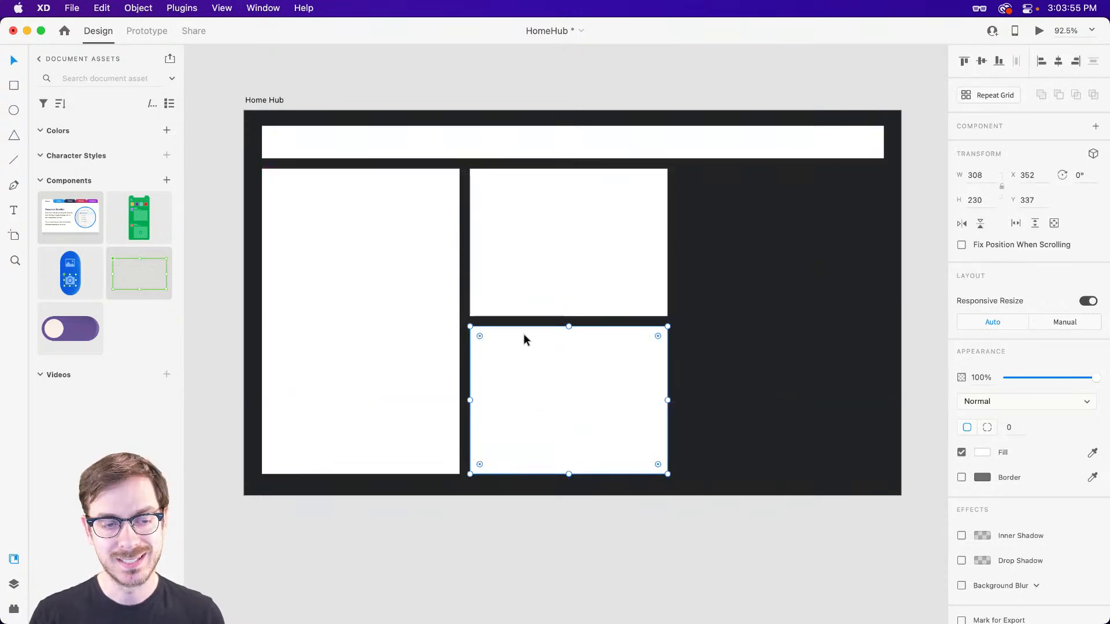
Undo the lower duplicate and narrow the upper middle rectangle to make two equal cards side by side, ending at the same height of 230.
{"action": "key", "text": "super+z"}
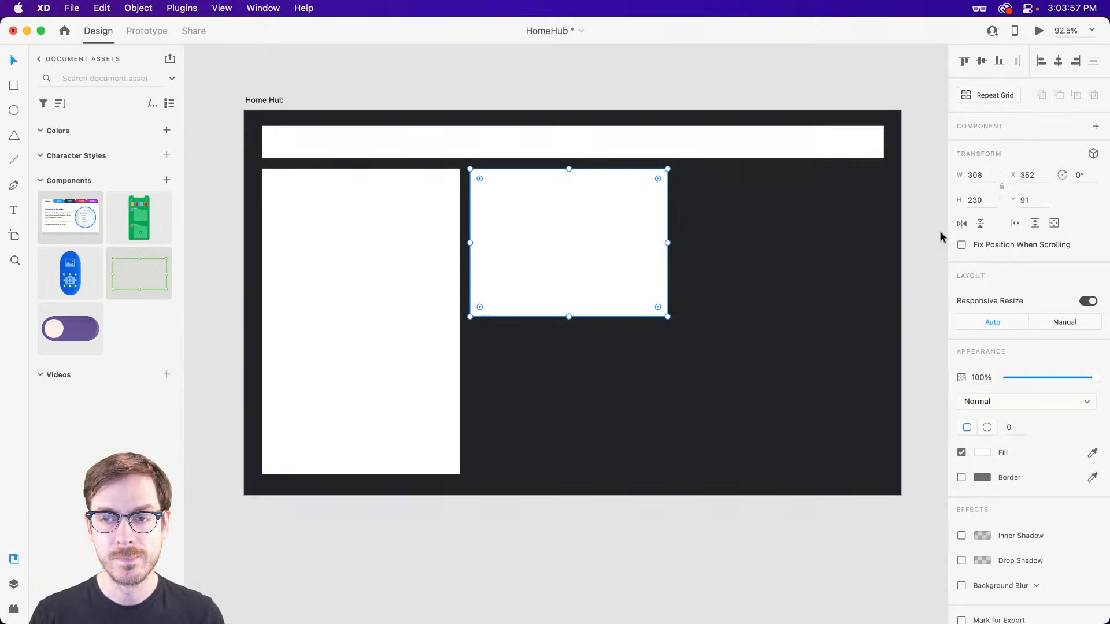
{"action": "left_click", "coordinate": [985, 174]}
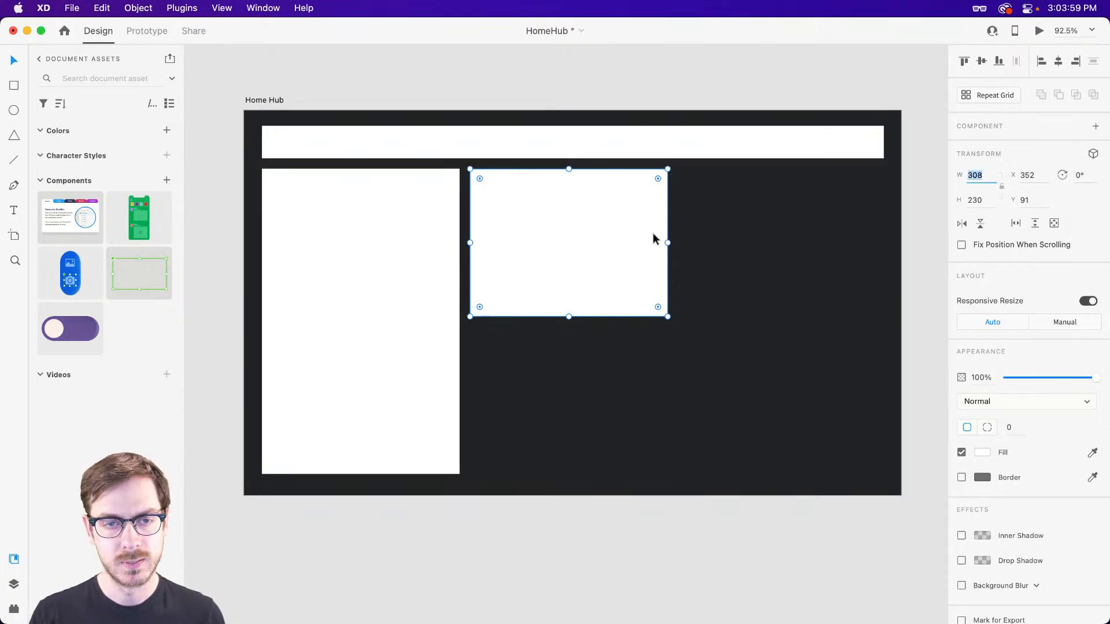
{"action": "mouse_move", "coordinate": [667, 243]}
{"action": "left_mouse_down"}
{"action": "mouse_move", "coordinate": [582, 240]}
{"action": "mouse_move", "coordinate": [661, 246]}
{"action": "left_mouse_up"}
Duplicate the tall rectangle at X 744 and a small middle card at Y 337, widening the lower copy to 376.
{"action": "left_click_drag", "start_coordinate": [380, 271], "coordinate": [827, 271]}
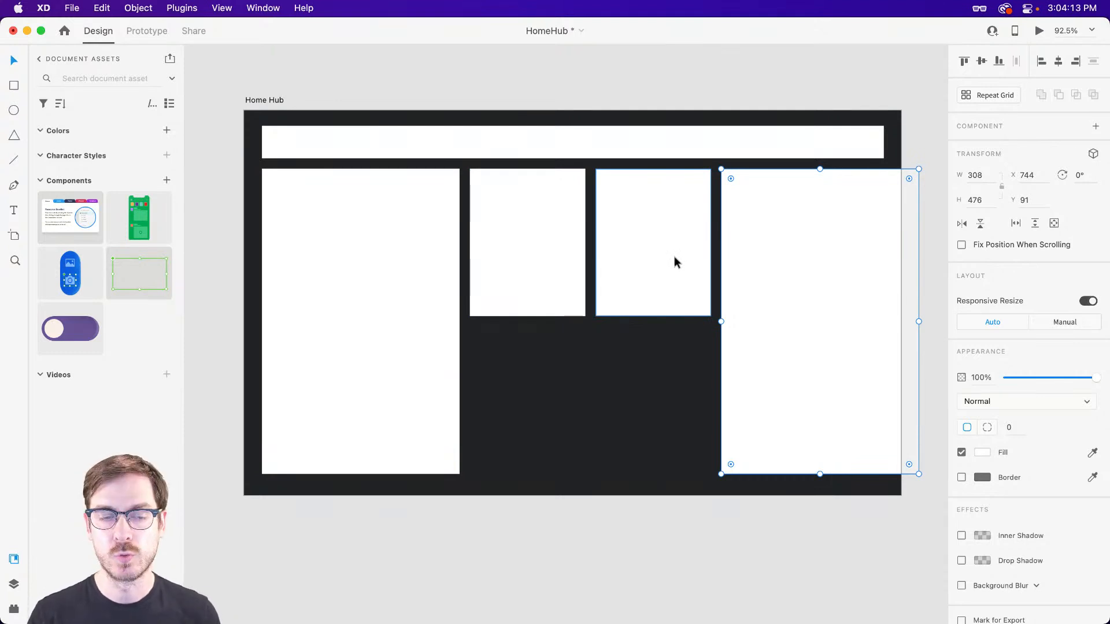
{"action": "left_click_drag", "start_coordinate": [525, 219], "coordinate": [512, 380]}
{"action": "left_click_drag", "start_coordinate": [585, 401], "coordinate": [710, 401]}
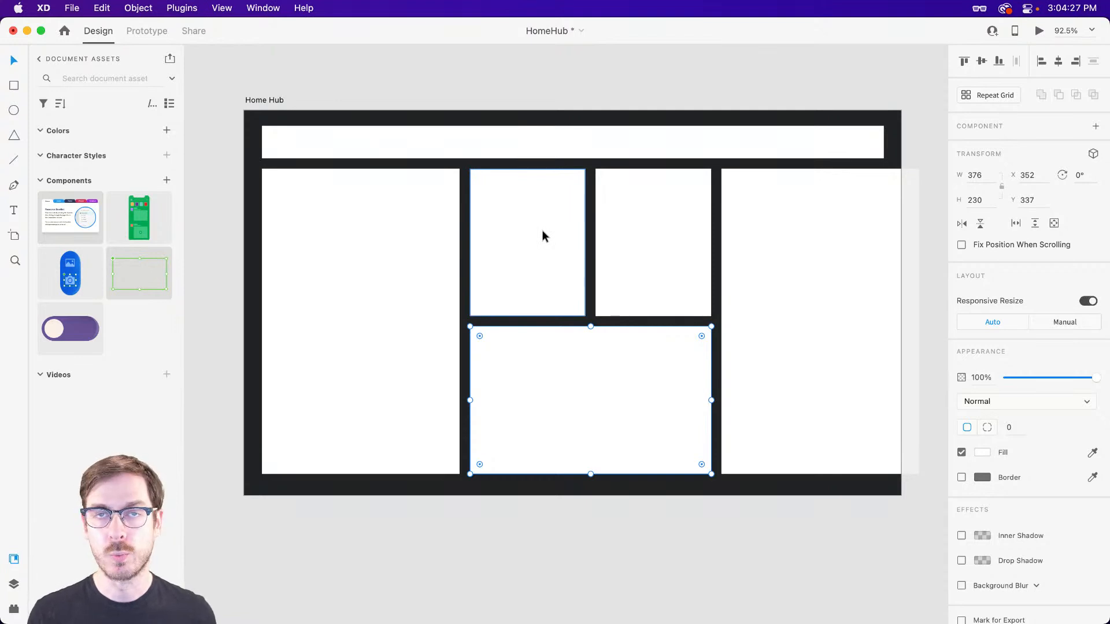
Try widening the left tall rectangle and shifting the other cards over to X 411, and undo both changes.
{"action": "left_click", "coordinate": [371, 341]}
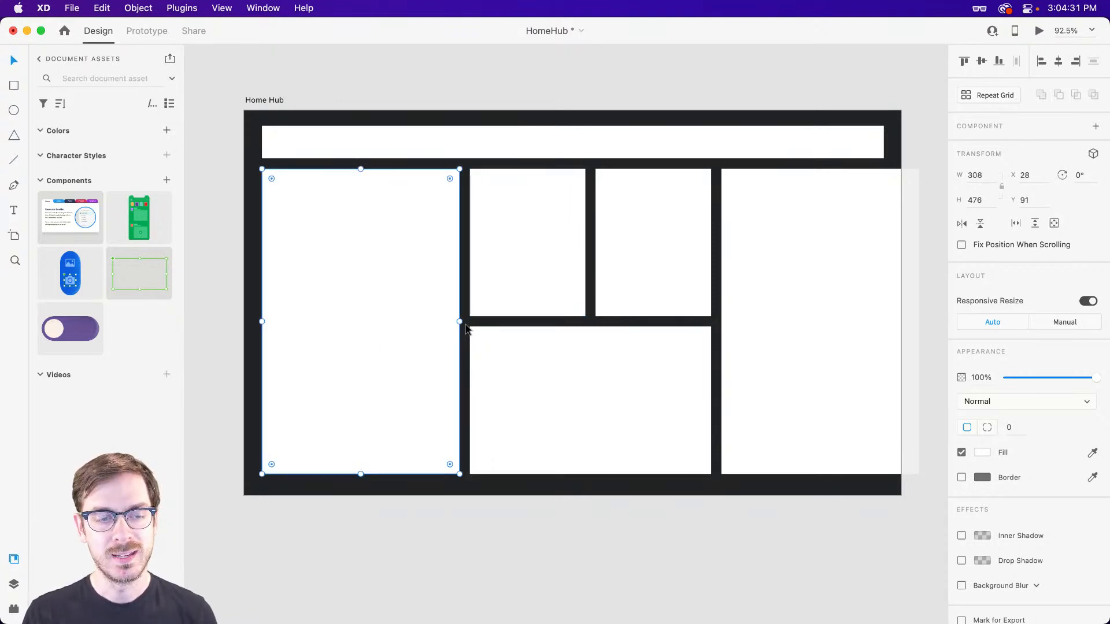
{"action": "left_click_drag", "start_coordinate": [459, 322], "coordinate": [498, 321]}
{"action": "left_click_drag", "start_coordinate": [548, 509], "coordinate": [807, 249]}
{"action": "left_click_drag", "start_coordinate": [490, 258], "coordinate": [543, 256]}
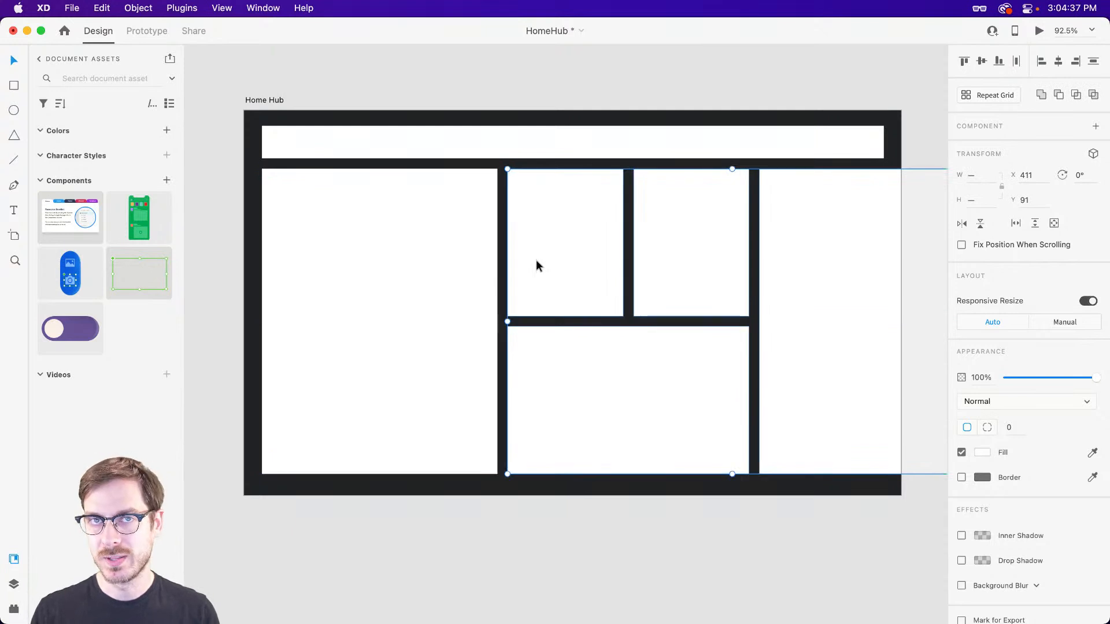
{"action": "key", "text": "super+z"}
{"action": "key", "text": "super+z"}
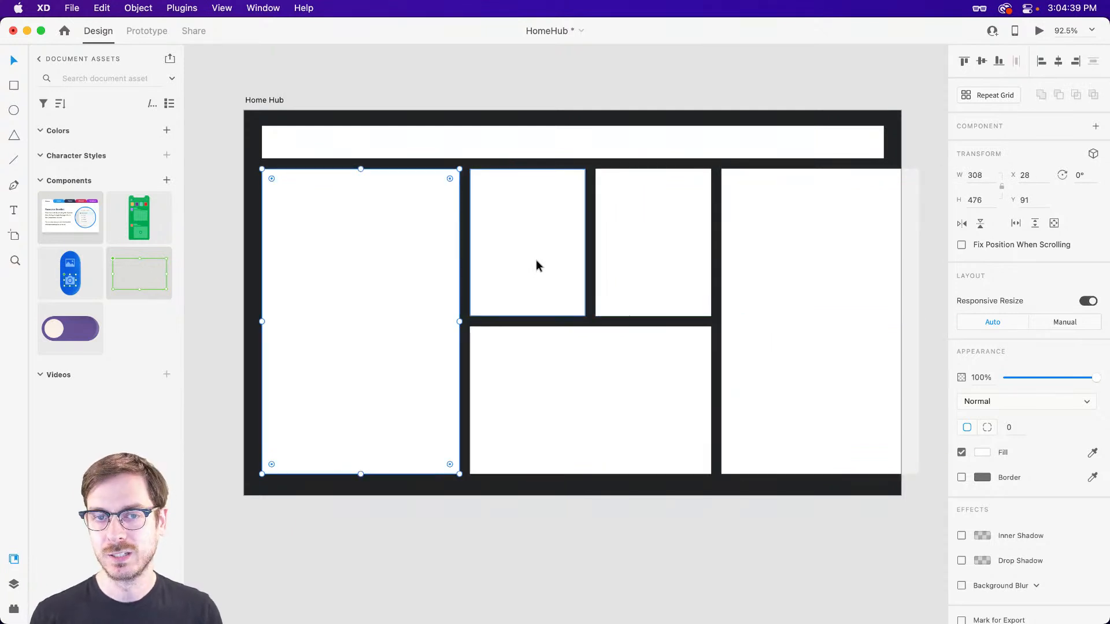
Group all the cards below the header bar and turn on a horizontal Stack with 16 spacing for the group.
{"action": "left_click", "coordinate": [493, 503]}
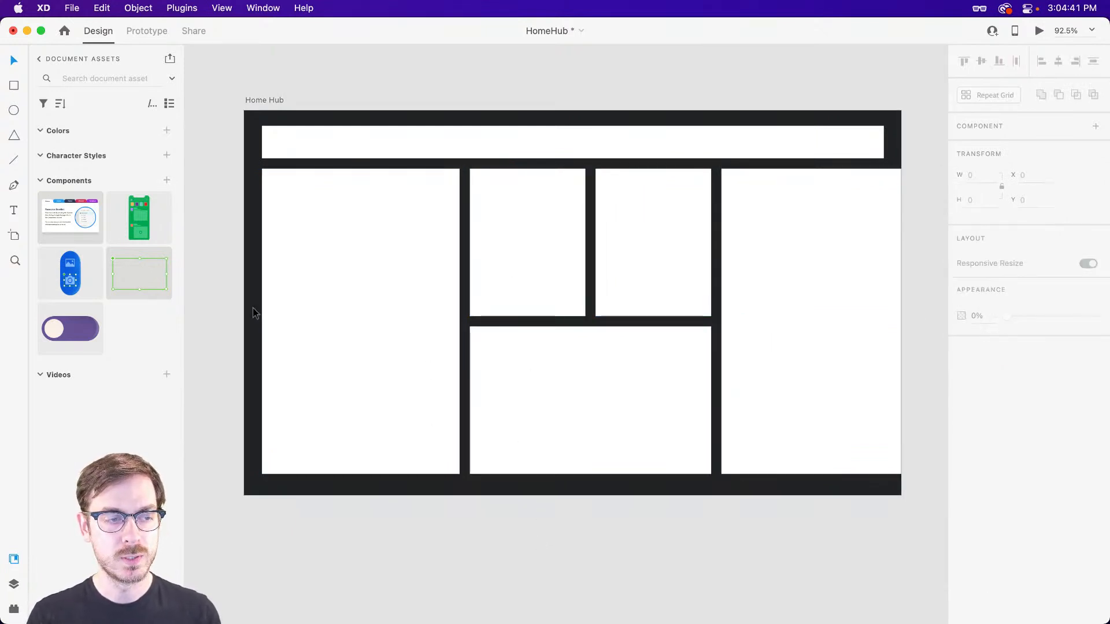
{"action": "left_click_drag", "start_coordinate": [225, 231], "coordinate": [828, 392]}
{"action": "key", "text": "super+g"}
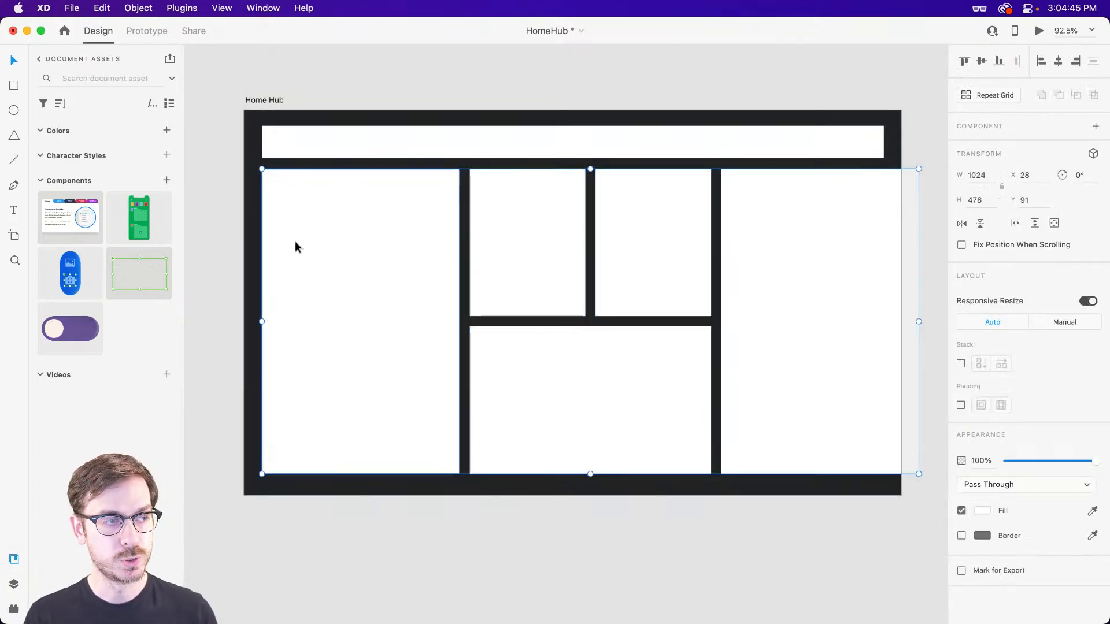
{"action": "key", "text": "super+y"}
{"action": "left_click", "coordinate": [962, 363]}
Expand the stacked group in the layers list and rename it Cards.
{"action": "left_click", "coordinate": [42, 114]}
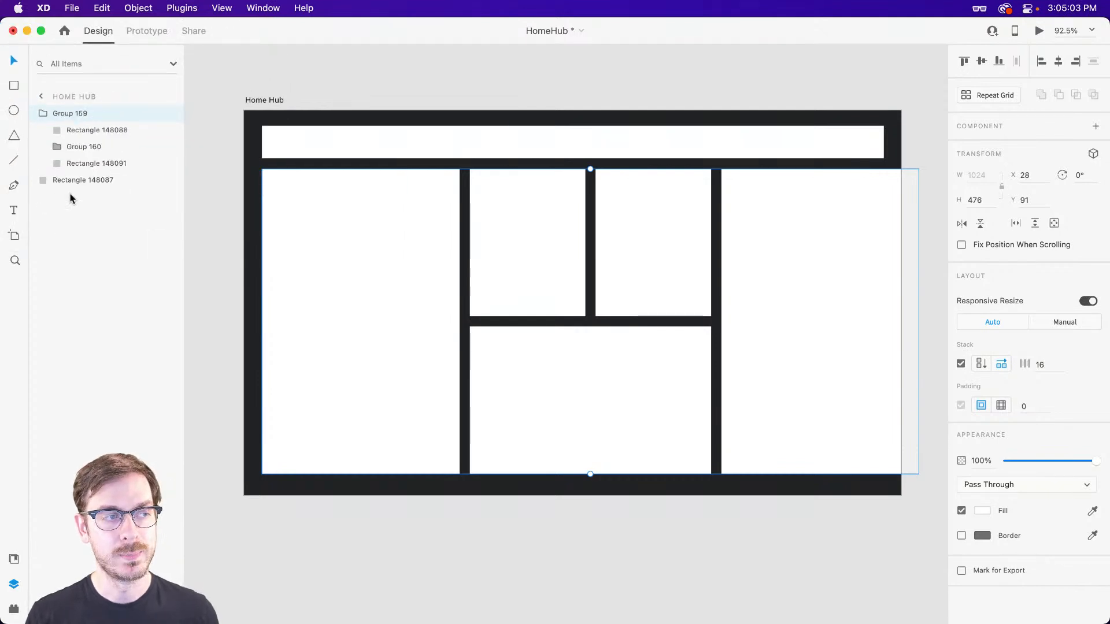
{"action": "double_click", "coordinate": [70, 115]}
{"action": "type", "text": "Card"}
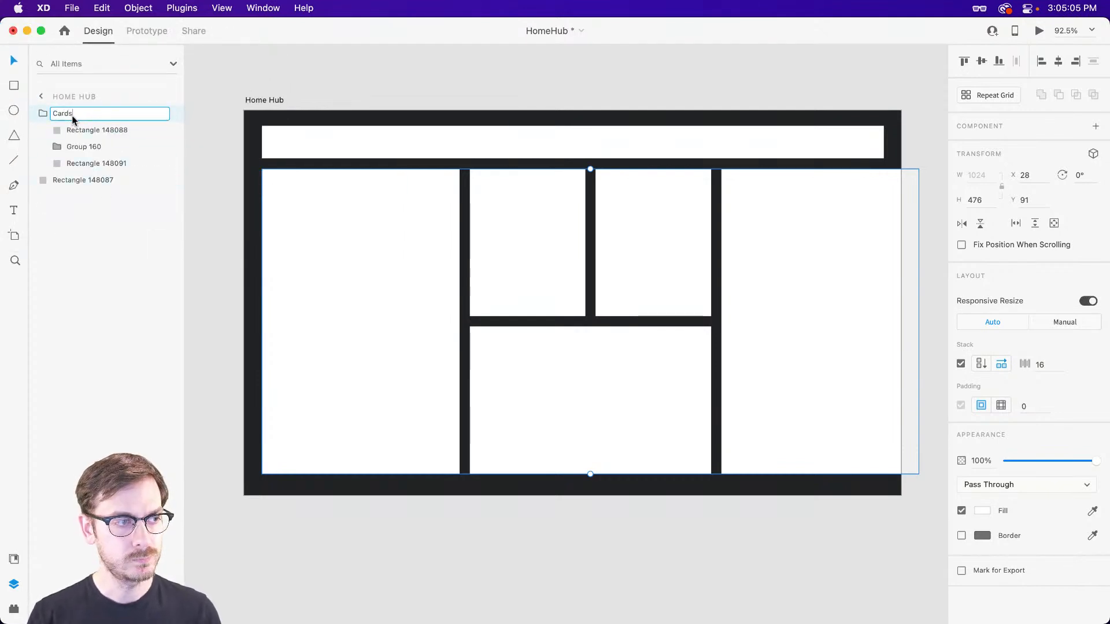
{"action": "type", "text": "s"}
Try resizing the tall left and right cards inside the Cards stack and undo the change.
{"action": "left_click", "coordinate": [410, 277]}
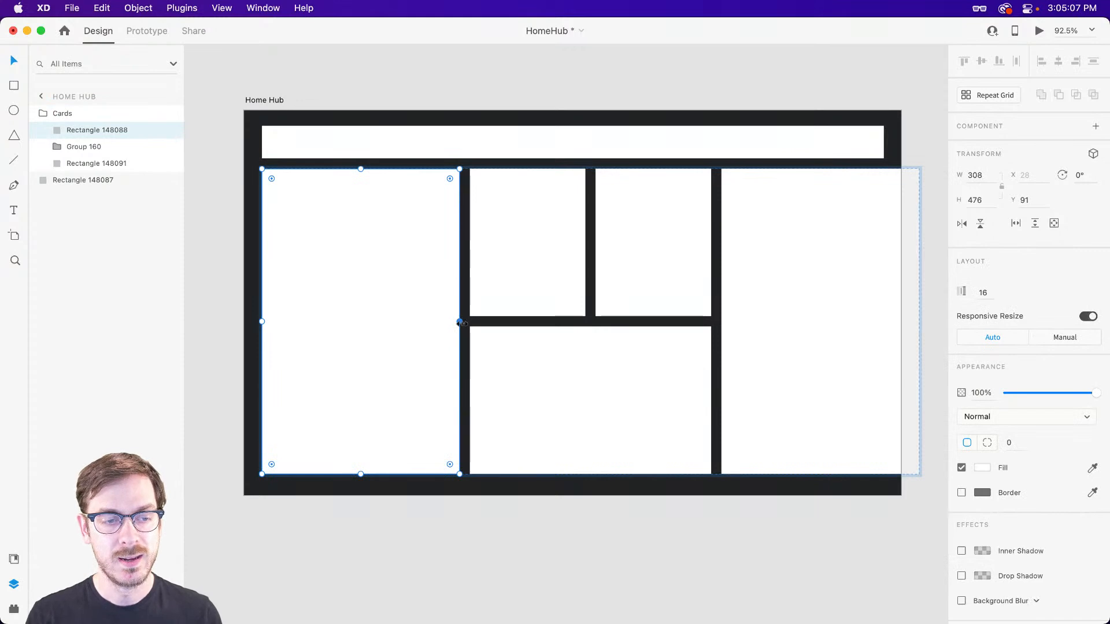
{"action": "left_click_drag", "start_coordinate": [460, 322], "coordinate": [426, 288]}
{"action": "key", "text": "super+z"}
{"action": "double_click", "coordinate": [741, 318]}
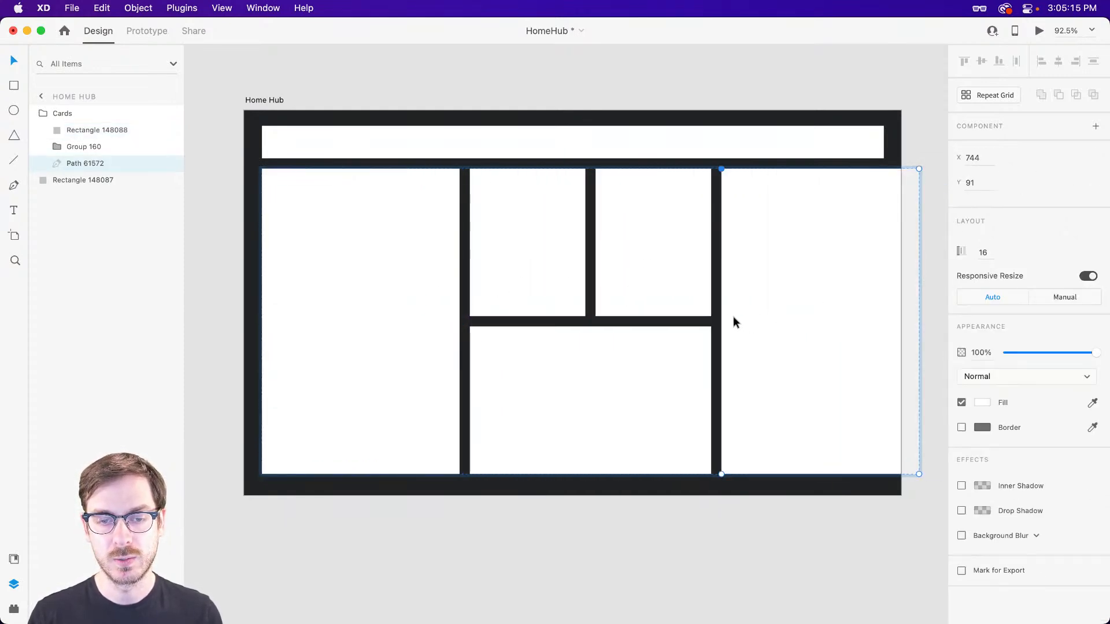
{"action": "key", "text": "Escape"}
{"action": "mouse_move", "coordinate": [721, 318]}
{"action": "left_mouse_down"}
{"action": "mouse_move", "coordinate": [665, 317]}
{"action": "mouse_move", "coordinate": [792, 302]}
{"action": "mouse_move", "coordinate": [639, 302]}
{"action": "mouse_move", "coordinate": [721, 304]}
{"action": "left_mouse_up"}
Try widening the lower middle card inside the stack's nested group and undo it.
{"action": "left_click", "coordinate": [647, 378]}
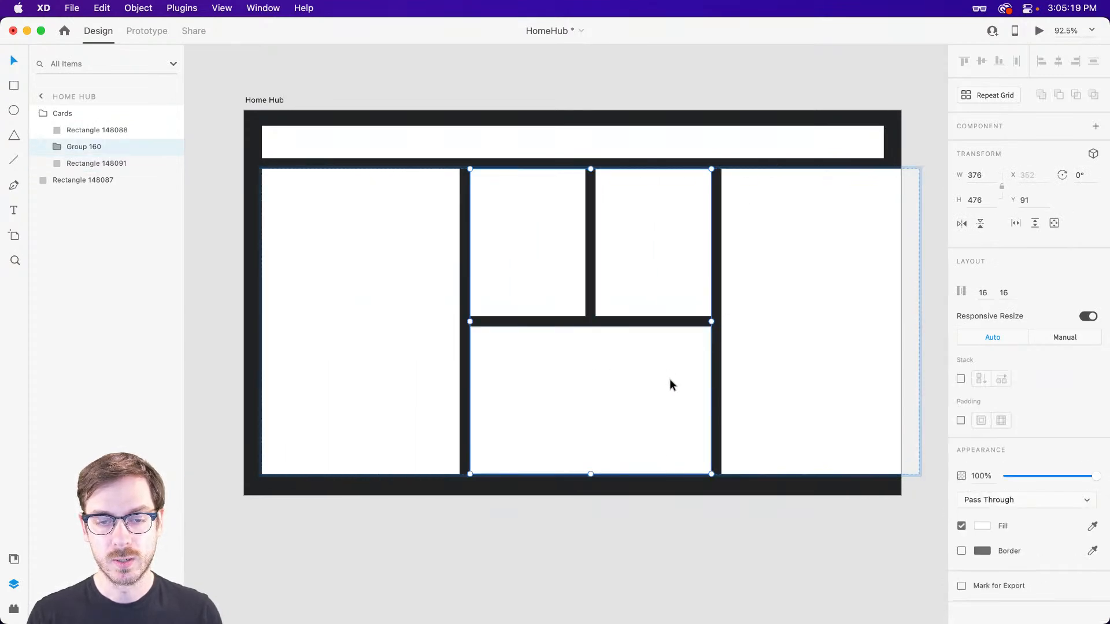
{"action": "double_click", "coordinate": [658, 382]}
{"action": "left_click_drag", "start_coordinate": [711, 399], "coordinate": [811, 391]}
{"action": "key", "text": "super+z"}
Widen the tall left card in the Cards stack to 346.
{"action": "left_click", "coordinate": [430, 340]}
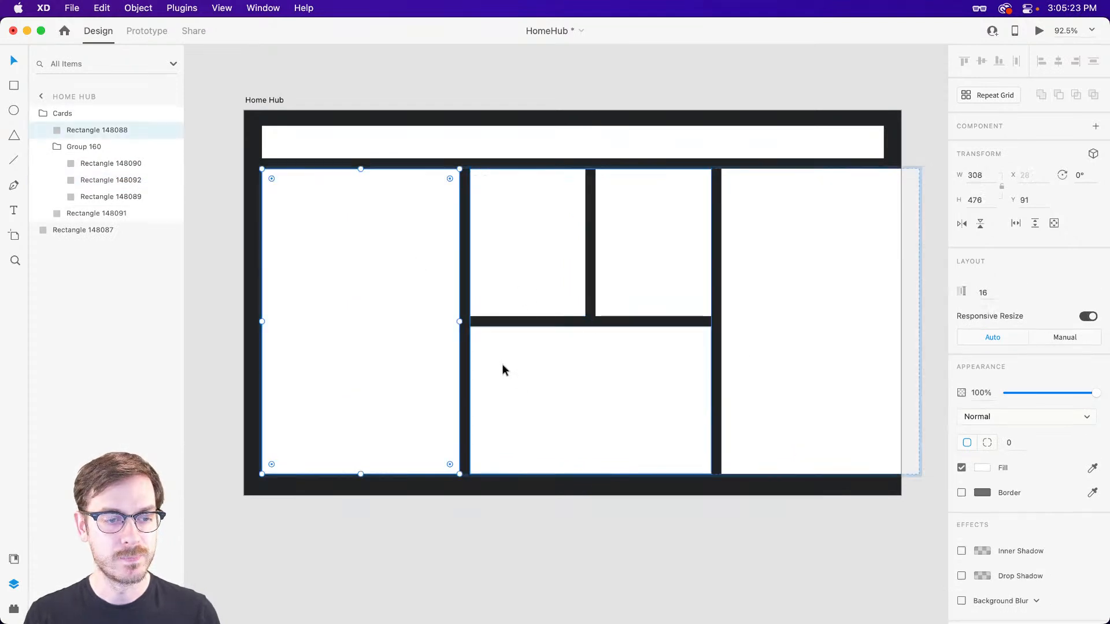
{"action": "left_click_drag", "start_coordinate": [459, 321], "coordinate": [483, 322]}
{"action": "scroll", "coordinate": [797, 275], "scroll_direction": "right", "scroll_amount": 3}
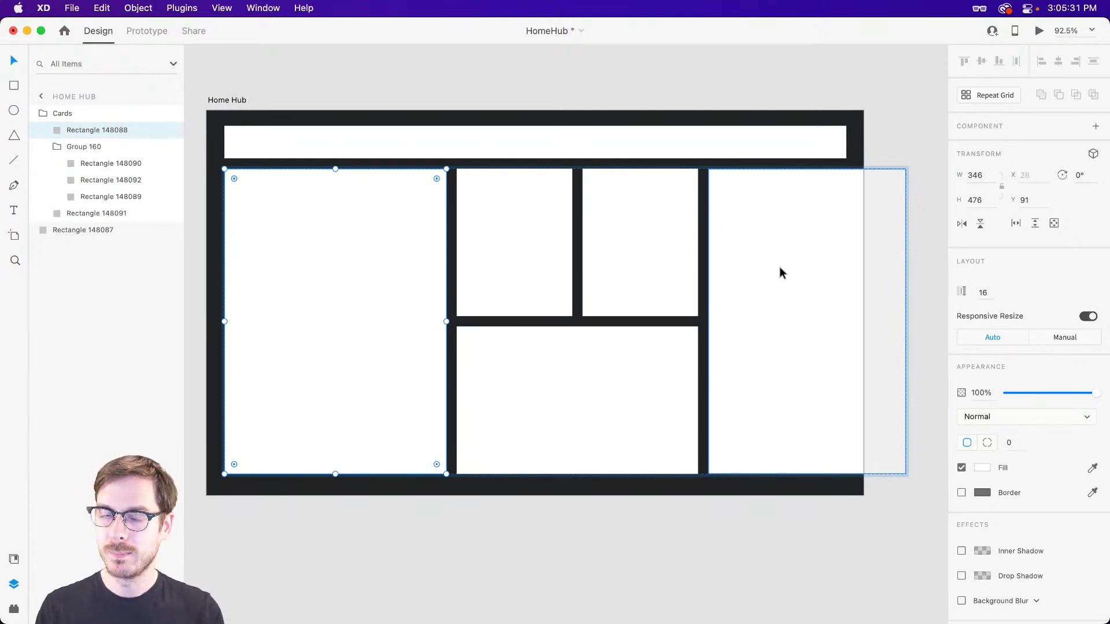
Examine the card layouts in the Google Nest Hub Max and Meta Portal Go inspiration photos.
{"action": "scroll", "coordinate": [773, 271], "scroll_direction": "left", "scroll_amount": 10}
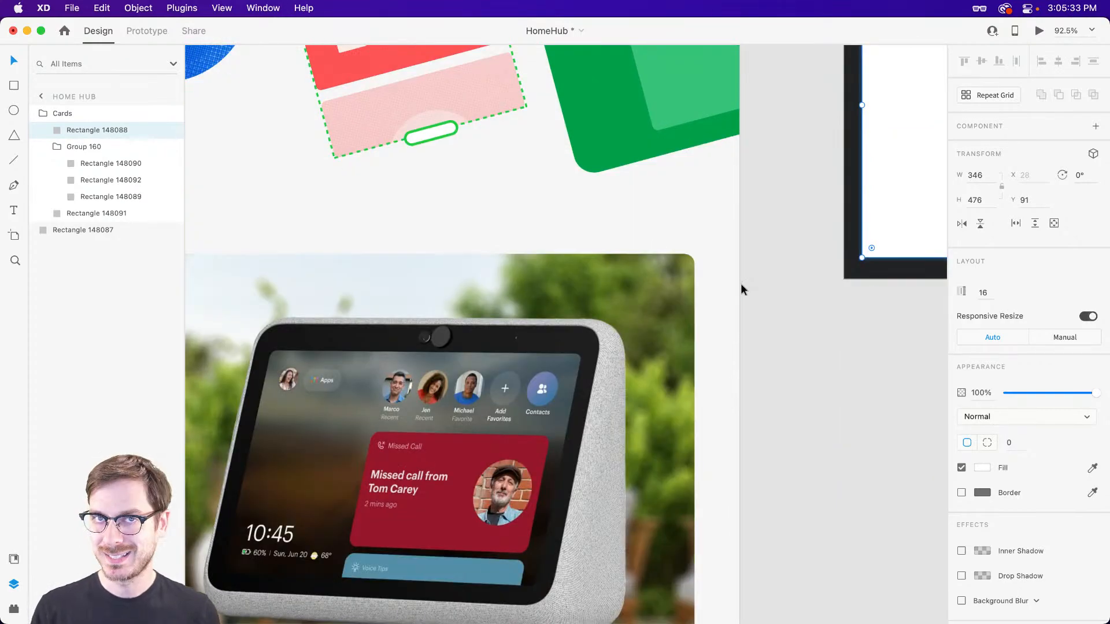
{"action": "scroll", "coordinate": [741, 283], "scroll_direction": "left", "scroll_amount": 5}
{"action": "scroll", "coordinate": [739, 283], "scroll_direction": "down", "scroll_amount": 3}
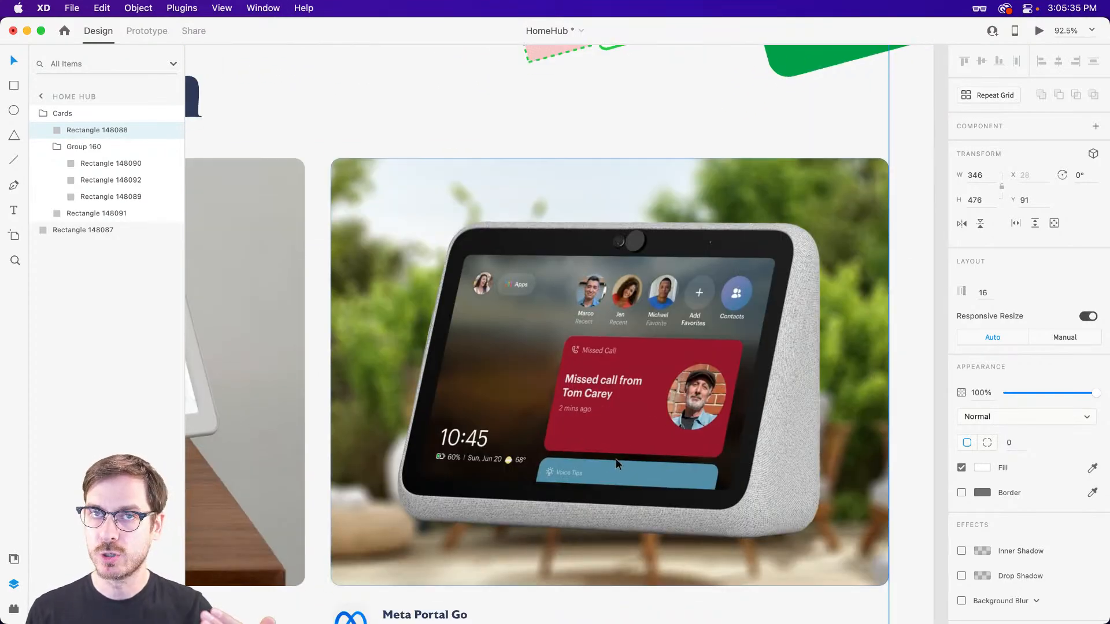
{"action": "scroll", "coordinate": [618, 457], "scroll_direction": "down", "scroll_amount": 4}
{"action": "scroll", "coordinate": [623, 451], "scroll_direction": "up", "scroll_amount": 4}
{"action": "scroll", "coordinate": [621, 451], "scroll_direction": "left", "scroll_amount": 7}
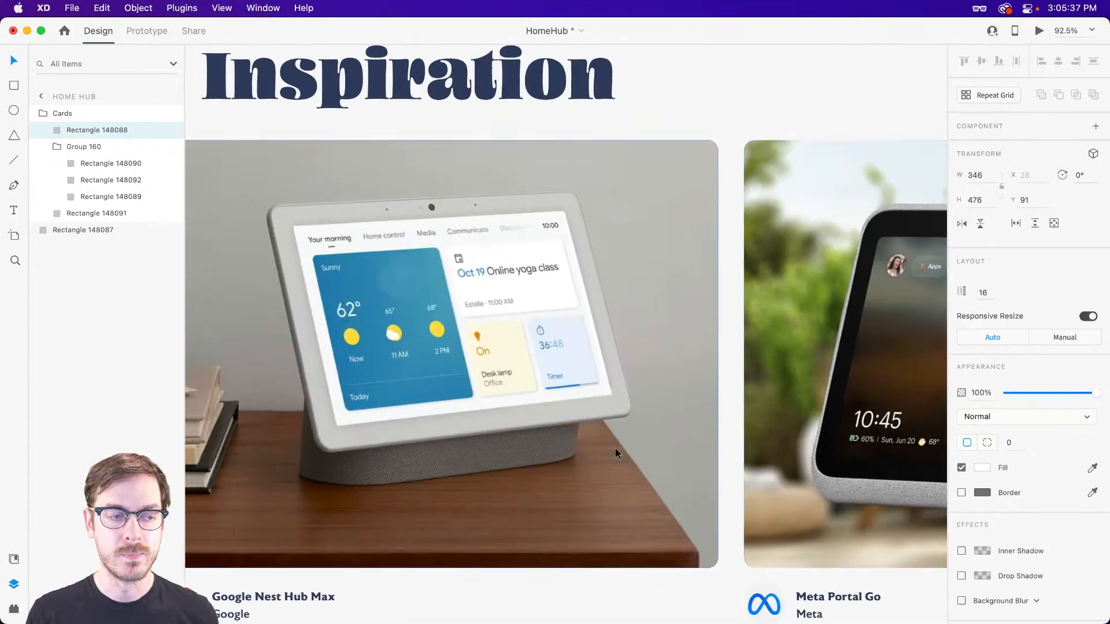
{"action": "scroll", "coordinate": [615, 447], "scroll_direction": "right", "scroll_amount": 15}
{"action": "scroll", "coordinate": [612, 445], "scroll_direction": "up", "scroll_amount": 5}
{"action": "scroll", "coordinate": [612, 442], "scroll_direction": "right", "scroll_amount": 3}
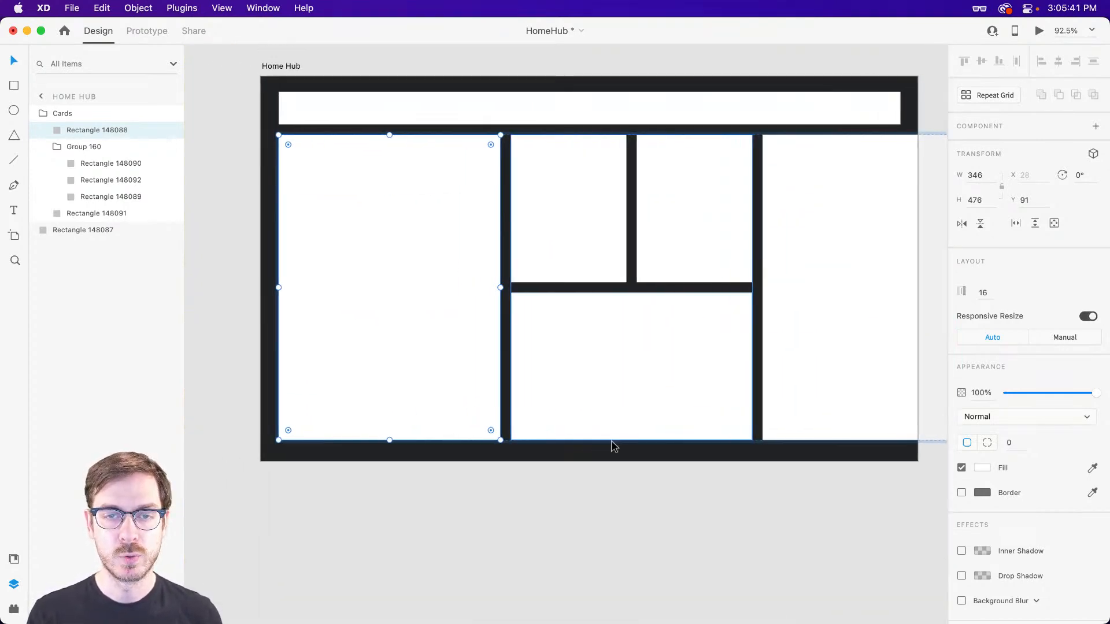
{"action": "scroll", "coordinate": [614, 447], "scroll_direction": "left", "scroll_amount": 2}
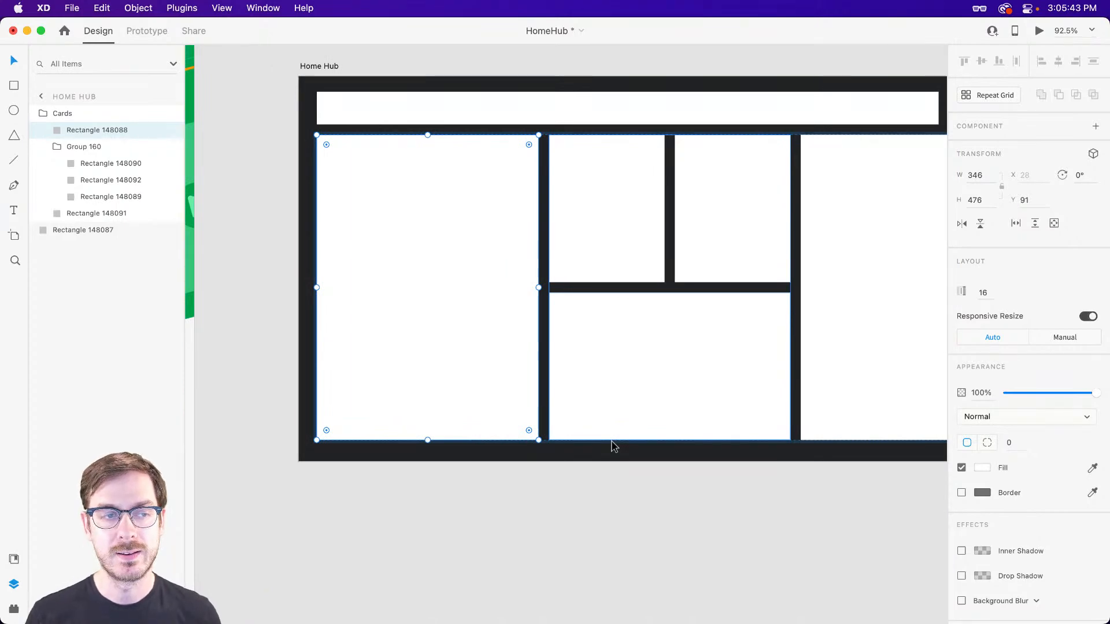
{"action": "scroll", "coordinate": [612, 448], "scroll_direction": "right", "scroll_amount": 3}
{"action": "scroll", "coordinate": [613, 449], "scroll_direction": "up", "scroll_amount": 2}
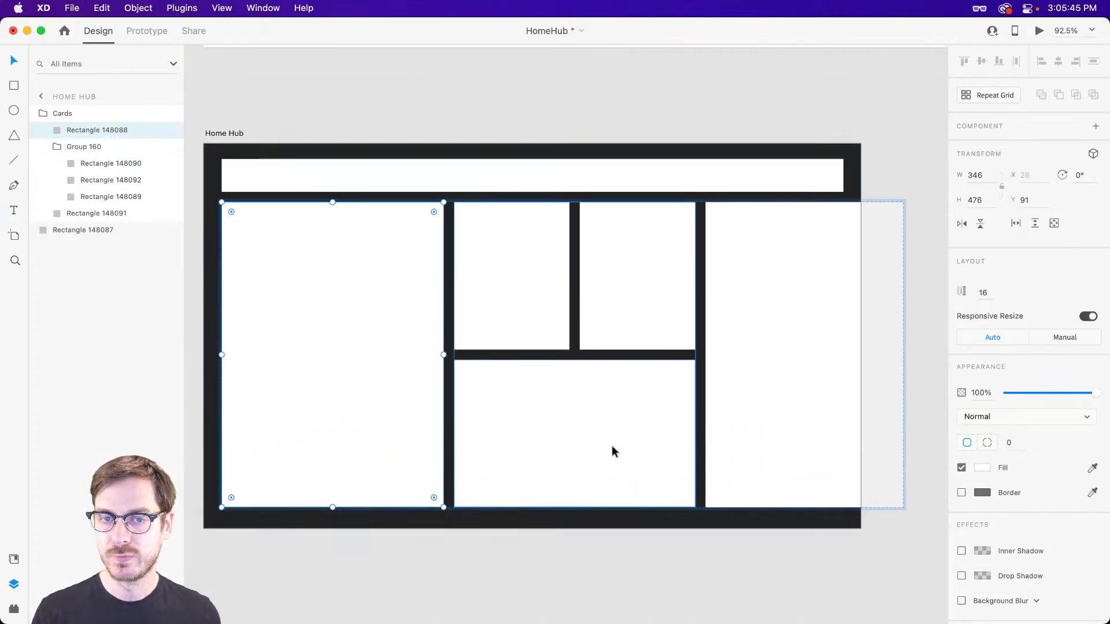
{"action": "scroll", "coordinate": [610, 448], "scroll_direction": "left", "scroll_amount": 3}
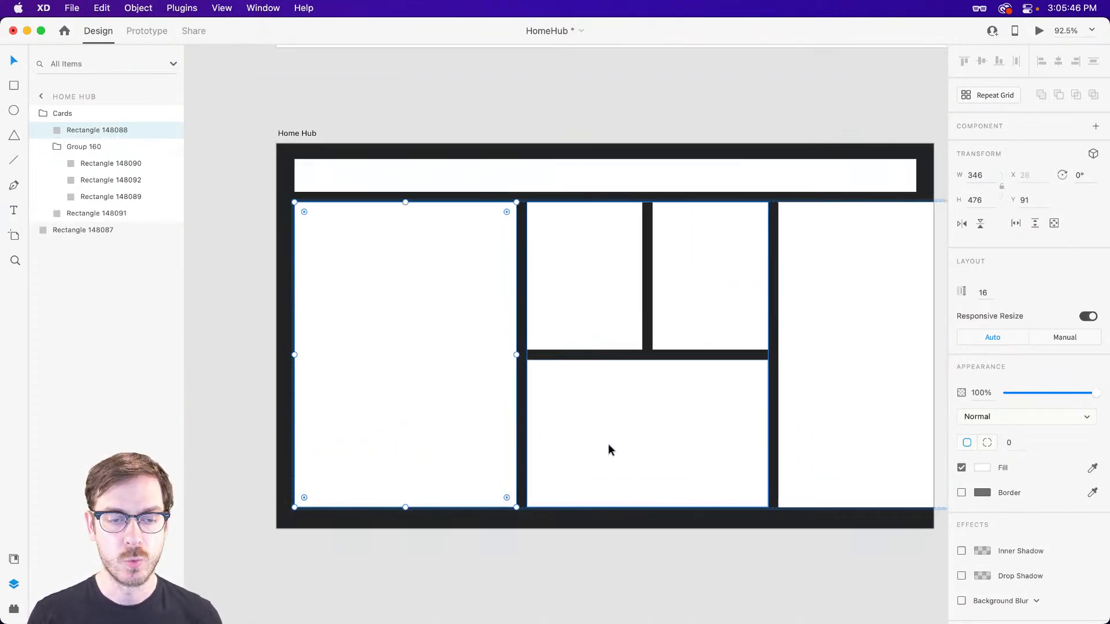
{"action": "left_click", "coordinate": [569, 520]}
{"action": "left_click", "coordinate": [679, 319]}
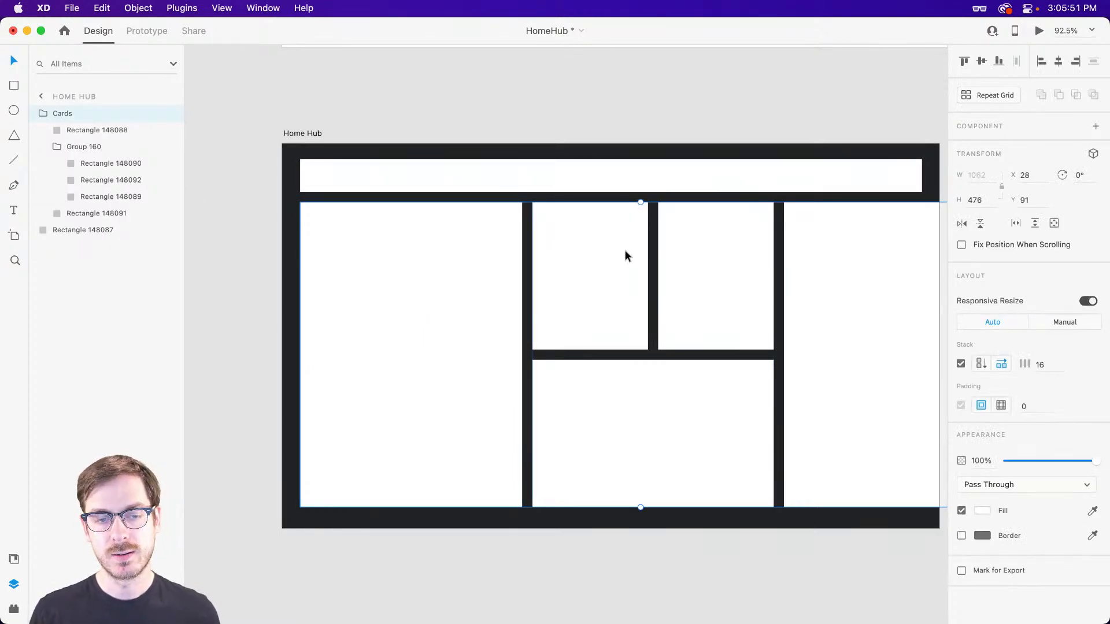
{"action": "left_click", "coordinate": [410, 172]}
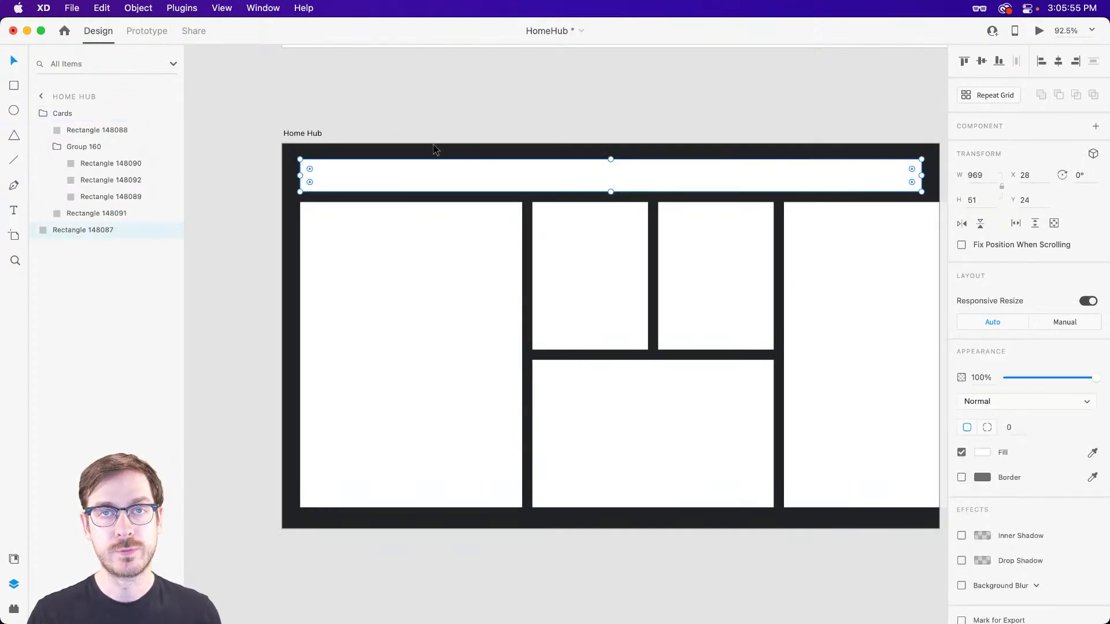
{"action": "scroll", "coordinate": [401, 334], "scroll_direction": "left", "scroll_amount": 3}
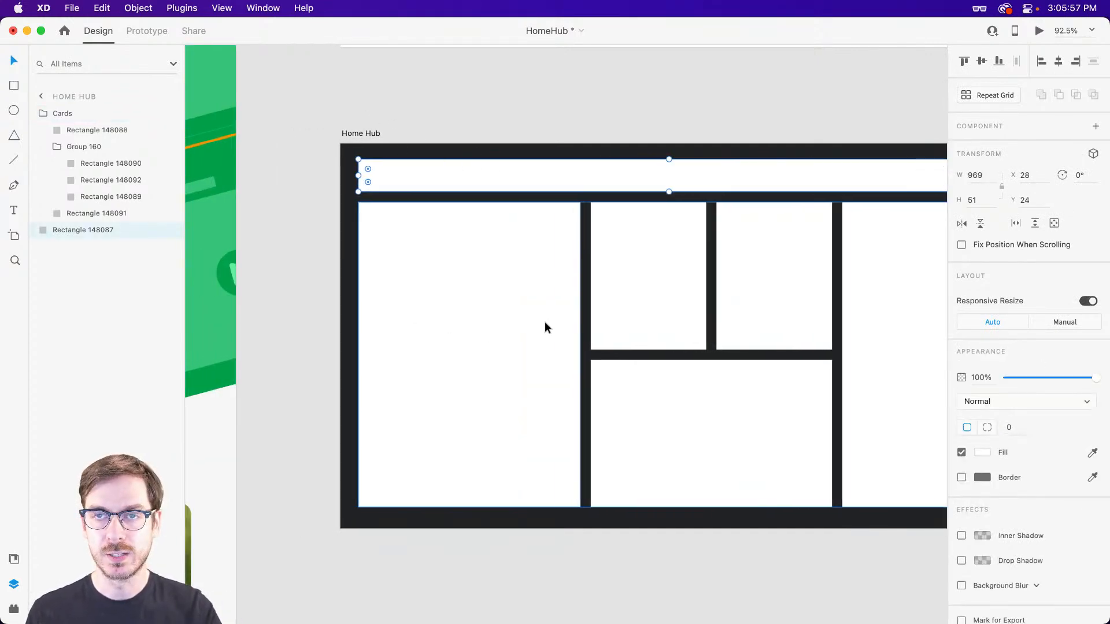
{"action": "left_click", "coordinate": [490, 298]}
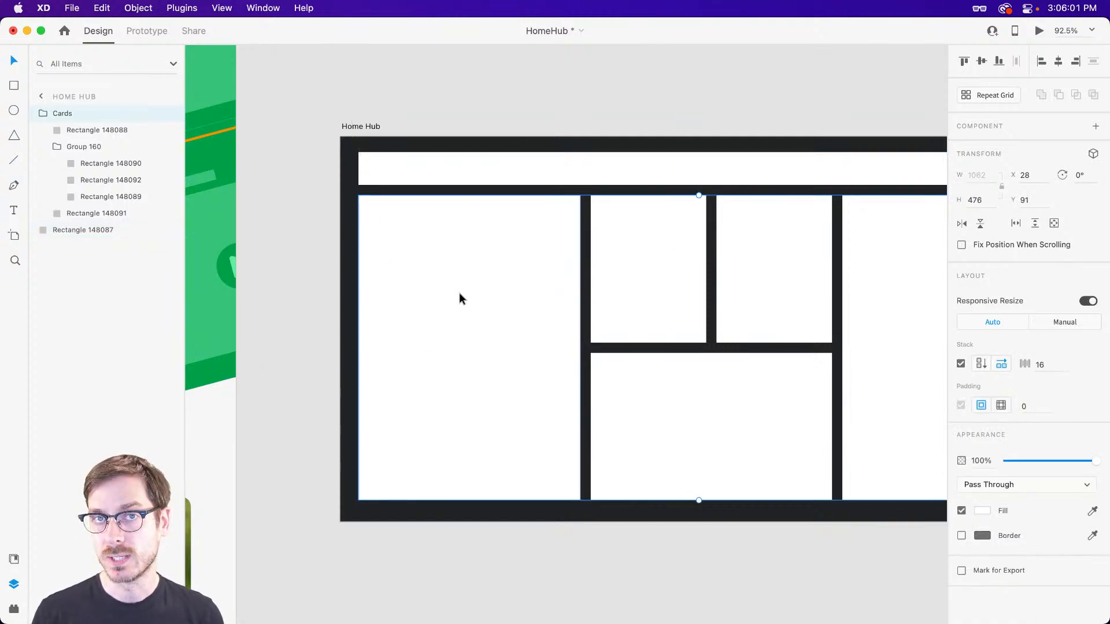
Switch to Finder, preview AdobeStock_164467936.jpeg in the Music folder, and place it as the image fill of the tall left card.
{"action": "key", "text": "super+Tab"}
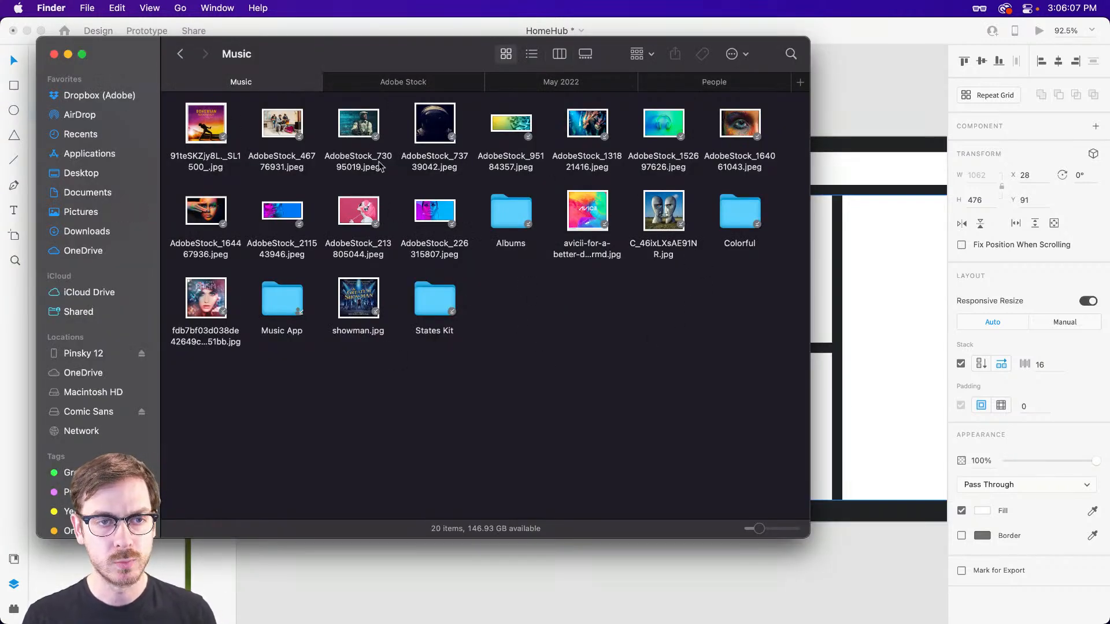
{"action": "left_click", "coordinate": [205, 209]}
{"action": "key", "text": "space"}
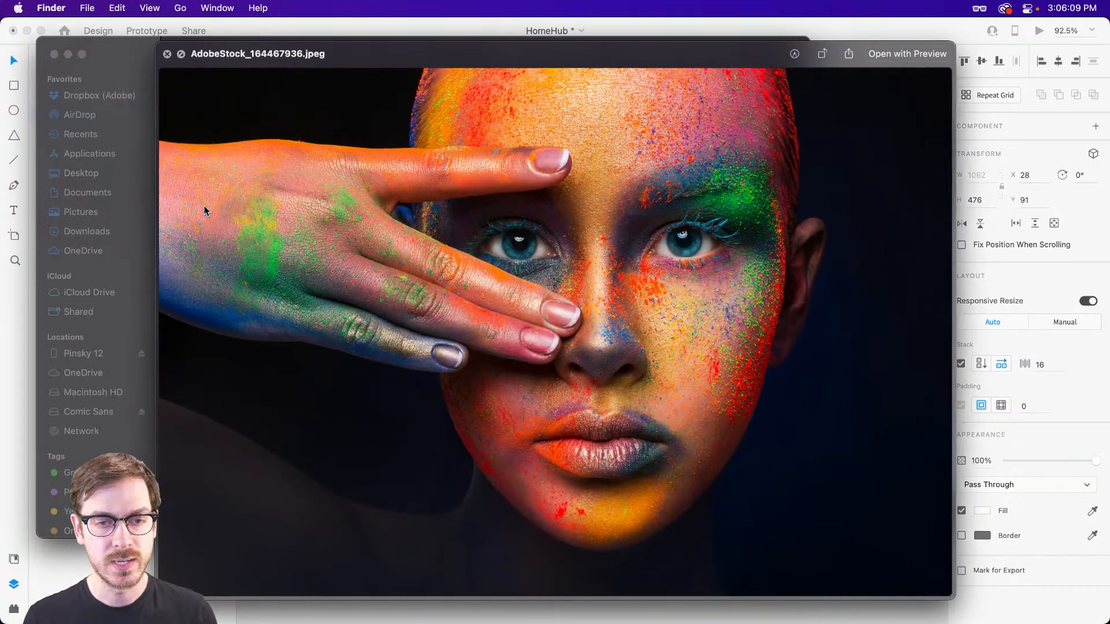
{"action": "key", "text": "space"}
{"action": "left_click_drag", "start_coordinate": [204, 206], "coordinate": [495, 238]}
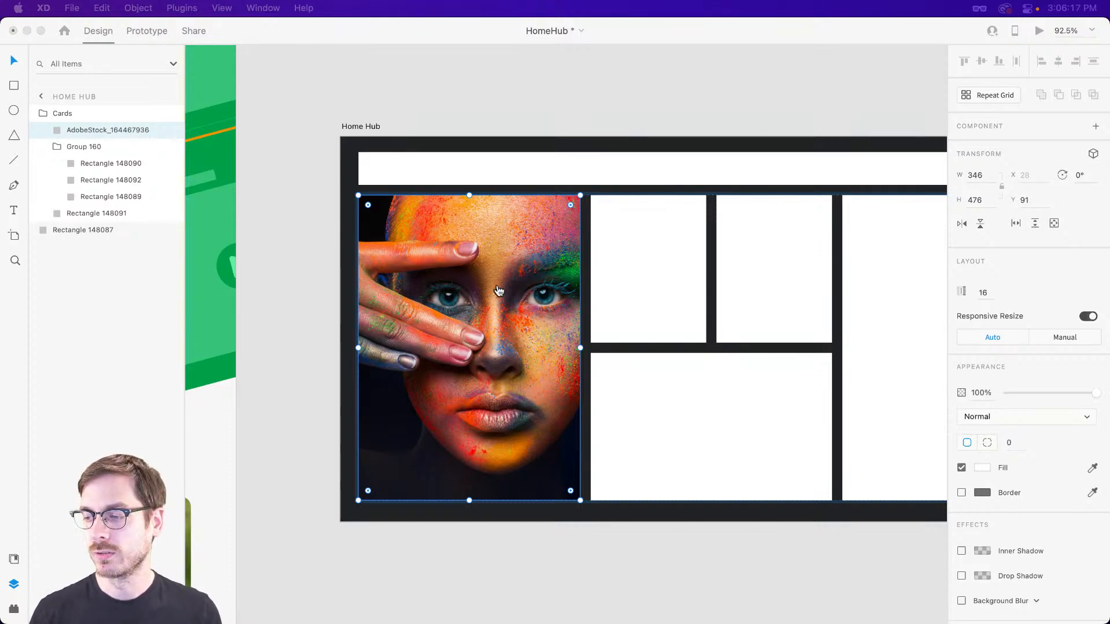
Switch to Adobe Stock in Safari, search the Free collection for "music", and browse the resulting images.
{"action": "key", "text": "super+Tab"}
{"action": "left_click", "coordinate": [663, 65]}
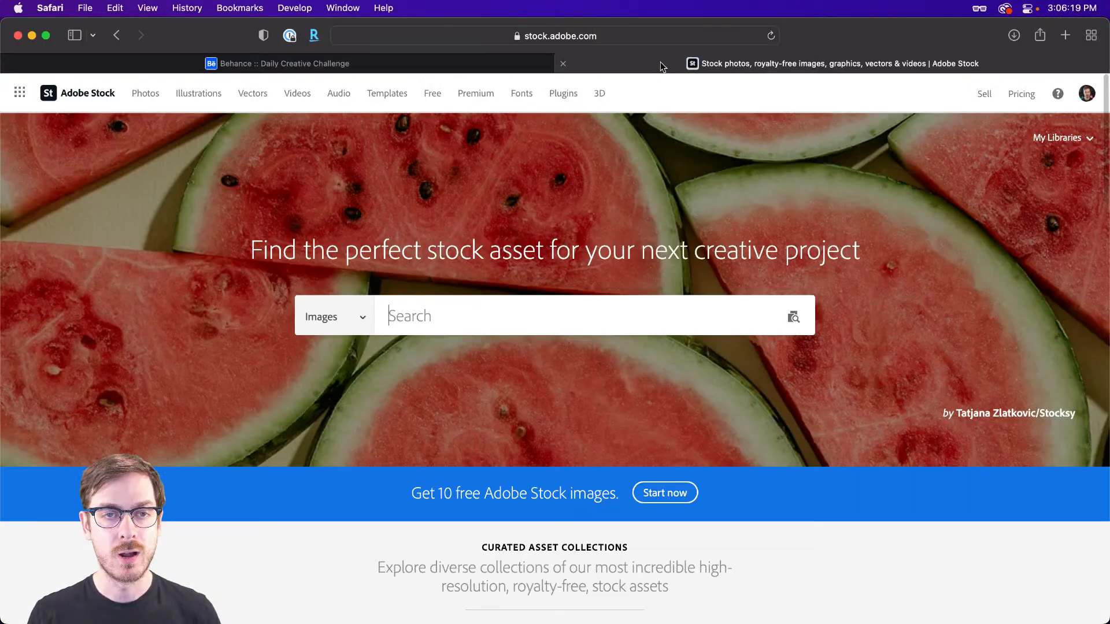
{"action": "left_click", "coordinate": [436, 103]}
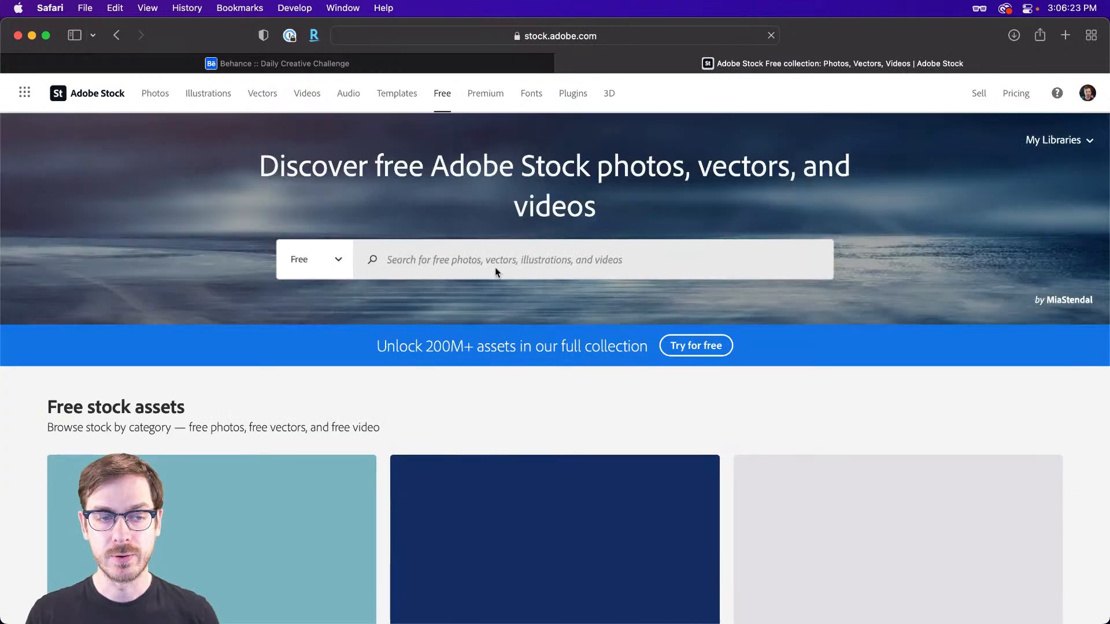
{"action": "left_click", "coordinate": [497, 263]}
{"action": "type", "text": "music"}
{"action": "key", "text": "Return"}
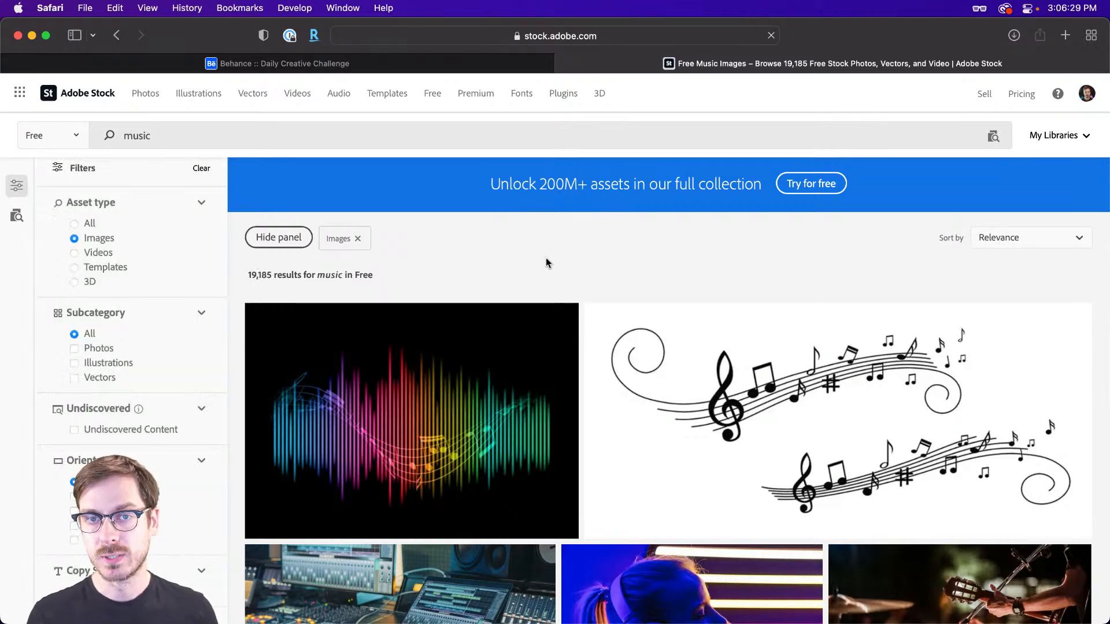
{"action": "scroll", "coordinate": [598, 226], "scroll_direction": "down", "scroll_amount": 7}
{"action": "scroll", "coordinate": [600, 227], "scroll_direction": "down", "scroll_amount": 12}
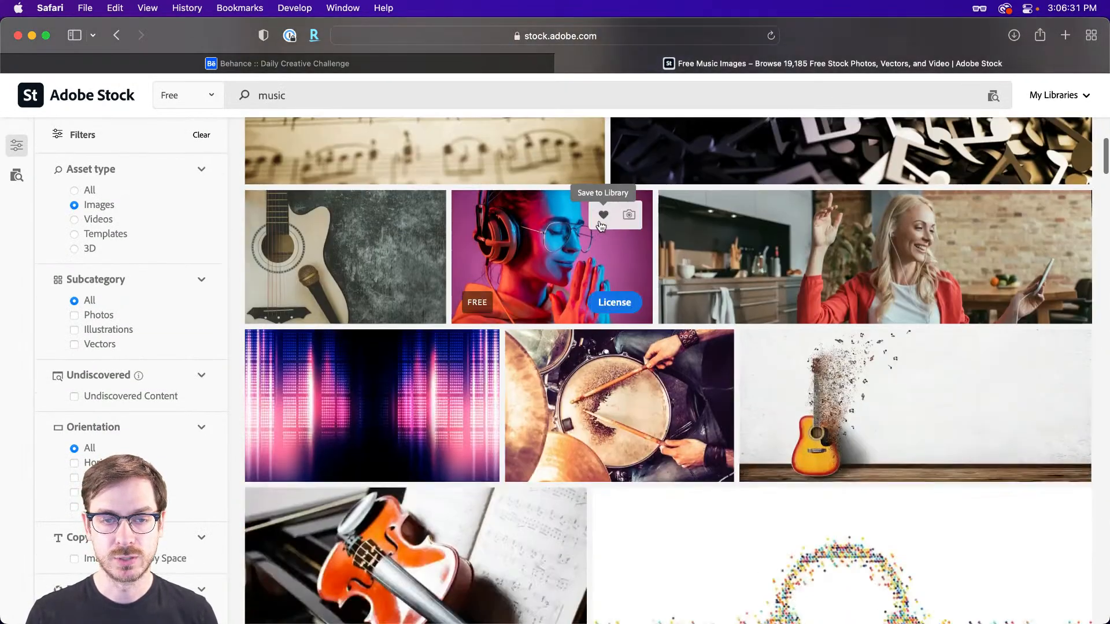
{"action": "scroll", "coordinate": [601, 228], "scroll_direction": "up", "scroll_amount": 6}
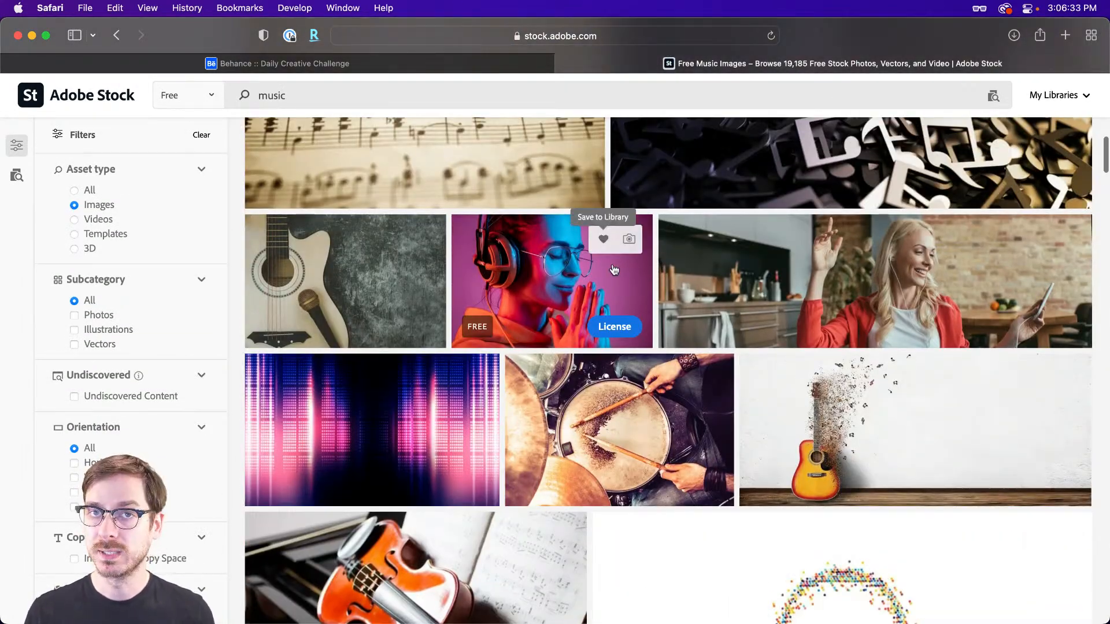
Browse further through the free music images on Adobe Stock.
{"action": "scroll", "coordinate": [617, 271], "scroll_direction": "down", "scroll_amount": 15}
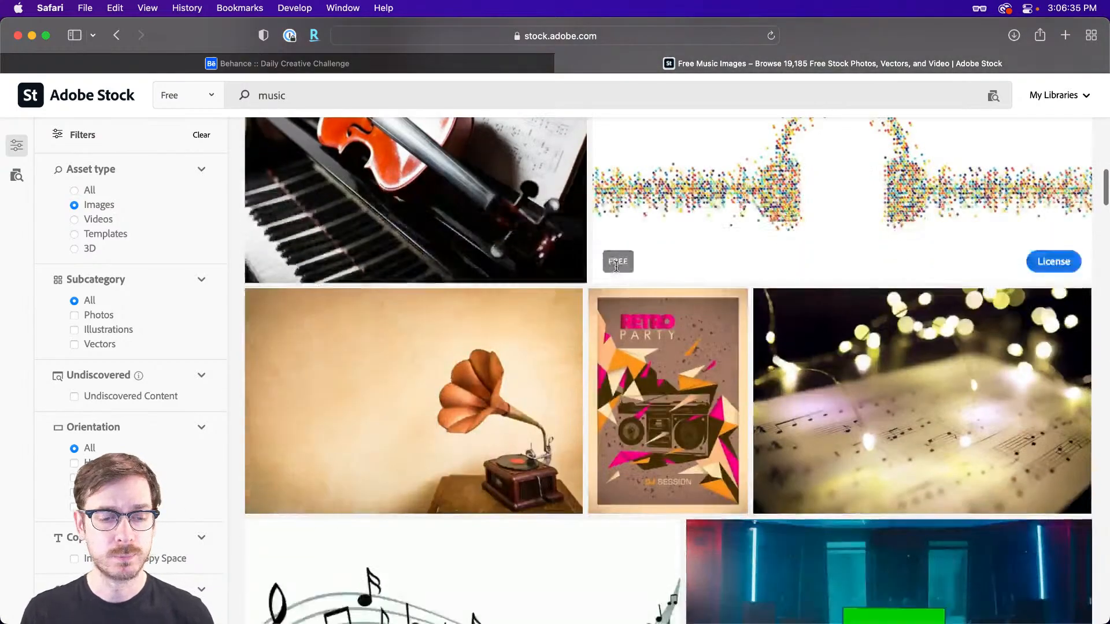
{"action": "scroll", "coordinate": [619, 271], "scroll_direction": "down", "scroll_amount": 8}
{"action": "scroll", "coordinate": [618, 270], "scroll_direction": "up", "scroll_amount": 7}
Switch back to Adobe XD and nudge the face photo slightly to the right within the tall left card.
{"action": "key", "text": "super+Tab"}
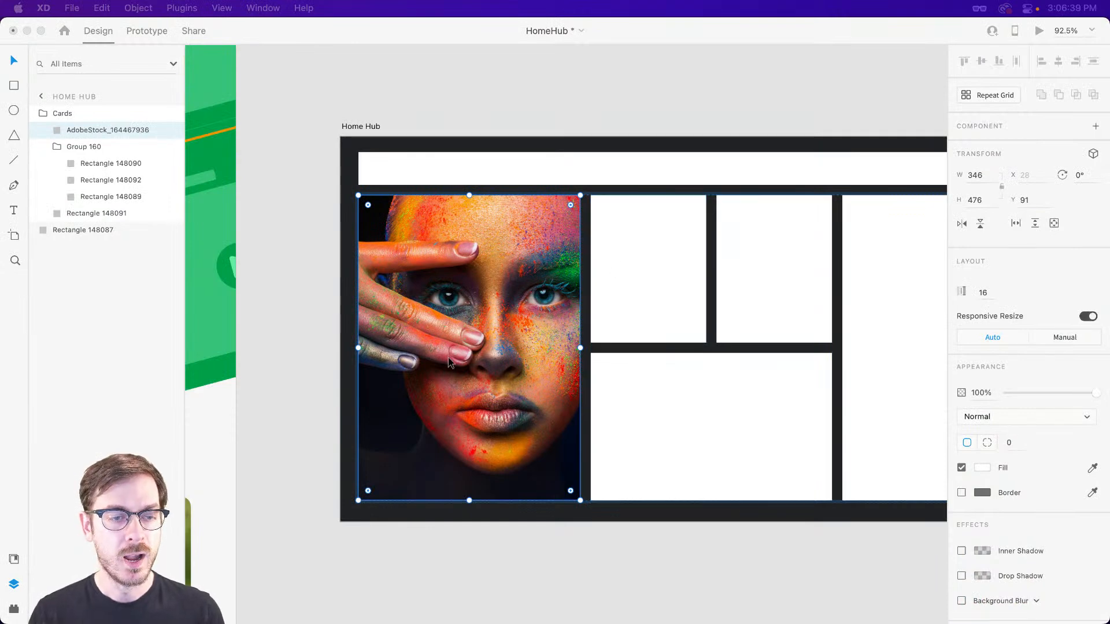
{"action": "double_click", "coordinate": [462, 336]}
{"action": "left_click_drag", "start_coordinate": [511, 334], "coordinate": [512, 333]}
{"action": "left_click", "coordinate": [486, 94]}
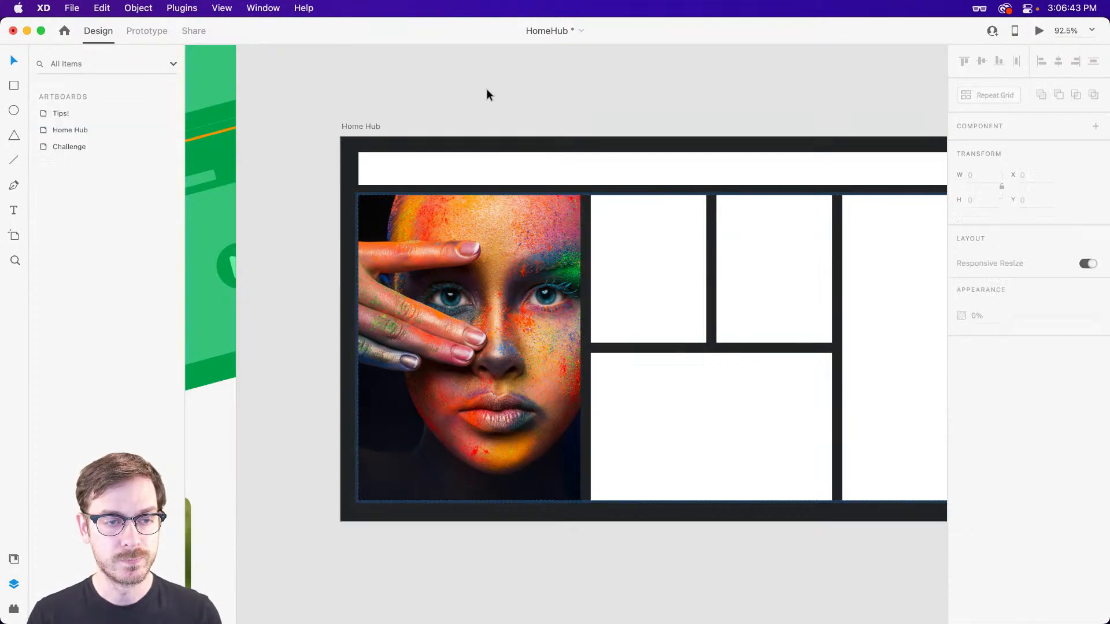
Add a two-line text title reading "Your" and "MUSIC" over the upper part of the face photo card.
{"action": "scroll", "coordinate": [434, 376], "scroll_direction": "up", "scroll_amount": 5}
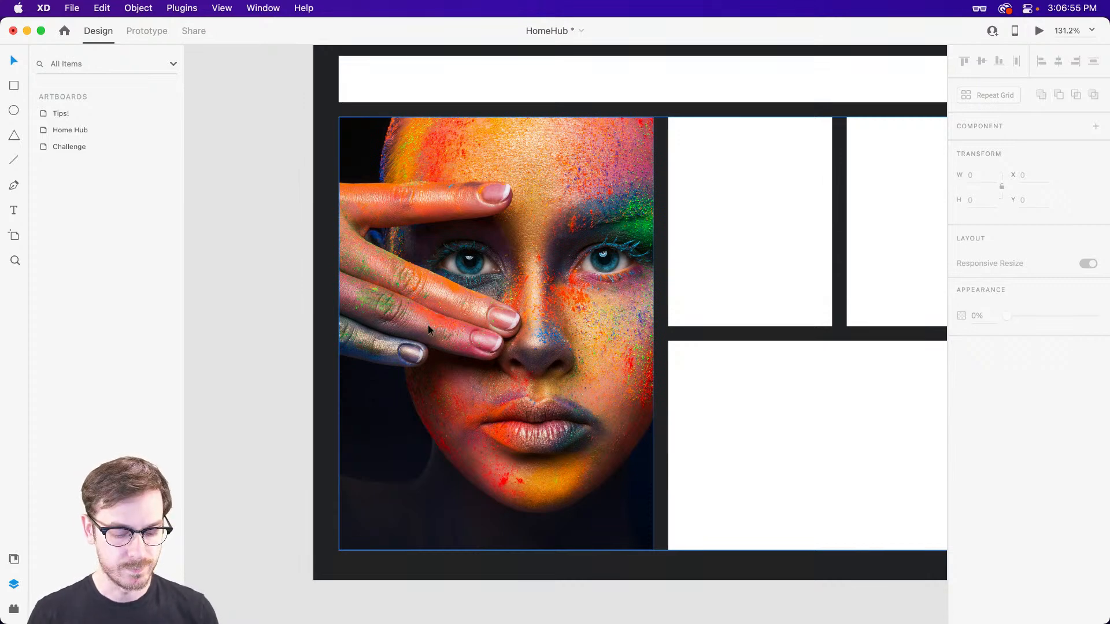
{"action": "key", "text": "t"}
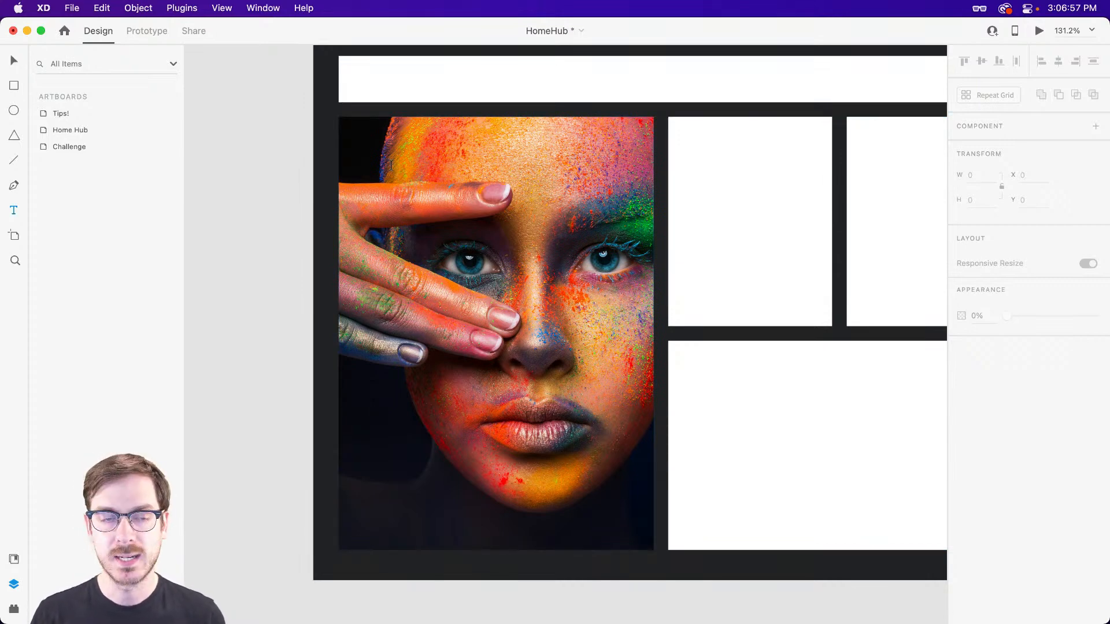
{"action": "left_click", "coordinate": [391, 165]}
{"action": "type", "text": "Your"}
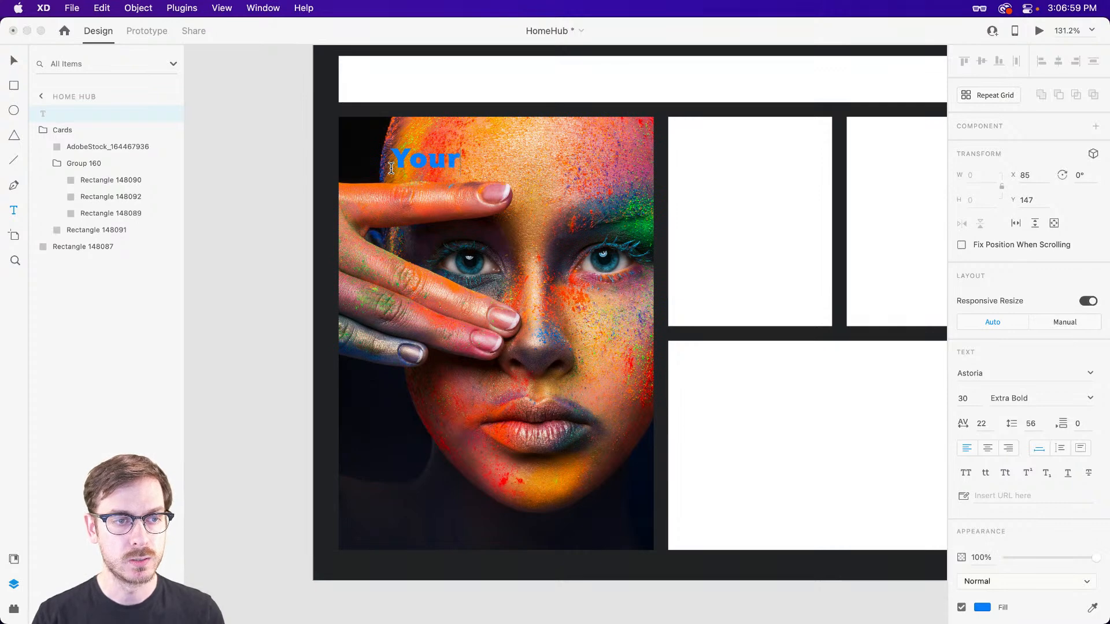
{"action": "key", "text": "Return"}
{"action": "type", "text": "MUSIC"}
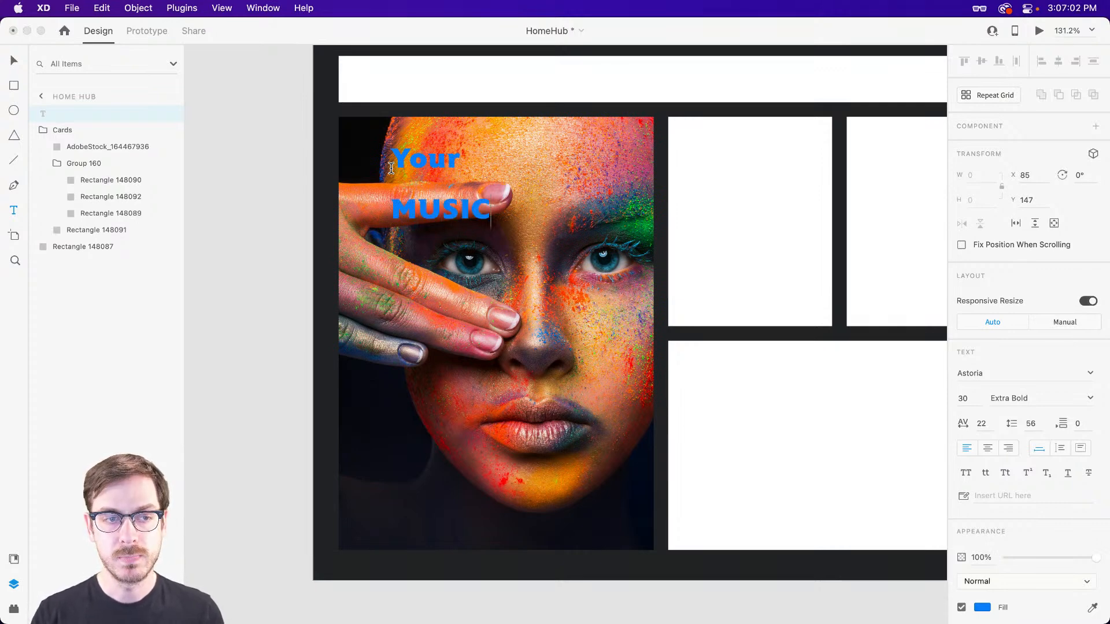
{"action": "key", "text": "Escape"}
{"action": "key", "text": "v"}
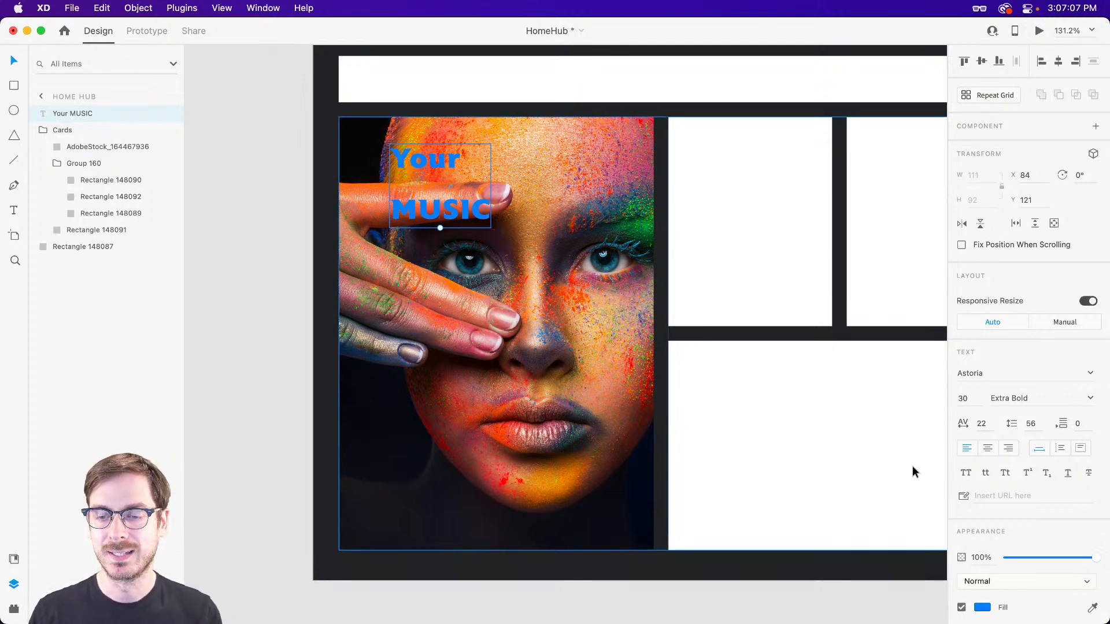
Colour the "Your MUSIC" title white (#FFFFFF) and move it closer to the card's upper-left corner.
{"action": "left_click", "coordinate": [982, 608]}
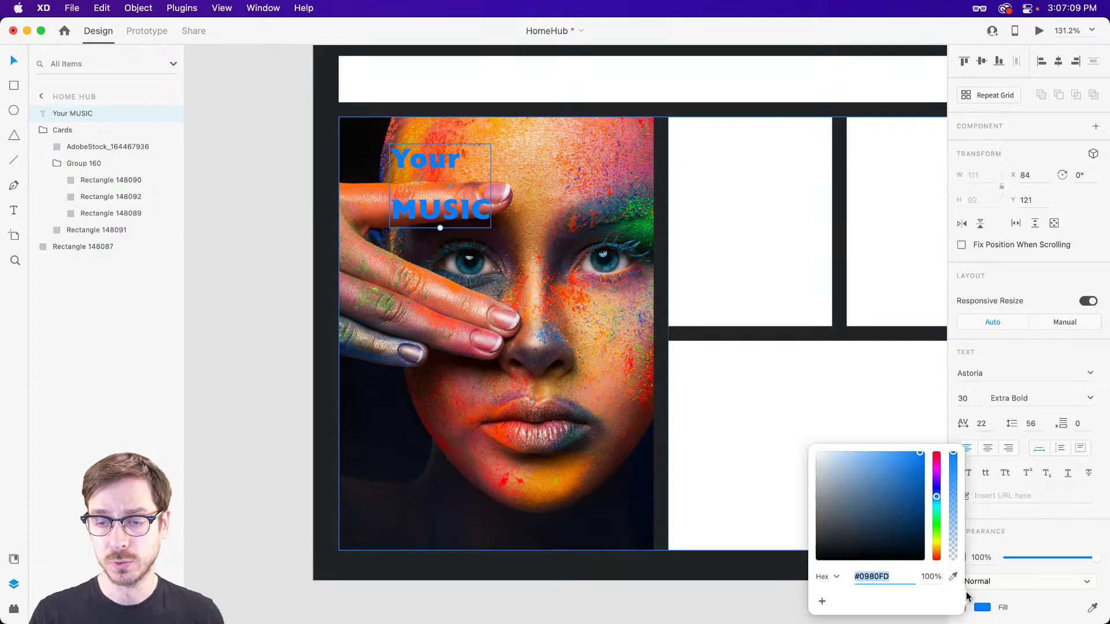
{"action": "left_click_drag", "start_coordinate": [879, 500], "coordinate": [710, 344]}
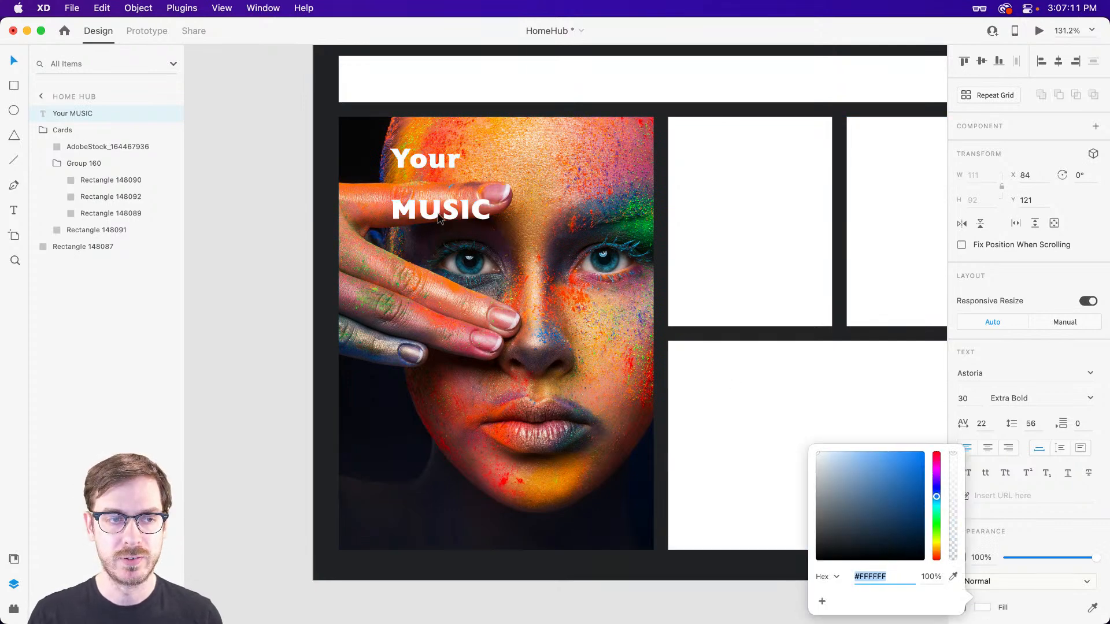
{"action": "left_click_drag", "start_coordinate": [437, 214], "coordinate": [418, 206]}
Set the word "Your" in the title to the Medium weight of Astoria.
{"action": "double_click", "coordinate": [407, 161]}
{"action": "double_click", "coordinate": [404, 156]}
{"action": "left_click", "coordinate": [1094, 401]}
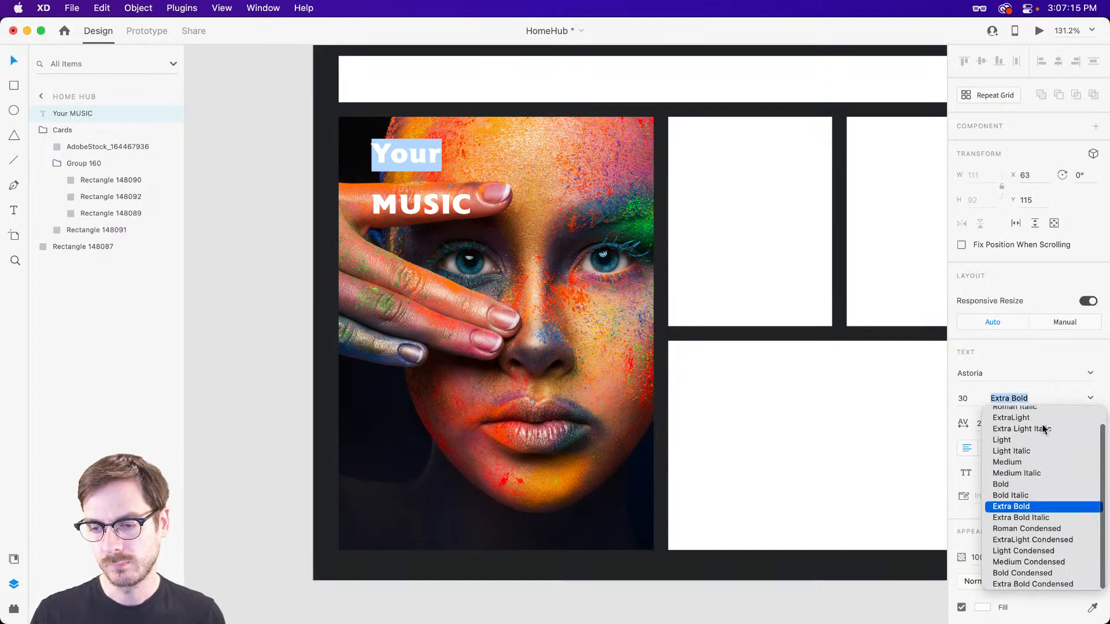
{"action": "left_click", "coordinate": [1016, 466]}
{"action": "double_click", "coordinate": [418, 202]}
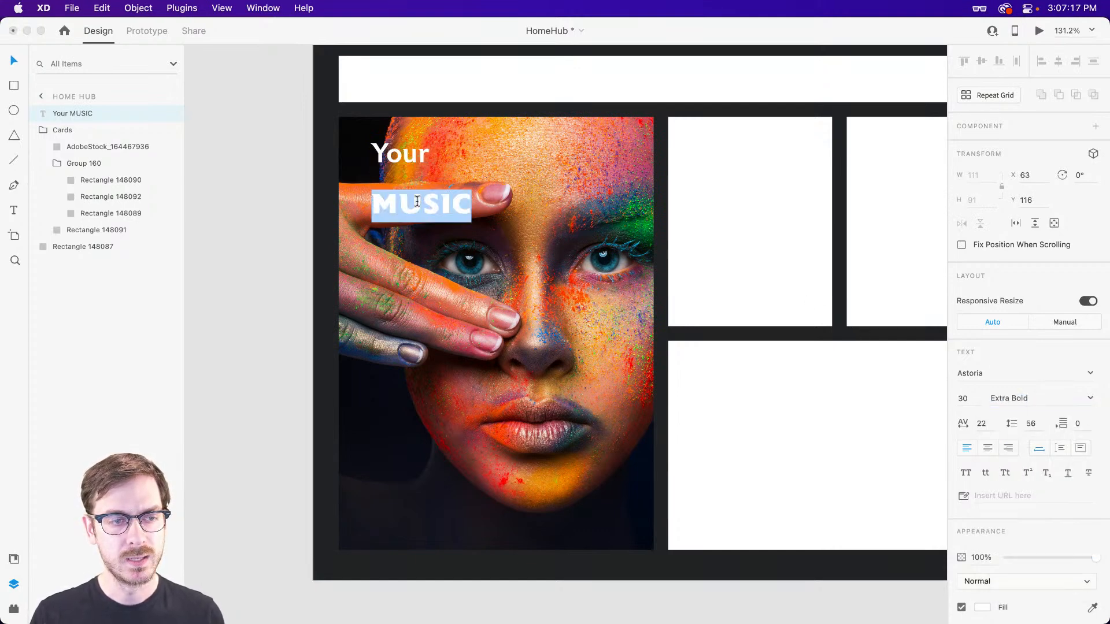
{"action": "key", "text": "Escape"}
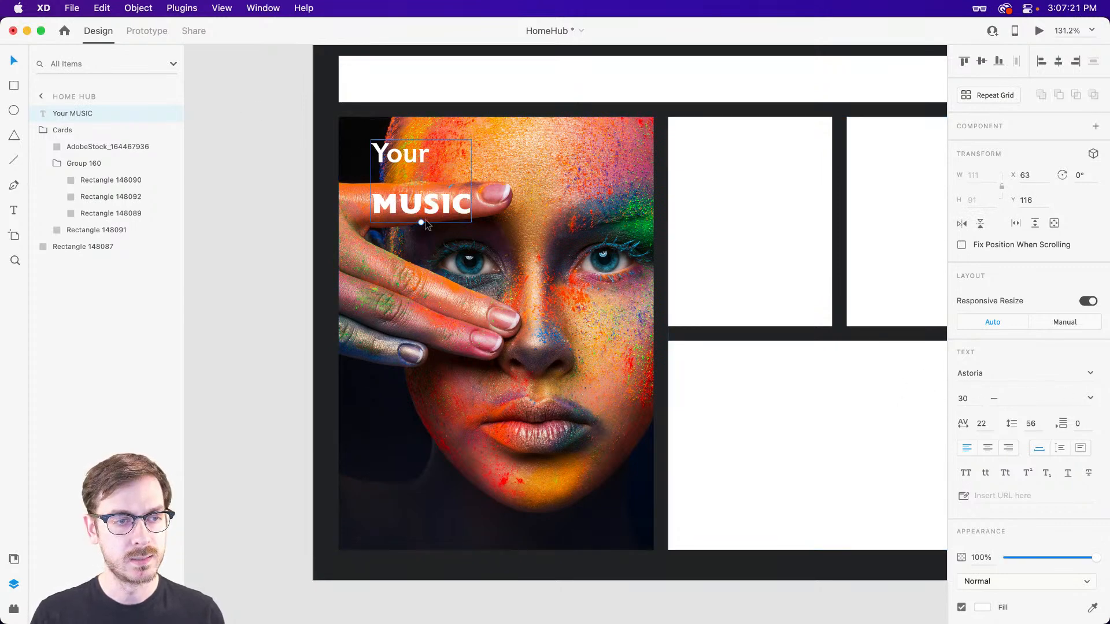
Tighten the line spacing of the "Your MUSIC" title to 32.
{"action": "left_click", "coordinate": [1030, 423]}
{"action": "type", "text": "40"}
{"action": "key", "text": "Return"}
{"action": "key", "text": "shift+Down"}
{"action": "key", "text": "shift+Down"}
{"action": "key", "text": "Up"}
{"action": "key", "text": "Up"}
{"action": "key", "text": "Up"}
{"action": "key", "text": "Up"}
{"action": "key", "text": "Up"}
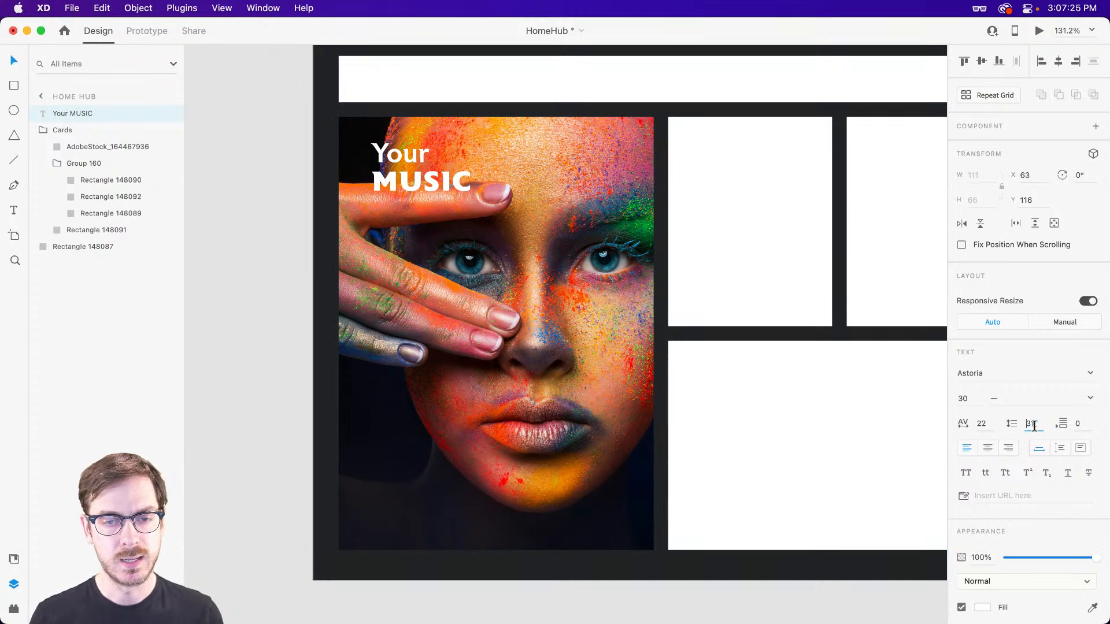
{"action": "key", "text": "Up"}
Move the "Your MUSIC" title to X 54, Y 121 and check the design in the preview window.
{"action": "mouse_move", "coordinate": [429, 180]}
{"action": "left_mouse_down"}
{"action": "mouse_move", "coordinate": [403, 198]}
{"action": "mouse_move", "coordinate": [419, 186]}
{"action": "left_mouse_up"}
{"action": "left_click_drag", "start_coordinate": [419, 184], "coordinate": [418, 182]}
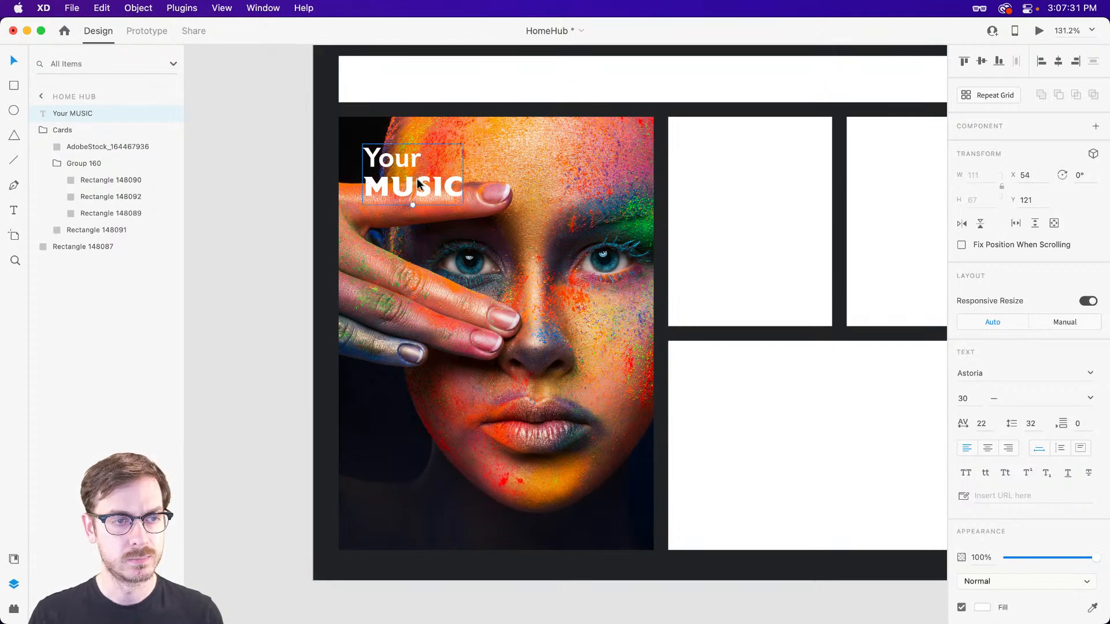
{"action": "key", "text": "super+Return"}
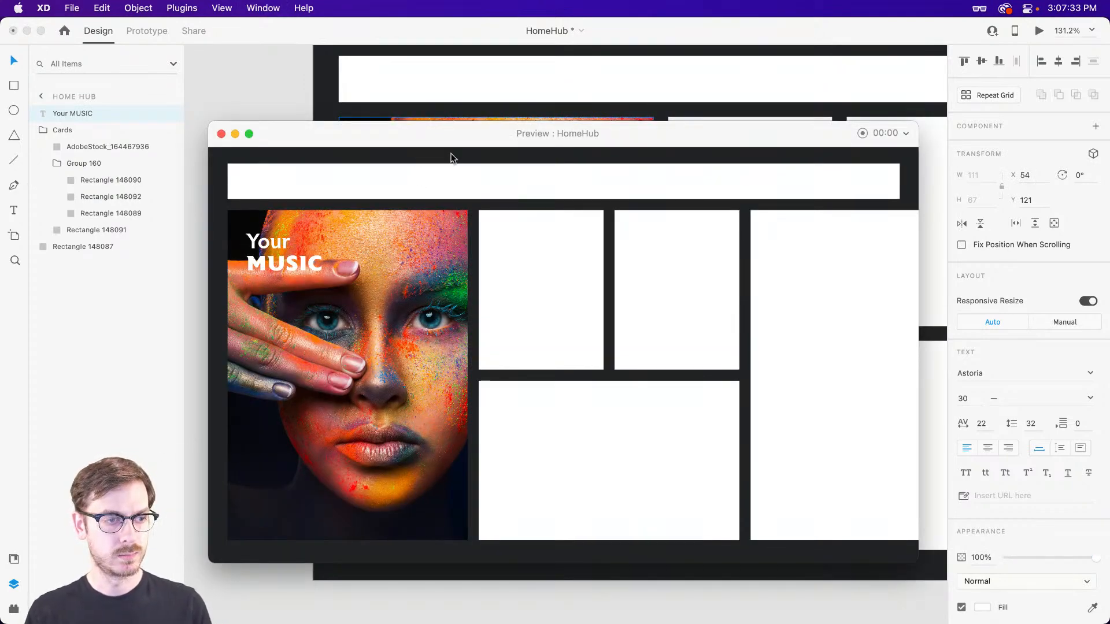
{"action": "key", "text": "super+w"}
Set the title's font size to 24 and its line spacing to 28.
{"action": "left_click", "coordinate": [970, 395]}
{"action": "key", "text": "Down"}
{"action": "key", "text": "Down"}
{"action": "key", "text": "Down"}
{"action": "key", "text": "Down"}
{"action": "key", "text": "Down"}
{"action": "key", "text": "Down"}
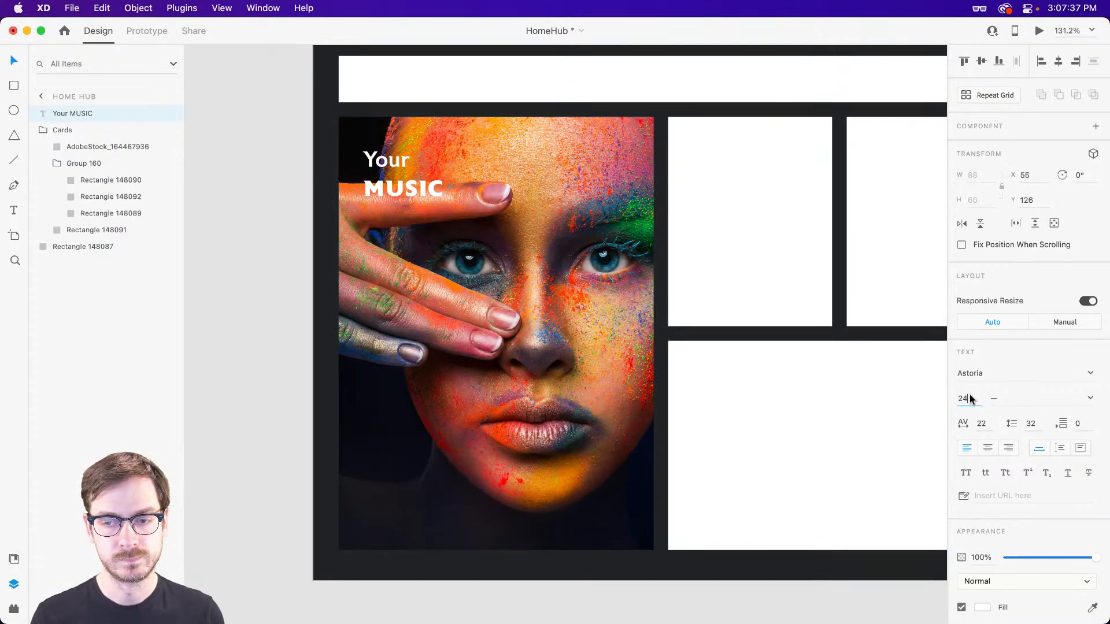
{"action": "left_click", "coordinate": [1034, 425]}
{"action": "key", "text": "Down"}
{"action": "key", "text": "Down"}
{"action": "key", "text": "Down"}
{"action": "key", "text": "Down"}
Preview the resized title and move it up to X 54, Y 115 on the card.
{"action": "key", "text": "super+Return"}
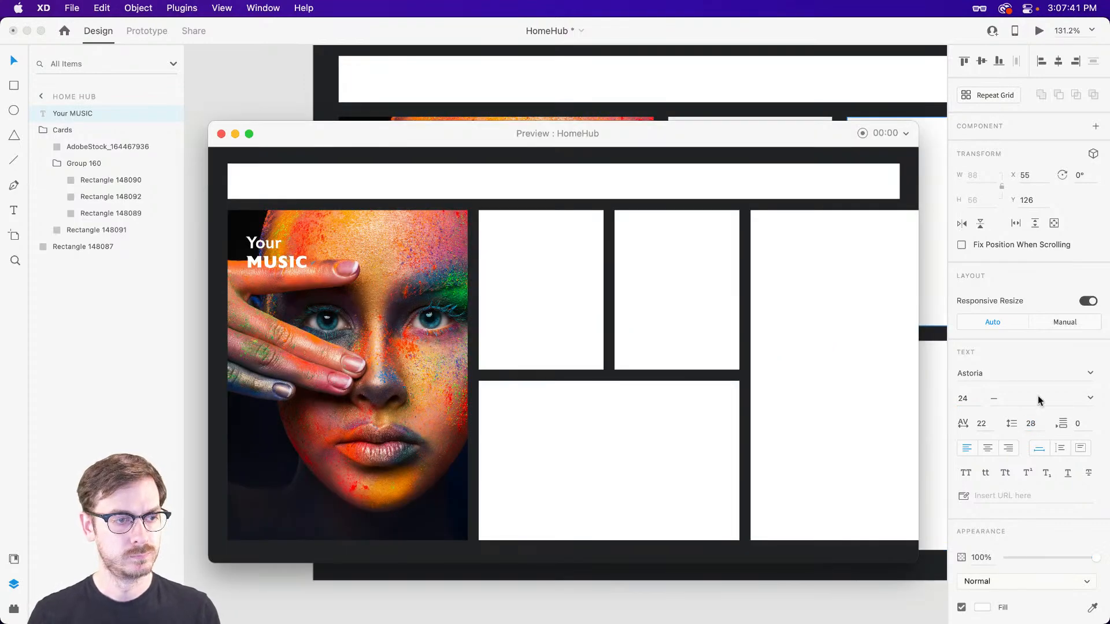
{"action": "key", "text": "super+w"}
{"action": "left_click_drag", "start_coordinate": [422, 187], "coordinate": [420, 180]}
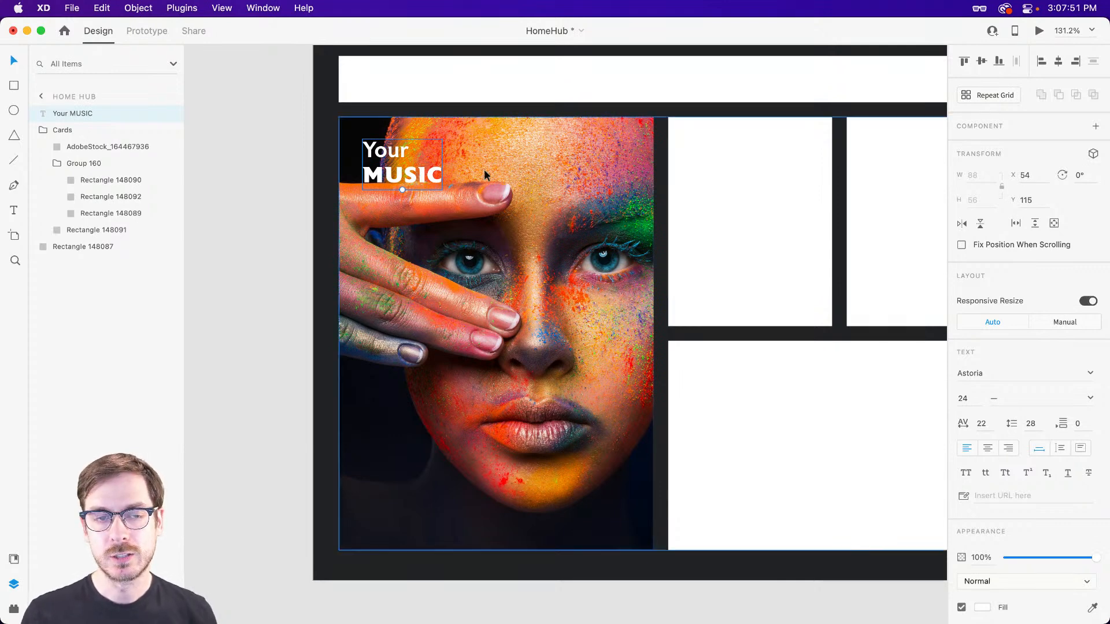
Try duplicating the face photo card directly inside the Cards stack, and undo the duplication.
{"action": "left_click", "coordinate": [550, 174]}
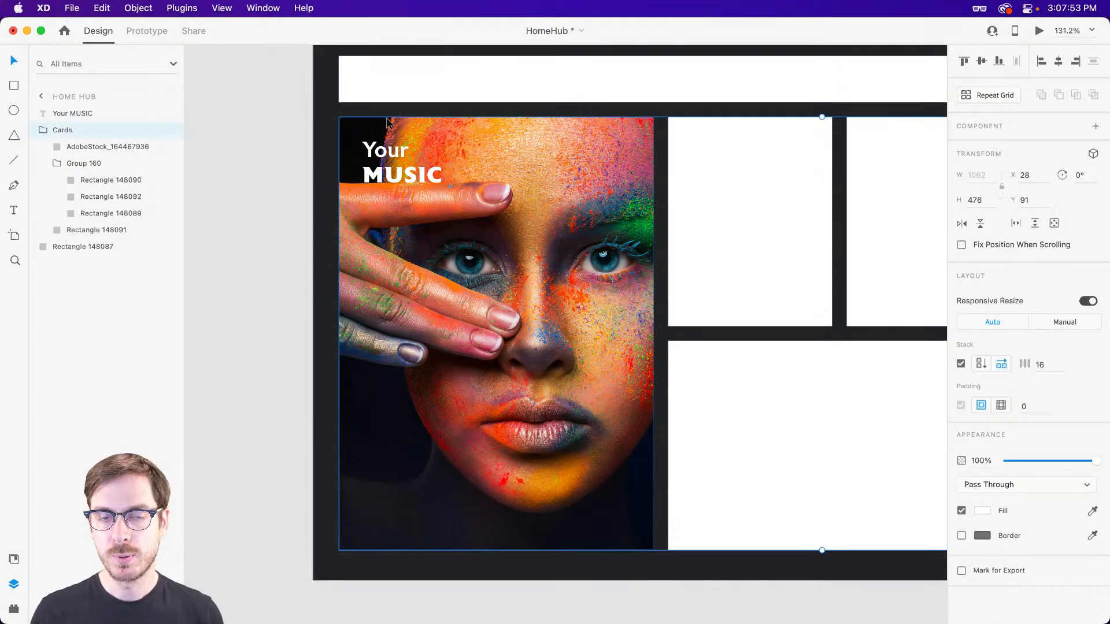
{"action": "double_click", "coordinate": [512, 150]}
{"action": "mouse_move", "coordinate": [83, 111]}
{"action": "left_mouse_down"}
{"action": "mouse_move", "coordinate": [81, 132]}
{"action": "mouse_move", "coordinate": [82, 113]}
{"action": "left_mouse_up"}
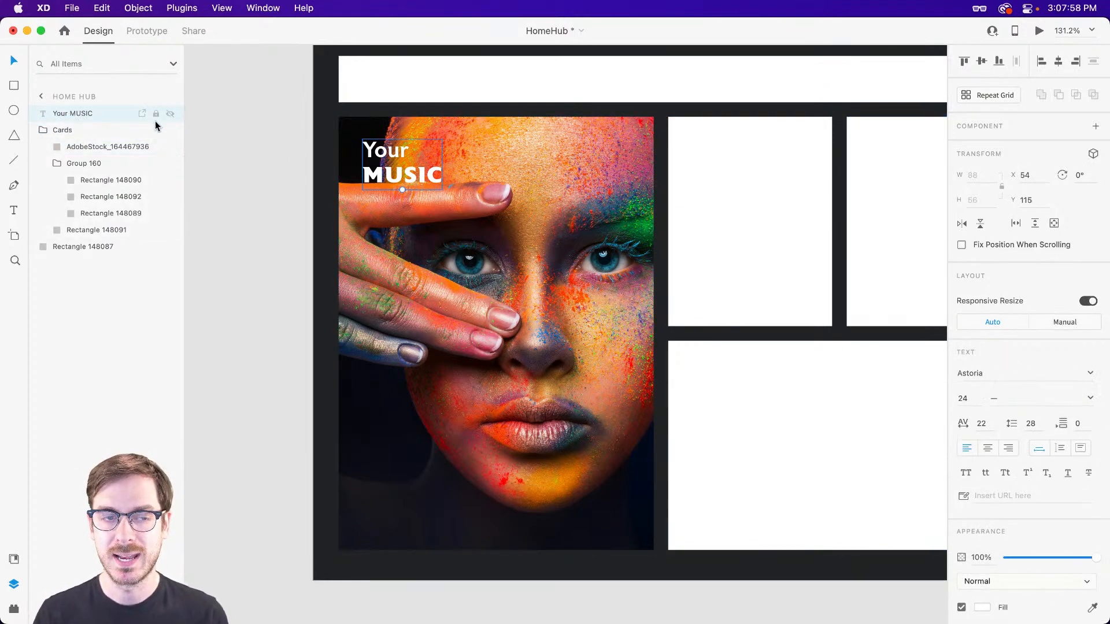
{"action": "left_click", "coordinate": [560, 182]}
{"action": "double_click", "coordinate": [540, 179]}
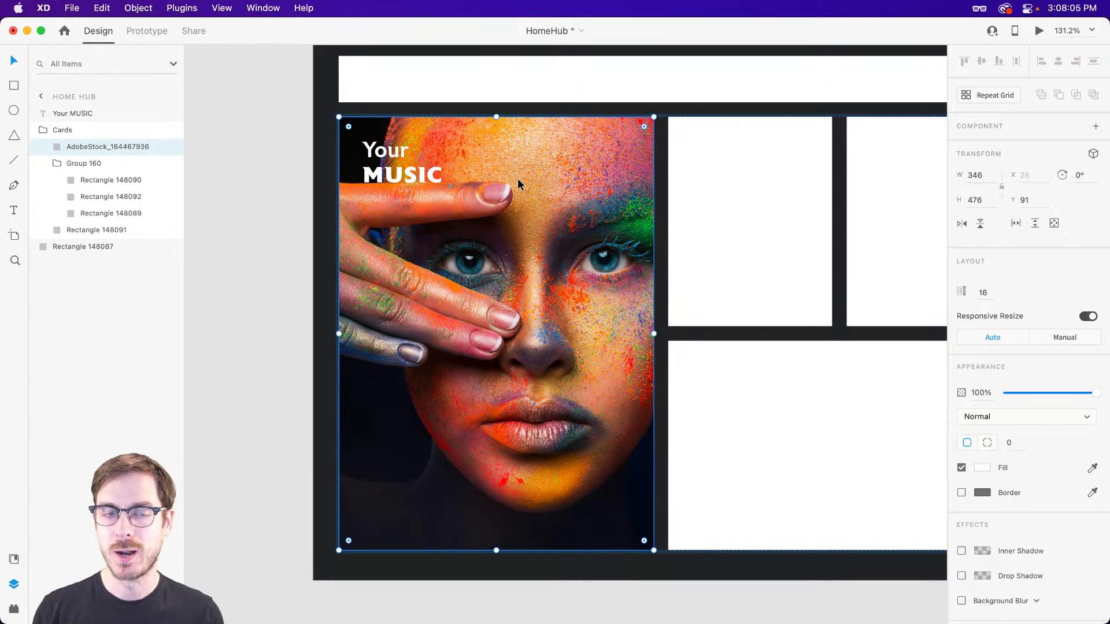
{"action": "left_click", "coordinate": [54, 115]}
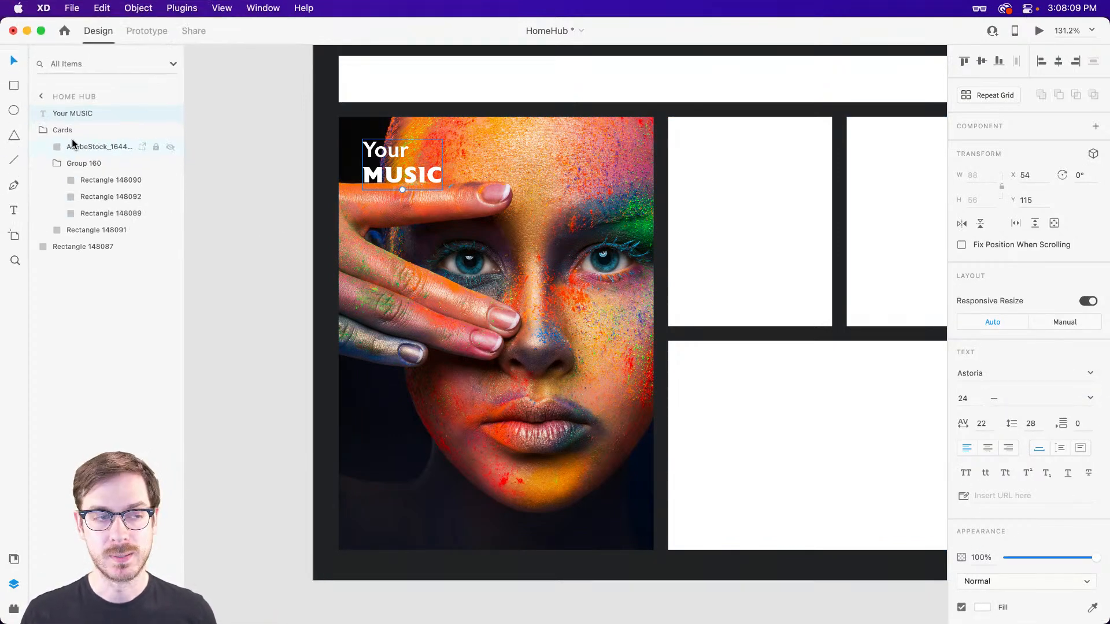
{"action": "left_click", "coordinate": [576, 186]}
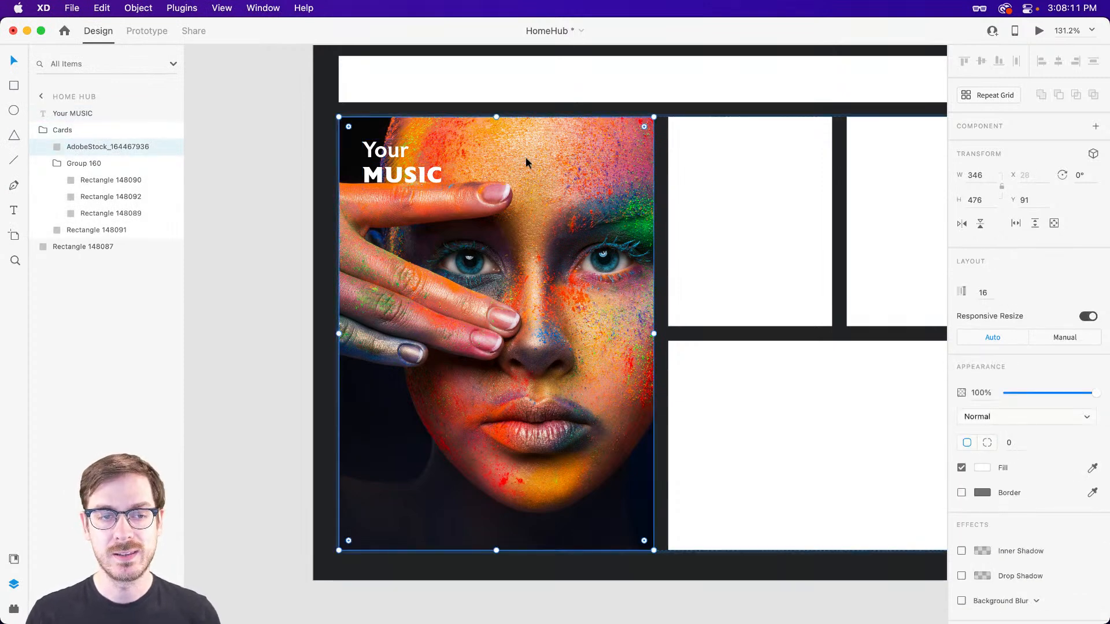
{"action": "key", "text": "super+d"}
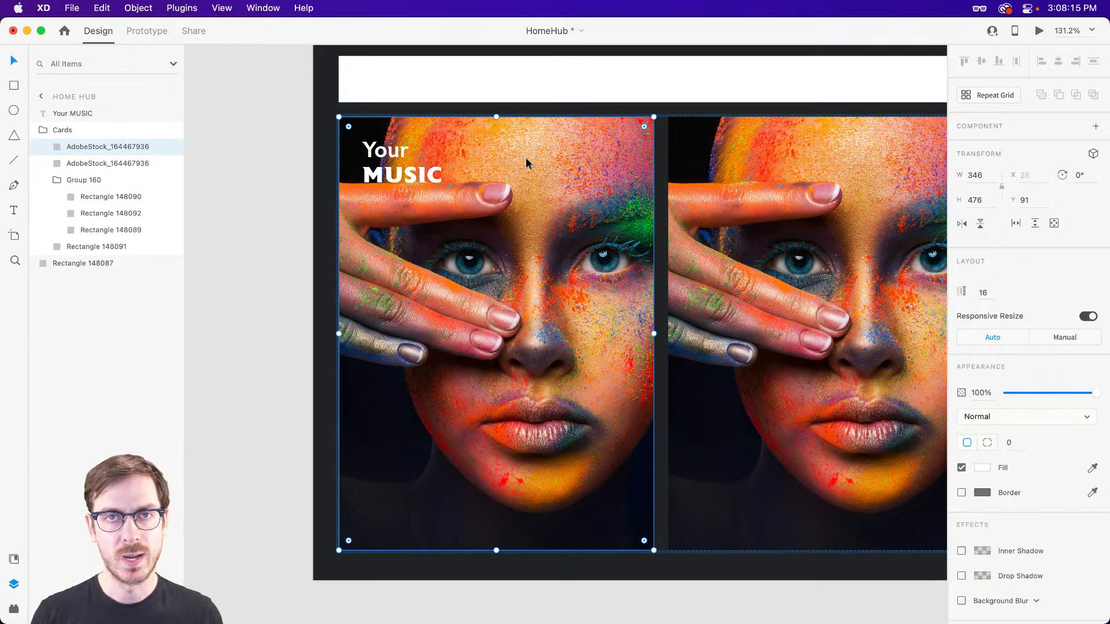
{"action": "key", "text": "super+z"}
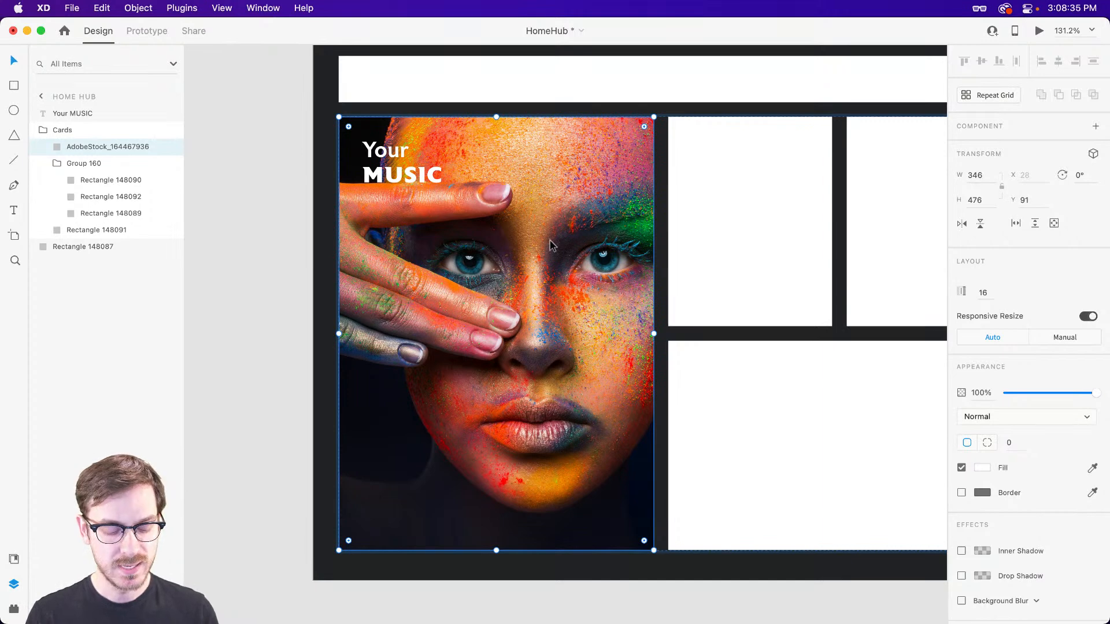
Group the face photo card on its own within the Cards stack and rename the group "Music".
{"action": "key", "text": "super+g"}
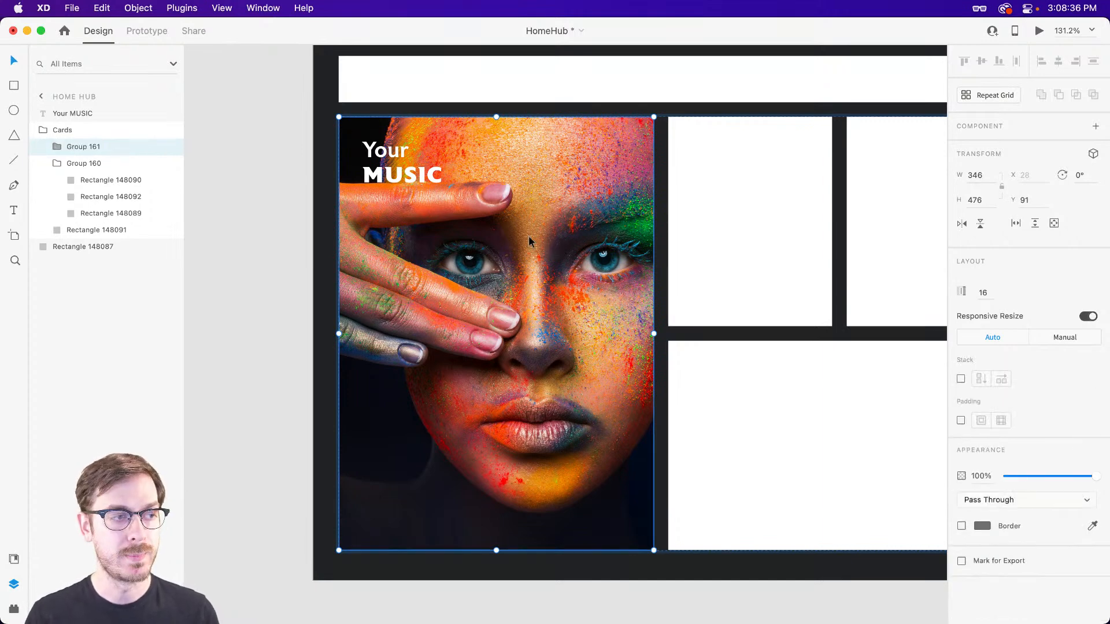
{"action": "double_click", "coordinate": [84, 146]}
{"action": "type", "text": "Music"}
{"action": "key", "text": "Return"}
Duplicate the face photo inside the Music group and change the upper copy's fill to a linear gradient.
{"action": "double_click", "coordinate": [543, 257]}
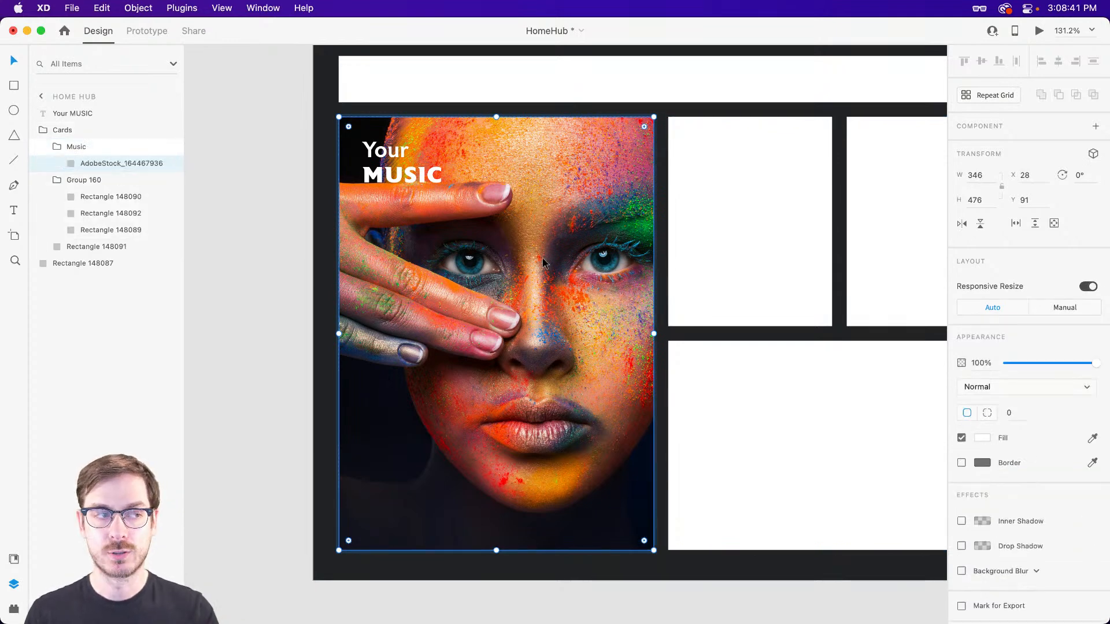
{"action": "key", "text": "super+d"}
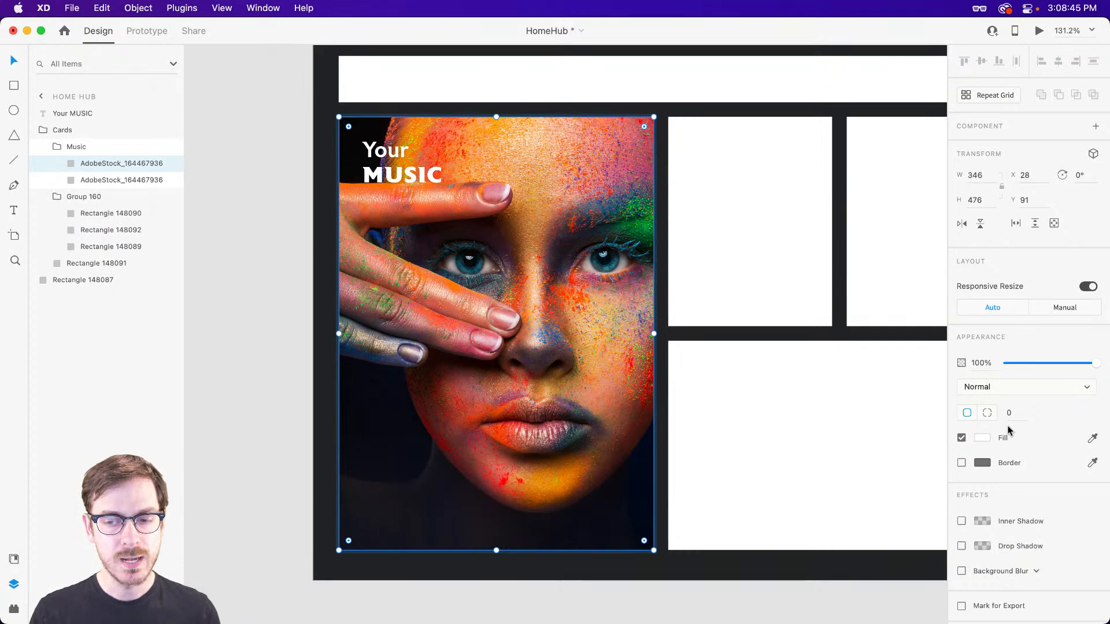
{"action": "left_click", "coordinate": [982, 438]}
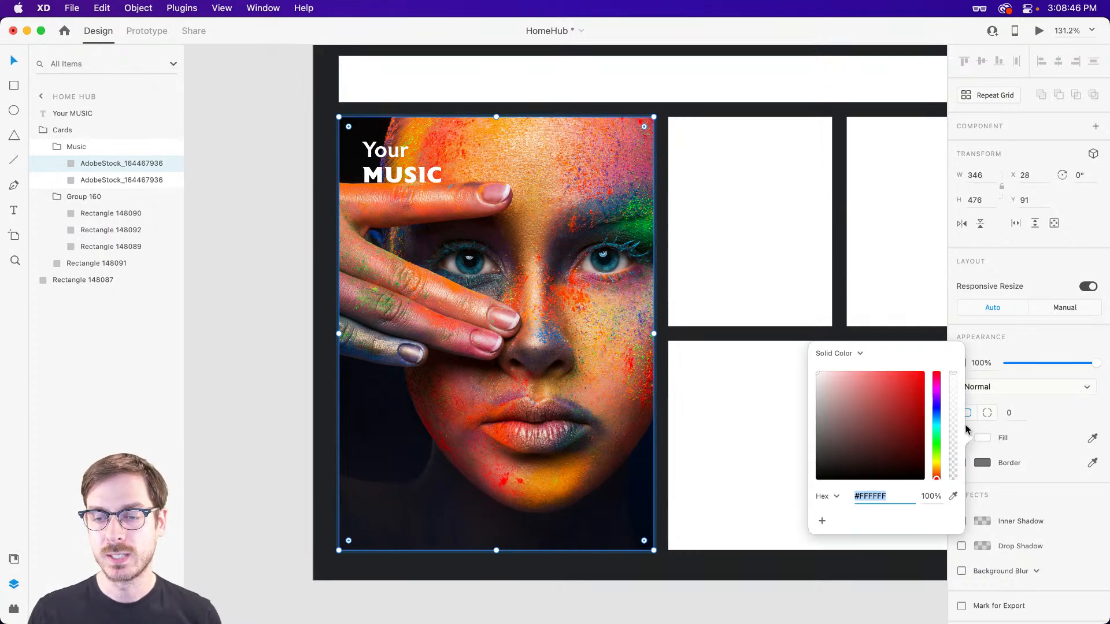
{"action": "left_click", "coordinate": [838, 352]}
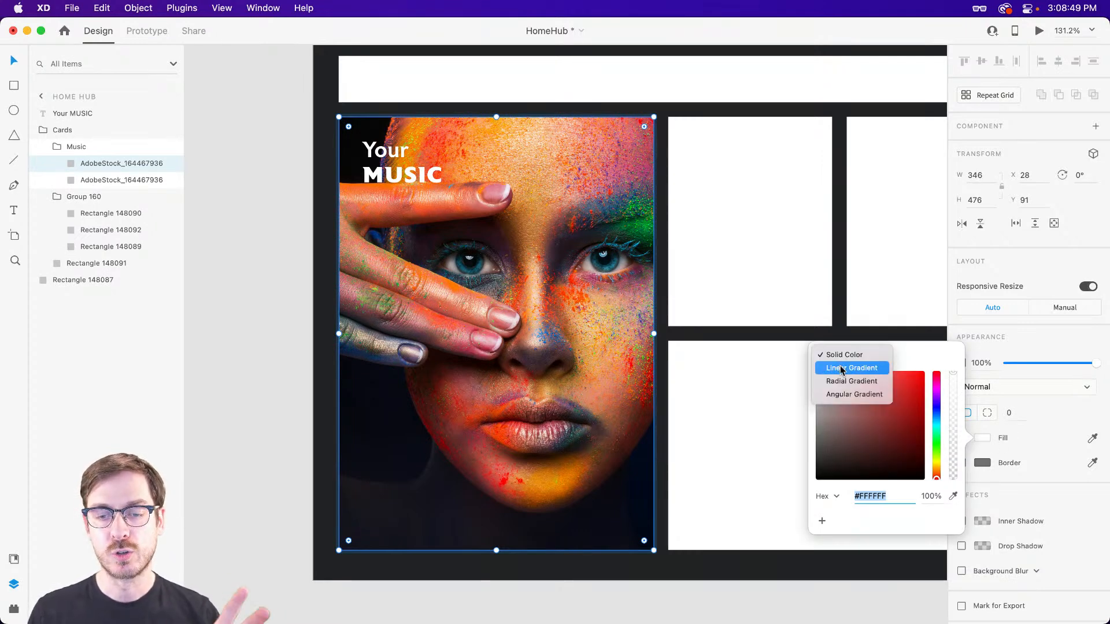
{"action": "left_click", "coordinate": [851, 369]}
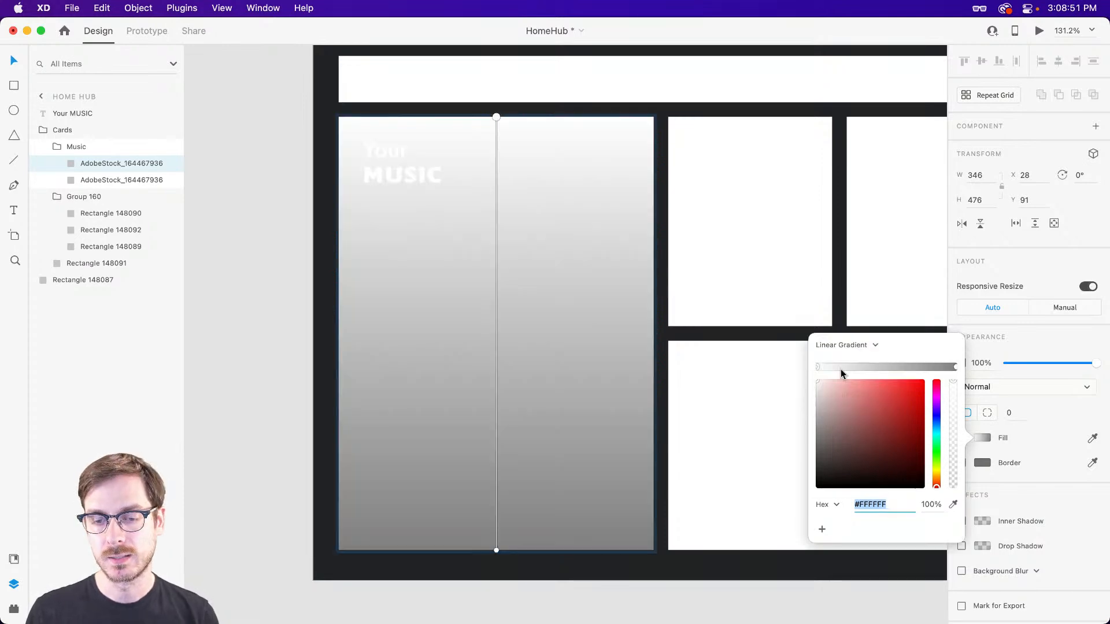
Set both gradient stops to black (#000000) and lower the bottom stop's opacity to 0%.
{"action": "left_click_drag", "start_coordinate": [842, 445], "coordinate": [788, 495]}
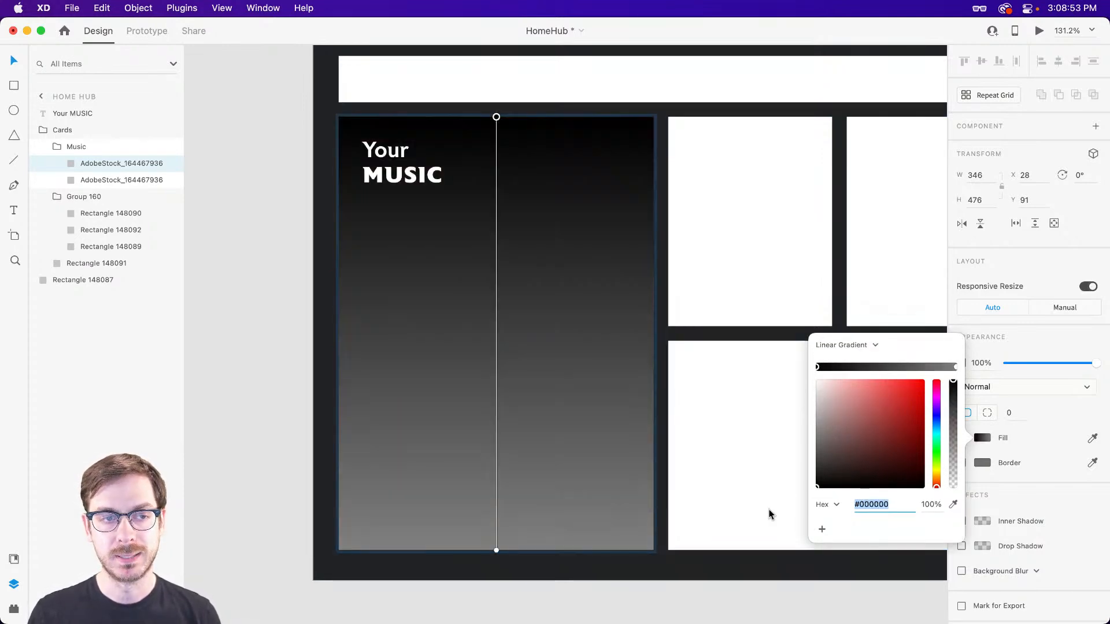
{"action": "left_click", "coordinate": [956, 367]}
{"action": "left_click_drag", "start_coordinate": [866, 448], "coordinate": [727, 563]}
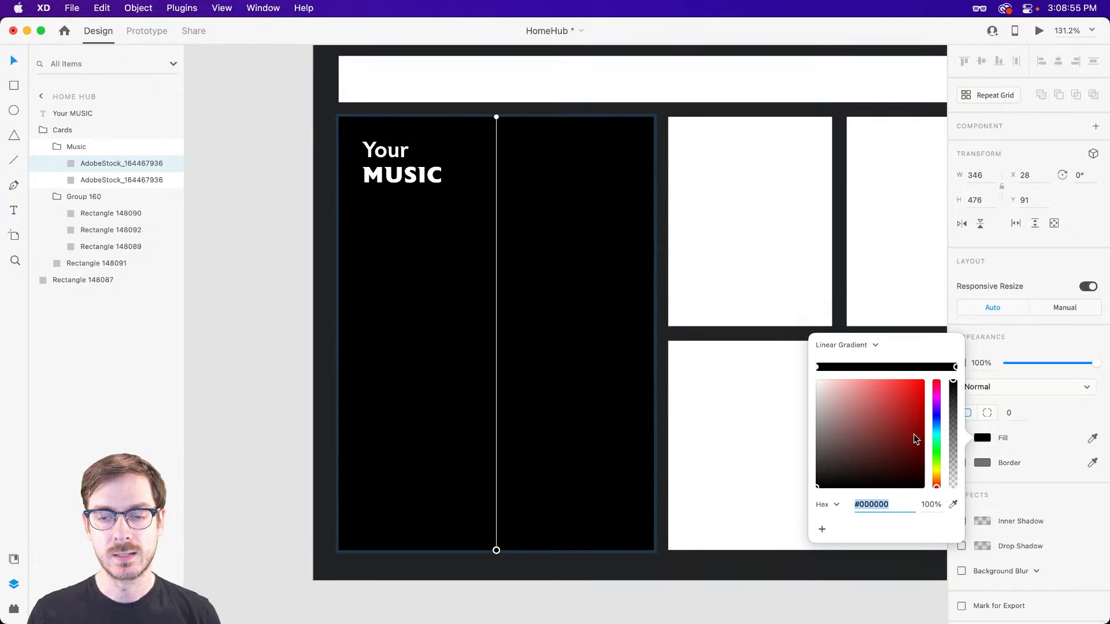
{"action": "left_click_drag", "start_coordinate": [954, 392], "coordinate": [953, 494]}
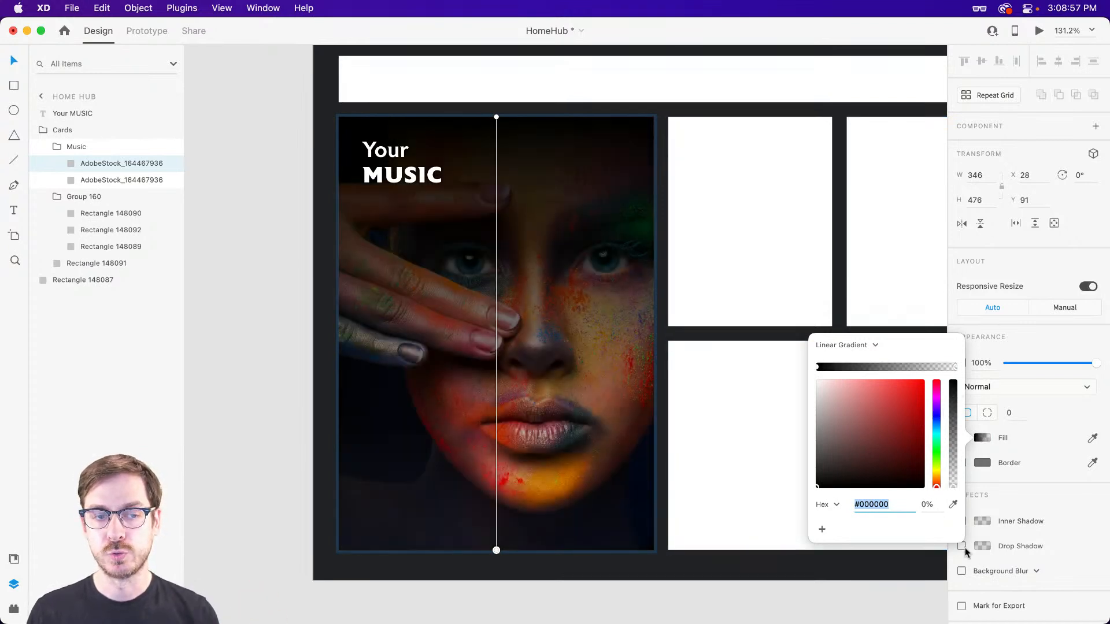
Shorten the gradient overlay to a height of 140, lower its opacity to 60%, and compare the card with the overlay hidden and shown.
{"action": "left_click", "coordinate": [1034, 271]}
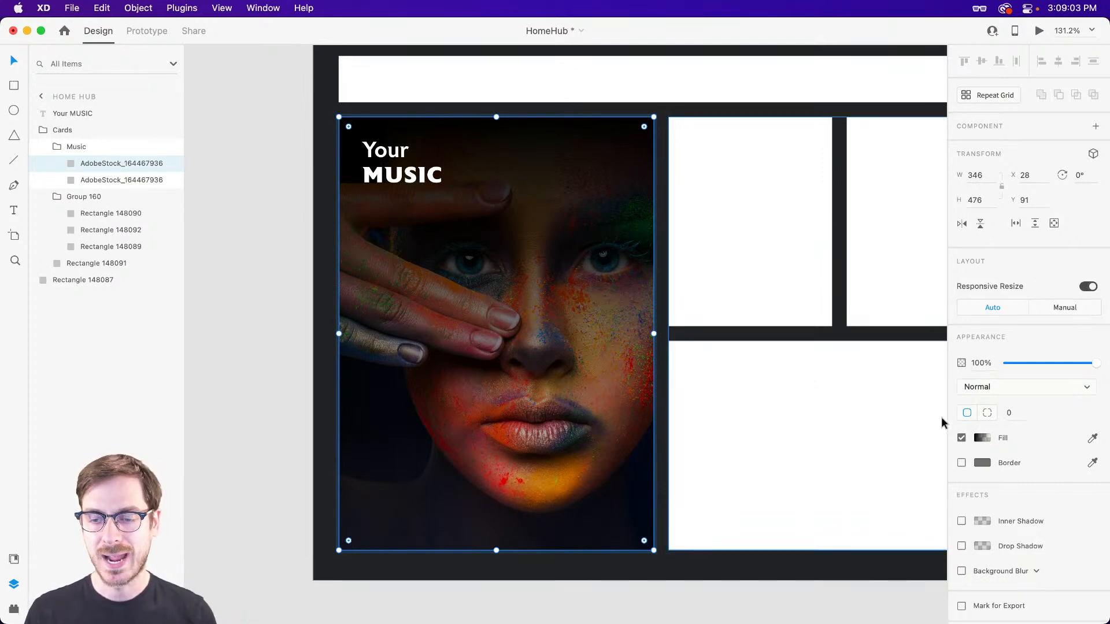
{"action": "left_click_drag", "start_coordinate": [497, 549], "coordinate": [524, 244]}
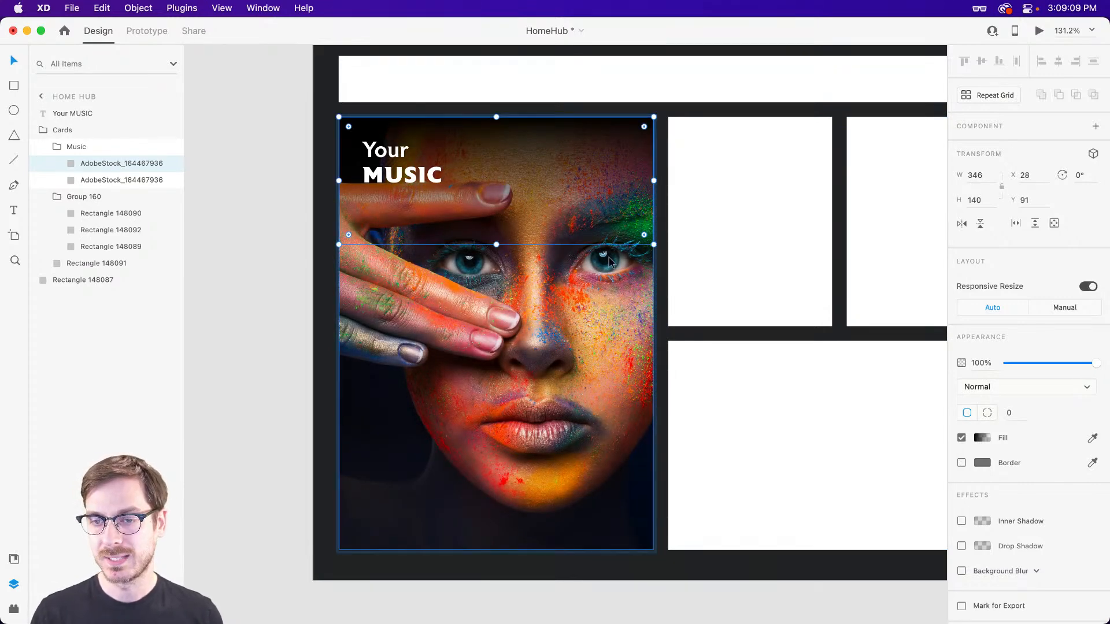
{"action": "left_click", "coordinate": [981, 439]}
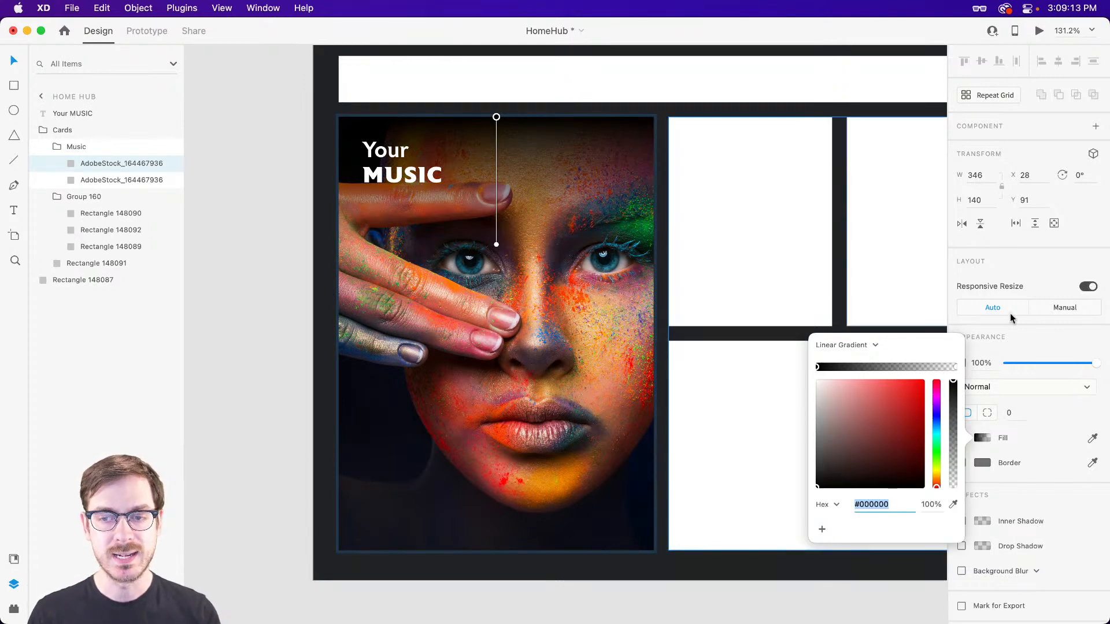
{"action": "left_click", "coordinate": [1047, 348]}
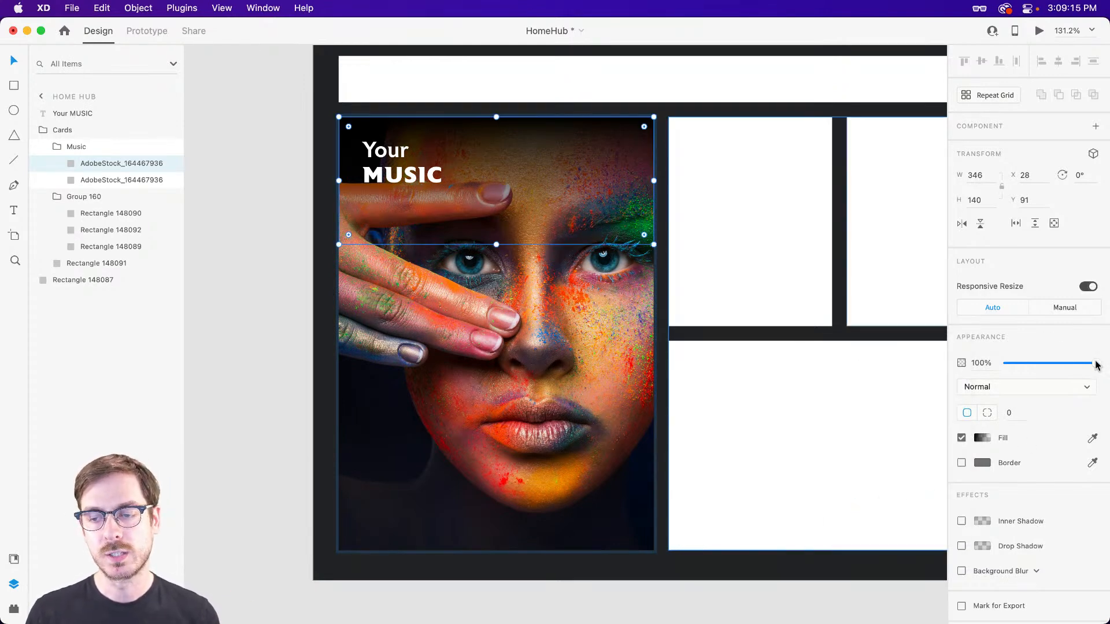
{"action": "left_click_drag", "start_coordinate": [1092, 362], "coordinate": [1058, 358]}
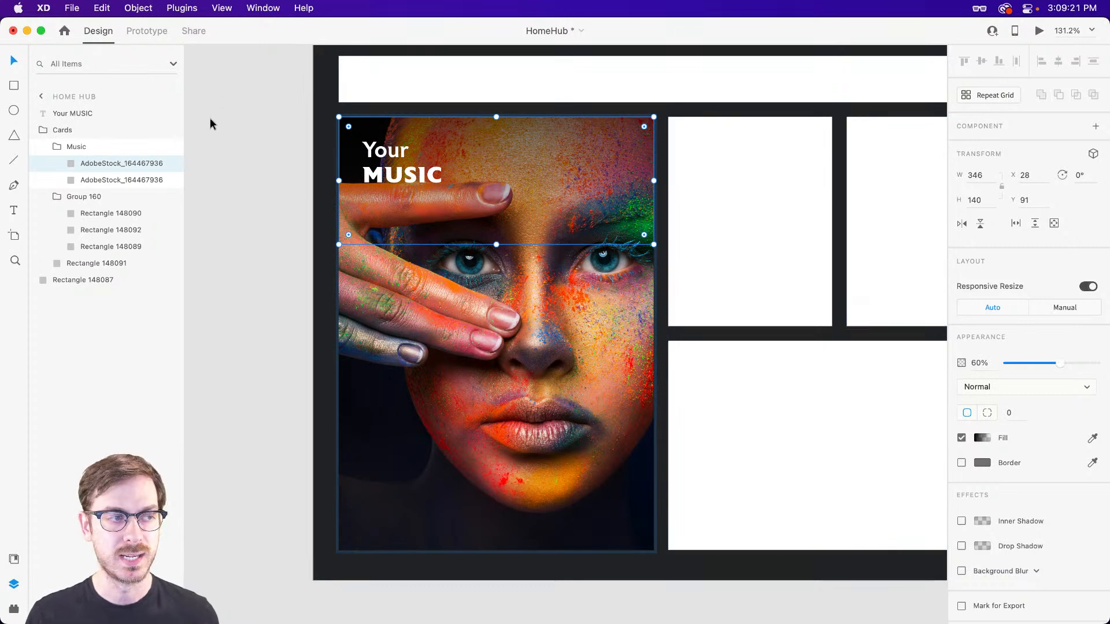
{"action": "left_click", "coordinate": [171, 165]}
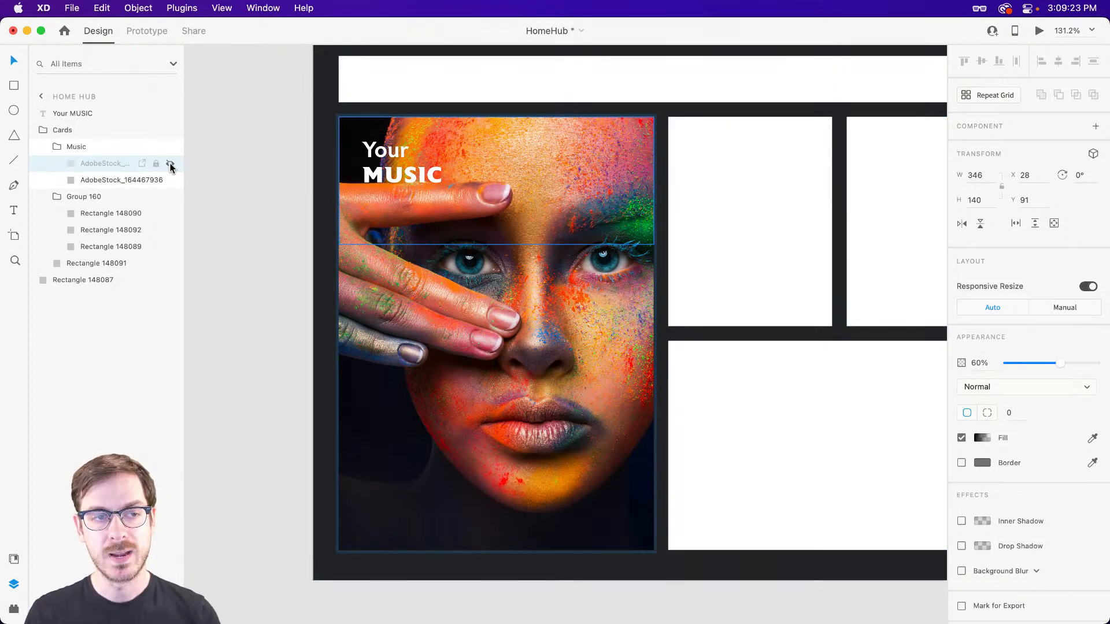
{"action": "left_click", "coordinate": [171, 165]}
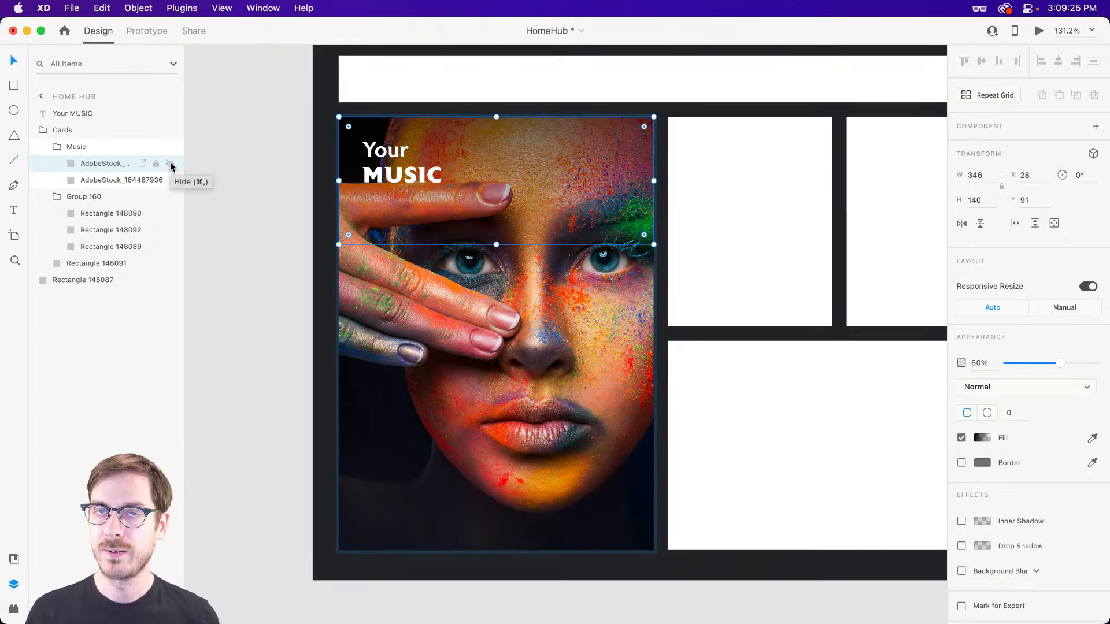
Move the "Your MUSIC" title into the Music group, above the gradient overlay.
{"action": "left_click_drag", "start_coordinate": [79, 112], "coordinate": [83, 155]}
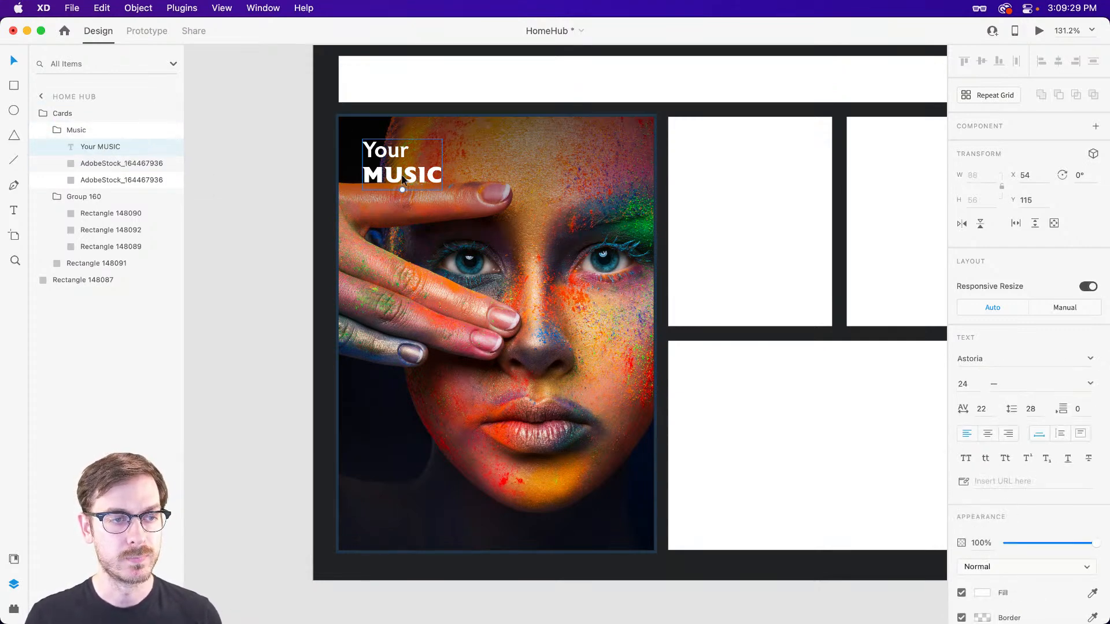
{"action": "left_click", "coordinate": [529, 187]}
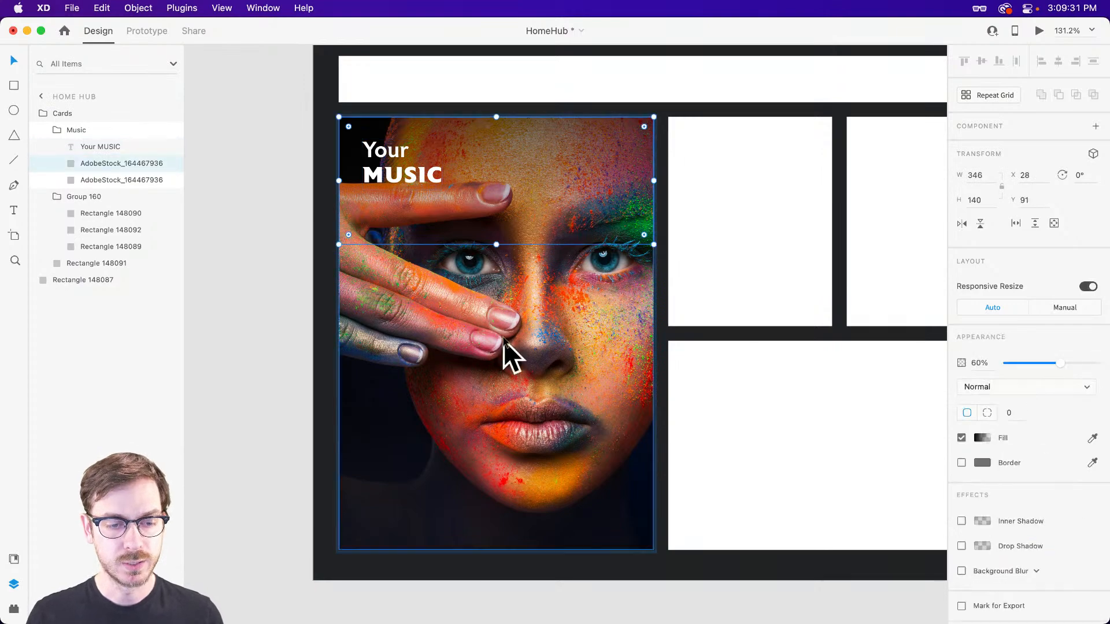
Draw a 346 × 158 rectangle across the full width of the music card's lower part and check the artboard in the preview.
{"action": "scroll", "coordinate": [459, 441], "scroll_direction": "down", "scroll_amount": 3}
{"action": "scroll", "coordinate": [490, 478], "scroll_direction": "up", "scroll_amount": 3}
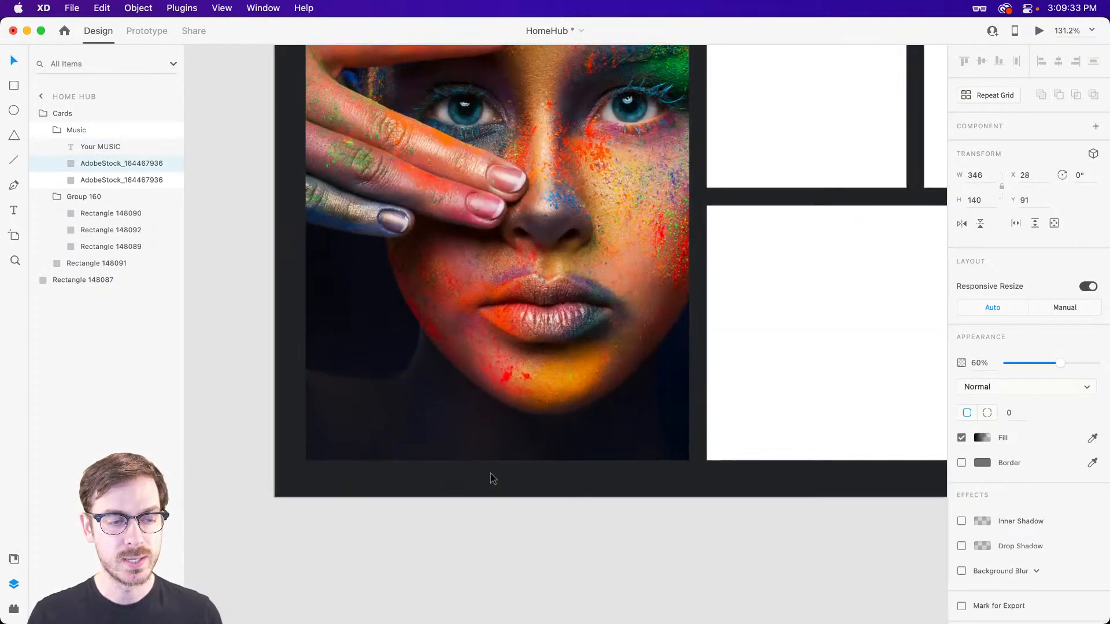
{"action": "left_click", "coordinate": [409, 397]}
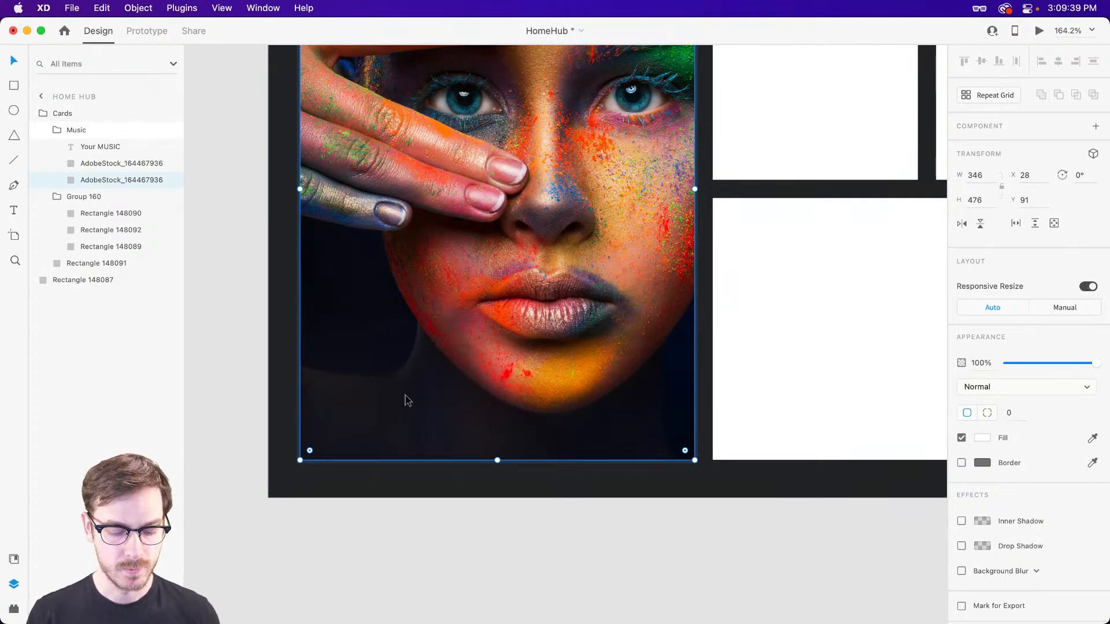
{"action": "key", "text": "r"}
{"action": "mouse_move", "coordinate": [311, 459]}
{"action": "left_mouse_down"}
{"action": "mouse_move", "coordinate": [680, 316]}
{"action": "mouse_move", "coordinate": [695, 307]}
{"action": "mouse_move", "coordinate": [696, 280]}
{"action": "left_mouse_up"}
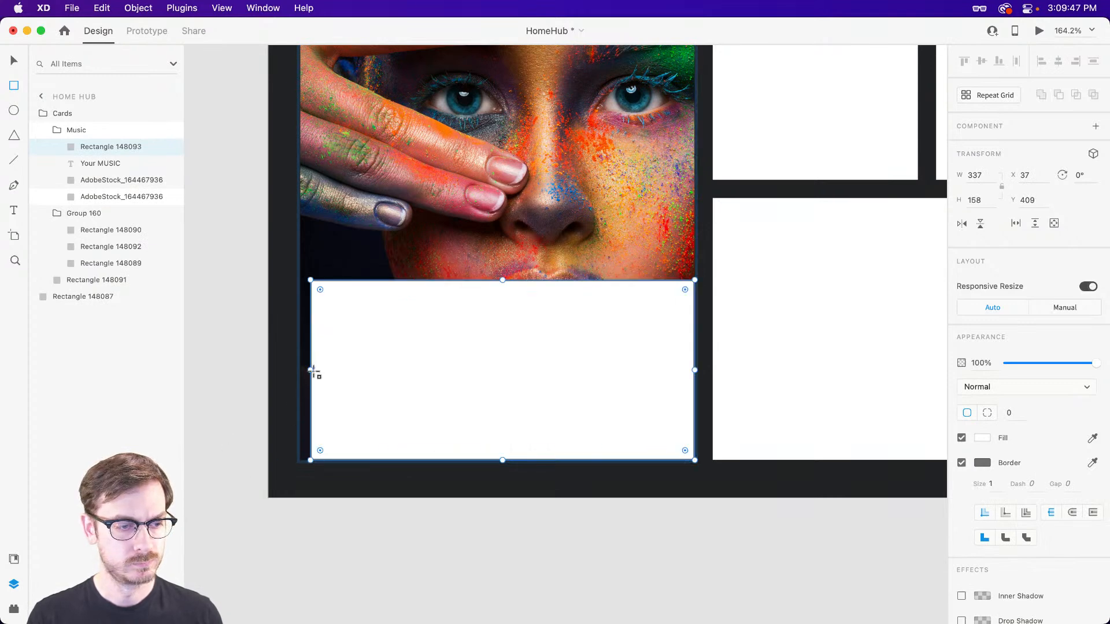
{"action": "left_click_drag", "start_coordinate": [310, 371], "coordinate": [299, 371]}
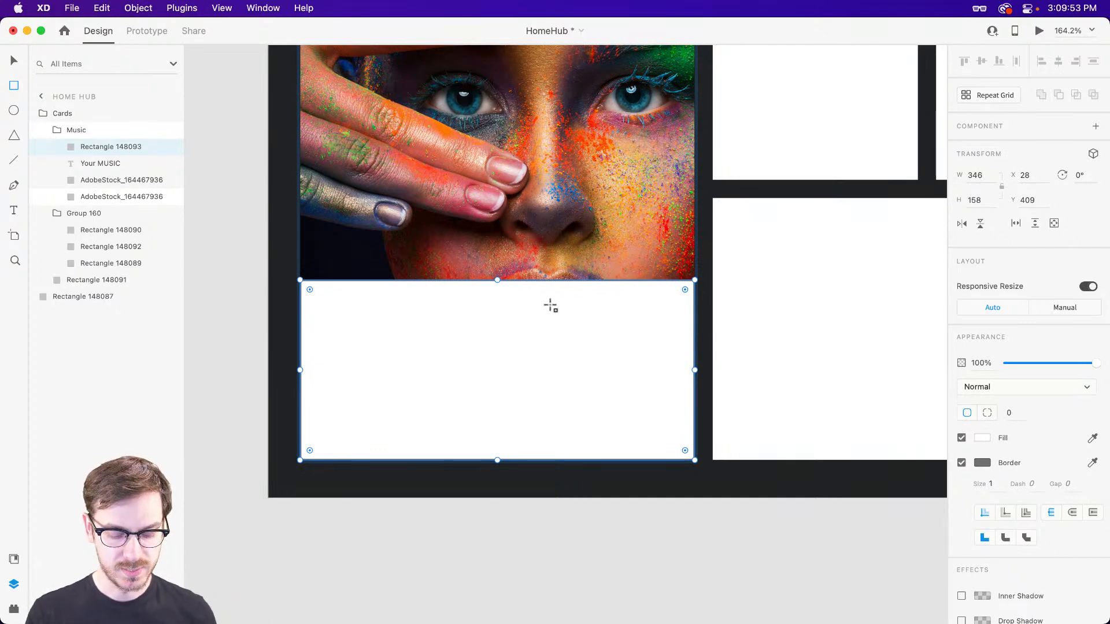
{"action": "left_click", "coordinate": [1042, 33]}
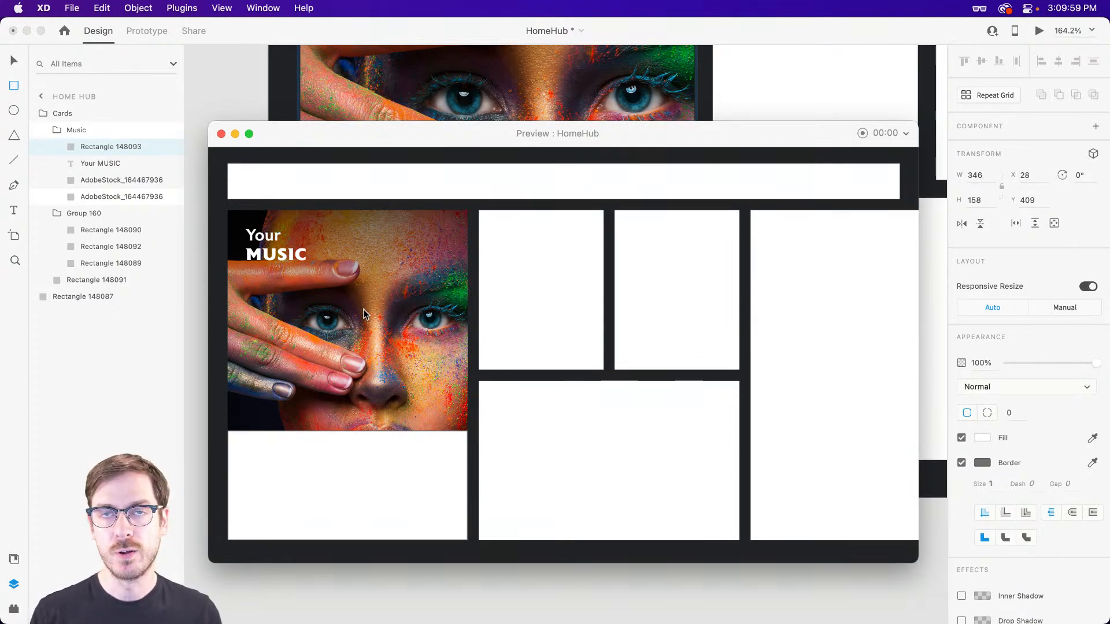
{"action": "key", "text": "super+w"}
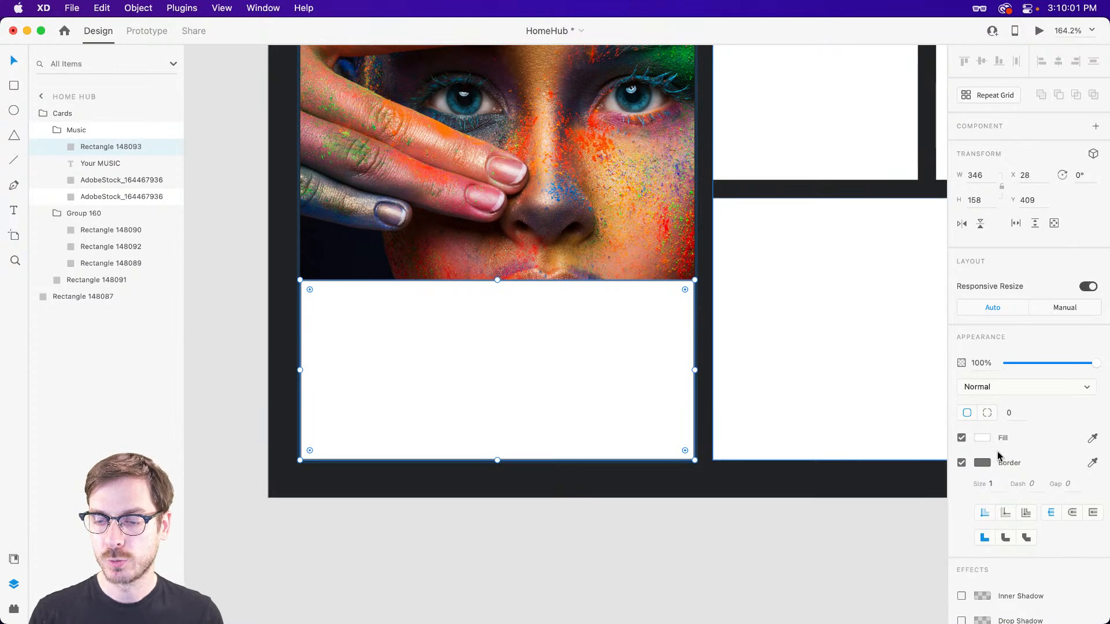
Turn on background blur for the new rectangle, with a blur amount of 50 and a brightness of 10.
{"action": "scroll", "coordinate": [995, 446], "scroll_direction": "down", "scroll_amount": 3}
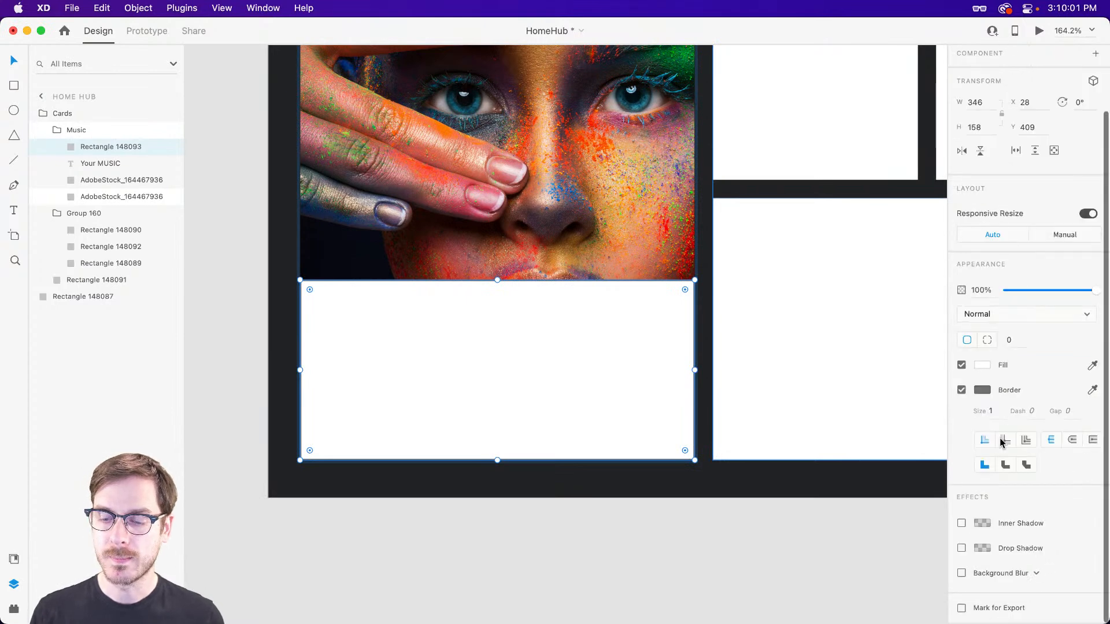
{"action": "left_click", "coordinate": [962, 573]}
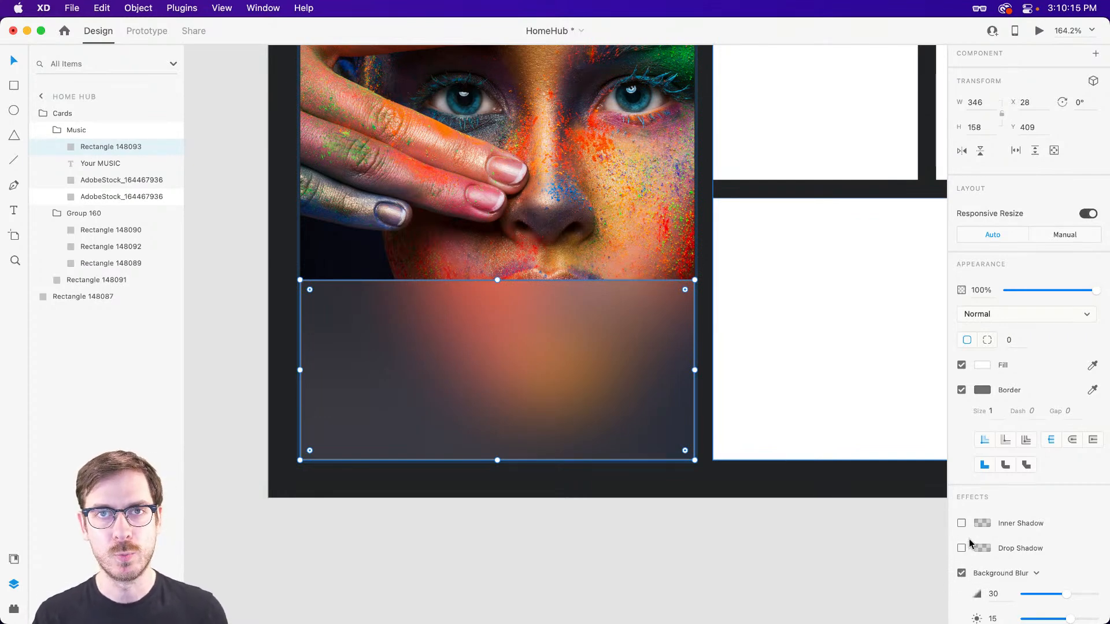
{"action": "scroll", "coordinate": [1018, 549], "scroll_direction": "down", "scroll_amount": 3}
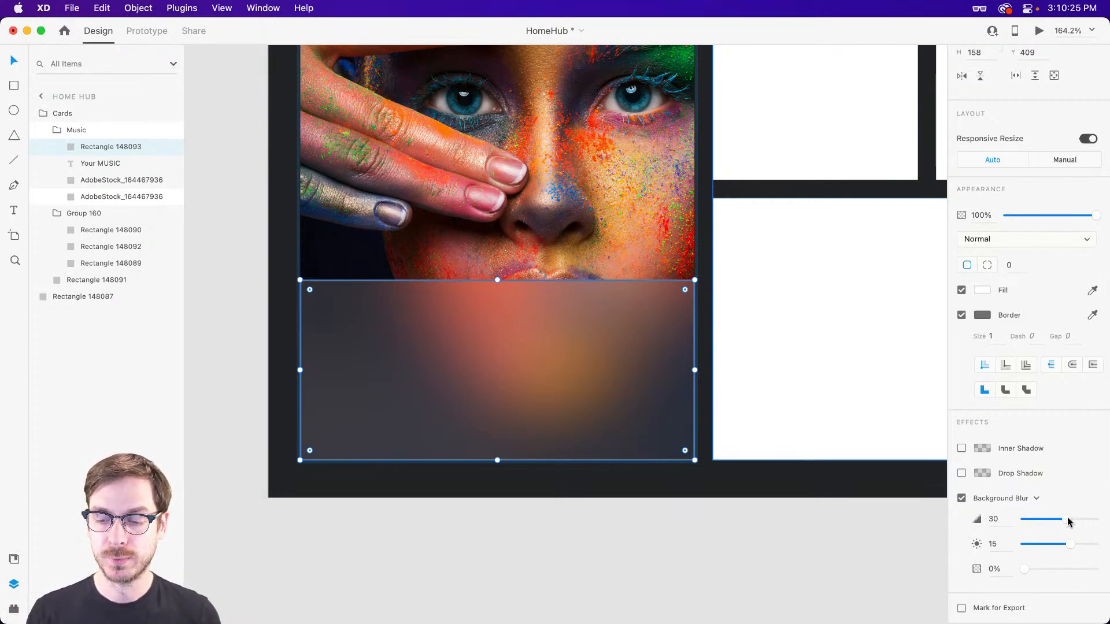
{"action": "left_click_drag", "start_coordinate": [1067, 522], "coordinate": [1109, 519]}
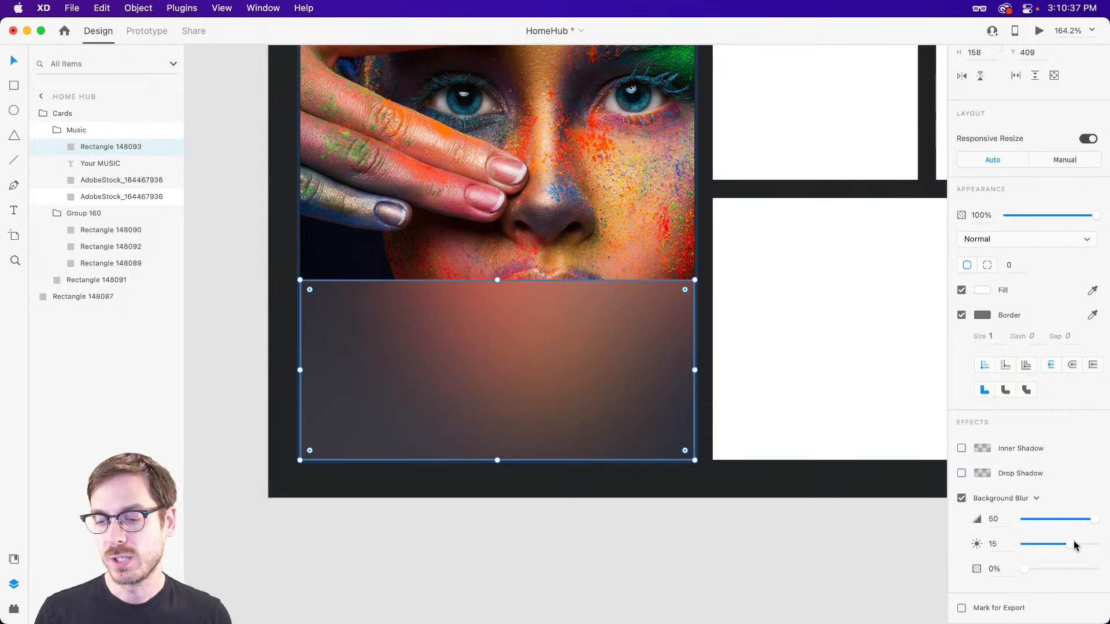
{"action": "left_click_drag", "start_coordinate": [1068, 548], "coordinate": [1066, 549]}
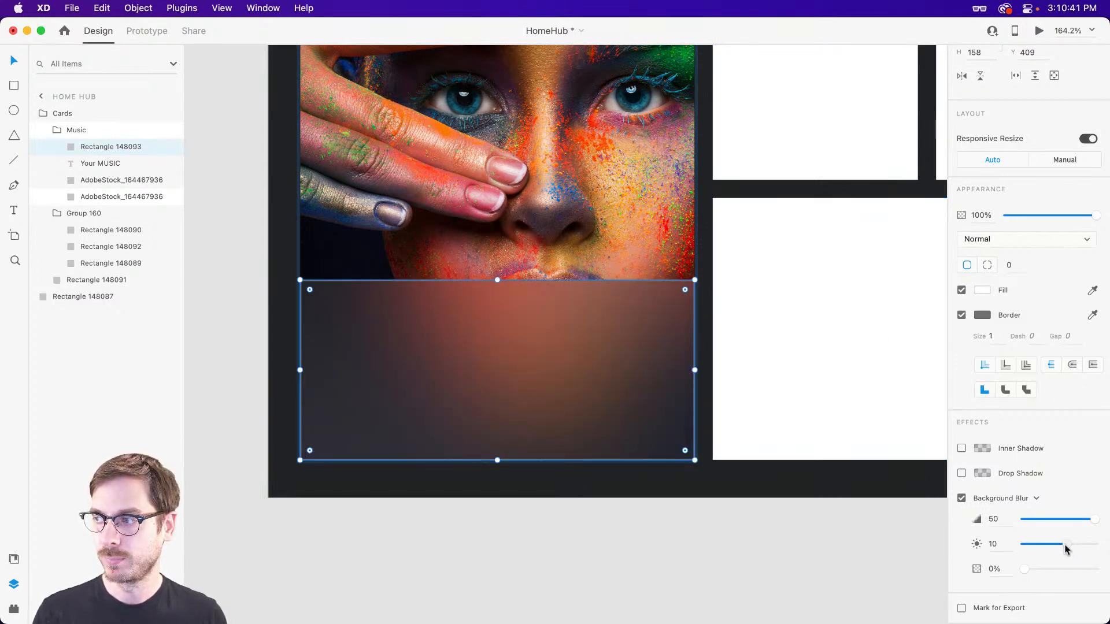
Change the blurred rectangle's fill to black (#000000) and set its background blur fill opacity to 50%, keeping overall opacity at 100%.
{"action": "scroll", "coordinate": [598, 328], "scroll_direction": "down", "scroll_amount": 1}
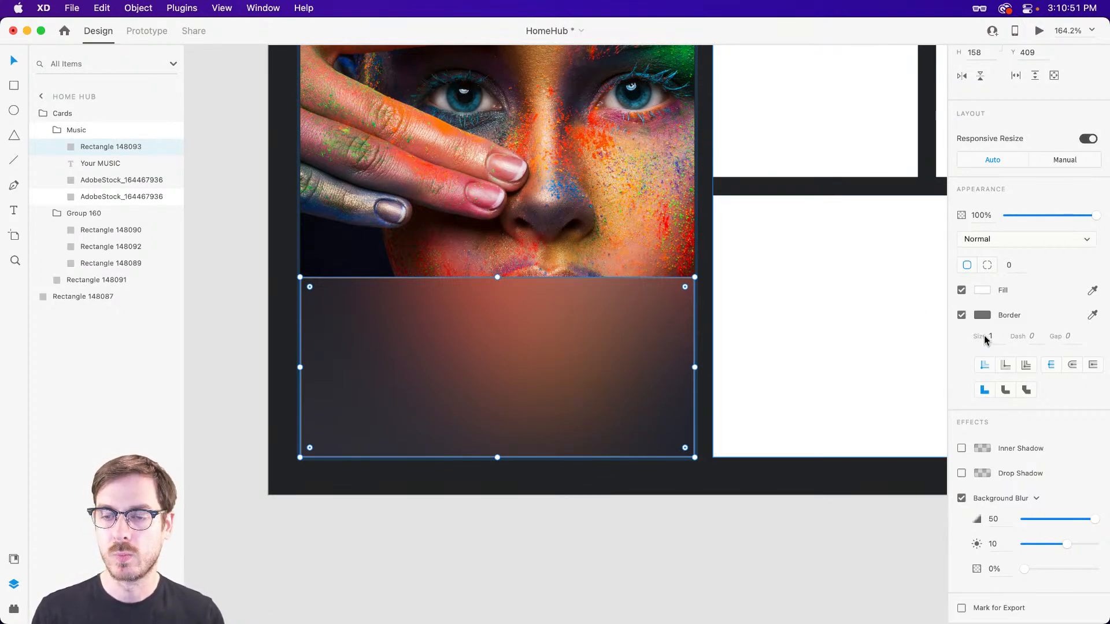
{"action": "left_click", "coordinate": [993, 291]}
{"action": "left_click_drag", "start_coordinate": [844, 310], "coordinate": [816, 338]}
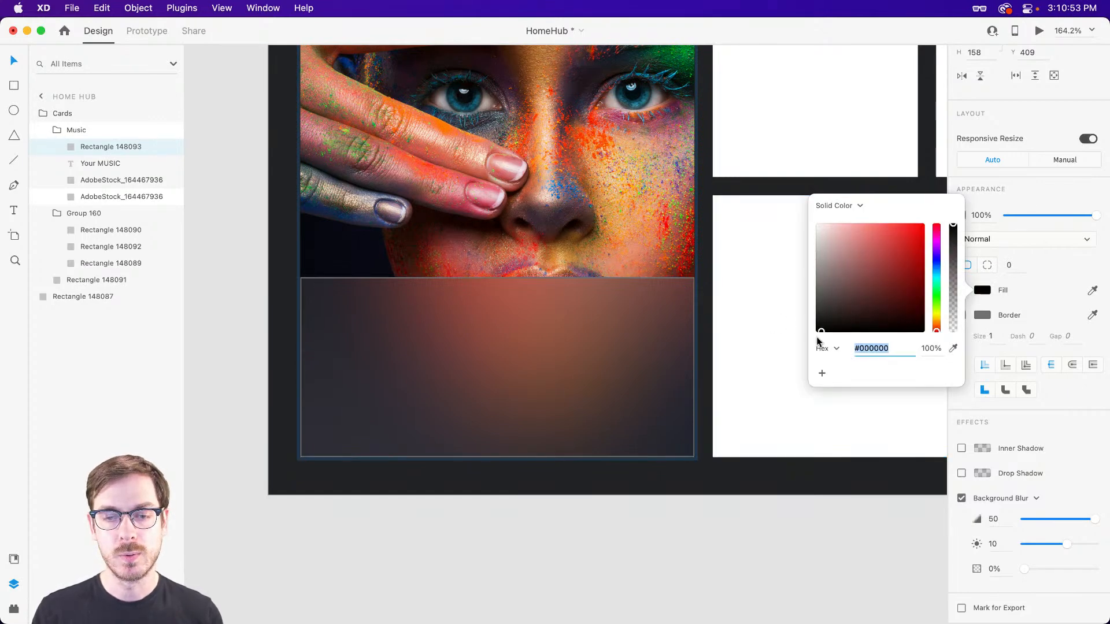
{"action": "left_click", "coordinate": [1008, 216]}
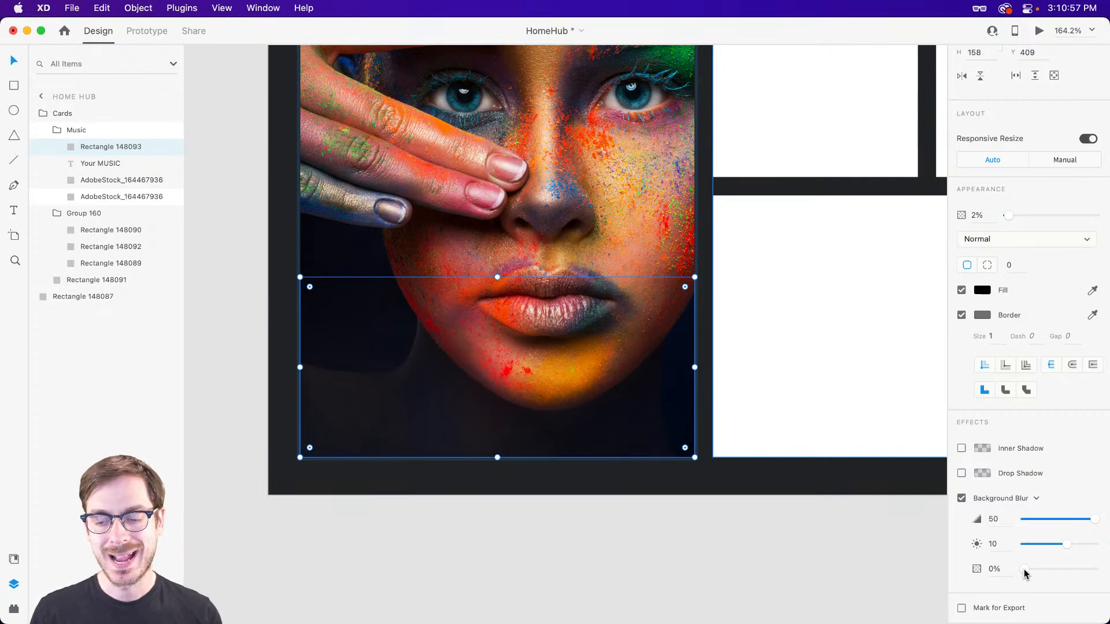
{"action": "left_click_drag", "start_coordinate": [1024, 573], "coordinate": [1053, 569]}
{"action": "left_click_drag", "start_coordinate": [1008, 216], "coordinate": [1097, 216]}
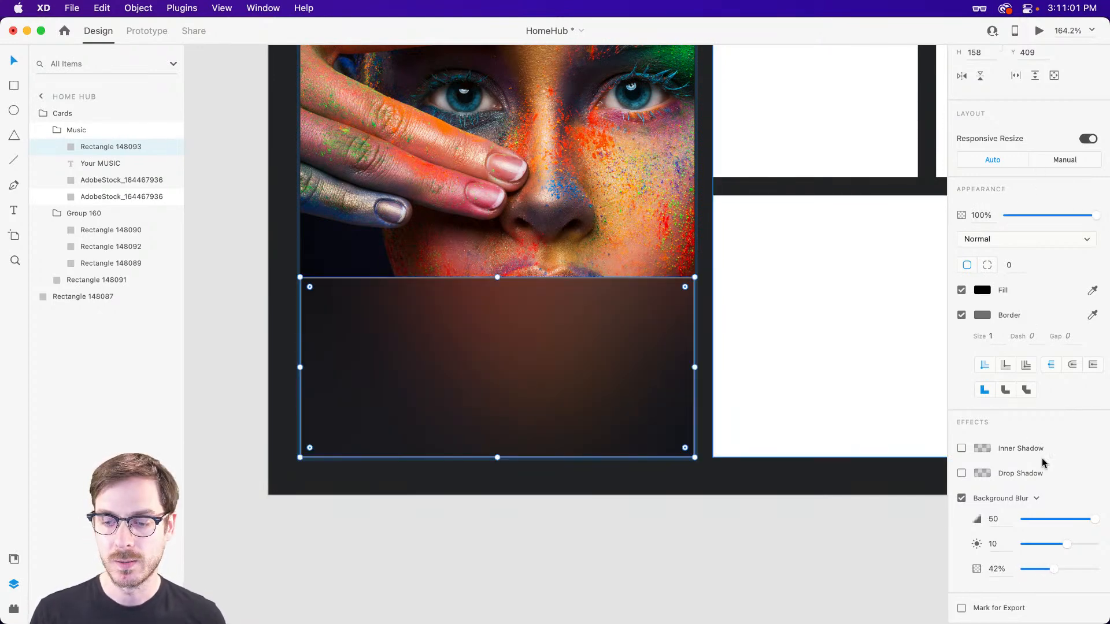
{"action": "left_click_drag", "start_coordinate": [1054, 569], "coordinate": [1055, 570]}
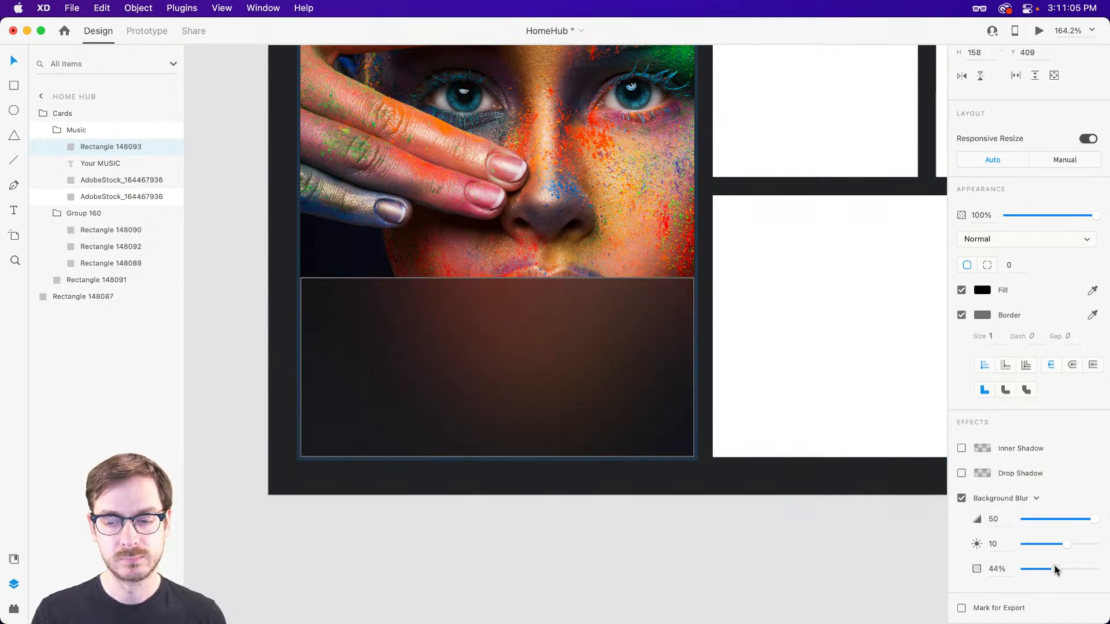
{"action": "left_click_drag", "start_coordinate": [1059, 571], "coordinate": [1060, 570]}
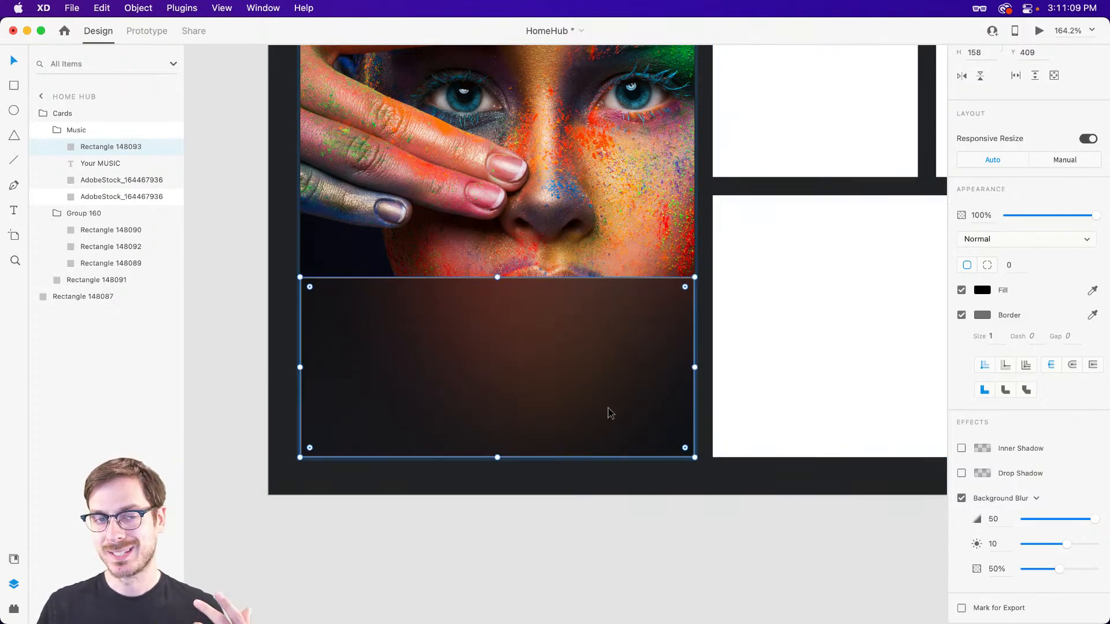
Try a white (#FFFFFF) border at 11% opacity on the blurred rectangle, and turn its border off.
{"action": "left_click", "coordinate": [981, 315]}
{"action": "left_click", "coordinate": [953, 334]}
{"action": "left_click_drag", "start_coordinate": [957, 333], "coordinate": [954, 333]}
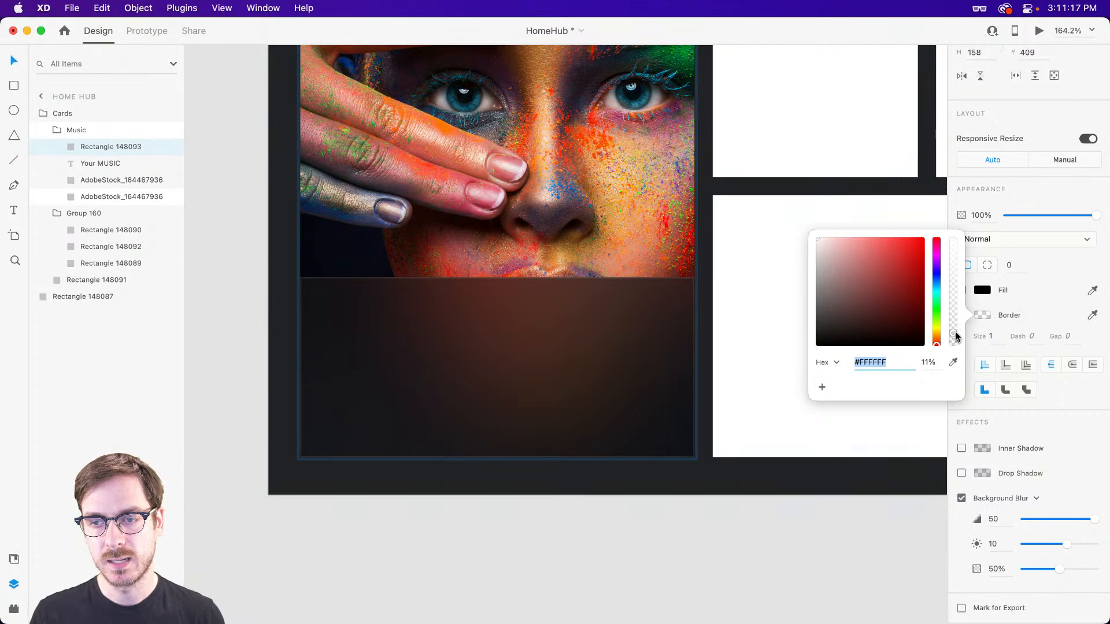
{"action": "left_click", "coordinate": [1039, 182]}
{"action": "left_click", "coordinate": [961, 315]}
{"action": "left_click", "coordinate": [560, 322]}
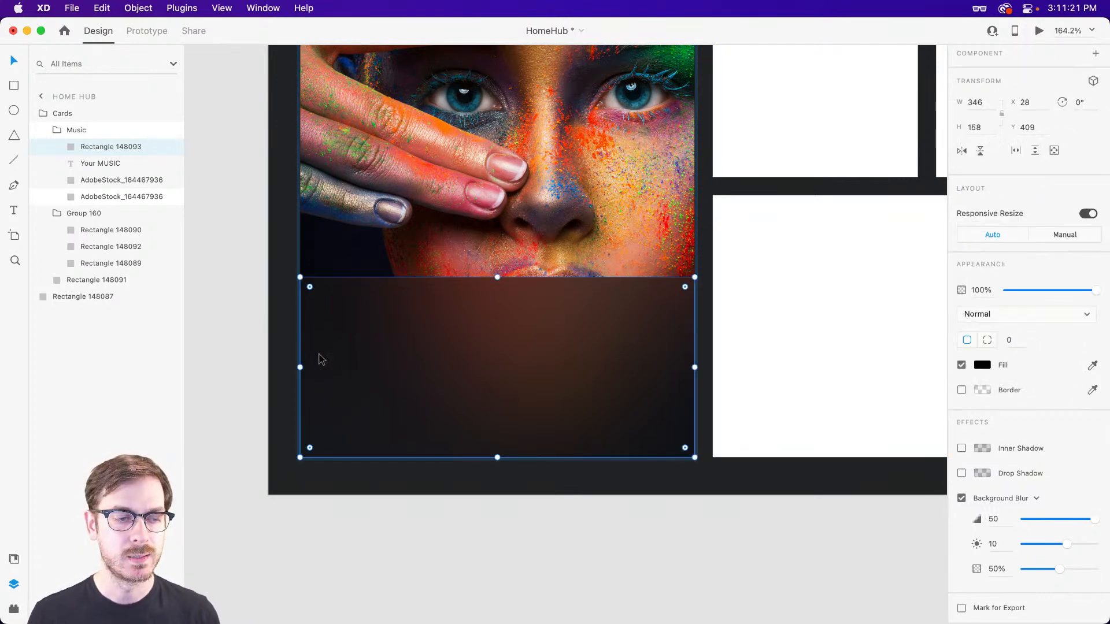
Add the text "Song title here" near the upper edge of the blurred panel on the music card.
{"action": "scroll", "coordinate": [323, 354], "scroll_direction": "up", "scroll_amount": 3}
{"action": "left_click", "coordinate": [522, 590]}
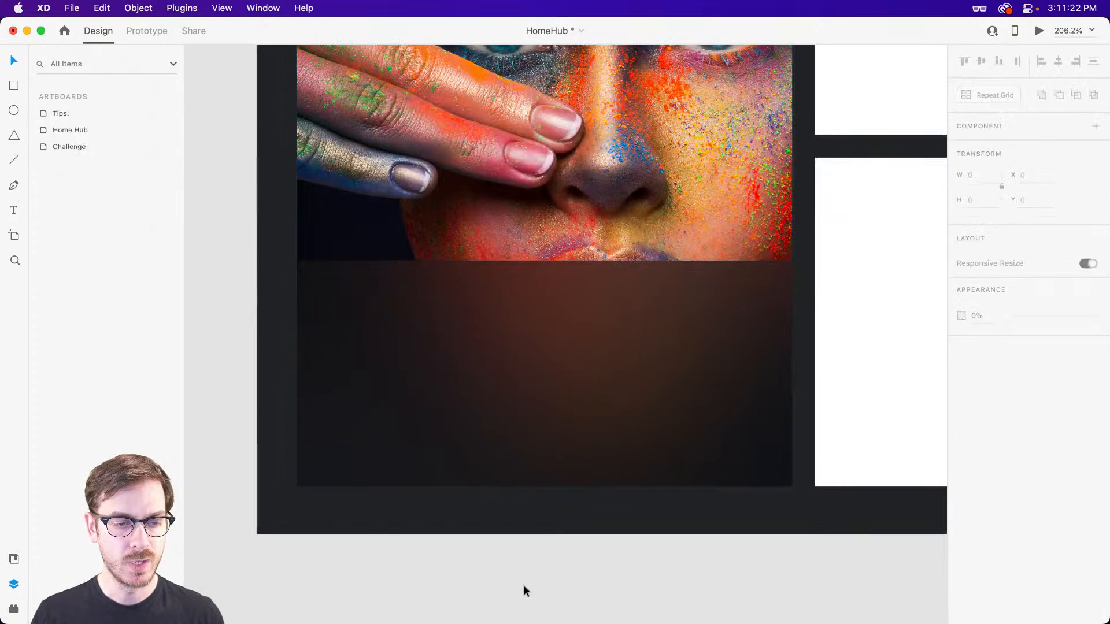
{"action": "left_click", "coordinate": [471, 308]}
{"action": "key", "text": "t"}
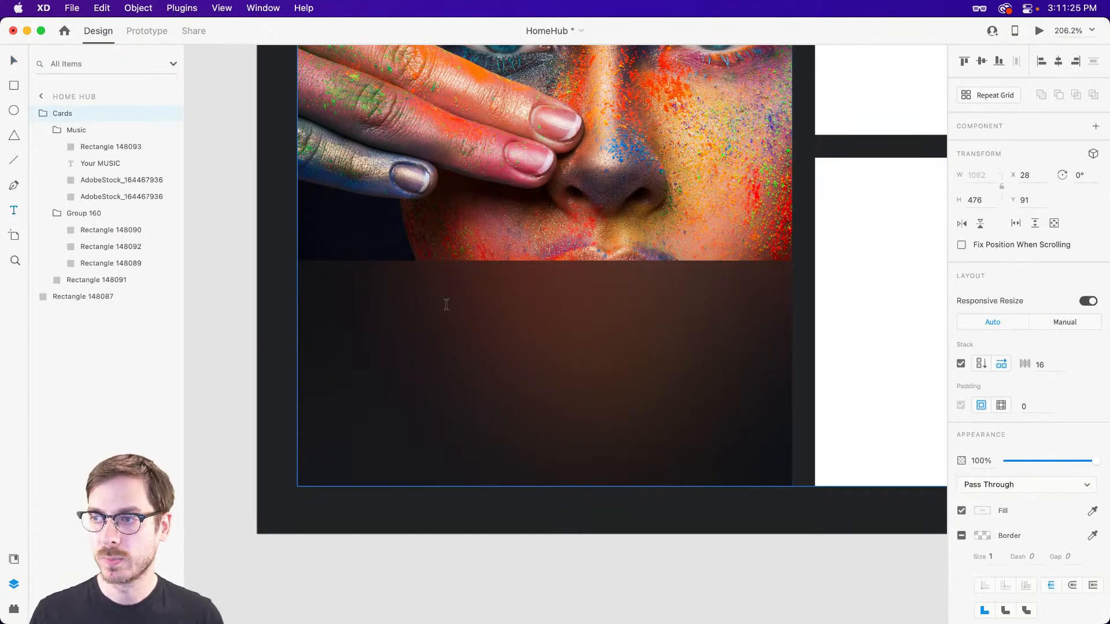
{"action": "left_click", "coordinate": [354, 306]}
{"action": "type", "text": "Song "}
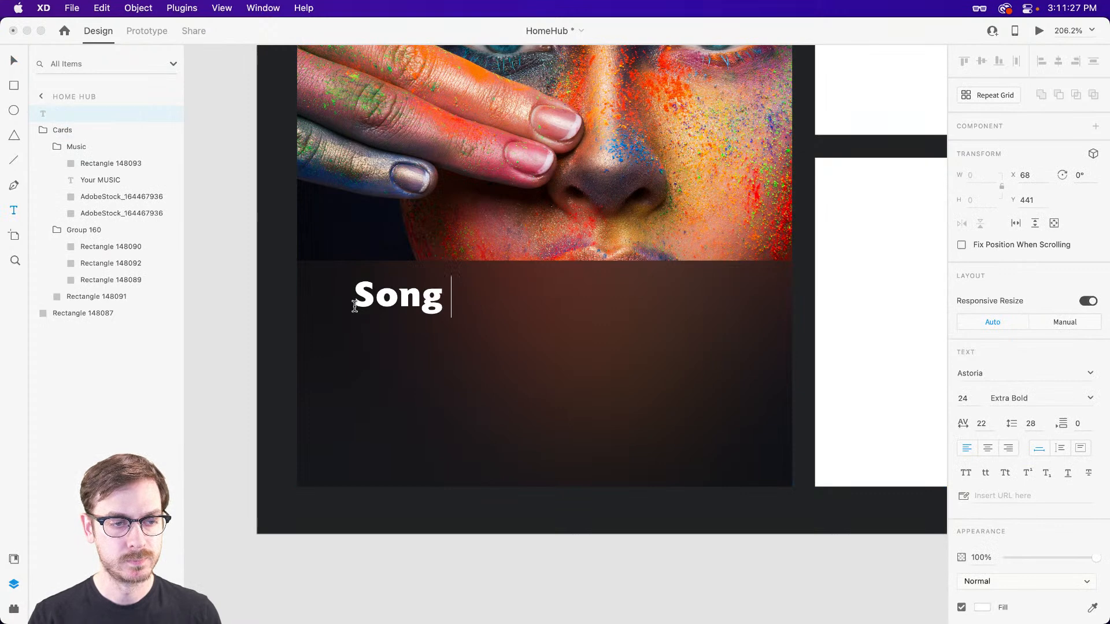
{"action": "type", "text": "title here"}
{"action": "key", "text": "Escape"}
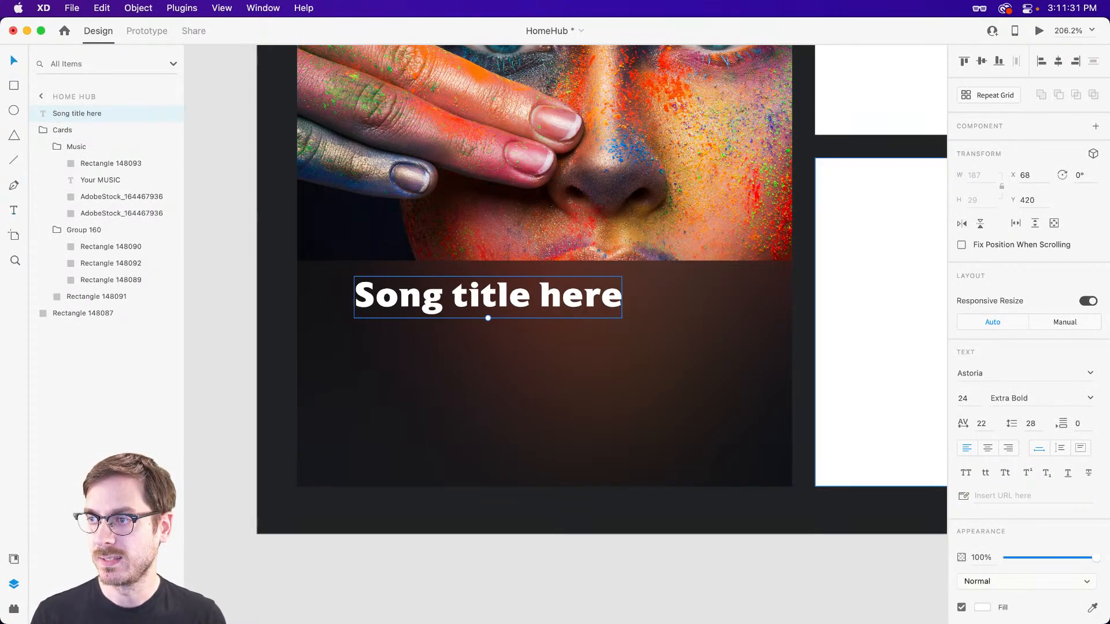
Reduce the song title text to size 15, place it at X 46, Y 424, and set its weight to Medium.
{"action": "left_click", "coordinate": [965, 400]}
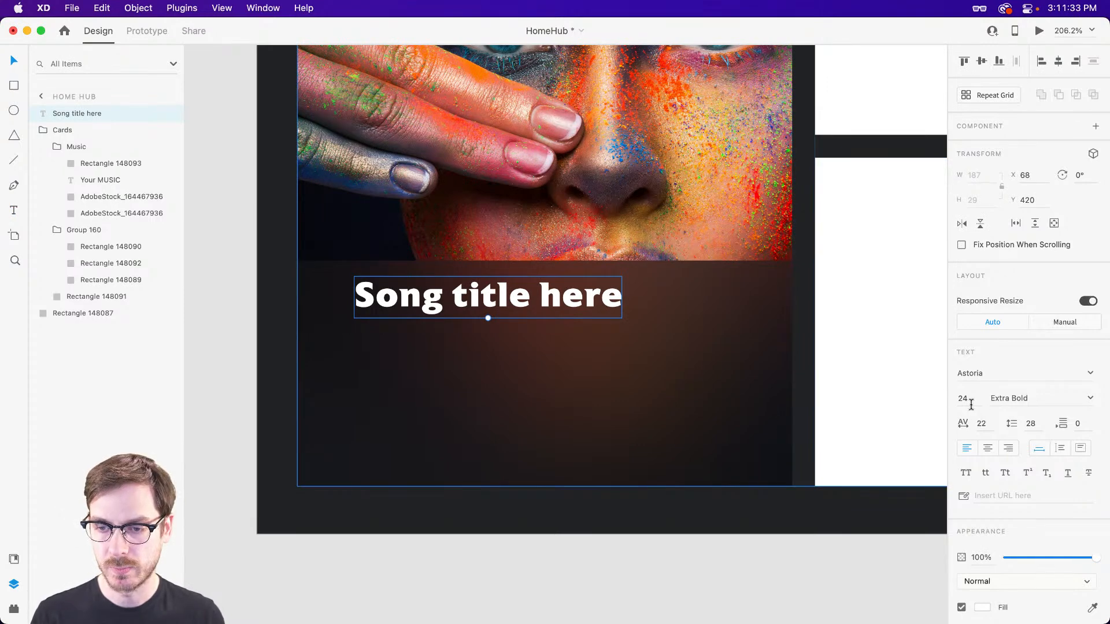
{"action": "left_click_drag", "start_coordinate": [488, 316], "coordinate": [406, 303]}
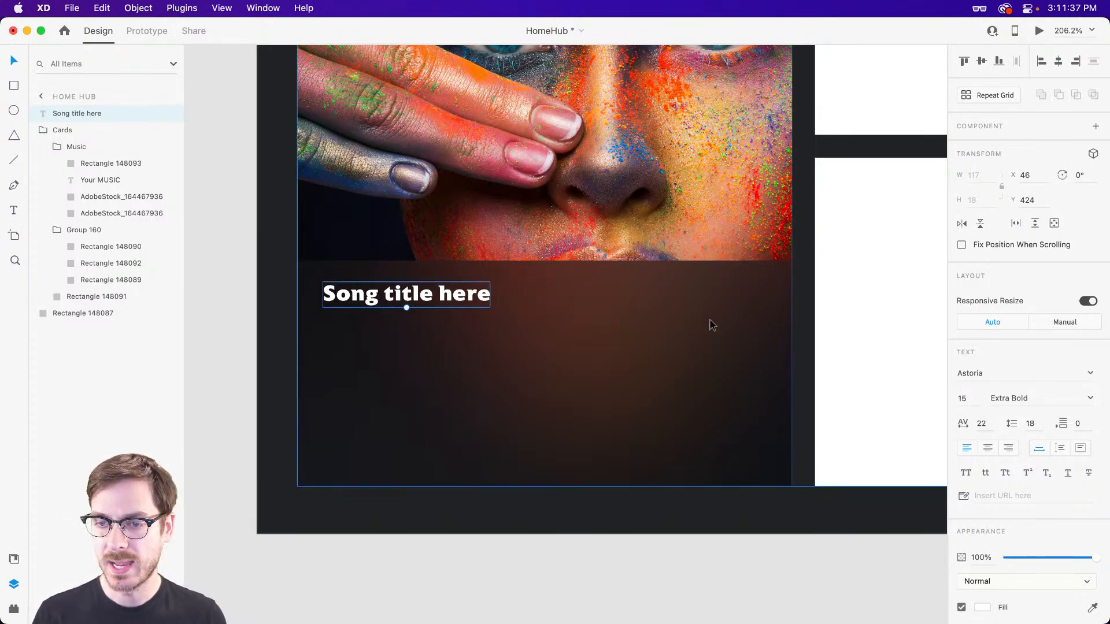
{"action": "left_click", "coordinate": [1092, 399]}
{"action": "left_click", "coordinate": [1027, 467]}
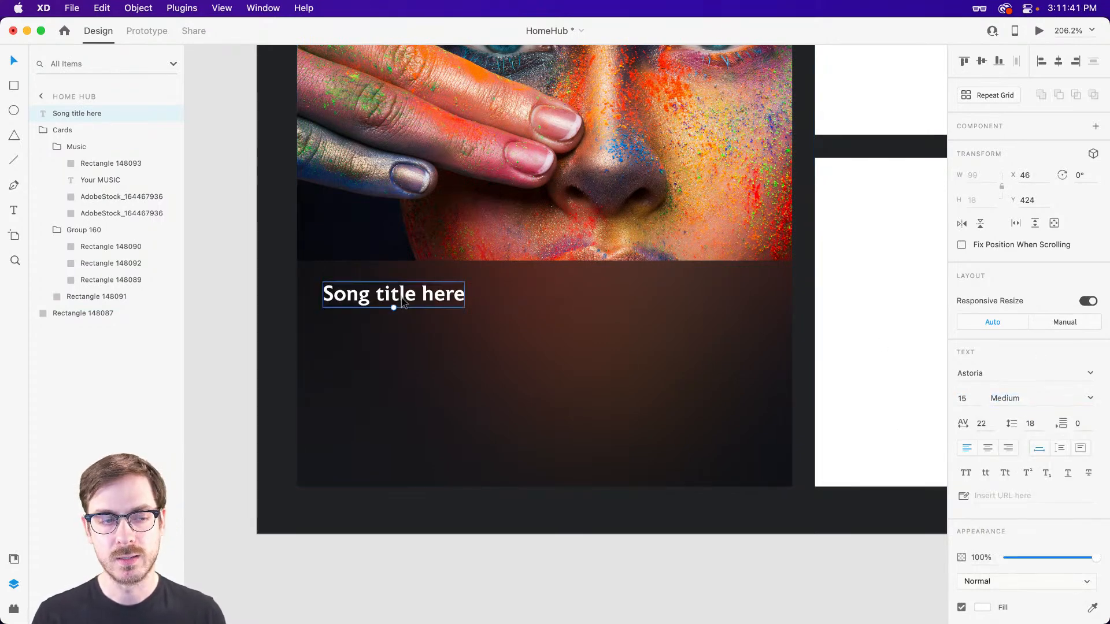
Duplicate the song title just below itself and change the copy's text to "Artist name".
{"action": "left_click", "coordinate": [1090, 398]}
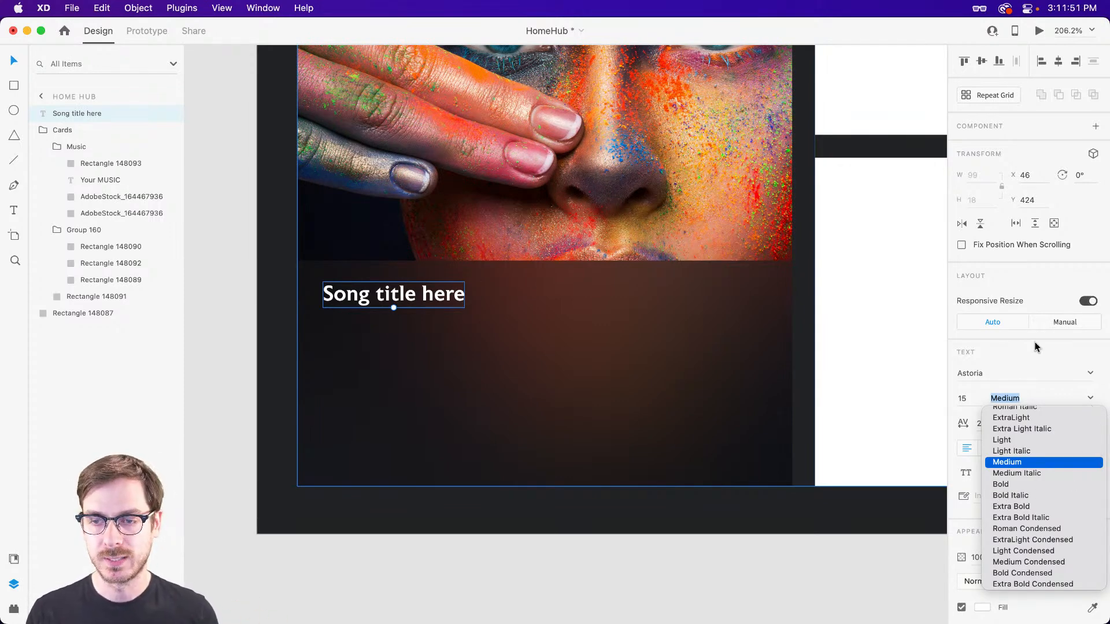
{"action": "left_click", "coordinate": [1052, 272]}
{"action": "left_click_drag", "start_coordinate": [399, 301], "coordinate": [400, 306]}
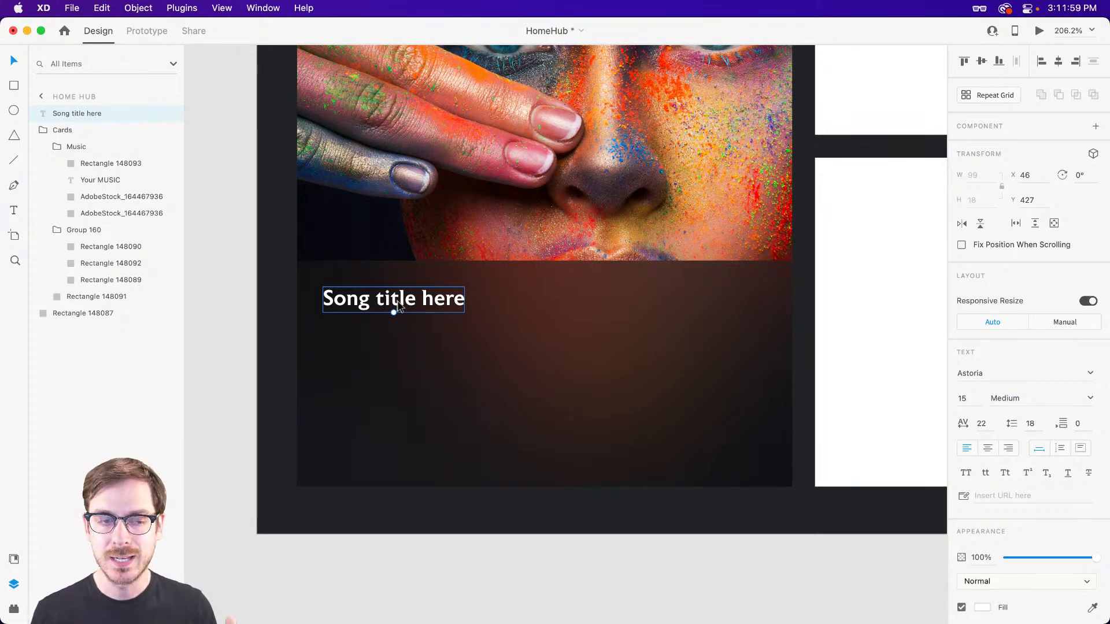
{"action": "left_click_drag", "start_coordinate": [399, 306], "coordinate": [390, 313]}
{"action": "key", "text": "Return"}
{"action": "type", "text": "Artist name"}
{"action": "key", "text": "Escape"}
Set the artist name to size 12 in Roman weight and place it at X 45, Y 440.
{"action": "left_click", "coordinate": [962, 399]}
{"action": "key", "text": "Down"}
{"action": "key", "text": "Down"}
{"action": "key", "text": "Down"}
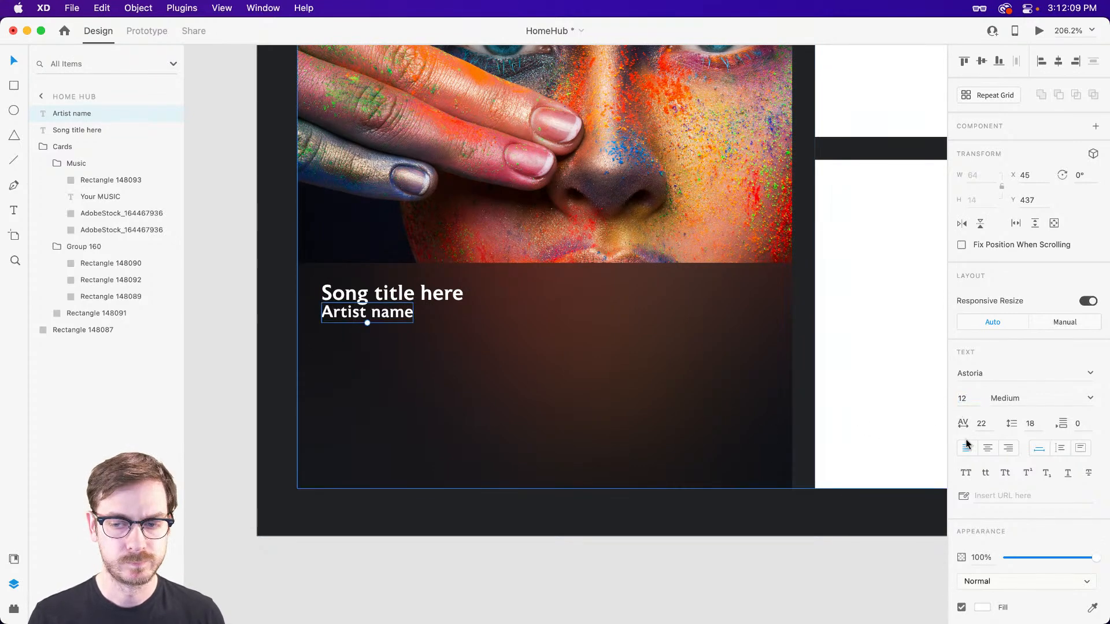
{"action": "left_click", "coordinate": [1091, 399]}
{"action": "scroll", "coordinate": [1047, 422], "scroll_direction": "up", "scroll_amount": 2}
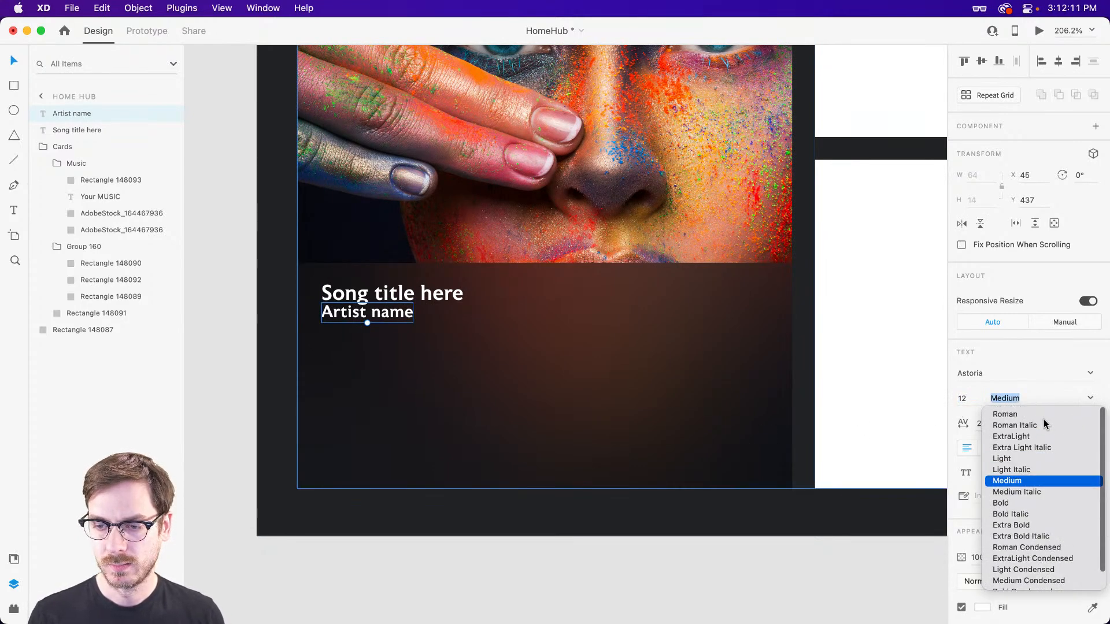
{"action": "left_click", "coordinate": [1047, 415]}
{"action": "left_click_drag", "start_coordinate": [332, 317], "coordinate": [334, 321]}
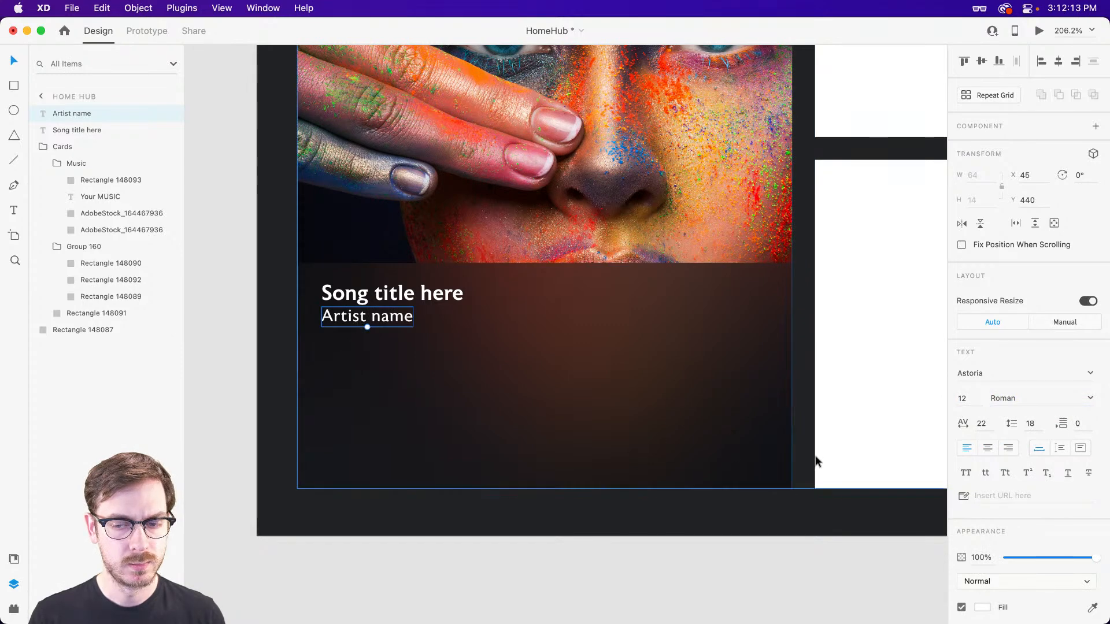
Lower the artist name's opacity to 58% and nudge the text down slightly.
{"action": "scroll", "coordinate": [982, 549], "scroll_direction": "down", "scroll_amount": 2}
{"action": "left_click", "coordinate": [986, 567]}
{"action": "left_click", "coordinate": [986, 568]}
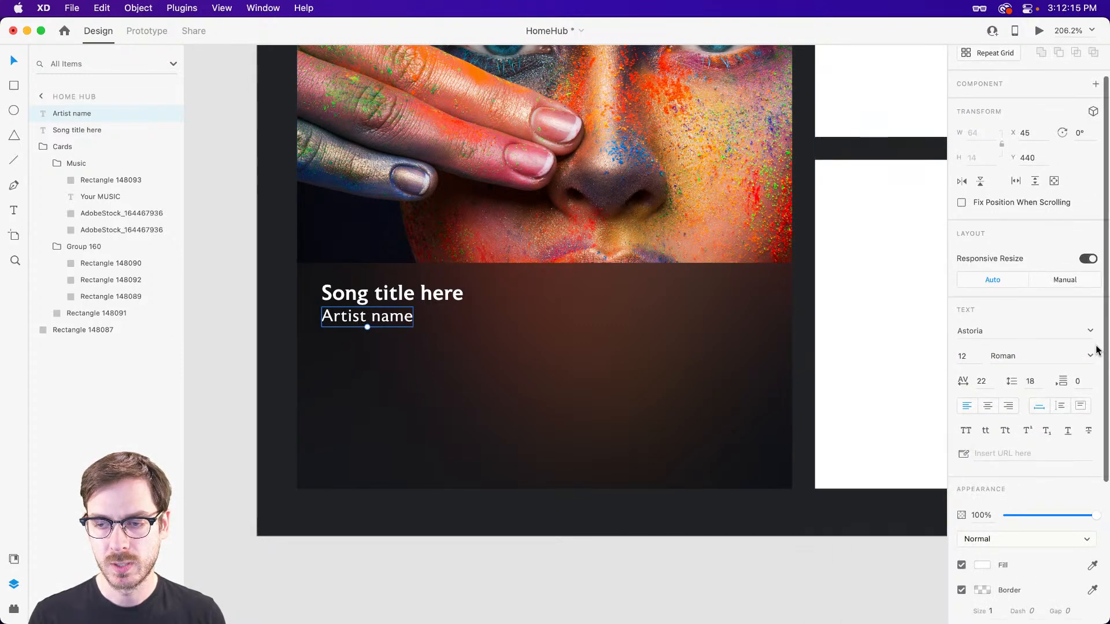
{"action": "left_click_drag", "start_coordinate": [1095, 515], "coordinate": [1057, 516]}
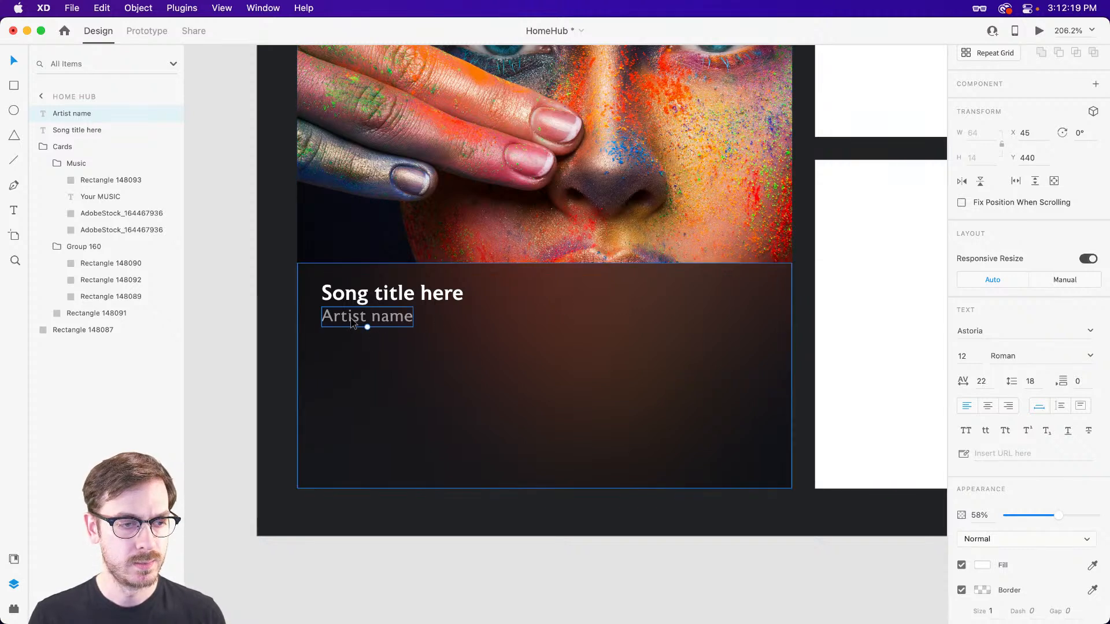
{"action": "key", "text": "Down"}
Move the song title and artist name down together so the pair starts at Y 424.
{"action": "left_click", "coordinate": [371, 293], "text": "shift"}
{"action": "key", "text": "Down"}
{"action": "key", "text": "Down"}
{"action": "key", "text": "Down"}
{"action": "key", "text": "Up"}
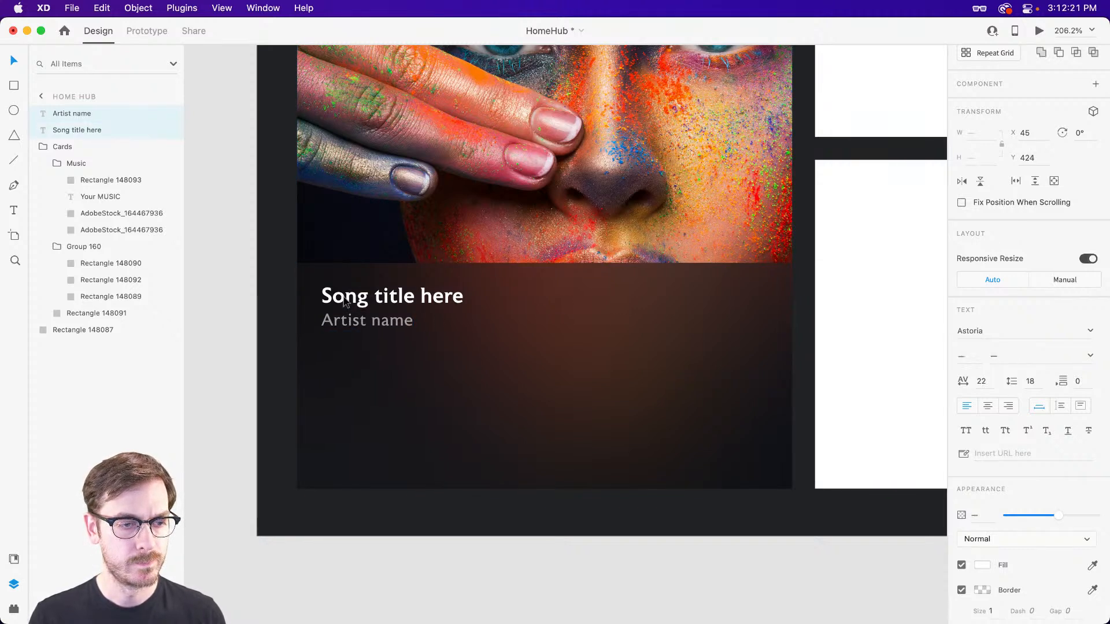
Draw a horizontal line about 310 wide below the artist name at X 45.5, Y 481.5, and set its border size to 8.
{"action": "key", "text": "l"}
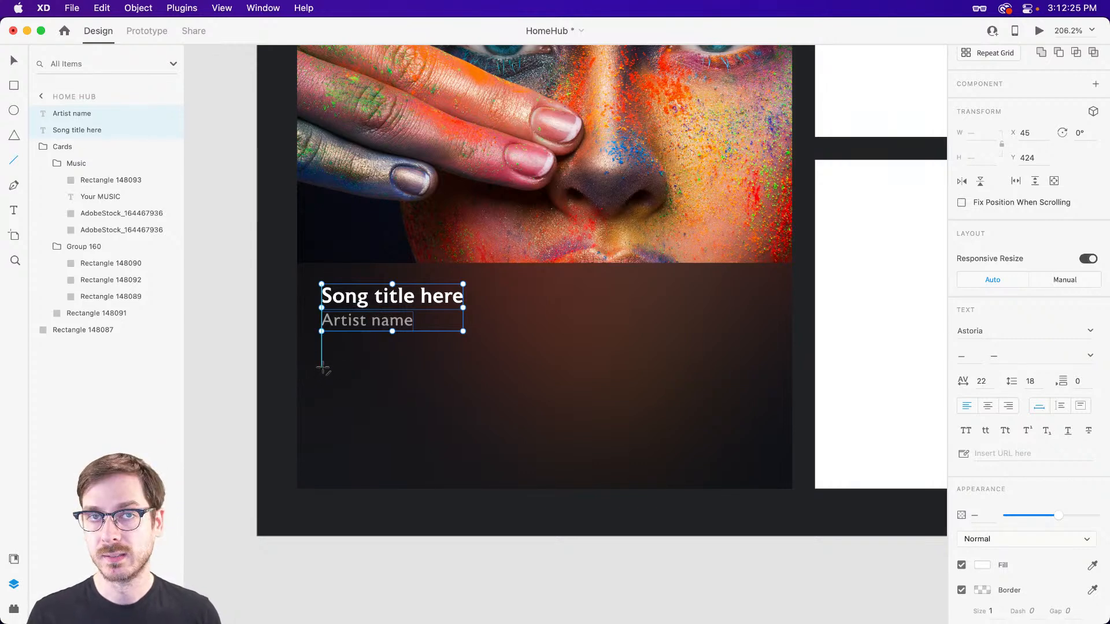
{"action": "left_click_drag", "start_coordinate": [322, 368], "coordinate": [765, 362]}
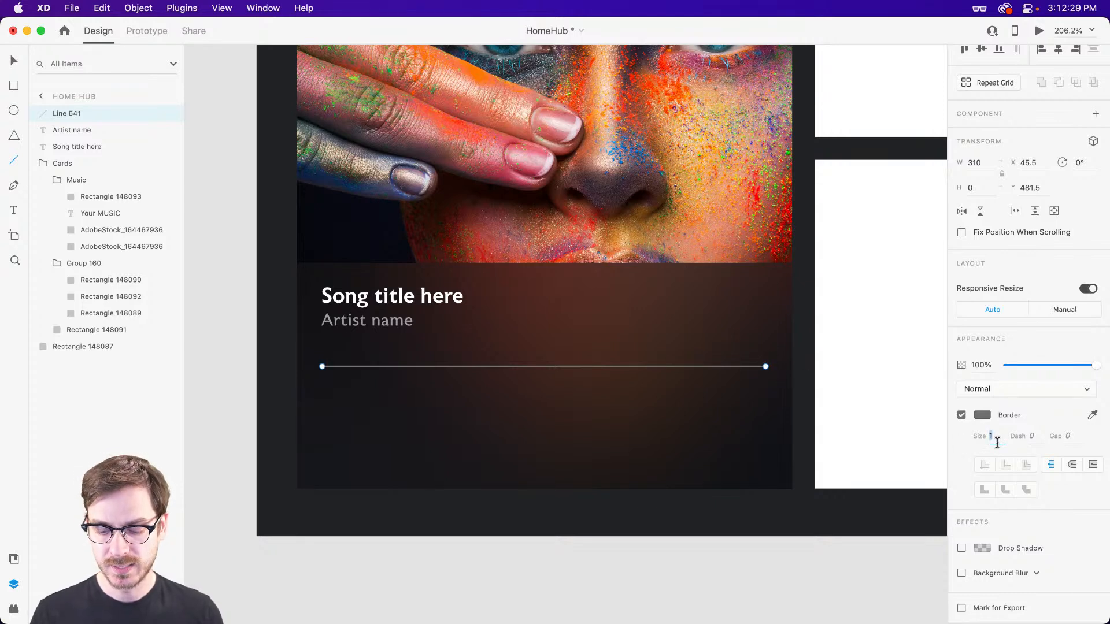
{"action": "type", "text": "10"}
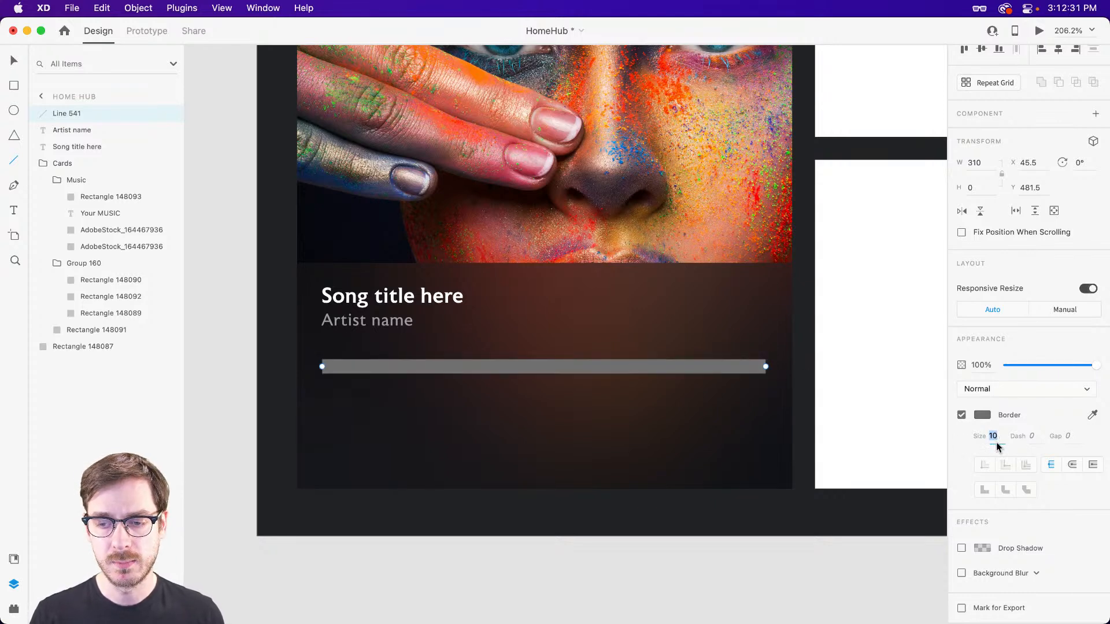
{"action": "type", "text": "8"}
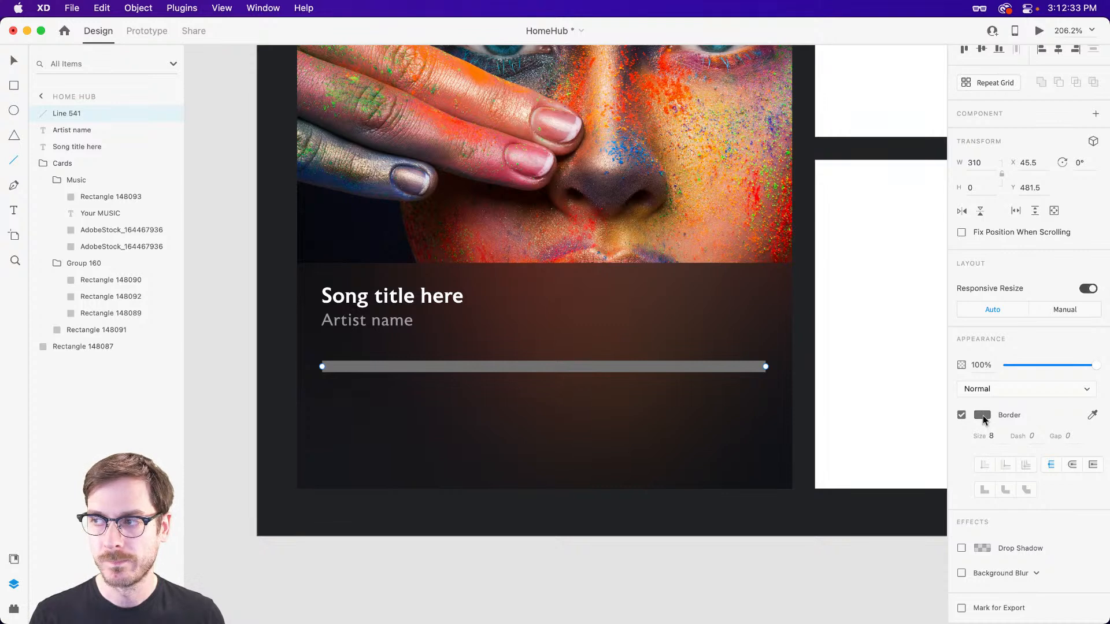
Make the line's border white with rounded caps and lower the line's opacity to 30%.
{"action": "left_click", "coordinate": [982, 416]}
{"action": "left_click_drag", "start_coordinate": [846, 360], "coordinate": [764, 314]}
{"action": "left_click", "coordinate": [1104, 349]}
{"action": "left_click", "coordinate": [1072, 466]}
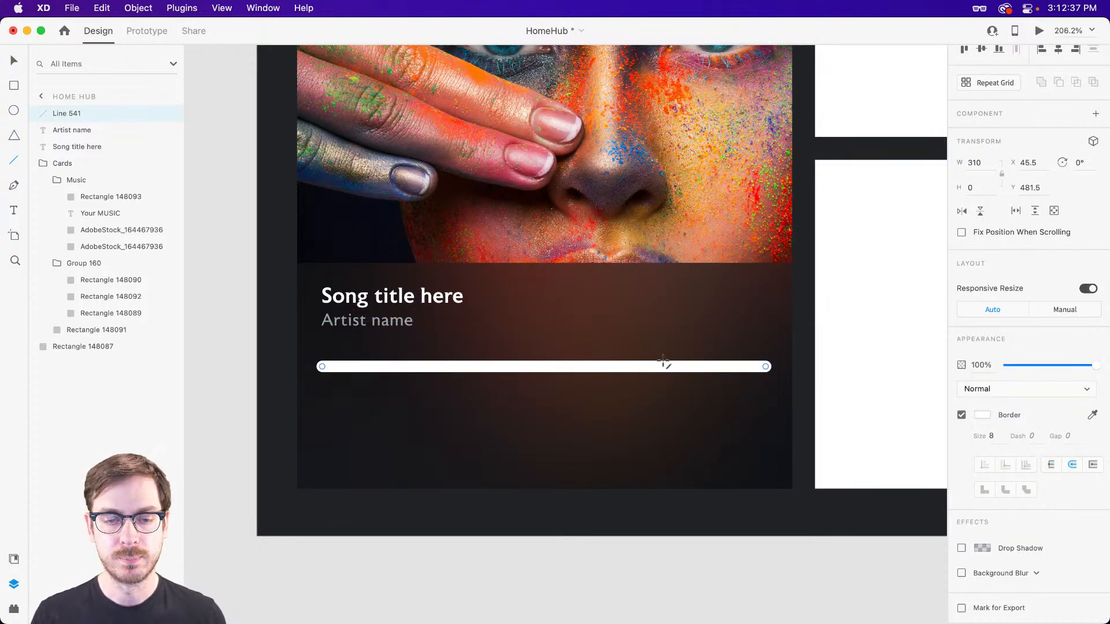
{"action": "key", "text": "v"}
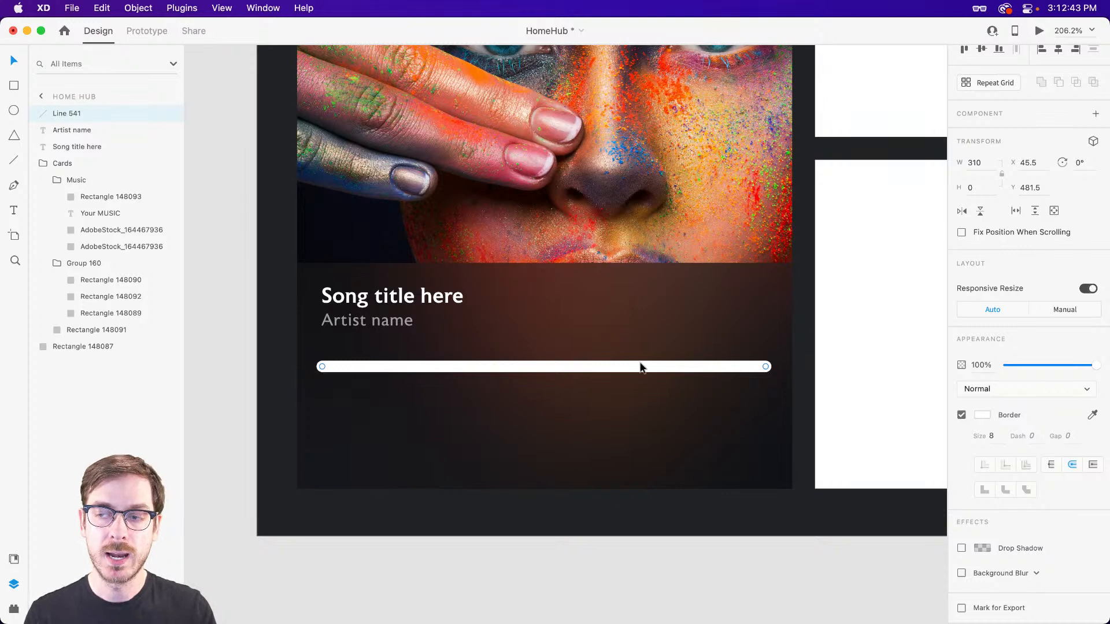
{"action": "left_click_drag", "start_coordinate": [1094, 368], "coordinate": [1031, 362]}
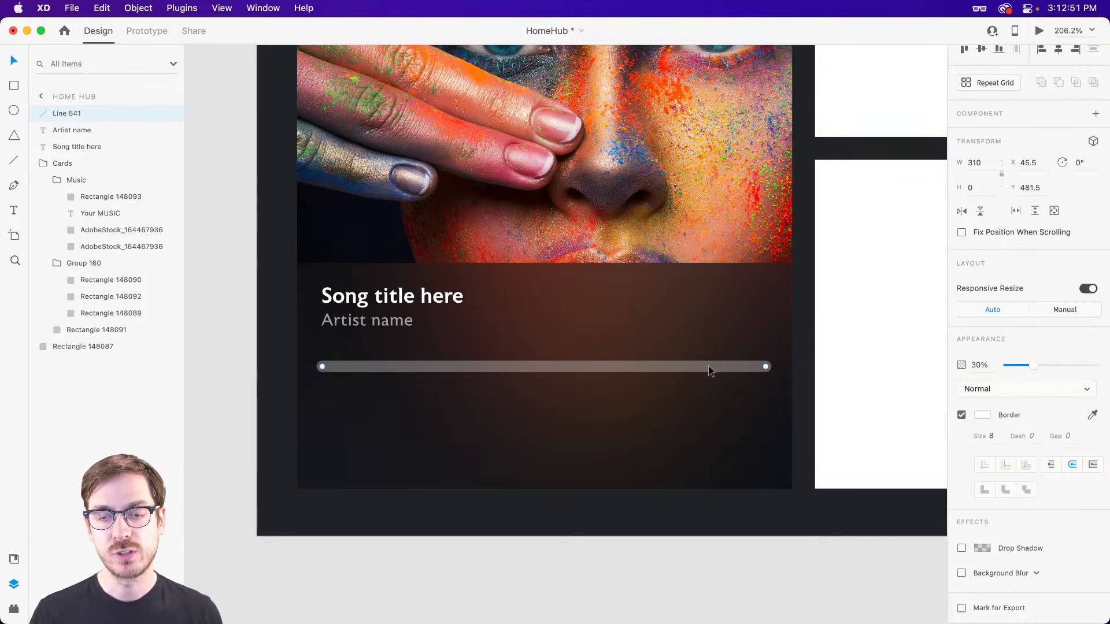
Duplicate the line in place, raise the copy's opacity to 100%, and shorten it to a width of 99 as the played portion.
{"action": "key", "text": "super+d"}
{"action": "left_click_drag", "start_coordinate": [1035, 365], "coordinate": [1105, 366]}
{"action": "left_click_drag", "start_coordinate": [763, 366], "coordinate": [491, 363]}
{"action": "key", "text": "super+z"}
{"action": "left_click_drag", "start_coordinate": [766, 367], "coordinate": [470, 371]}
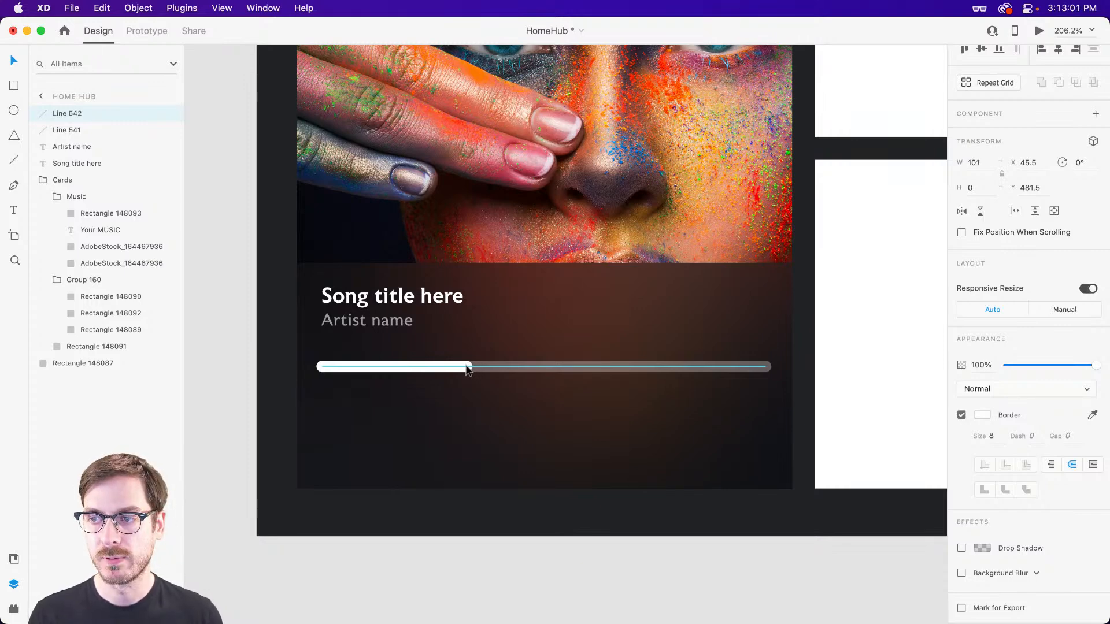
{"action": "left_click_drag", "start_coordinate": [468, 371], "coordinate": [466, 369]}
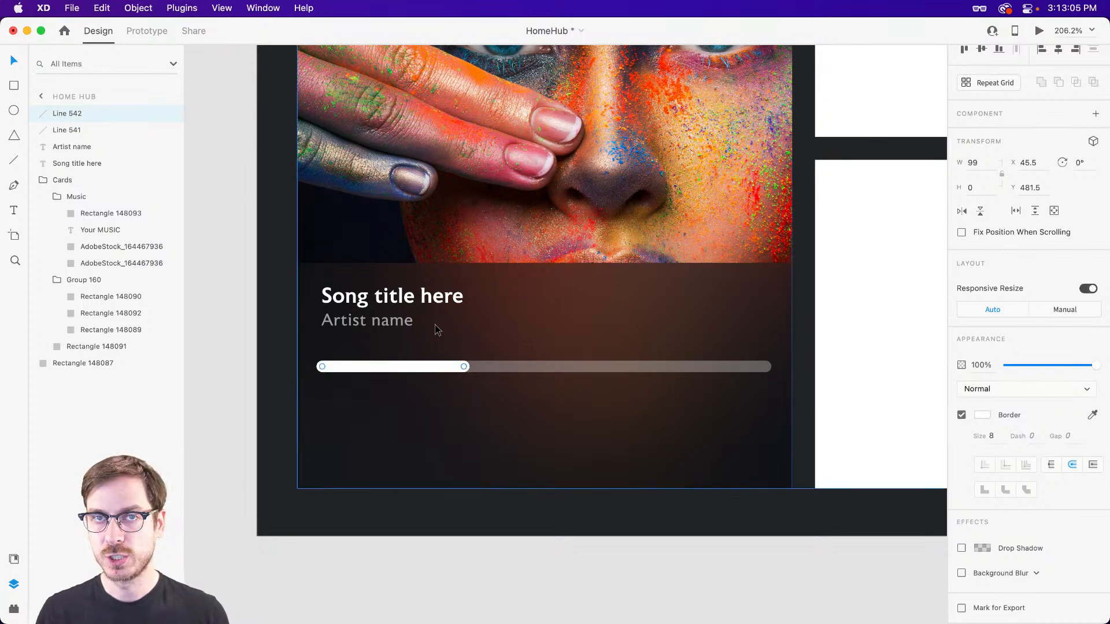
Draw an 18 × 18 circle centred on the white line's end at X 136, Y 473.
{"action": "left_click", "coordinate": [386, 302]}
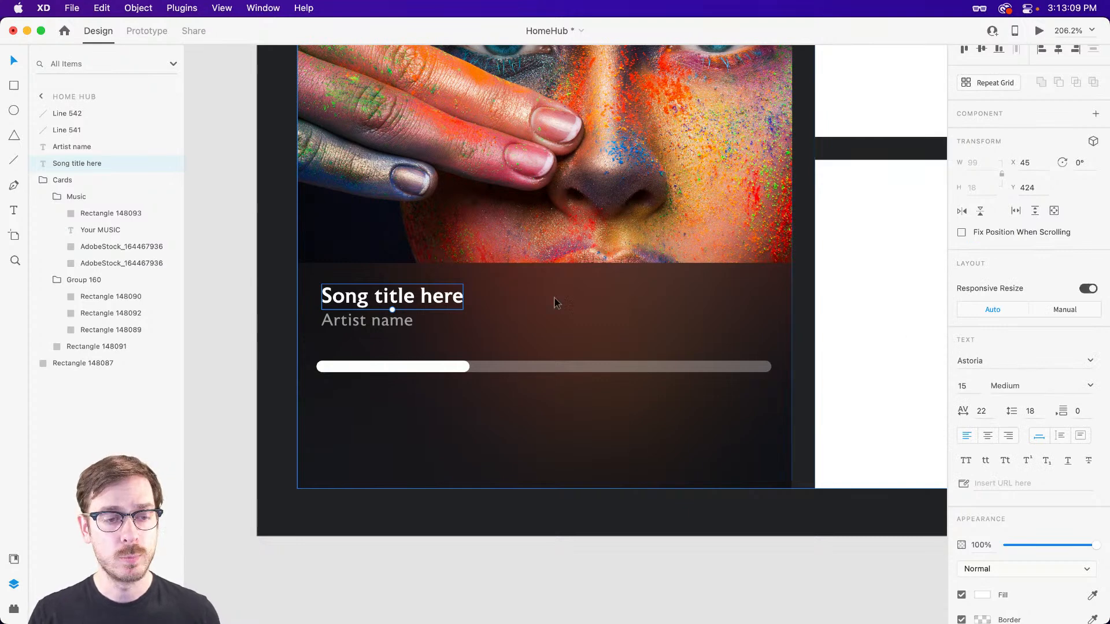
{"action": "left_click", "coordinate": [447, 366]}
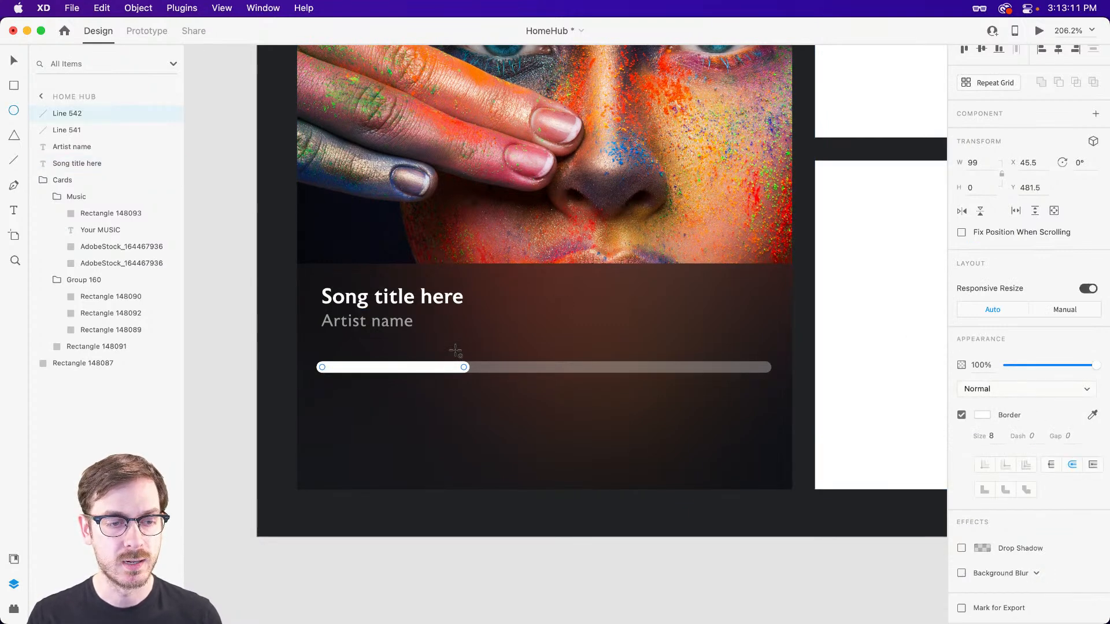
{"action": "left_click_drag", "start_coordinate": [453, 356], "coordinate": [475, 378]}
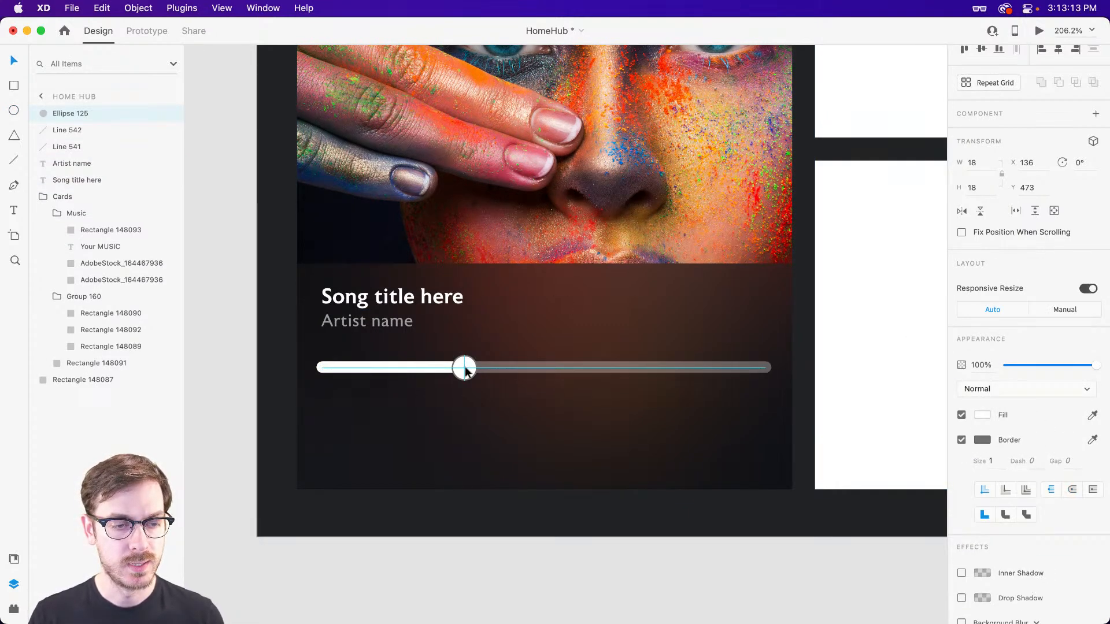
Give the circle a thicker white border and fill it with the dark colour sampled from the blurred panel.
{"action": "left_click", "coordinate": [982, 440]}
{"action": "left_click", "coordinate": [1019, 352]}
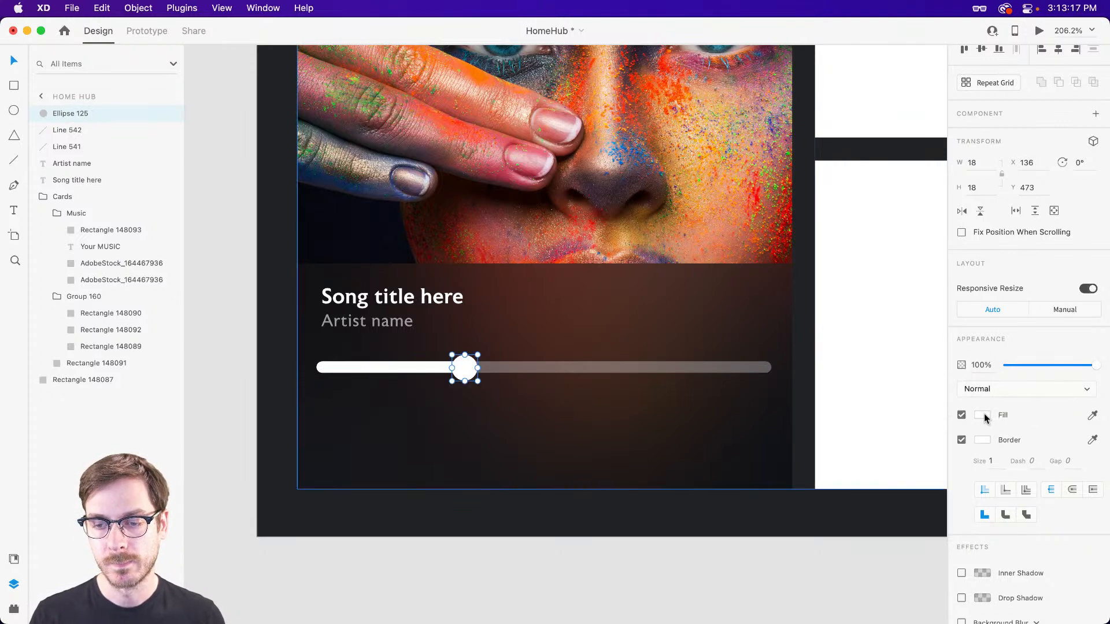
{"action": "left_click", "coordinate": [1093, 416]}
{"action": "left_click", "coordinate": [480, 384]}
{"action": "left_click", "coordinate": [990, 461]}
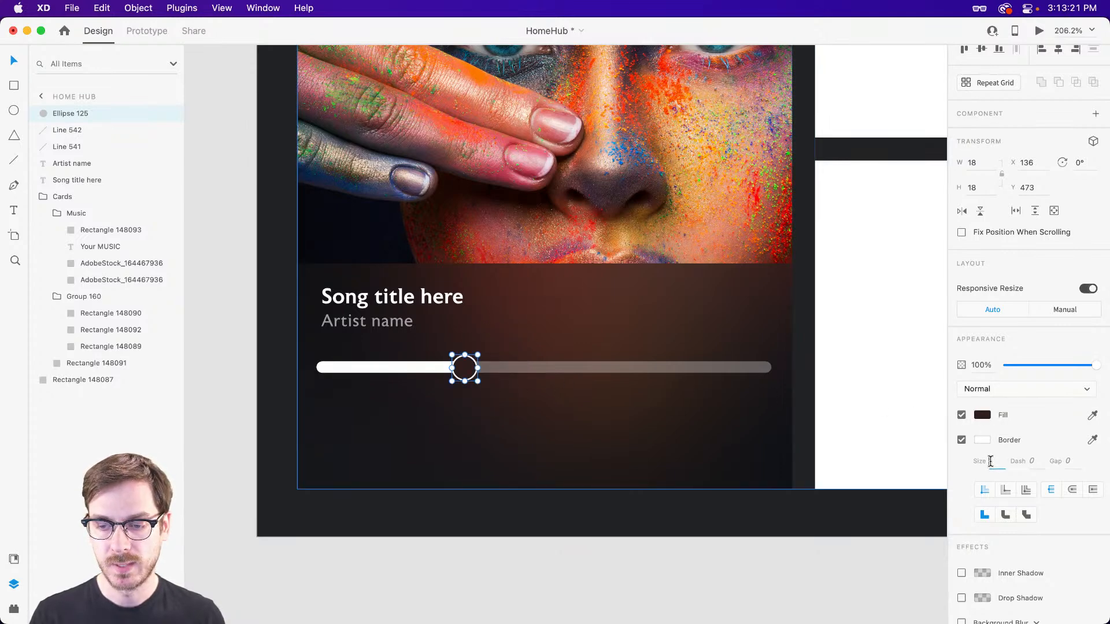
{"action": "key", "text": "Up"}
{"action": "key", "text": "Up"}
{"action": "key", "text": "Up"}
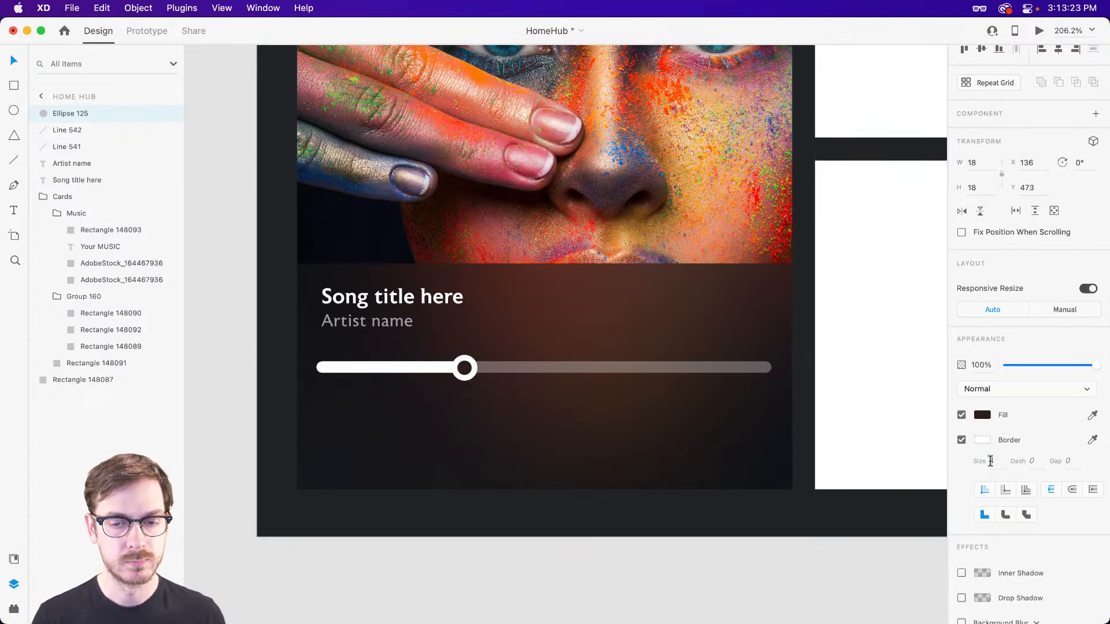
Group the two lines and the circle of the progress slider, and move the group up to Y 469.
{"action": "scroll", "coordinate": [521, 344], "scroll_direction": "down", "scroll_amount": 5}
{"action": "scroll", "coordinate": [521, 347], "scroll_direction": "down", "scroll_amount": 2}
{"action": "left_click", "coordinate": [518, 353], "text": "shift"}
{"action": "left_click", "coordinate": [476, 354], "text": "shift"}
{"action": "left_click_drag", "start_coordinate": [532, 348], "coordinate": [531, 345]}
{"action": "key", "text": "super+z"}
{"action": "scroll", "coordinate": [492, 382], "scroll_direction": "up", "scroll_amount": 3}
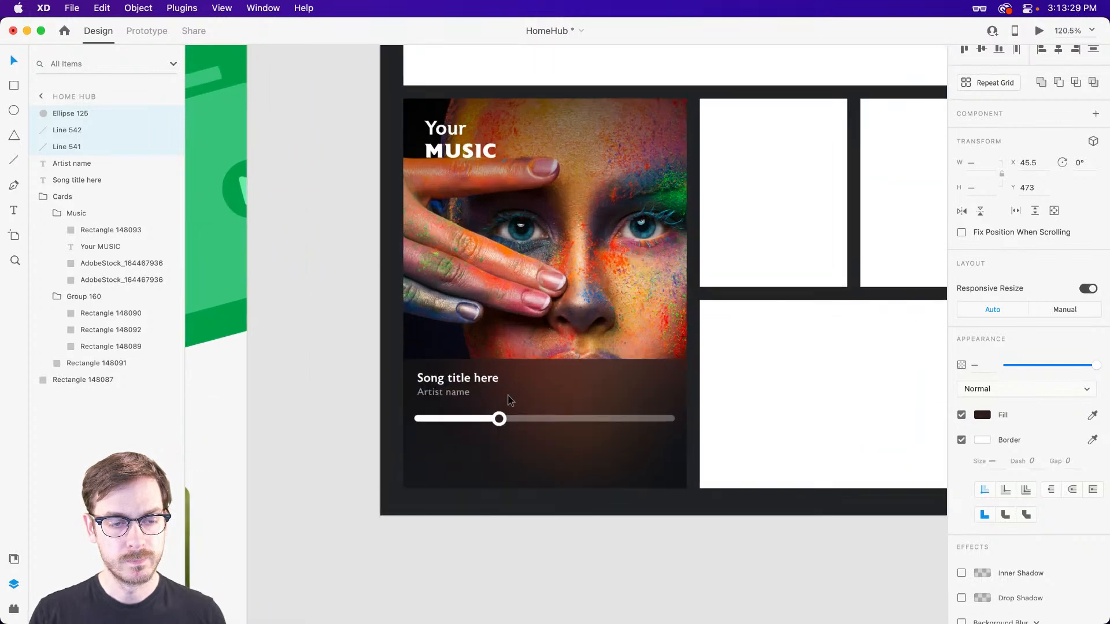
{"action": "key", "text": "super+g"}
{"action": "key", "text": "Up"}
{"action": "key", "text": "Up"}
{"action": "key", "text": "Up"}
{"action": "key", "text": "Up"}
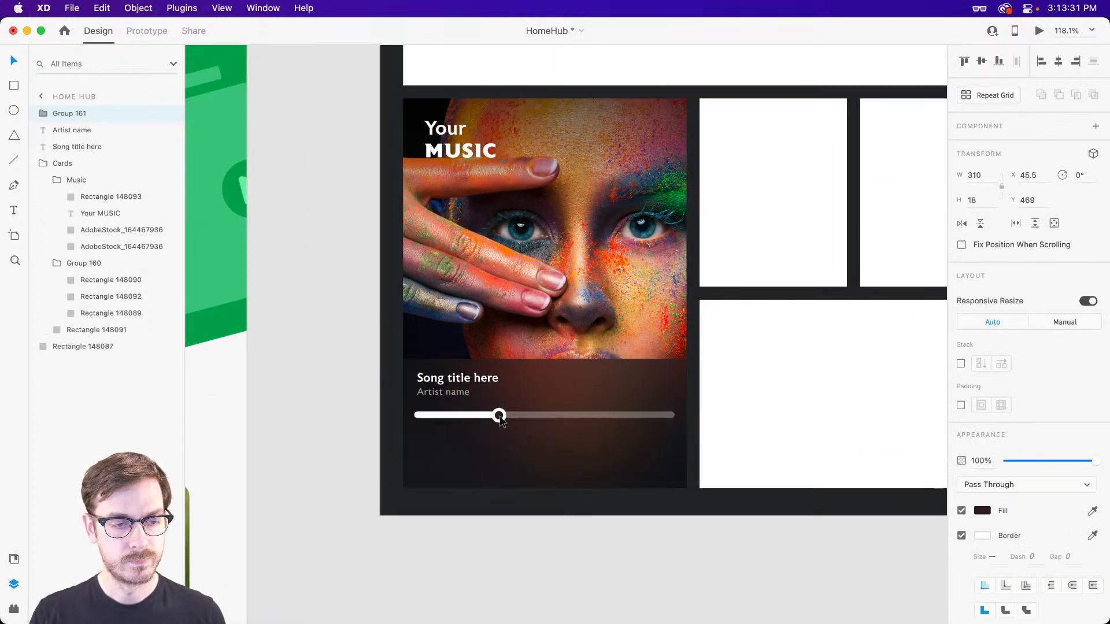
Move the slider group, artist name and song title into the Music group at the front of its layer order.
{"action": "left_click", "coordinate": [87, 146], "text": "shift"}
{"action": "left_click_drag", "start_coordinate": [87, 146], "coordinate": [91, 192]}
{"action": "left_click", "coordinate": [715, 540]}
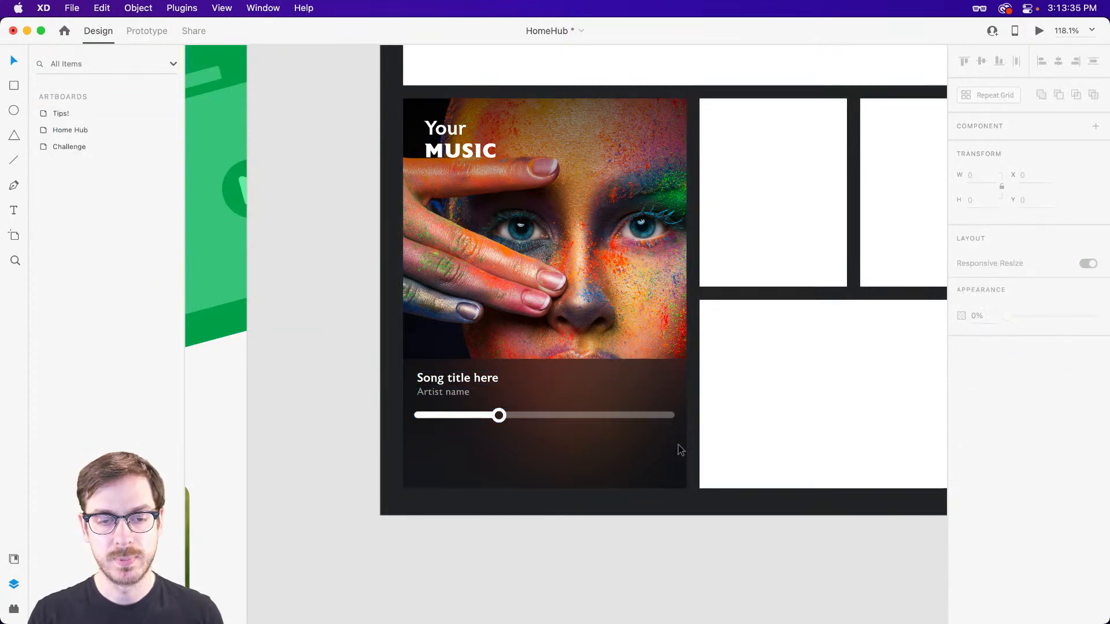
Switch the fill of the small white card directly beside the music card to a linear gradient.
{"action": "scroll", "coordinate": [578, 451], "scroll_direction": "right", "scroll_amount": 2}
{"action": "scroll", "coordinate": [508, 454], "scroll_direction": "right", "scroll_amount": 4}
{"action": "scroll", "coordinate": [697, 334], "scroll_direction": "right", "scroll_amount": 4}
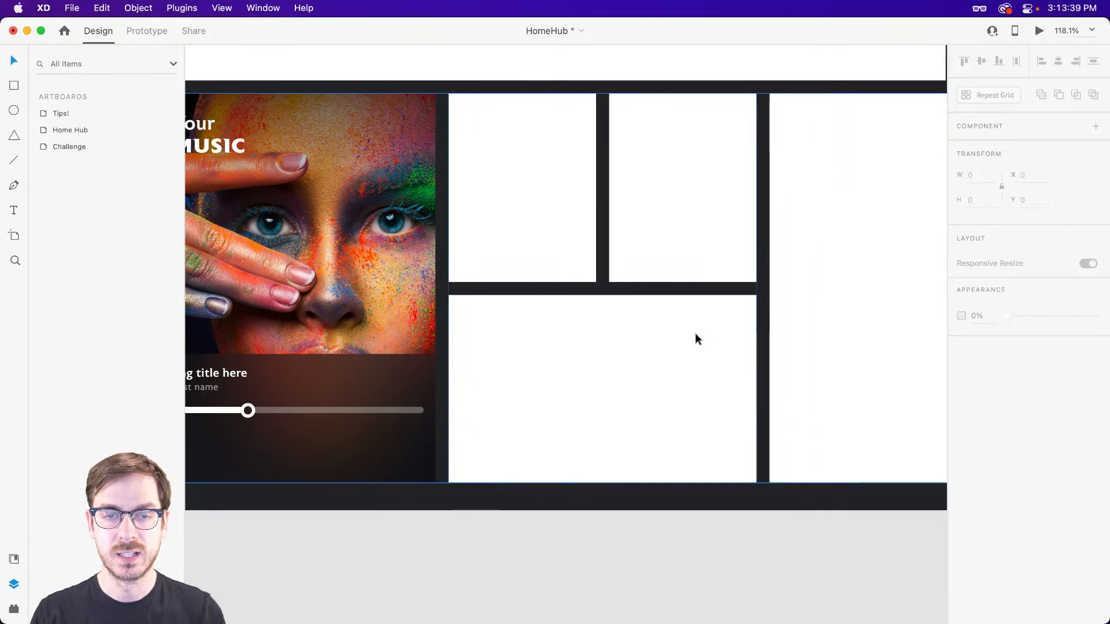
{"action": "left_click", "coordinate": [532, 191]}
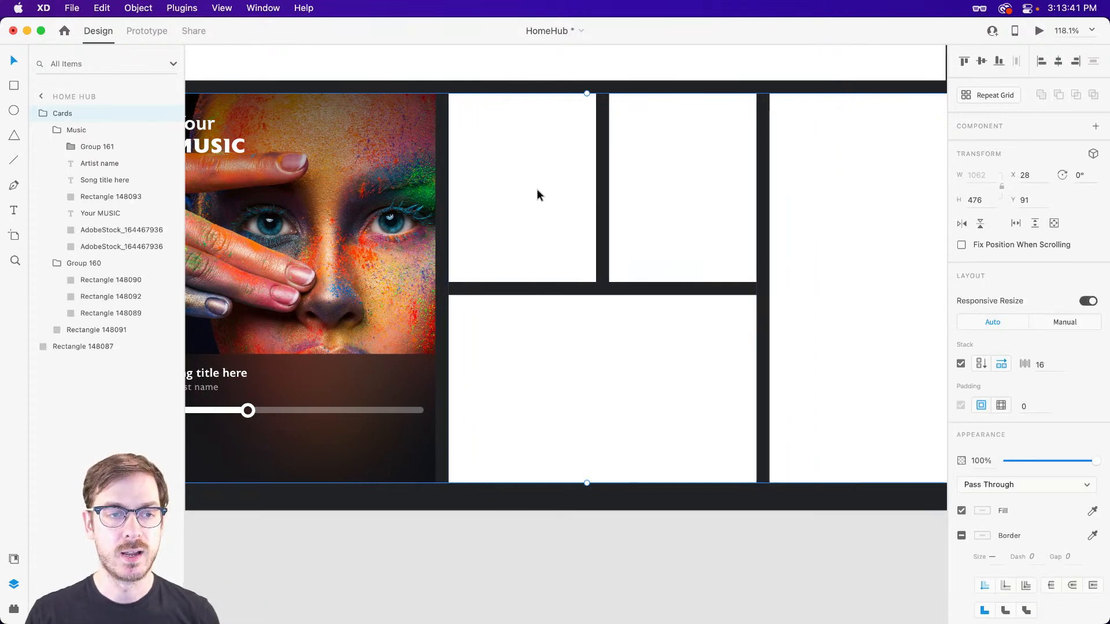
{"action": "double_click", "coordinate": [537, 165]}
{"action": "double_click", "coordinate": [542, 166]}
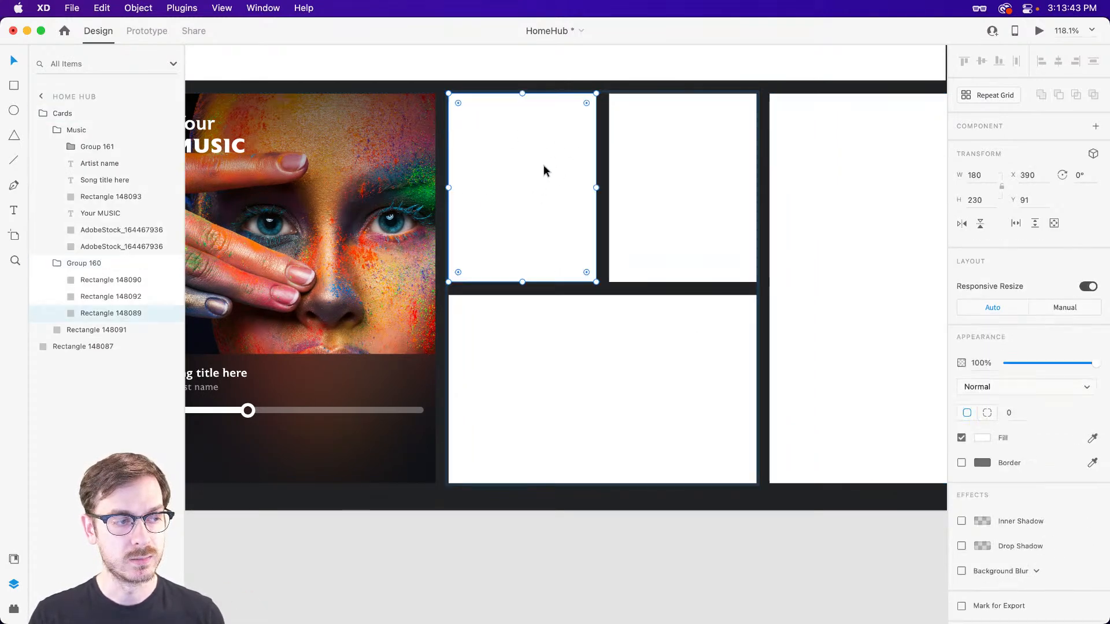
{"action": "scroll", "coordinate": [511, 147], "scroll_direction": "up", "scroll_amount": 2}
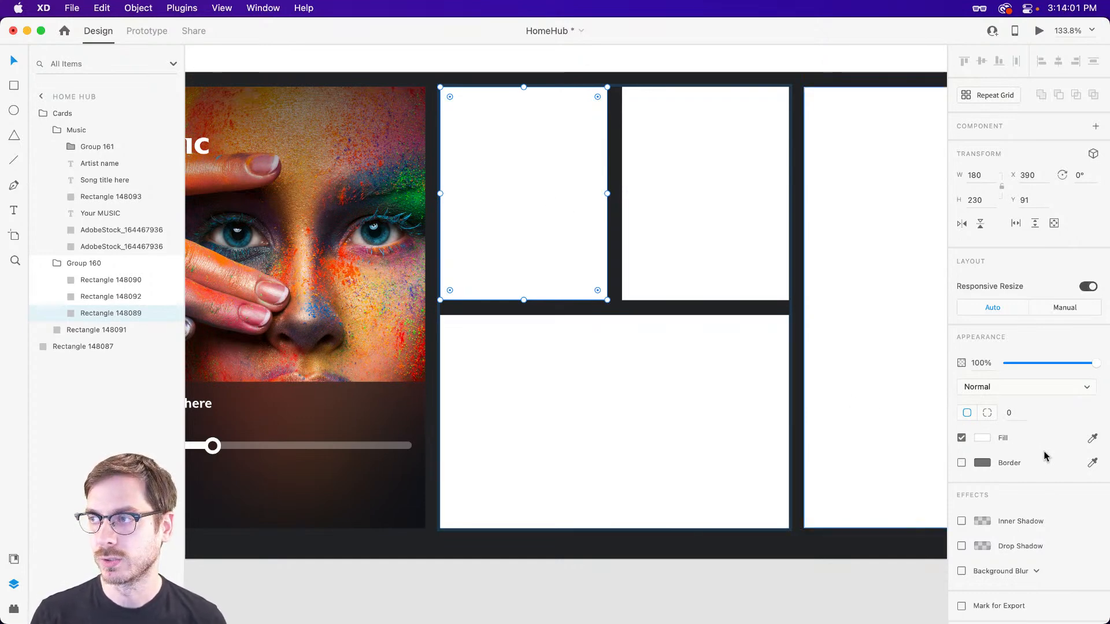
{"action": "scroll", "coordinate": [633, 138], "scroll_direction": "up", "scroll_amount": 2}
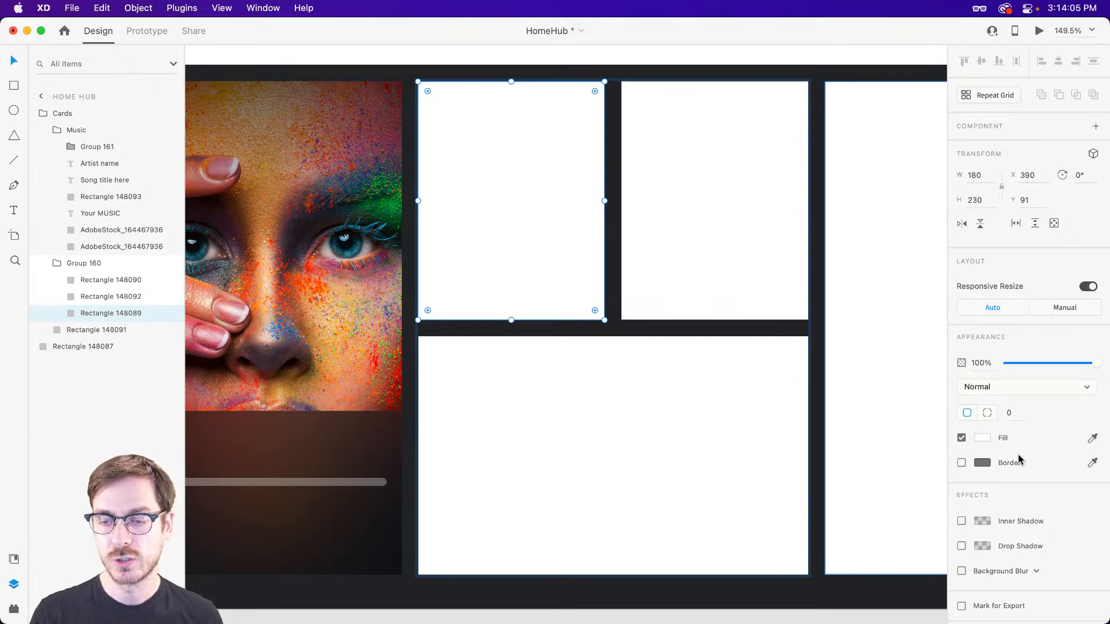
{"action": "left_click", "coordinate": [980, 439]}
{"action": "left_click", "coordinate": [850, 357]}
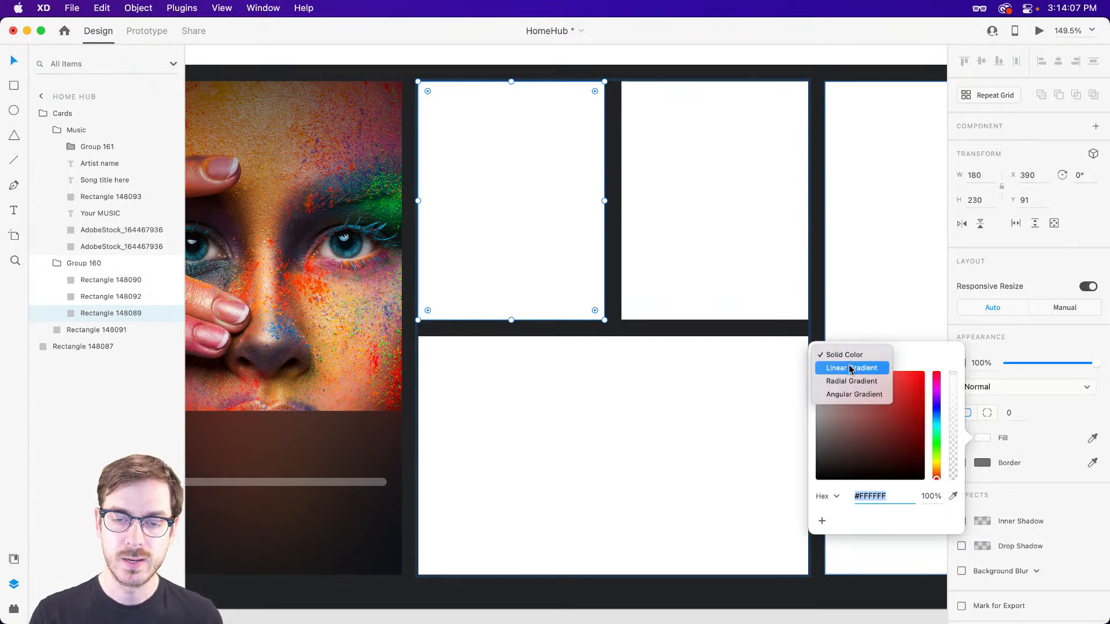
{"action": "left_click", "coordinate": [851, 368]}
Set the gradient's upper colour stop to the blue-grey #8893B9.
{"action": "left_click", "coordinate": [936, 421]}
{"action": "left_click", "coordinate": [834, 404]}
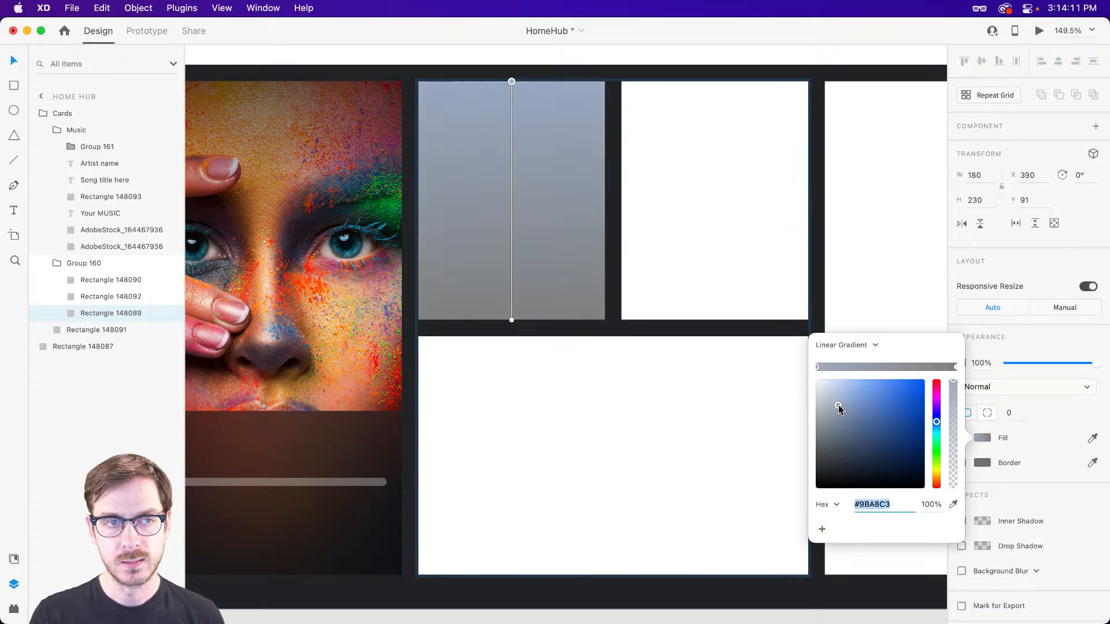
{"action": "left_click", "coordinate": [936, 414]}
{"action": "left_click_drag", "start_coordinate": [936, 414], "coordinate": [937, 420]}
{"action": "left_click_drag", "start_coordinate": [838, 404], "coordinate": [844, 409]}
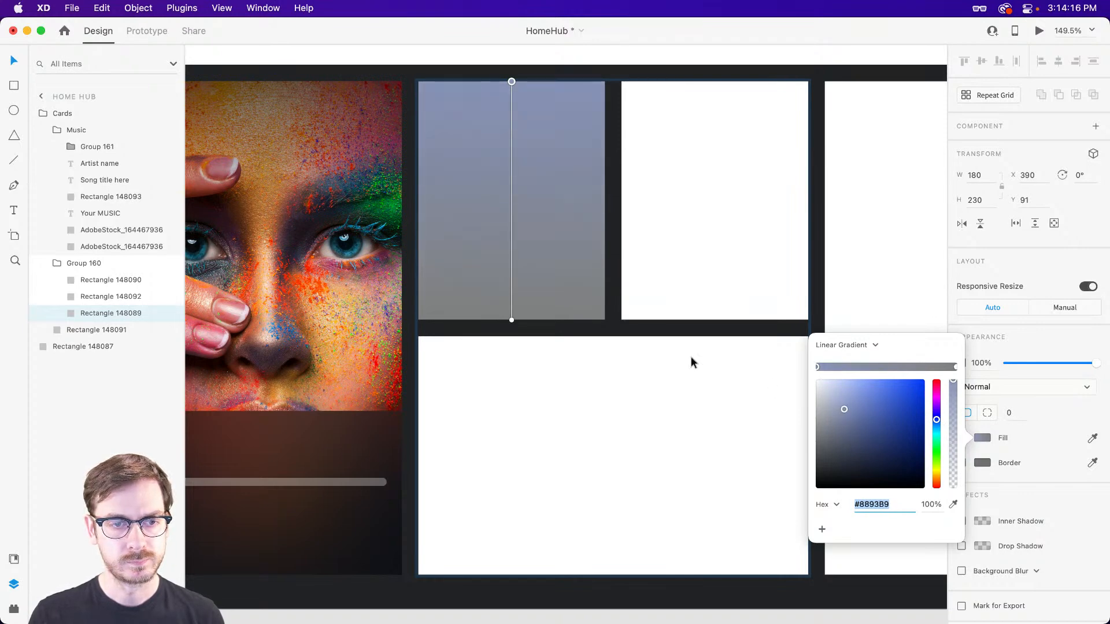
Set the gradient's lower colour stop to the dark slate blue #4A4D64.
{"action": "left_click", "coordinate": [511, 320]}
{"action": "left_click_drag", "start_coordinate": [939, 426], "coordinate": [936, 418]}
{"action": "left_click_drag", "start_coordinate": [841, 440], "coordinate": [844, 445]}
Darken the gradient's start colour and run the gradient diagonally from the card's upper-left corner to its lower-right corner.
{"action": "left_click", "coordinate": [816, 366]}
{"action": "left_click_drag", "start_coordinate": [845, 408], "coordinate": [837, 417]}
{"action": "left_click_drag", "start_coordinate": [511, 81], "coordinate": [418, 83]}
{"action": "left_click_drag", "start_coordinate": [511, 320], "coordinate": [605, 320]}
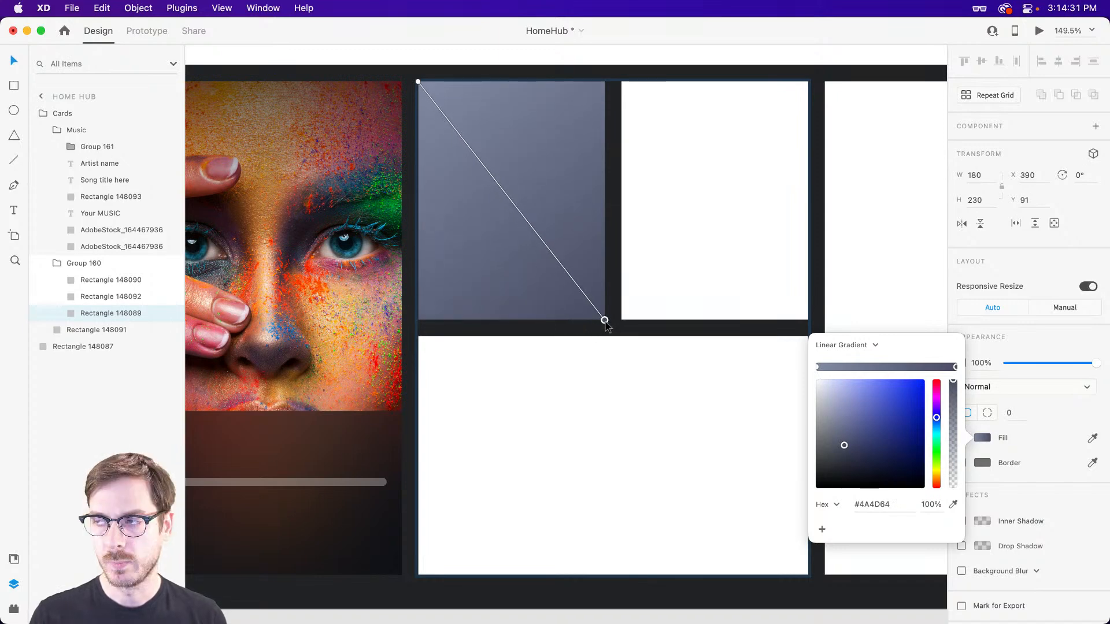
Give the gradient card beside the music card a white #FFFFFF border at 10% opacity.
{"action": "left_click", "coordinate": [1002, 342]}
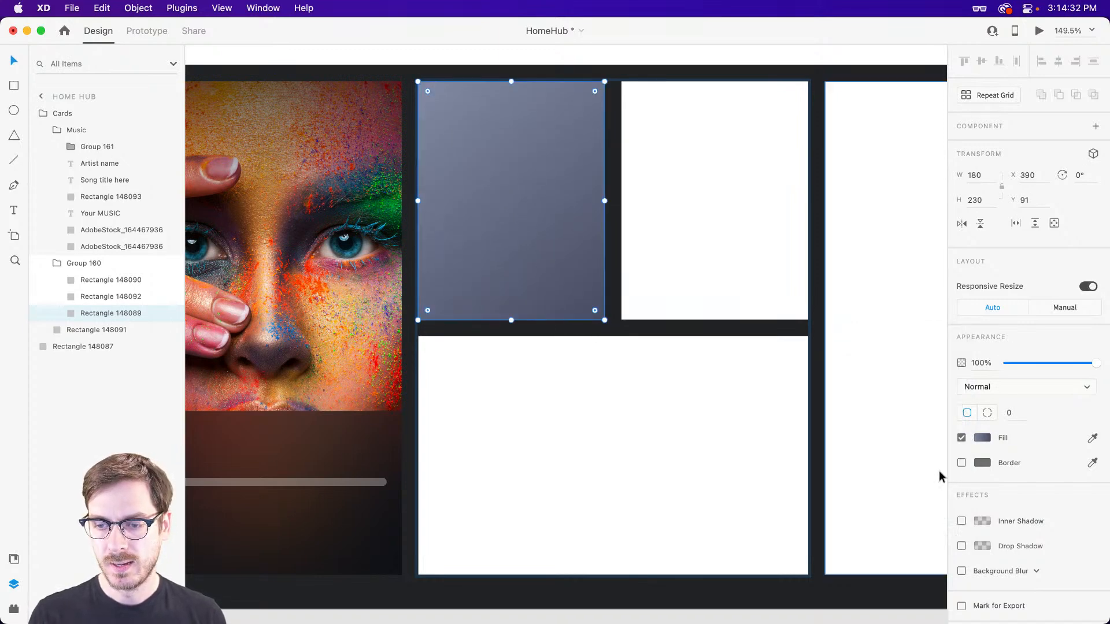
{"action": "left_click", "coordinate": [983, 463]}
{"action": "mouse_move", "coordinate": [883, 428]}
{"action": "left_mouse_down"}
{"action": "mouse_move", "coordinate": [856, 389]}
{"action": "mouse_move", "coordinate": [813, 382]}
{"action": "left_mouse_up"}
{"action": "left_click_drag", "start_coordinate": [954, 480], "coordinate": [956, 488]}
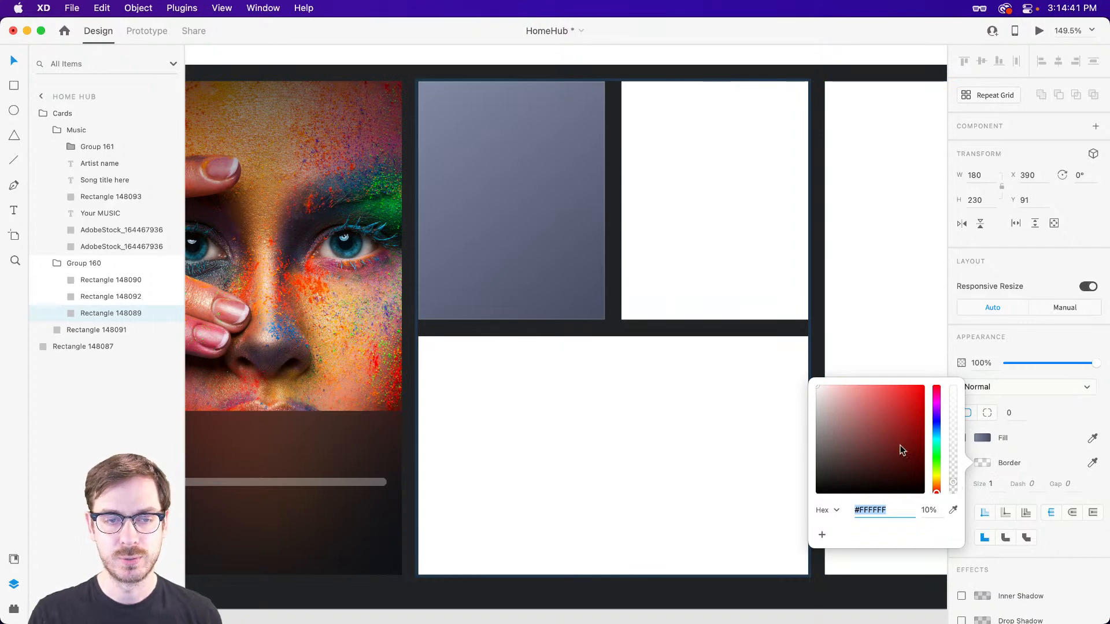
{"action": "left_click", "coordinate": [650, 346]}
{"action": "left_click", "coordinate": [649, 345]}
{"action": "scroll", "coordinate": [631, 351], "scroll_direction": "up", "scroll_amount": 5}
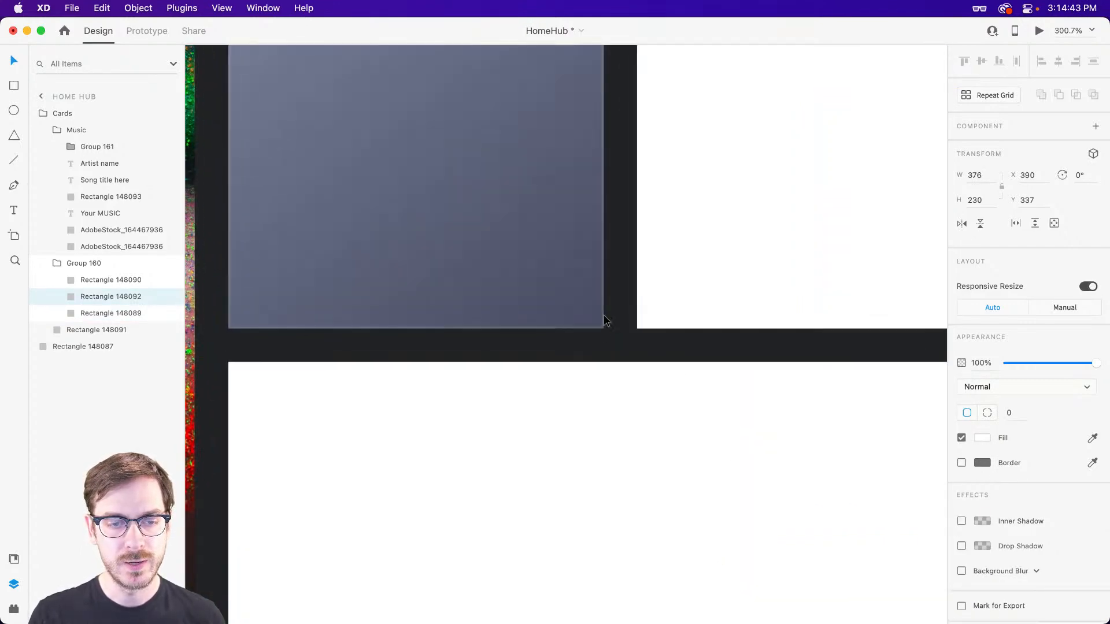
{"action": "scroll", "coordinate": [598, 328], "scroll_direction": "down", "scroll_amount": 3}
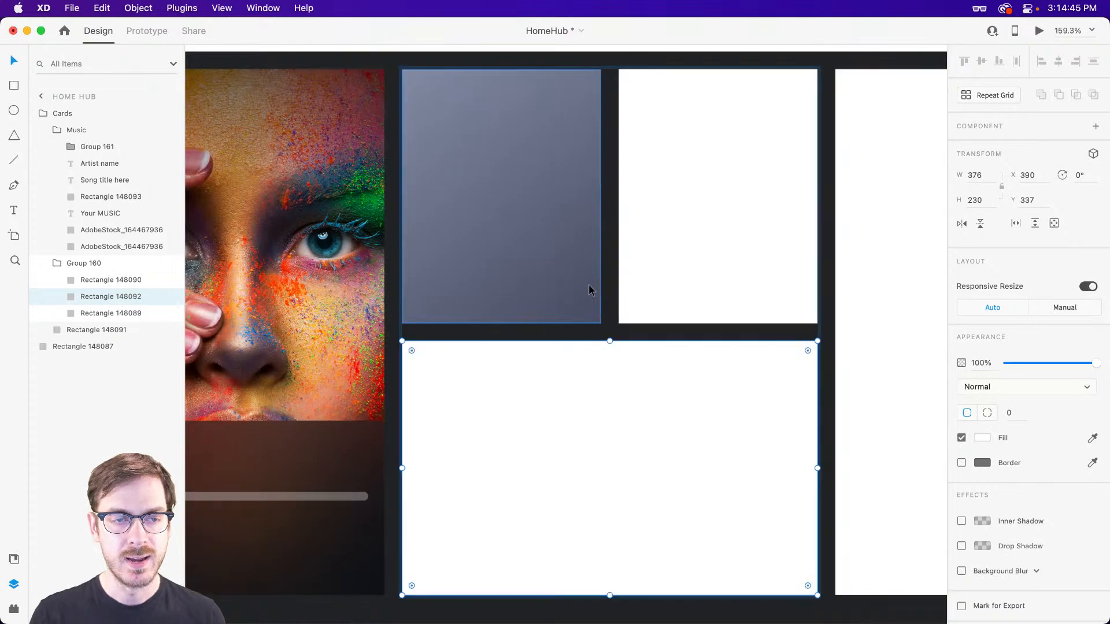
Try rounding the corners of the gradient card, including with a radius of 16.
{"action": "left_click", "coordinate": [581, 279]}
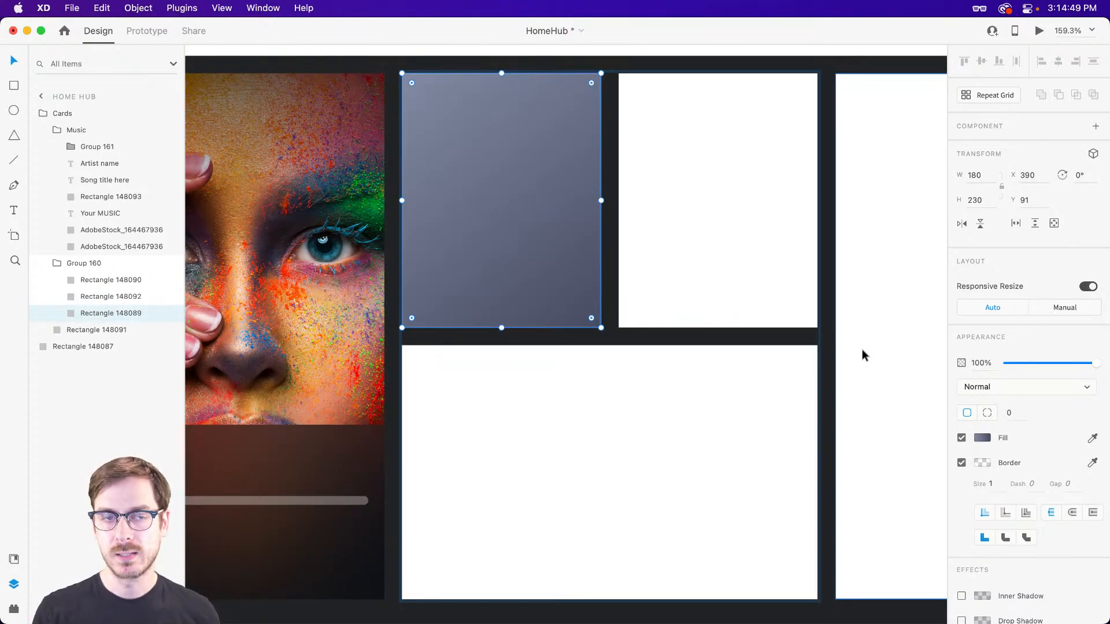
{"action": "left_click", "coordinate": [1016, 413]}
{"action": "type", "text": "10"}
{"action": "key", "text": "Return"}
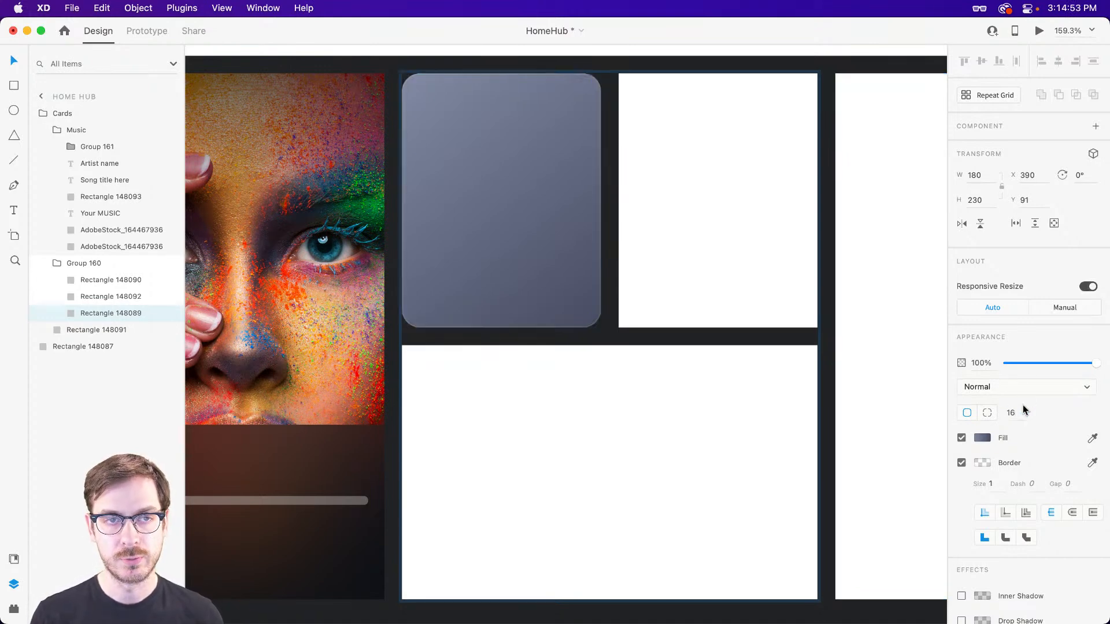
{"action": "key", "text": "super+z"}
{"action": "left_click", "coordinate": [1015, 413]}
{"action": "type", "text": "8"}
{"action": "key", "text": "Return"}
{"action": "left_click", "coordinate": [1012, 413]}
{"action": "type", "text": "4"}
{"action": "key", "text": "Return"}
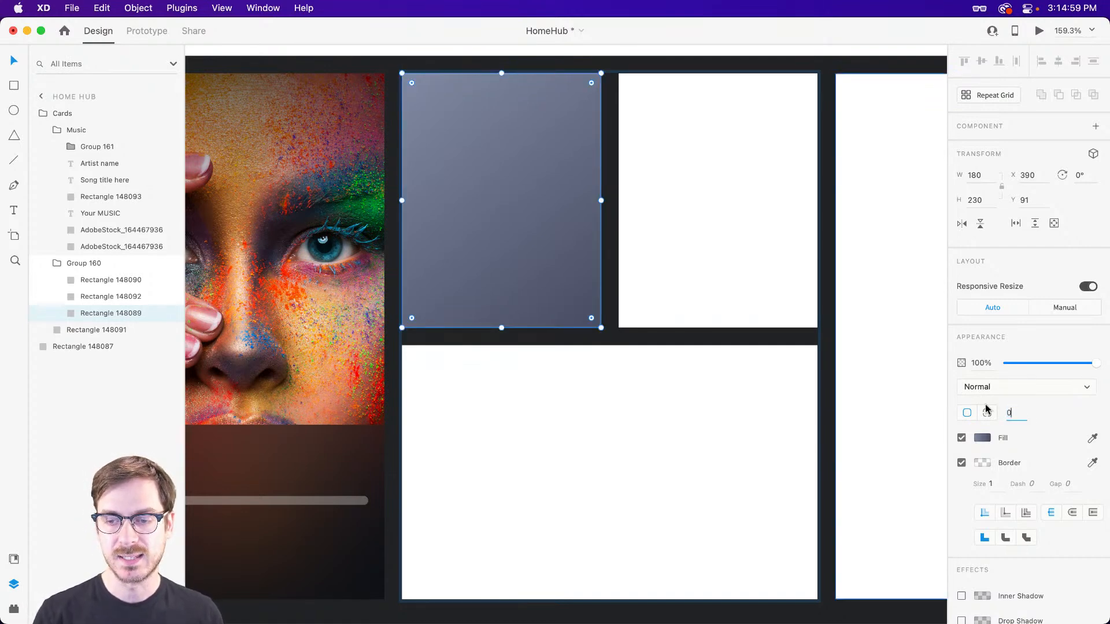
Copy the music card's "Your MUSIC" heading into the upper-left area of the gradient card.
{"action": "scroll", "coordinate": [567, 240], "scroll_direction": "left", "scroll_amount": 5}
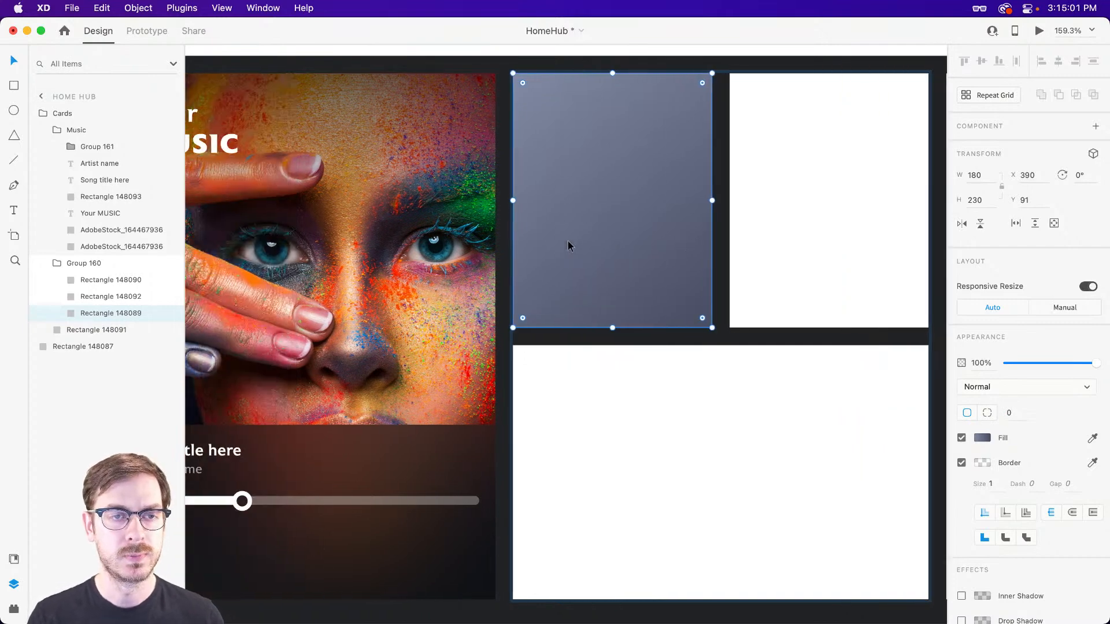
{"action": "scroll", "coordinate": [578, 241], "scroll_direction": "left", "scroll_amount": 6}
{"action": "left_click", "coordinate": [359, 149]}
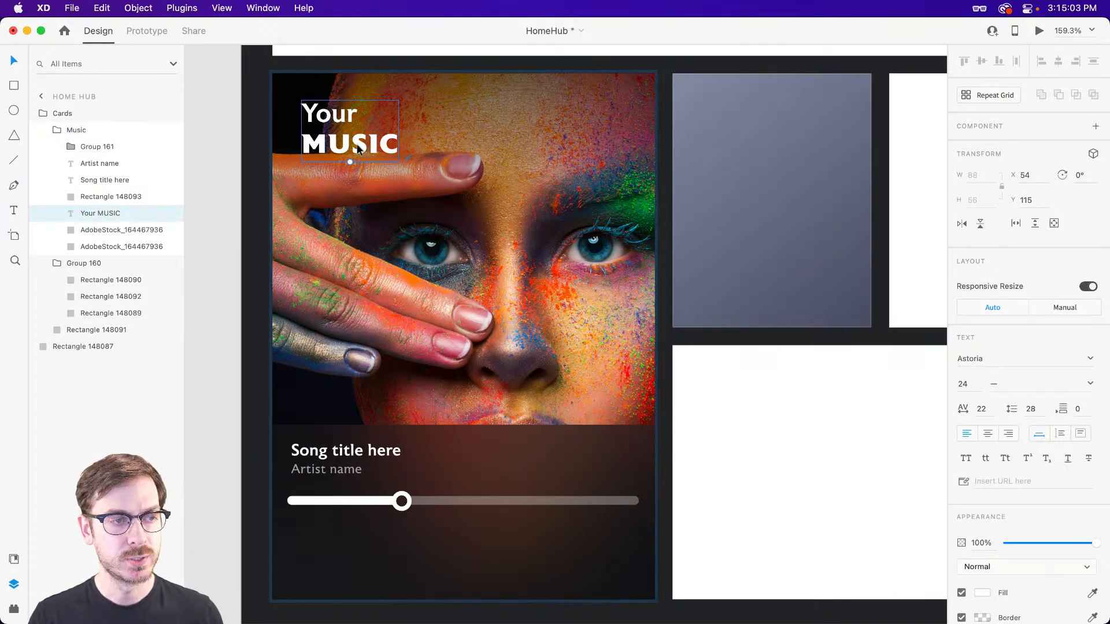
{"action": "scroll", "coordinate": [698, 164], "scroll_direction": "up", "scroll_amount": 6}
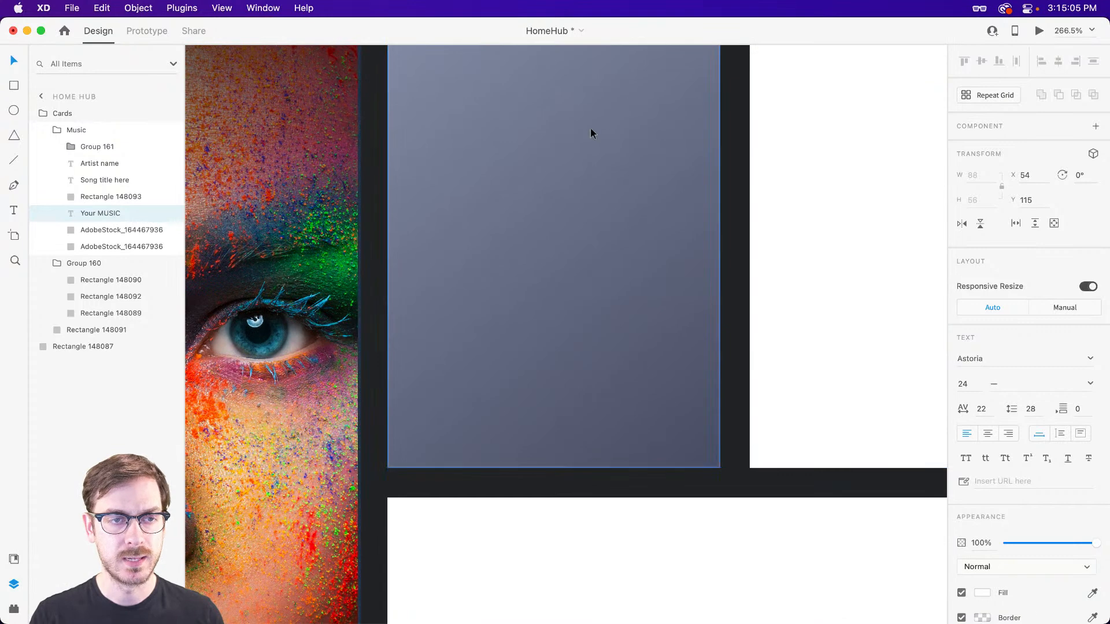
{"action": "left_click", "coordinate": [590, 133]}
{"action": "scroll", "coordinate": [591, 132], "scroll_direction": "up", "scroll_amount": 2}
{"action": "key", "text": "ctrl+v"}
{"action": "left_click_drag", "start_coordinate": [537, 350], "coordinate": [482, 202]}
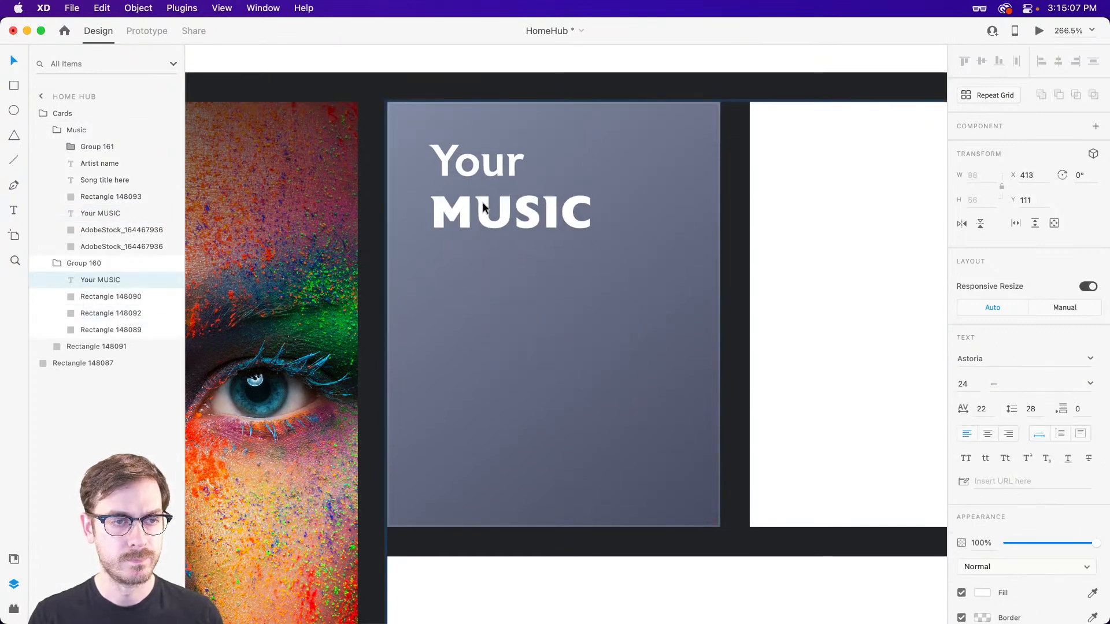
{"action": "scroll", "coordinate": [482, 202], "scroll_direction": "down", "scroll_amount": 6}
Place a horizontal guide along the top of the music card's heading text and nudge that heading left to X 52.
{"action": "left_click_drag", "start_coordinate": [384, 170], "coordinate": [676, 169]}
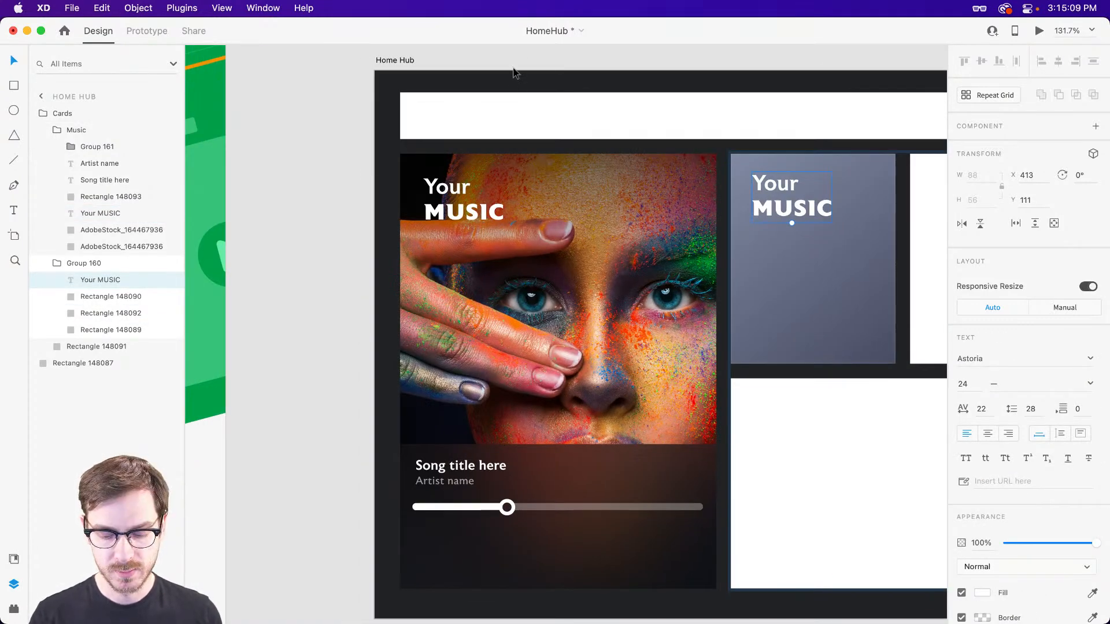
{"action": "left_click_drag", "start_coordinate": [514, 71], "coordinate": [523, 178]}
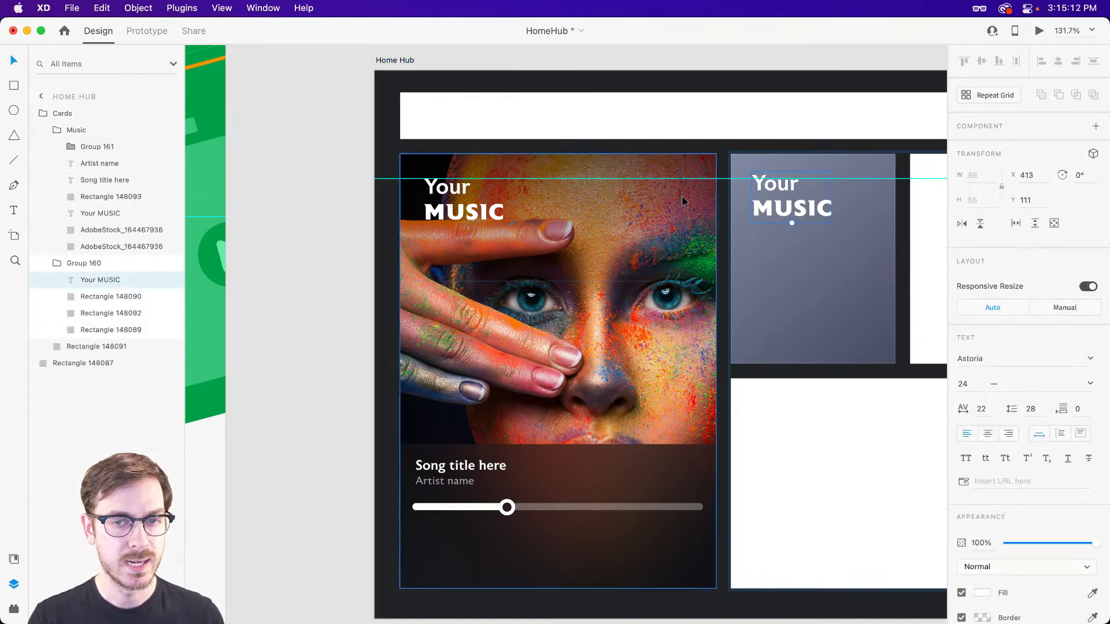
{"action": "left_click", "coordinate": [504, 208]}
{"action": "left_click", "coordinate": [504, 208]}
{"action": "key", "text": "alt"}
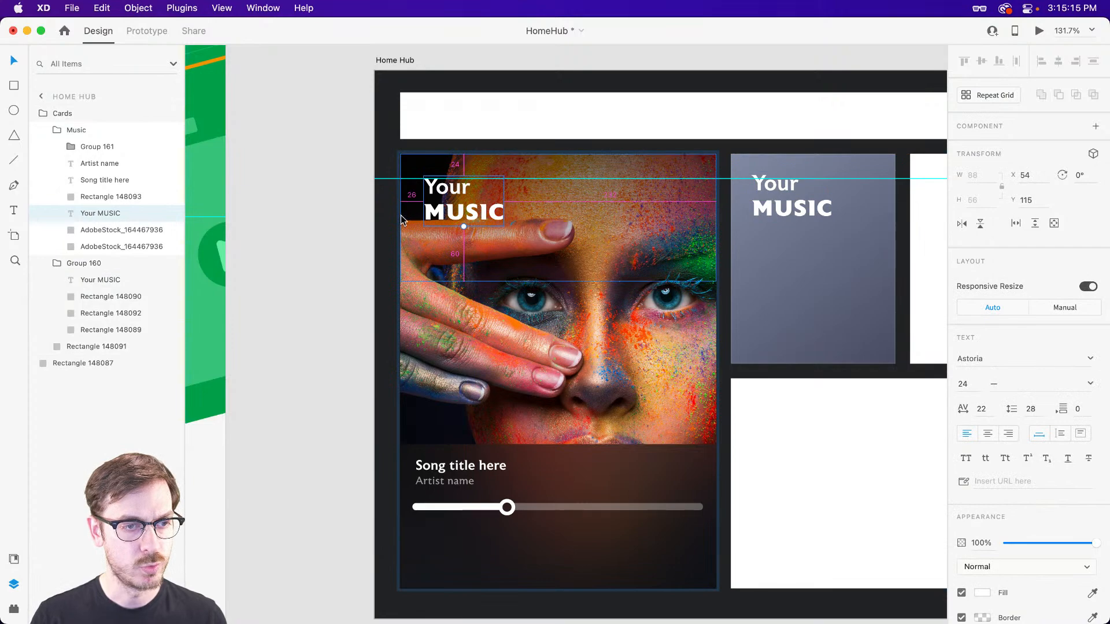
{"action": "scroll", "coordinate": [567, 228], "scroll_direction": "right", "scroll_amount": 2}
{"action": "key", "text": "Left"}
{"action": "key", "text": "Left"}
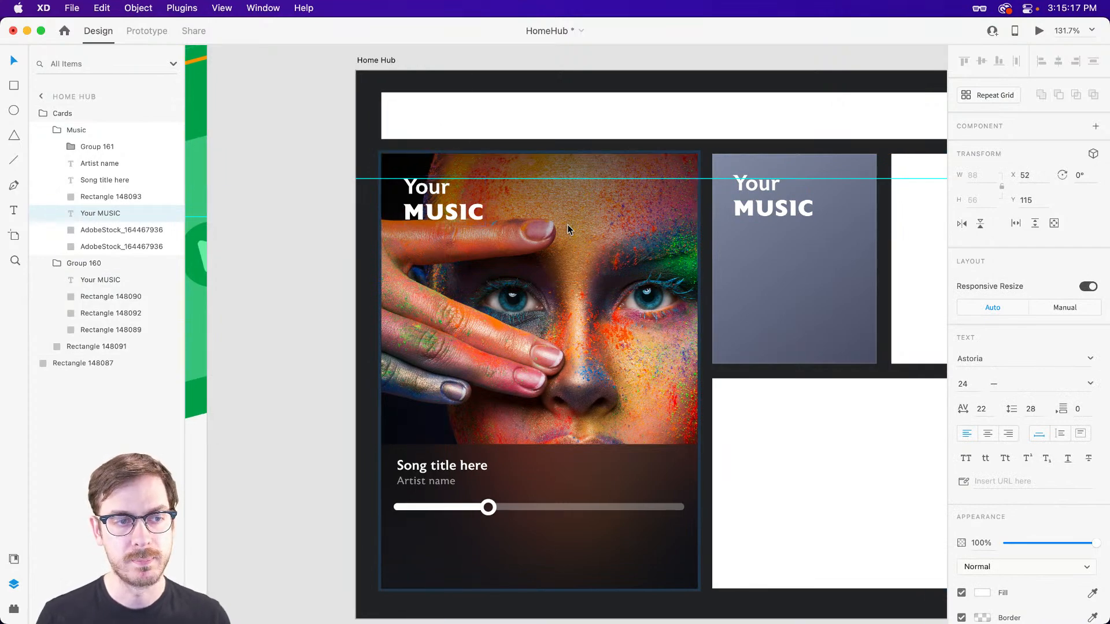
Align the copied heading on the gradient card with the guide, positioning it at X 414 and Y 115.
{"action": "scroll", "coordinate": [556, 221], "scroll_direction": "right", "scroll_amount": 5}
{"action": "scroll", "coordinate": [551, 202], "scroll_direction": "up", "scroll_amount": 3}
{"action": "scroll", "coordinate": [551, 202], "scroll_direction": "up", "scroll_amount": 3}
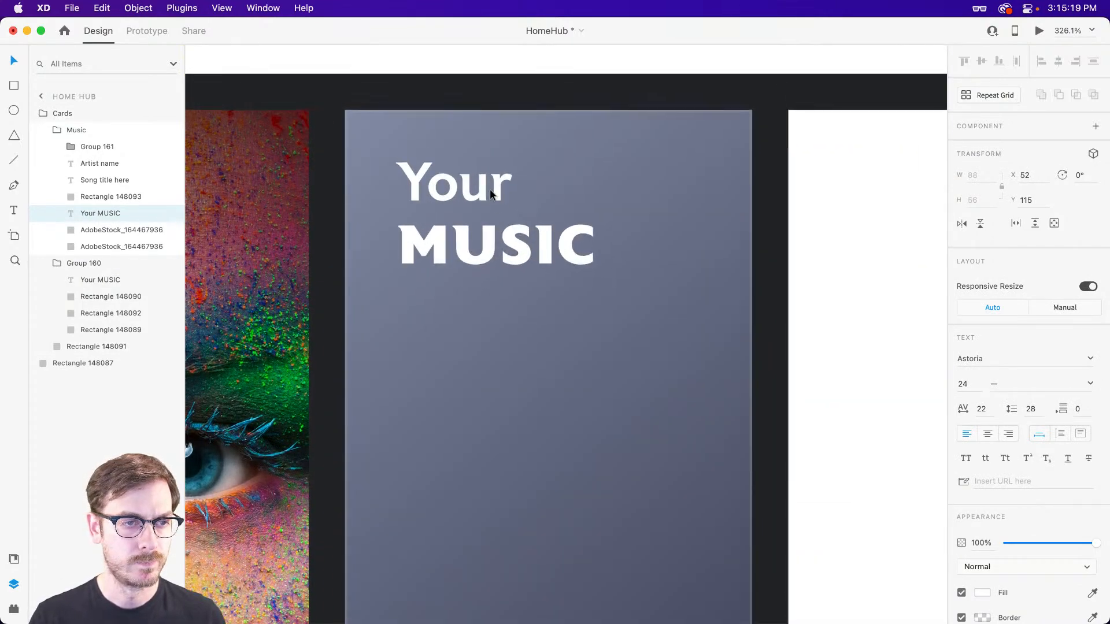
{"action": "left_click", "coordinate": [468, 248]}
{"action": "left_click", "coordinate": [453, 243]}
{"action": "key", "text": "Down"}
{"action": "key", "text": "Down"}
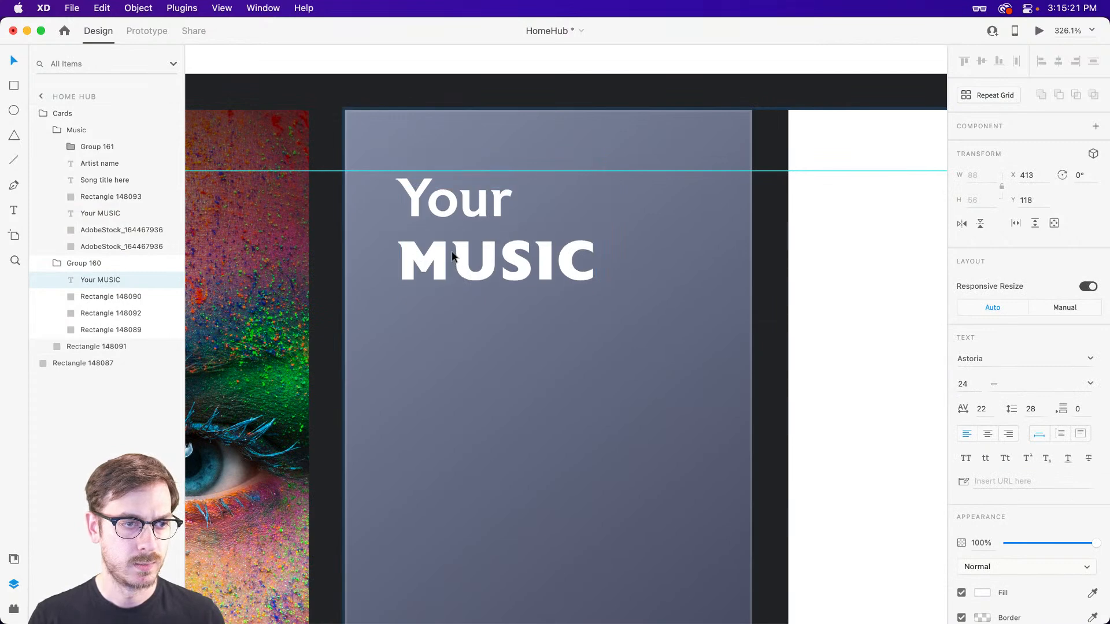
{"action": "key", "text": "Left"}
{"action": "key", "text": "Left"}
{"action": "key", "text": "Left"}
{"action": "key", "text": "Left"}
{"action": "key", "text": "Left"}
{"action": "key", "text": "Left"}
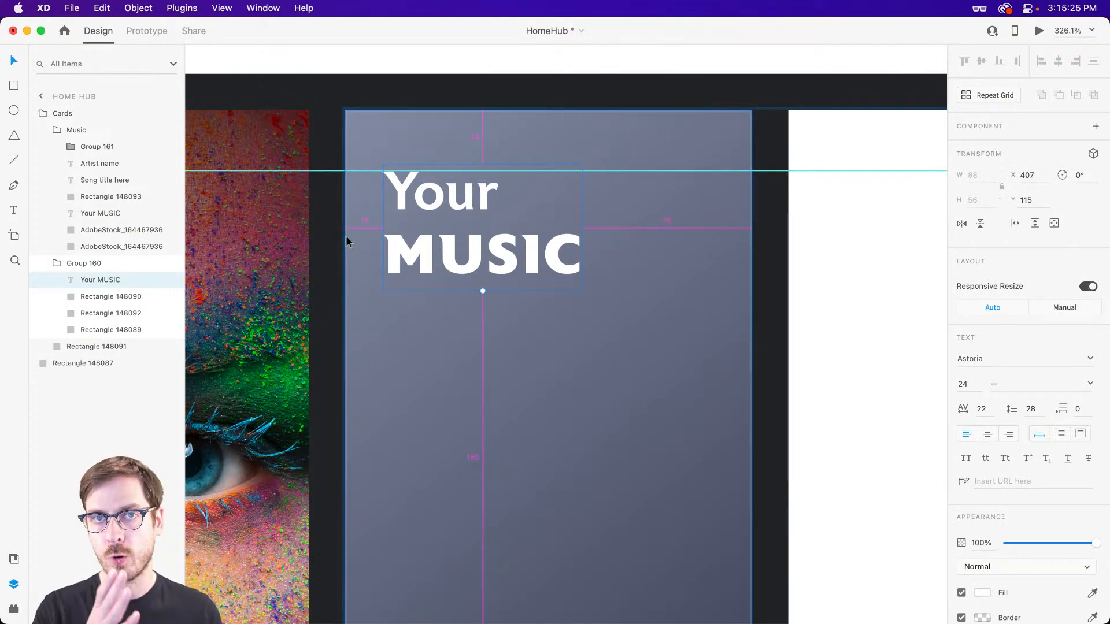
{"action": "key", "text": "Right"}
{"action": "key", "text": "Right"}
{"action": "key", "text": "Right"}
{"action": "key", "text": "Right"}
{"action": "key", "text": "Right"}
{"action": "key", "text": "Right"}
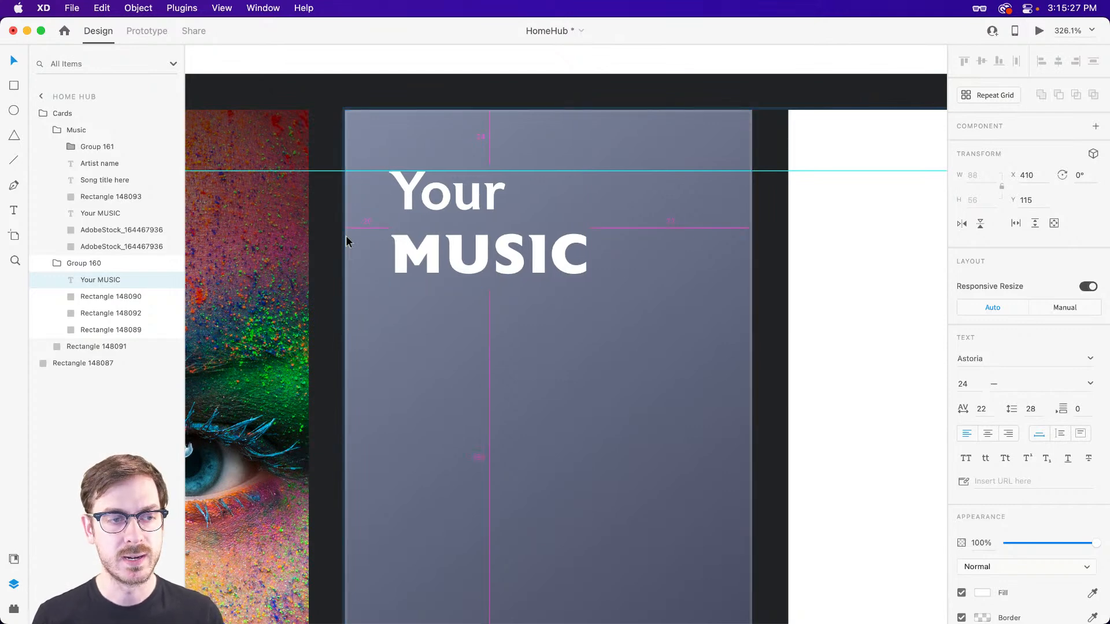
{"action": "key", "text": "Right"}
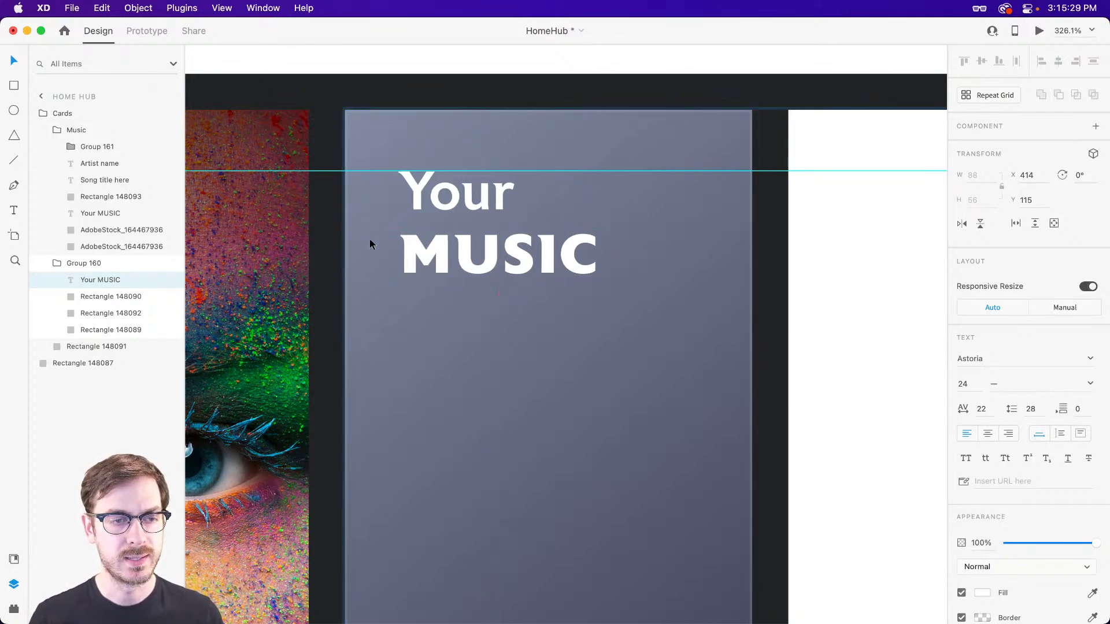
Replace the word MUSIC in the gradient card's heading with LIGHTS and set that word in Extra Bold.
{"action": "double_click", "coordinate": [490, 259]}
{"action": "double_click", "coordinate": [490, 258]}
{"action": "type", "text": "LIGHT"}
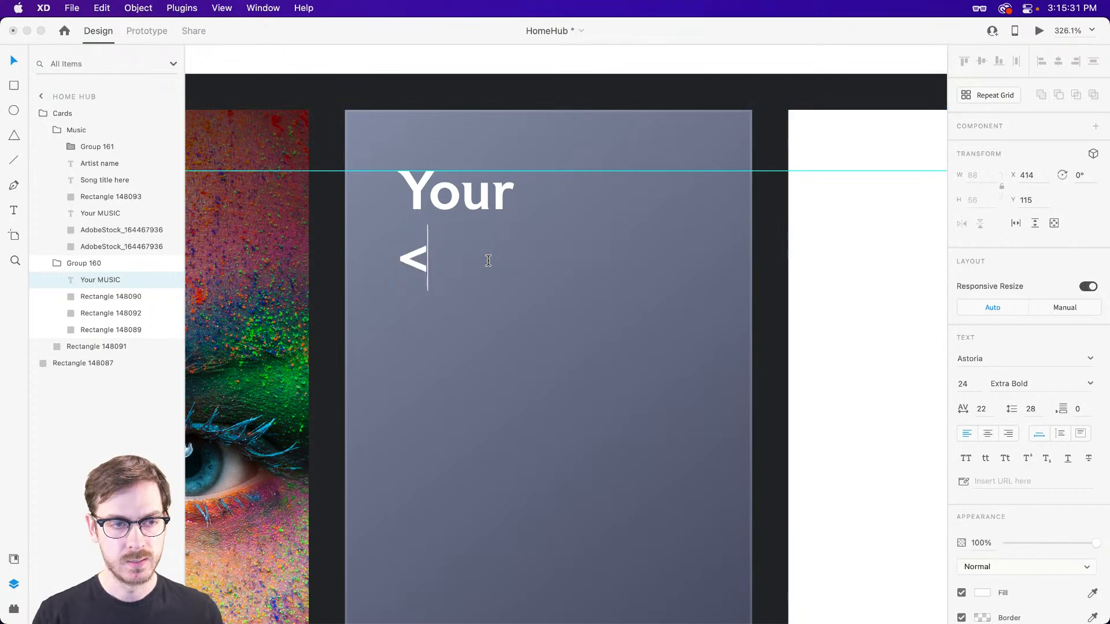
{"action": "type", "text": "S"}
{"action": "key", "text": "Escape"}
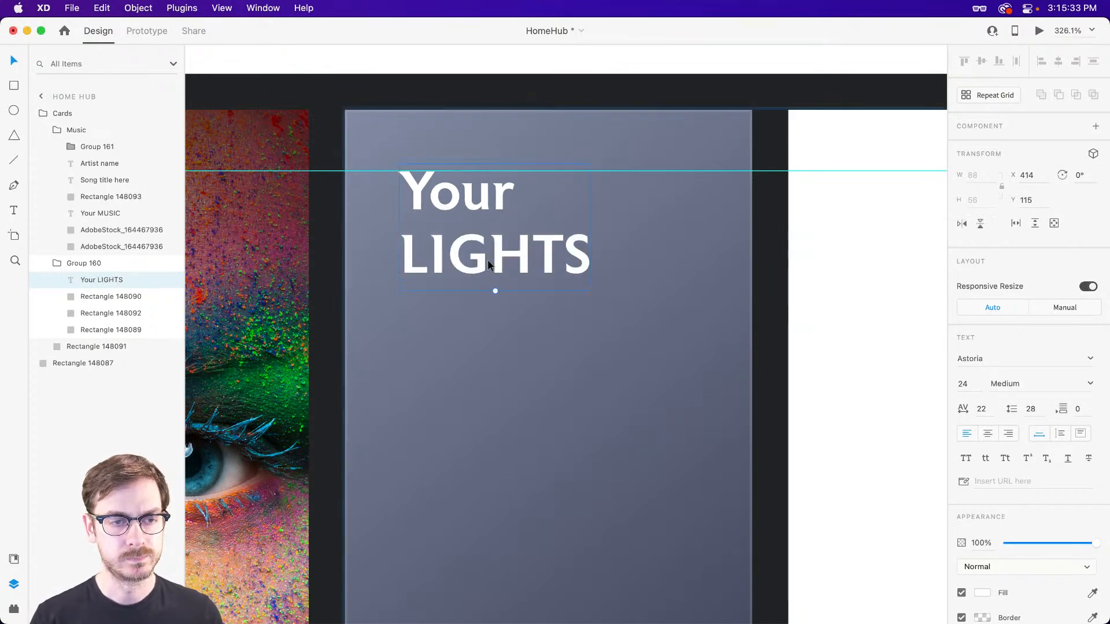
{"action": "double_click", "coordinate": [520, 259]}
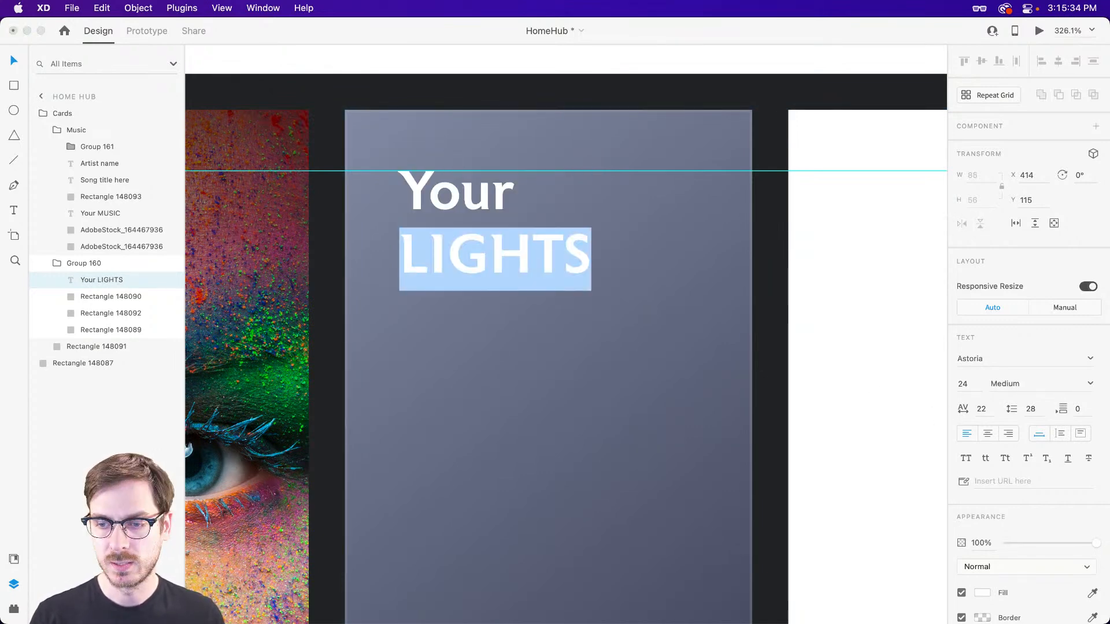
{"action": "left_click", "coordinate": [1090, 383]}
{"action": "left_click", "coordinate": [1011, 492]}
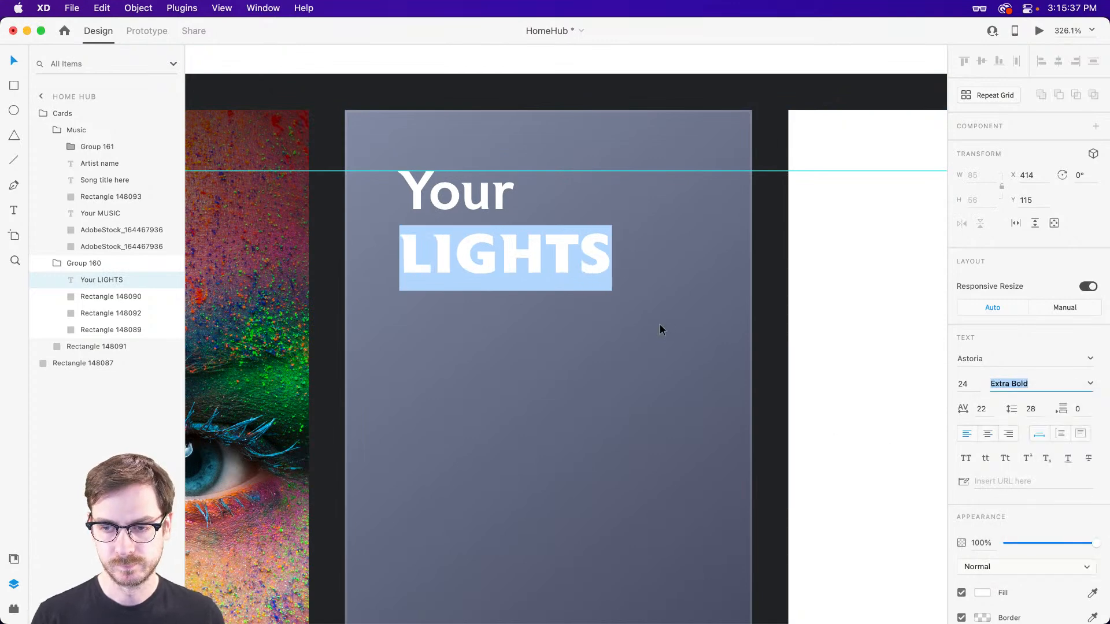
{"action": "key", "text": "Escape"}
Draw a rectangle about 29 by 49 in the lower-right area of the lights card.
{"action": "scroll", "coordinate": [500, 270], "scroll_direction": "down", "scroll_amount": 3}
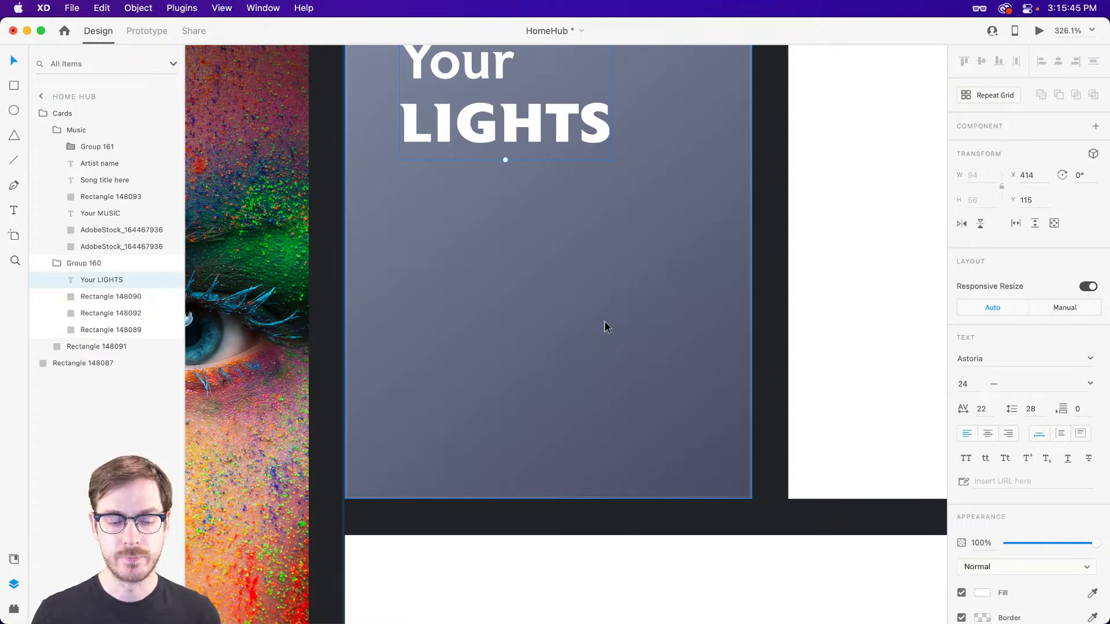
{"action": "key", "text": "r"}
{"action": "scroll", "coordinate": [633, 347], "scroll_direction": "up", "scroll_amount": 1}
{"action": "key", "text": "r"}
{"action": "left_click_drag", "start_coordinate": [616, 328], "coordinate": [680, 434]}
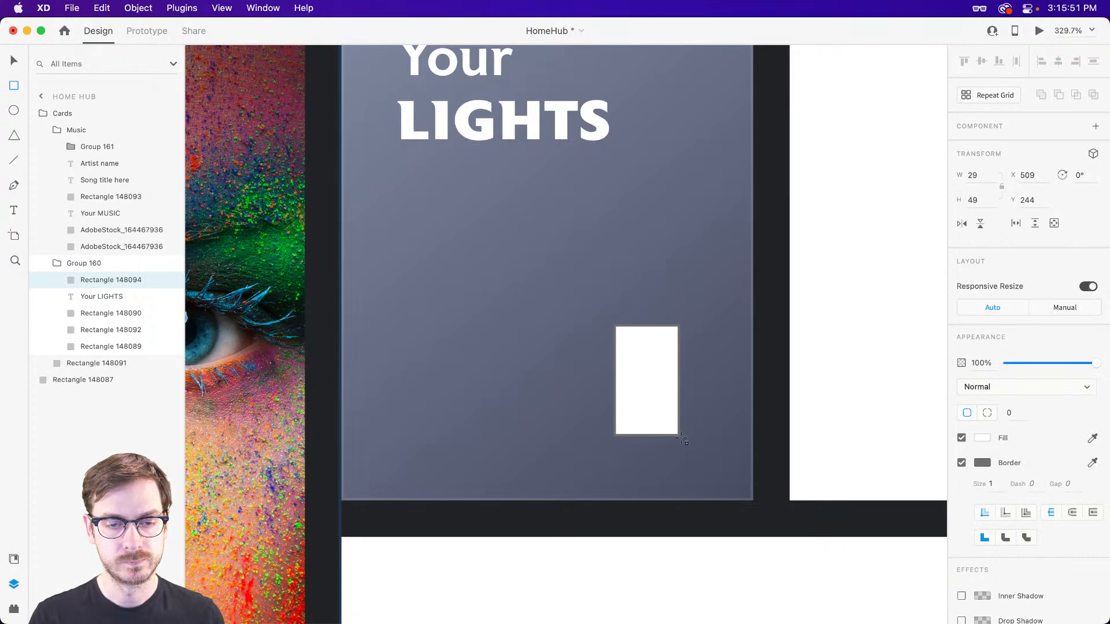
Round the small rectangle fully into a borderless pill and shift it closer to the card's lower-right corner, at about X 514, Y 248.
{"action": "key", "text": "v"}
{"action": "scroll", "coordinate": [658, 353], "scroll_direction": "up", "scroll_amount": 2}
{"action": "scroll", "coordinate": [654, 352], "scroll_direction": "up", "scroll_amount": 3}
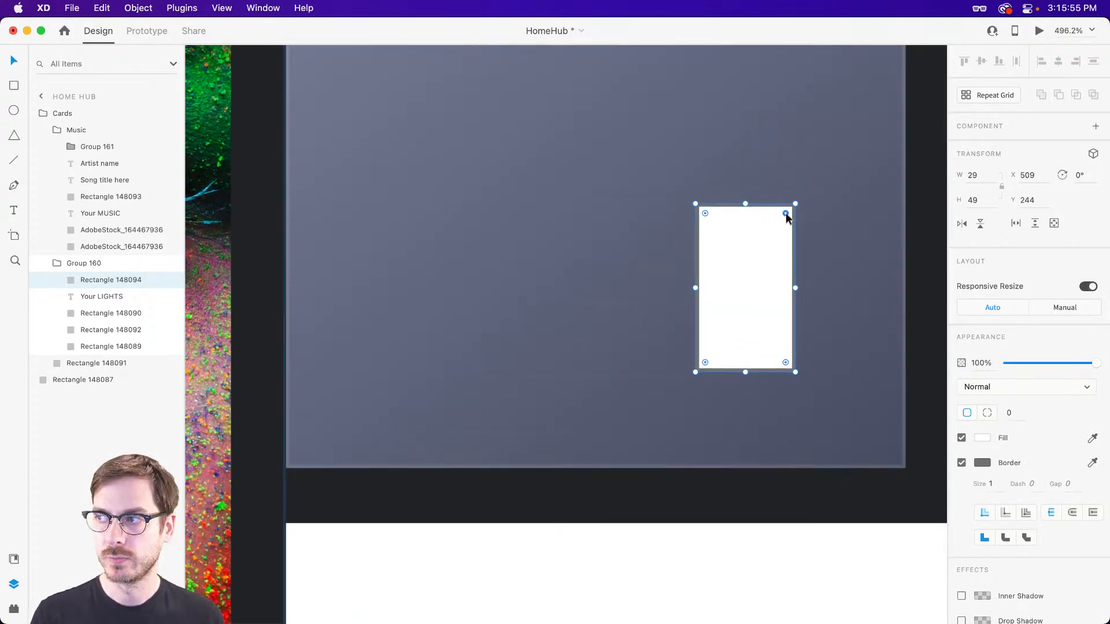
{"action": "left_click_drag", "start_coordinate": [785, 212], "coordinate": [716, 301]}
{"action": "left_click", "coordinate": [961, 463]}
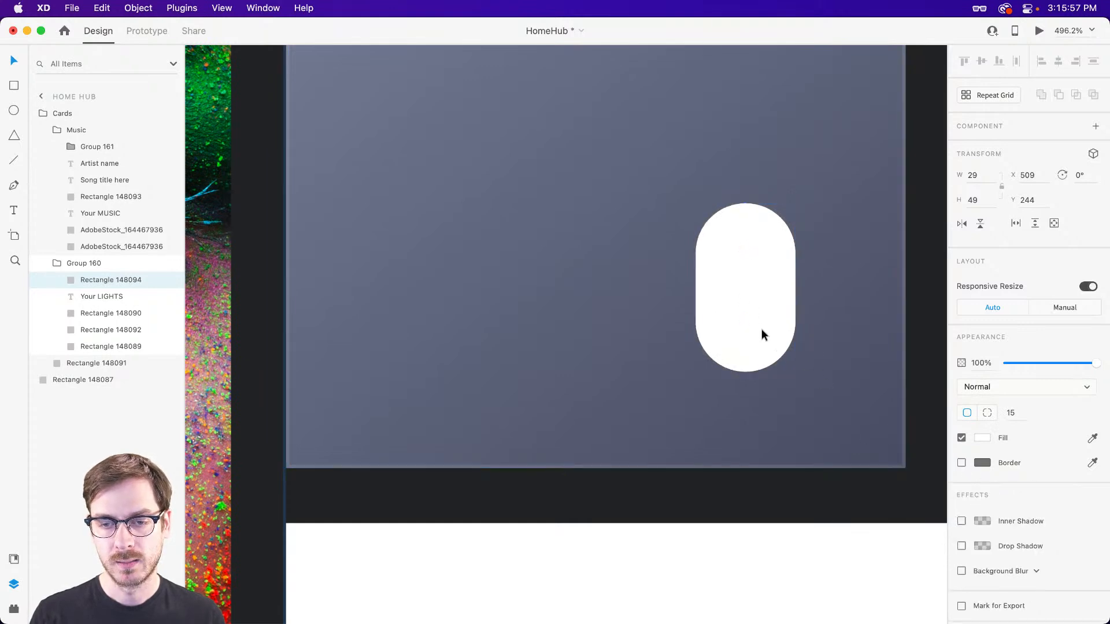
{"action": "left_click_drag", "start_coordinate": [764, 333], "coordinate": [776, 338]}
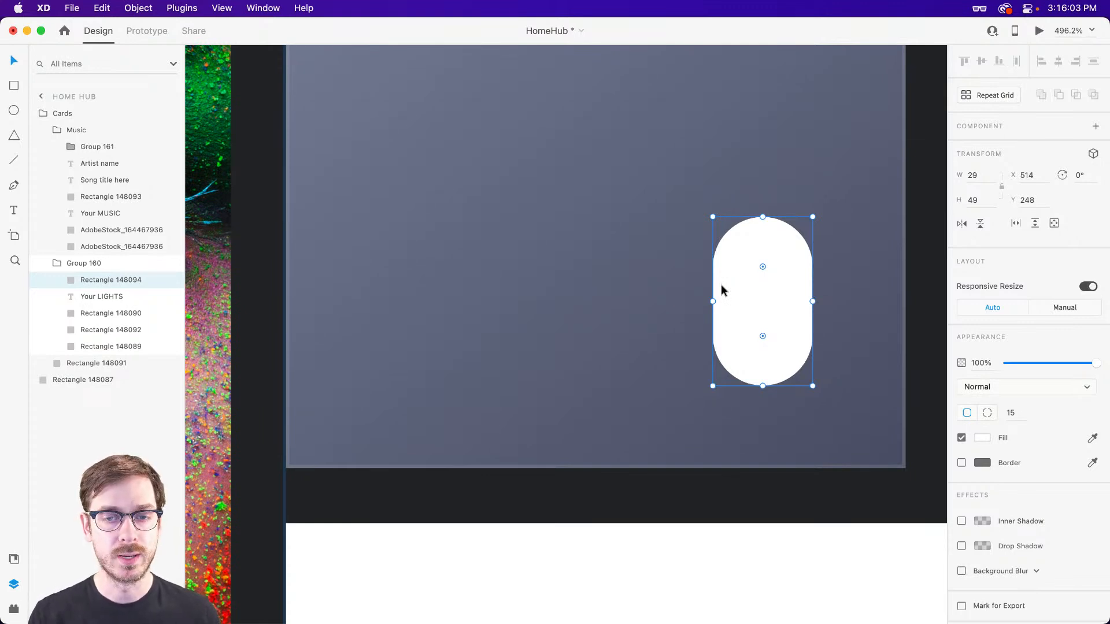
Draw a circle about 22 by 22 in the upper part of the pill as the toggle knob.
{"action": "key", "text": "e"}
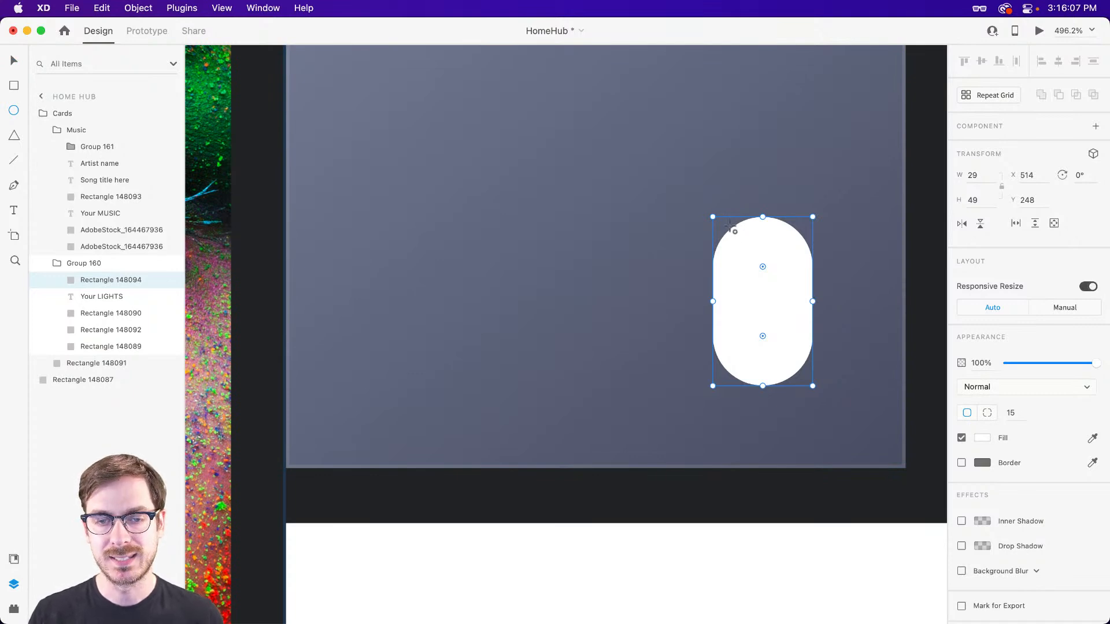
{"action": "left_click_drag", "start_coordinate": [763, 280], "coordinate": [802, 244]}
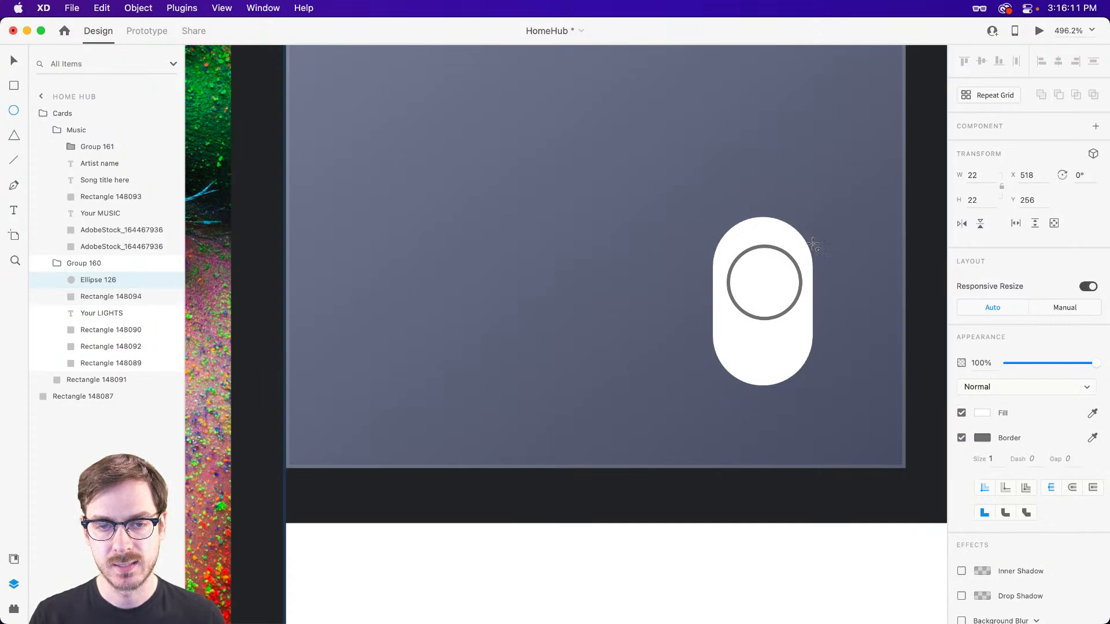
{"action": "key", "text": "v"}
{"action": "key", "text": "alt"}
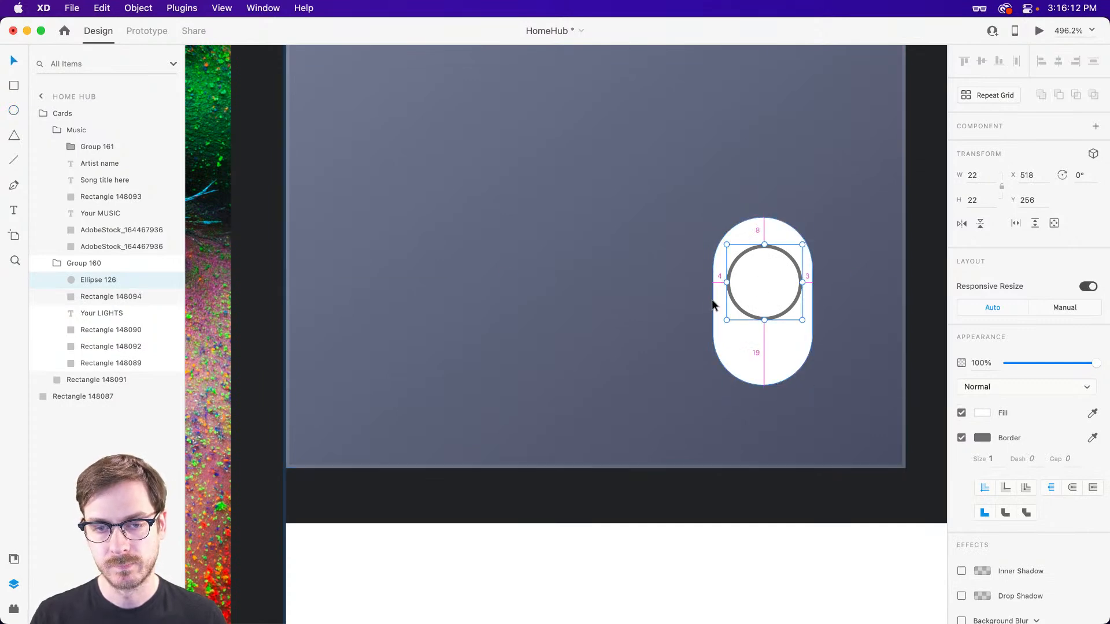
Resize the pill to 30 wide by 50 high and move the knob circle up inside it to Y 253.
{"action": "left_click", "coordinate": [765, 352]}
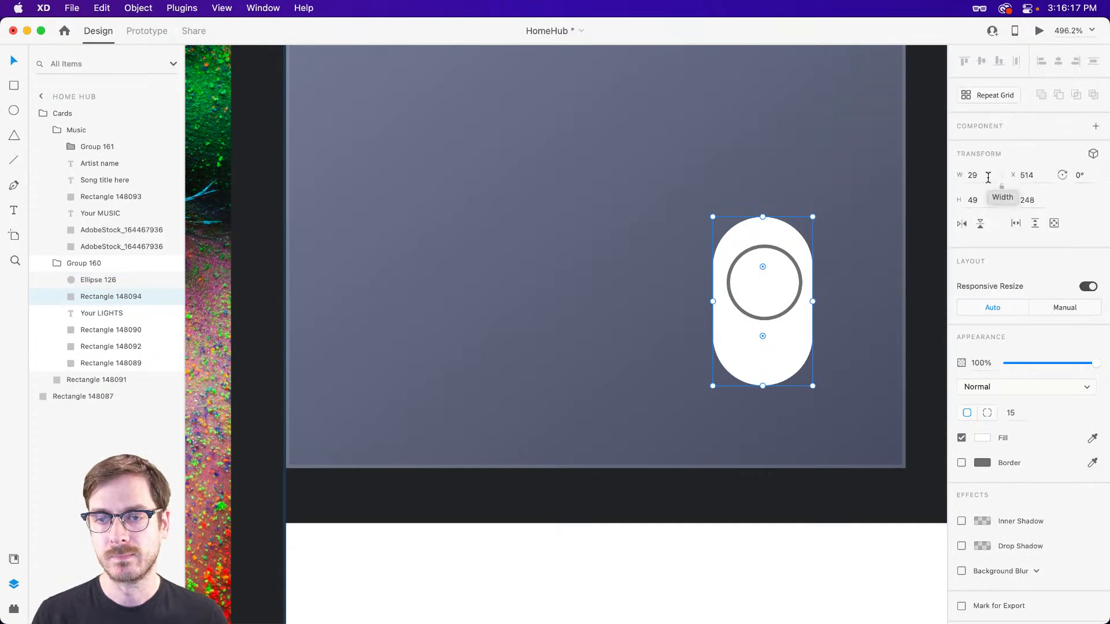
{"action": "left_click_drag", "start_coordinate": [988, 178], "coordinate": [988, 178]}
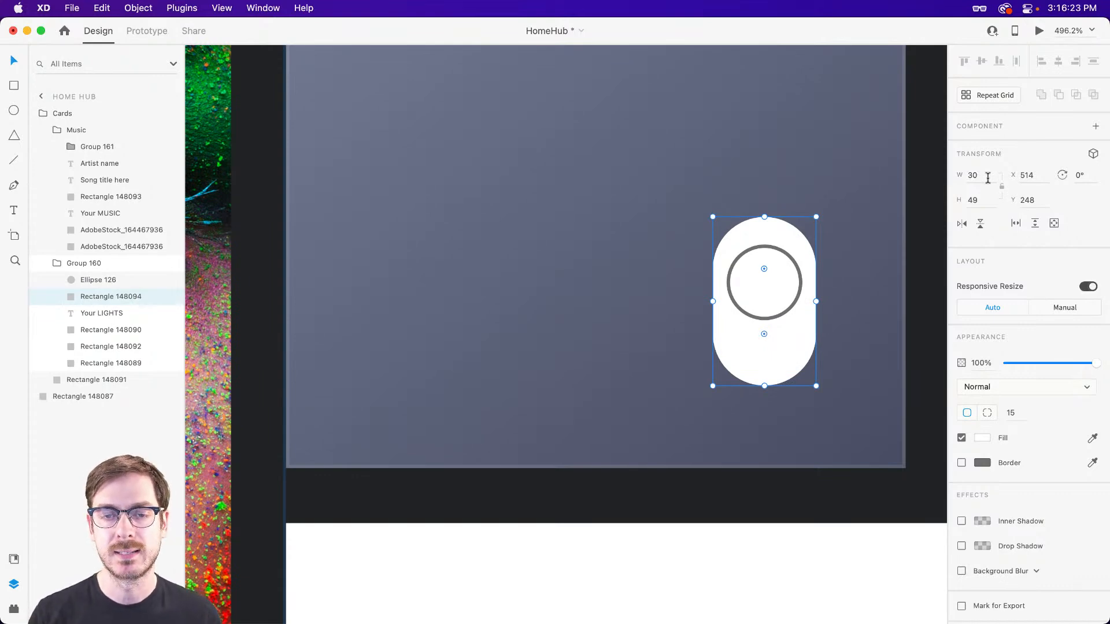
{"action": "left_click", "coordinate": [971, 201]}
{"action": "key", "text": "Up"}
{"action": "key", "text": "Return"}
{"action": "left_click_drag", "start_coordinate": [745, 285], "coordinate": [747, 275]}
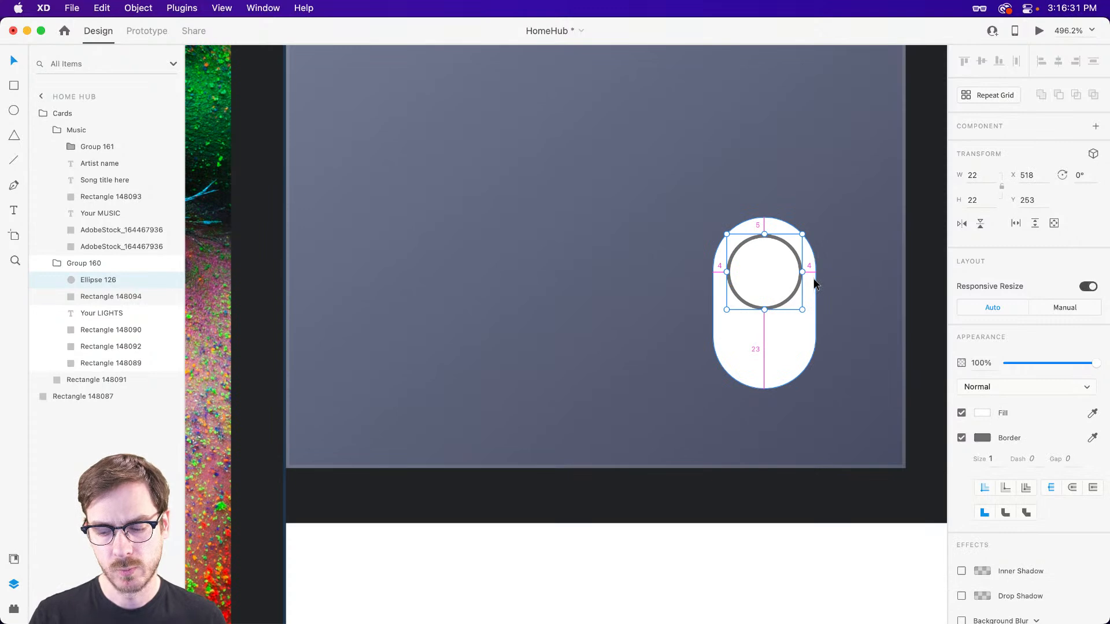
Nudge the knob circle up to Y 252 and restyle it without a border and with the blue fill #3E5AF7.
{"action": "key", "text": "Up"}
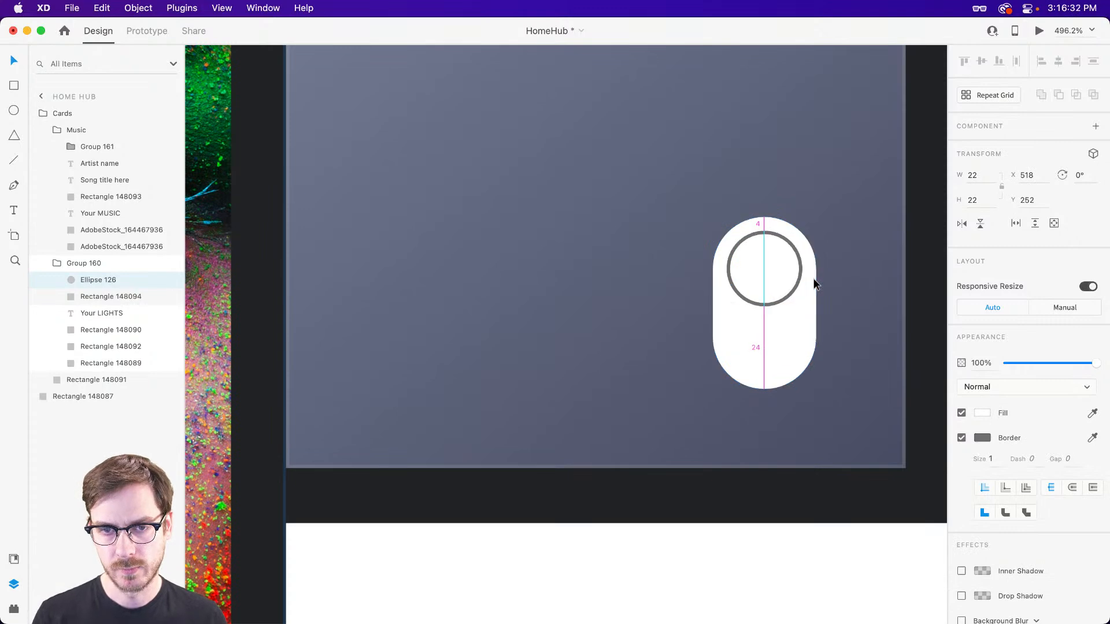
{"action": "left_click", "coordinate": [962, 437]}
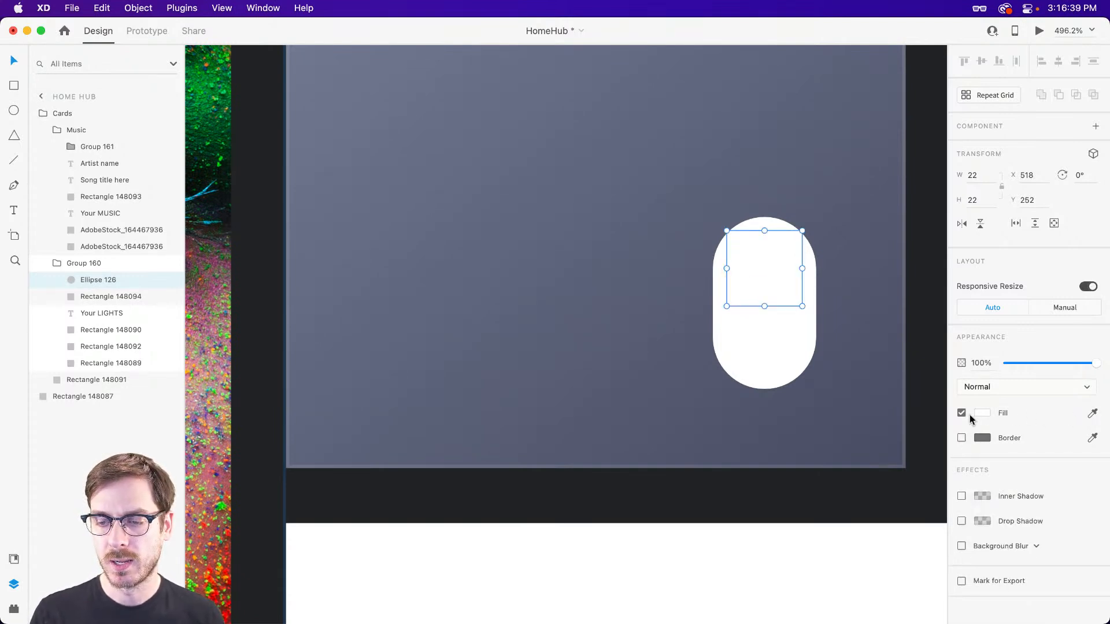
{"action": "left_click", "coordinate": [981, 413]}
{"action": "left_click", "coordinate": [936, 389]}
{"action": "left_click", "coordinate": [896, 356]}
{"action": "left_click_drag", "start_coordinate": [895, 355], "coordinate": [896, 350]}
{"action": "left_click_drag", "start_coordinate": [936, 389], "coordinate": [936, 386]}
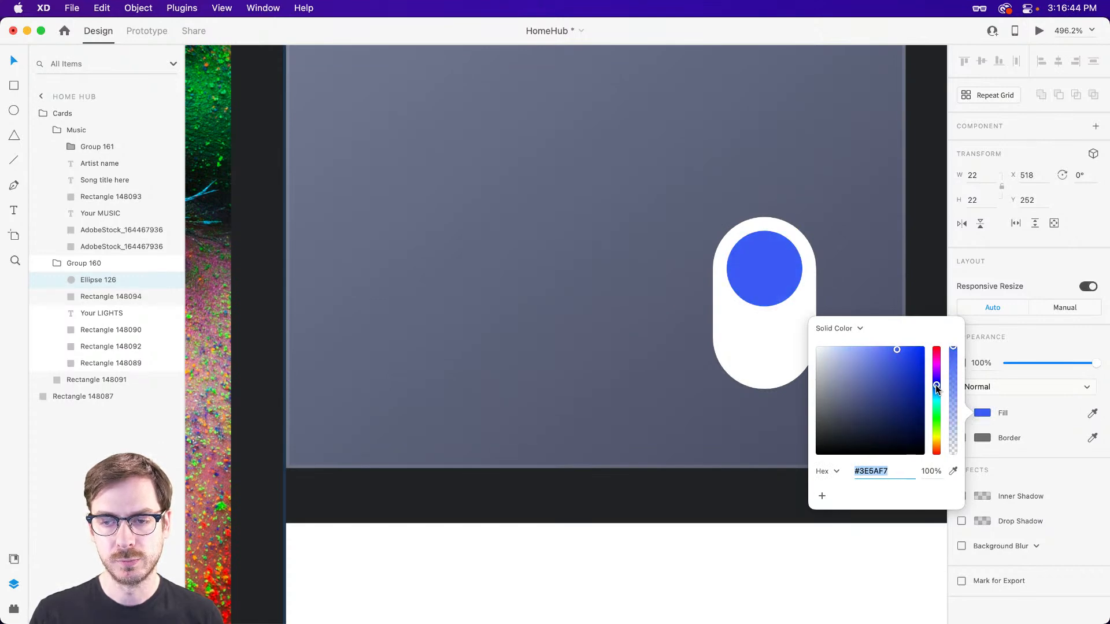
{"action": "left_click", "coordinate": [1035, 345]}
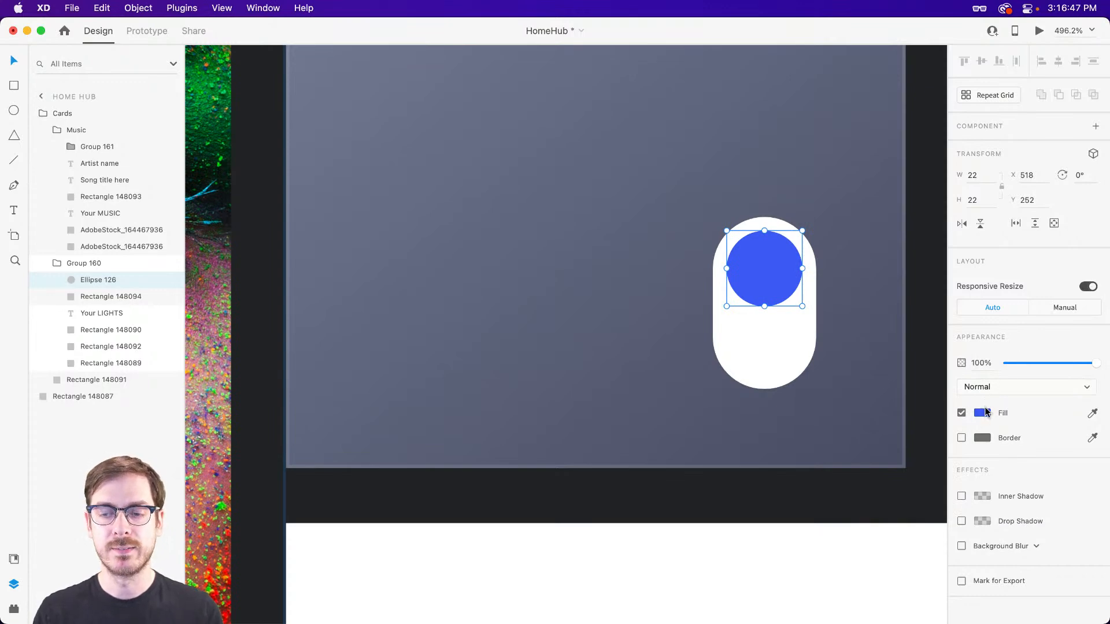
Try a near-black navy fill on the knob circle and undo it.
{"action": "left_click", "coordinate": [985, 413]}
{"action": "left_click_drag", "start_coordinate": [898, 423], "coordinate": [865, 436]}
{"action": "left_click", "coordinate": [1026, 335]}
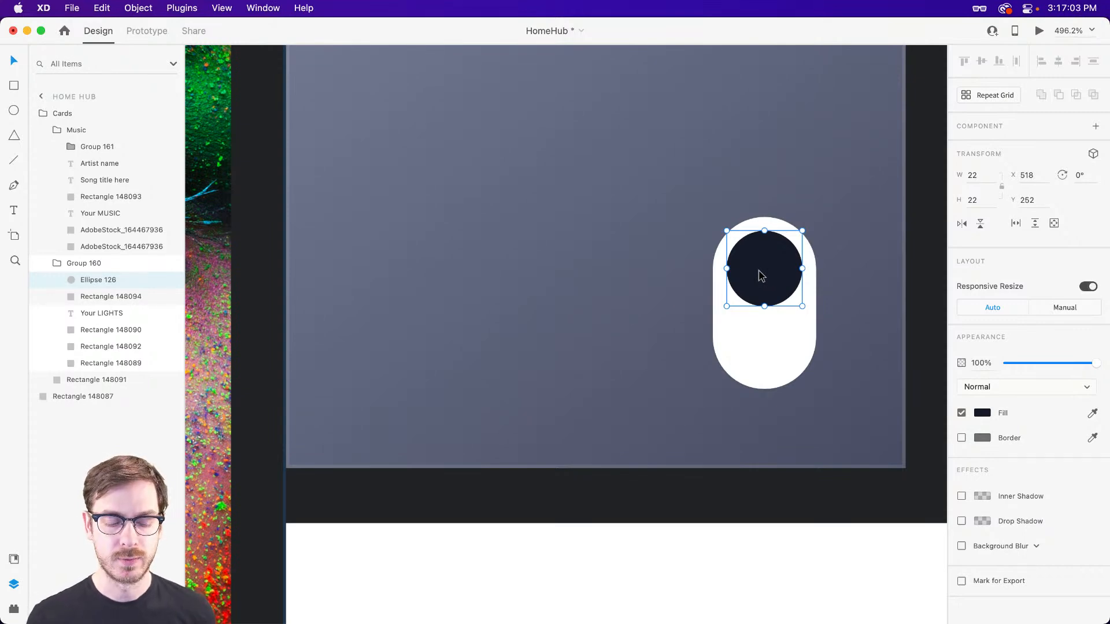
{"action": "key", "text": "super+z"}
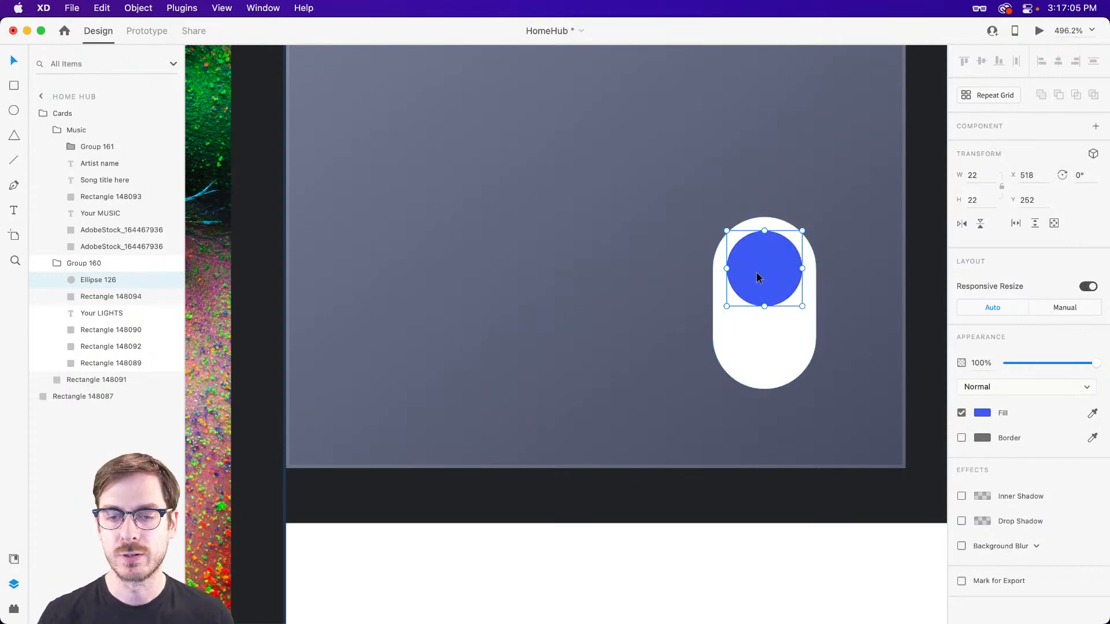
Group the knob circle with the white pill and name the group Toggle.
{"action": "left_click", "coordinate": [766, 343], "text": "shift"}
{"action": "key", "text": "super+g"}
{"action": "double_click", "coordinate": [87, 279]}
{"action": "type", "text": "Toggle"}
{"action": "key", "text": "Return"}
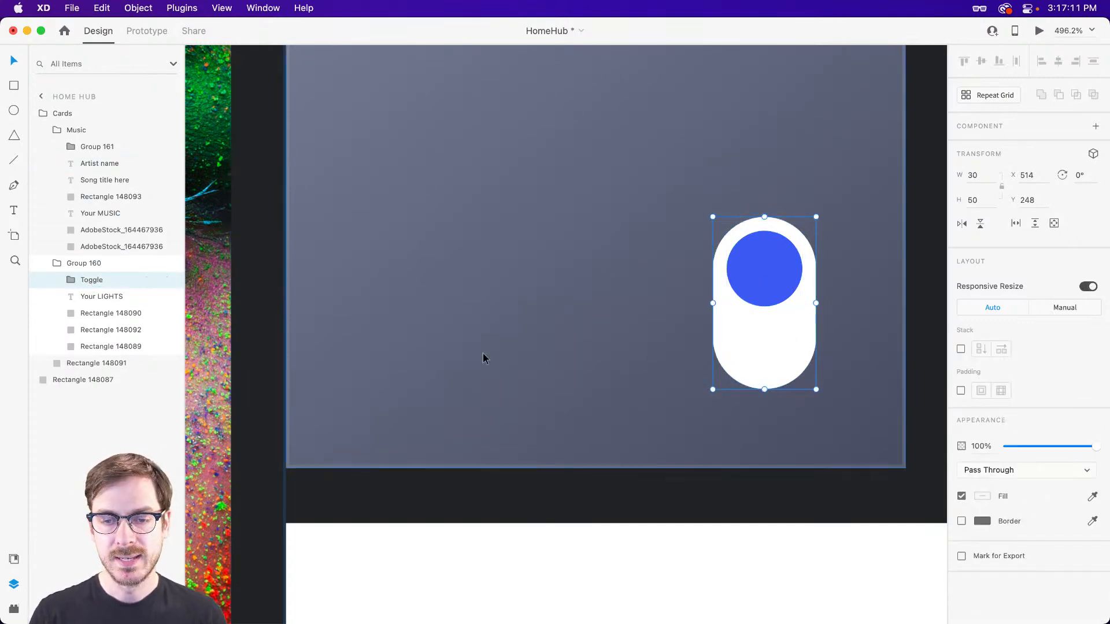
Move the Toggle group down to Y 250 and convert it into a component.
{"action": "left_click_drag", "start_coordinate": [793, 314], "coordinate": [793, 321]}
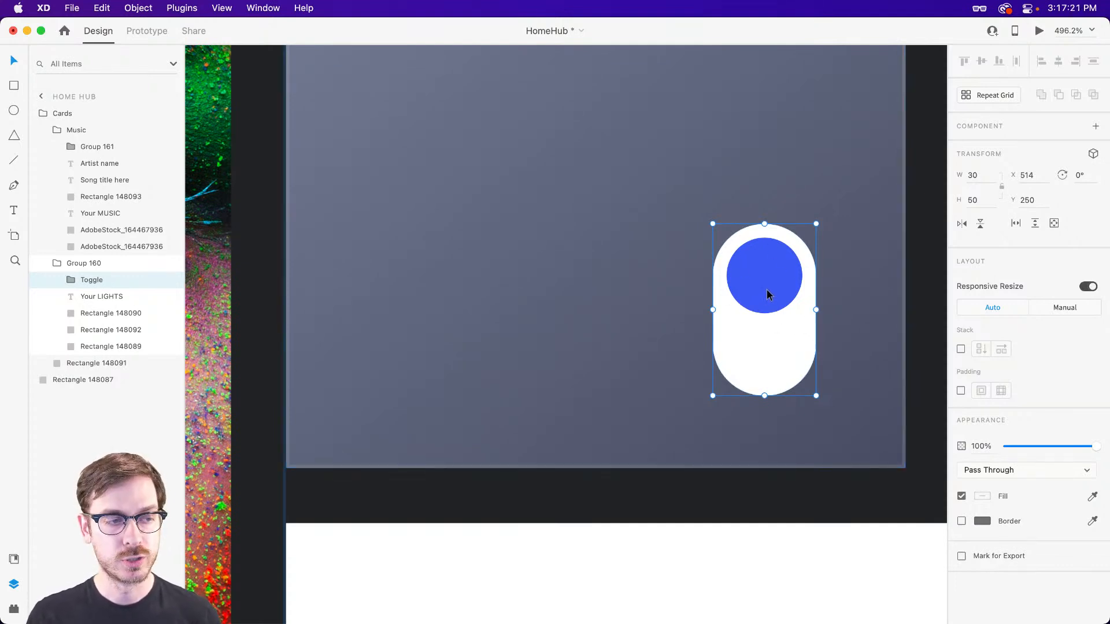
{"action": "scroll", "coordinate": [765, 295], "scroll_direction": "up", "scroll_amount": 5}
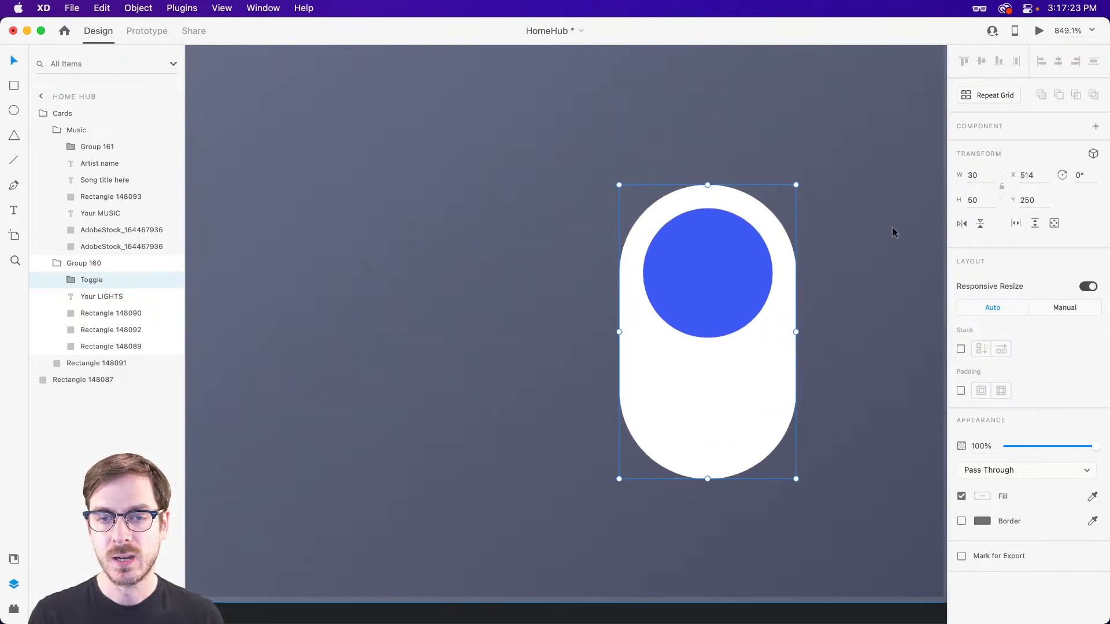
{"action": "left_click", "coordinate": [1095, 128]}
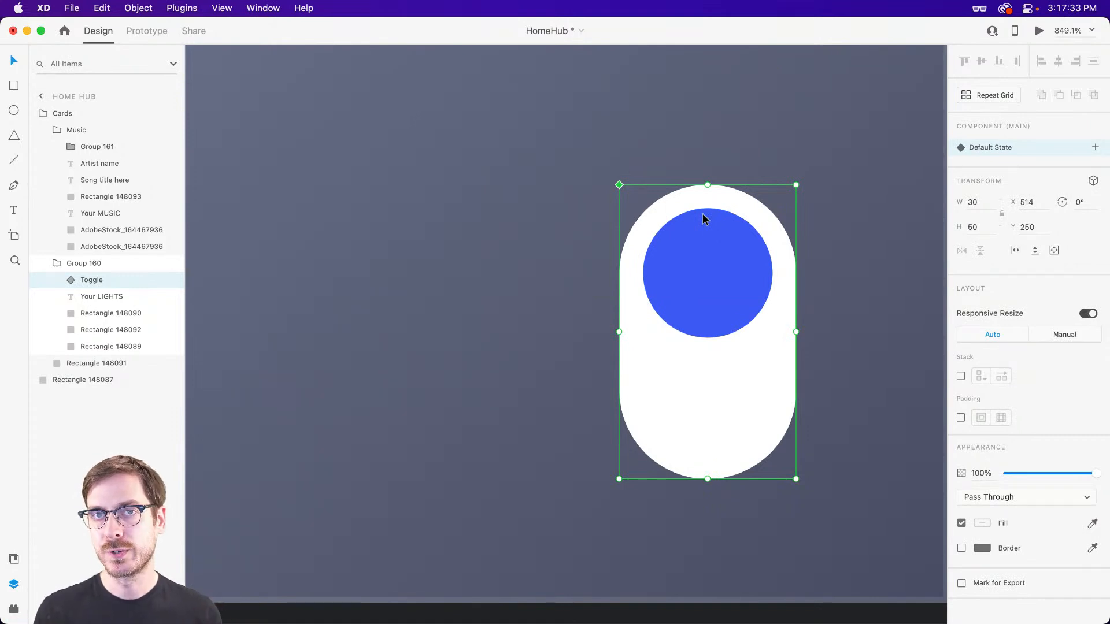
Add a toggle state named Off to the Toggle component.
{"action": "left_click", "coordinate": [1092, 149]}
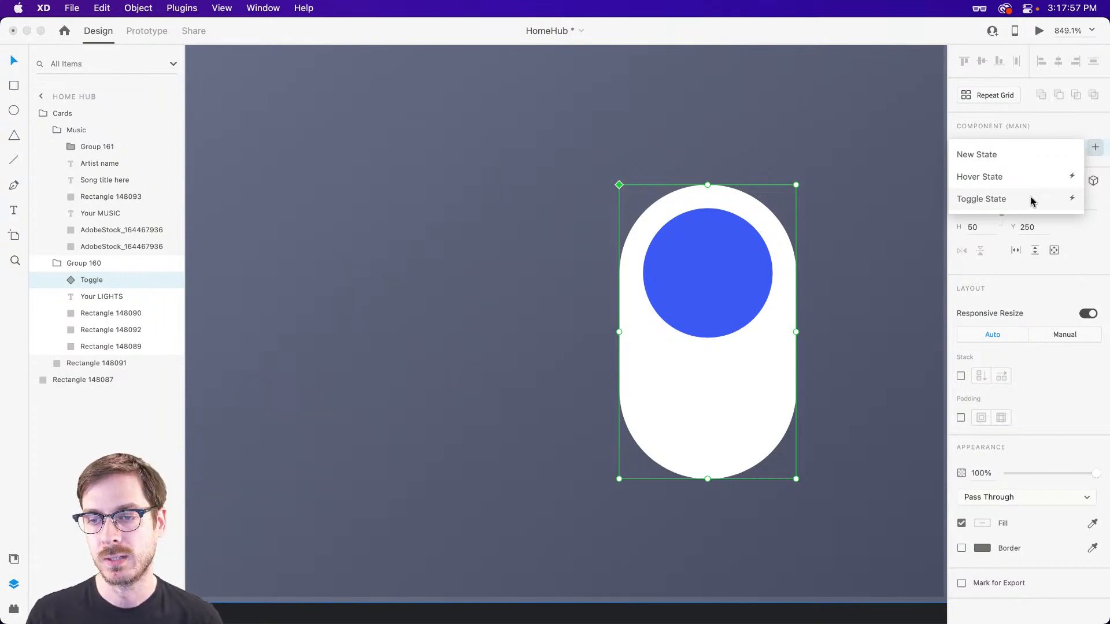
{"action": "left_click", "coordinate": [1034, 200]}
{"action": "type", "text": "Off"}
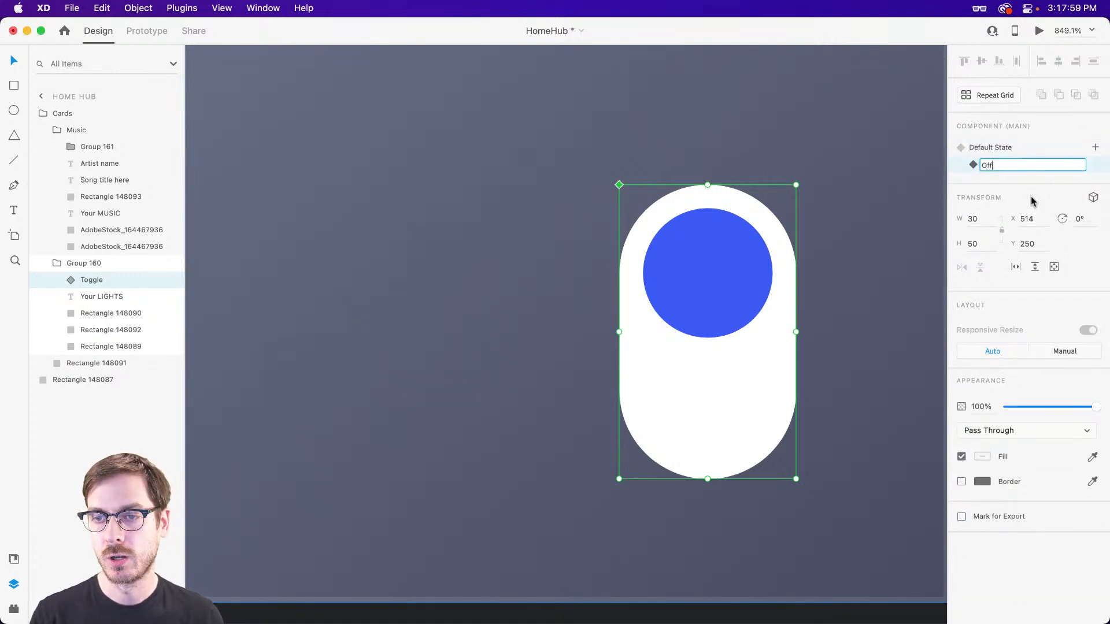
{"action": "key", "text": "Return"}
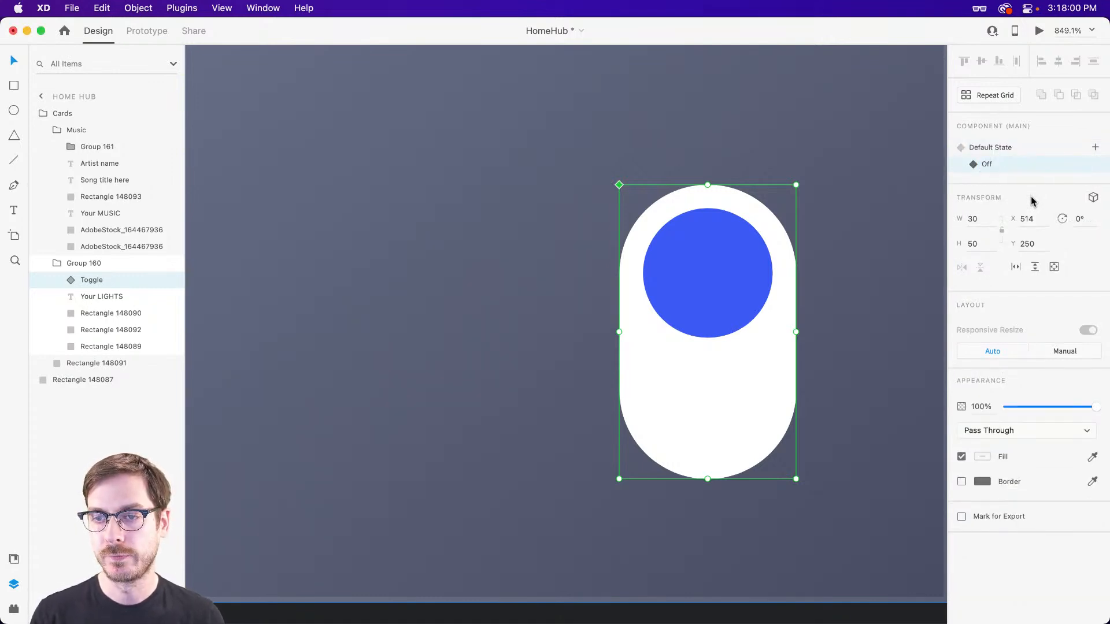
In the Off state, move the knob to the pill's lower end at Y 274 and fill it light lavender.
{"action": "double_click", "coordinate": [716, 271]}
{"action": "left_click_drag", "start_coordinate": [715, 258], "coordinate": [700, 376]}
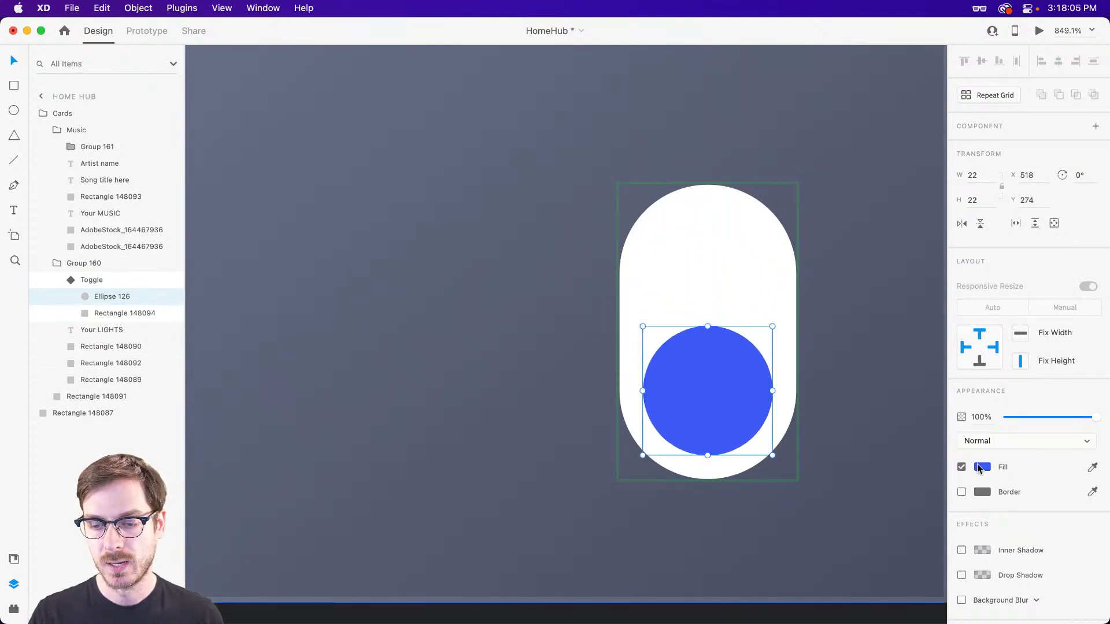
{"action": "left_click", "coordinate": [982, 467]}
{"action": "left_click", "coordinate": [873, 477]}
{"action": "mouse_move", "coordinate": [873, 477]}
{"action": "left_mouse_down"}
{"action": "mouse_move", "coordinate": [841, 485]}
{"action": "mouse_move", "coordinate": [852, 472]}
{"action": "left_mouse_up"}
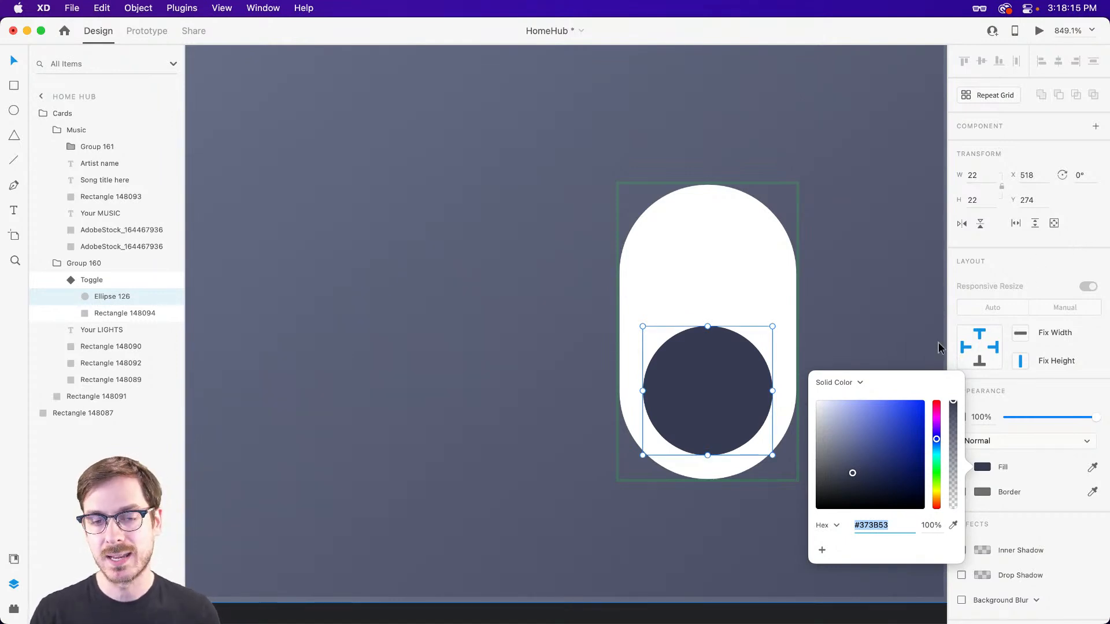
{"action": "left_click_drag", "start_coordinate": [833, 425], "coordinate": [835, 414]}
Fill the pill of the Off state with a dark slate colour.
{"action": "left_click", "coordinate": [713, 270]}
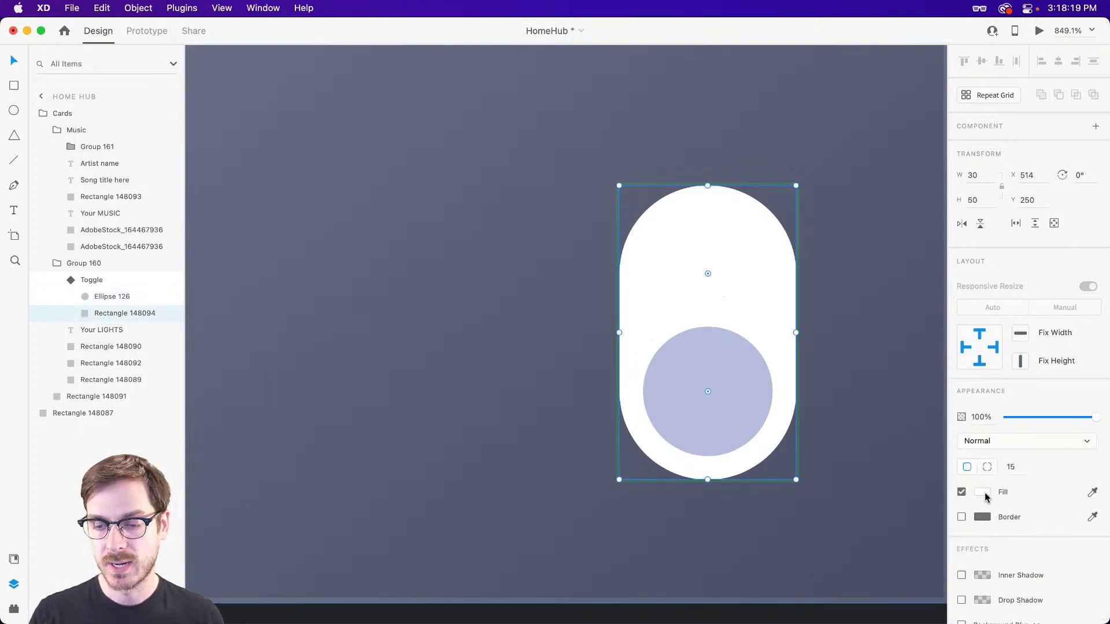
{"action": "left_click", "coordinate": [981, 492]}
{"action": "left_click_drag", "start_coordinate": [860, 507], "coordinate": [840, 508]}
{"action": "left_click_drag", "start_coordinate": [936, 488], "coordinate": [937, 463]}
{"action": "left_click", "coordinate": [727, 283]}
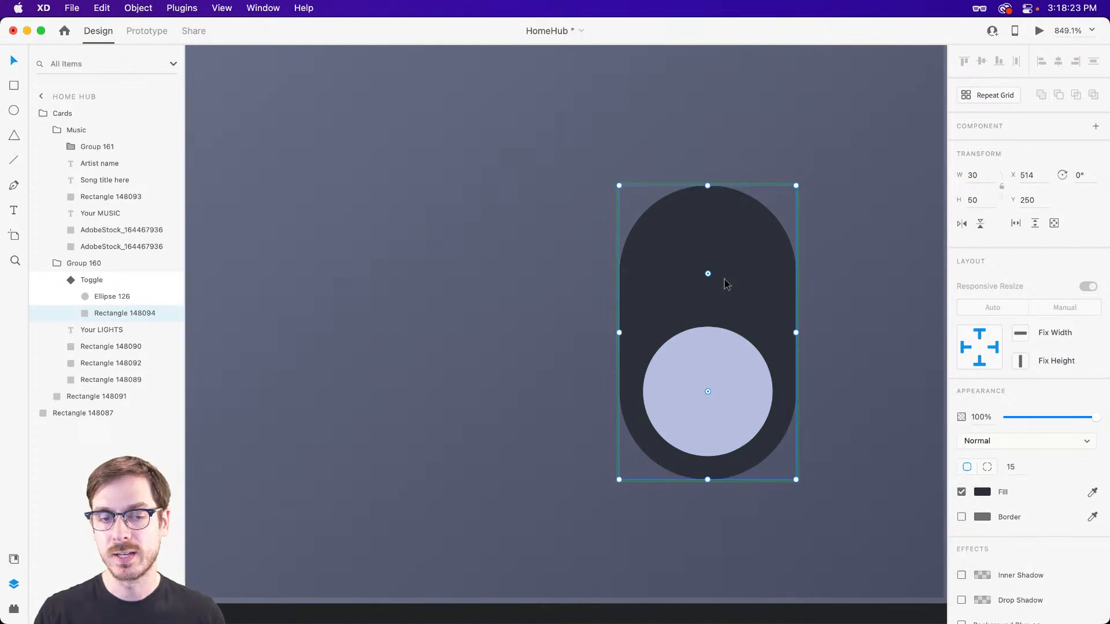
Check the Off toggle in the preview, and lighten its knob fill to a very pale grey-lavender.
{"action": "key", "text": "super+Return"}
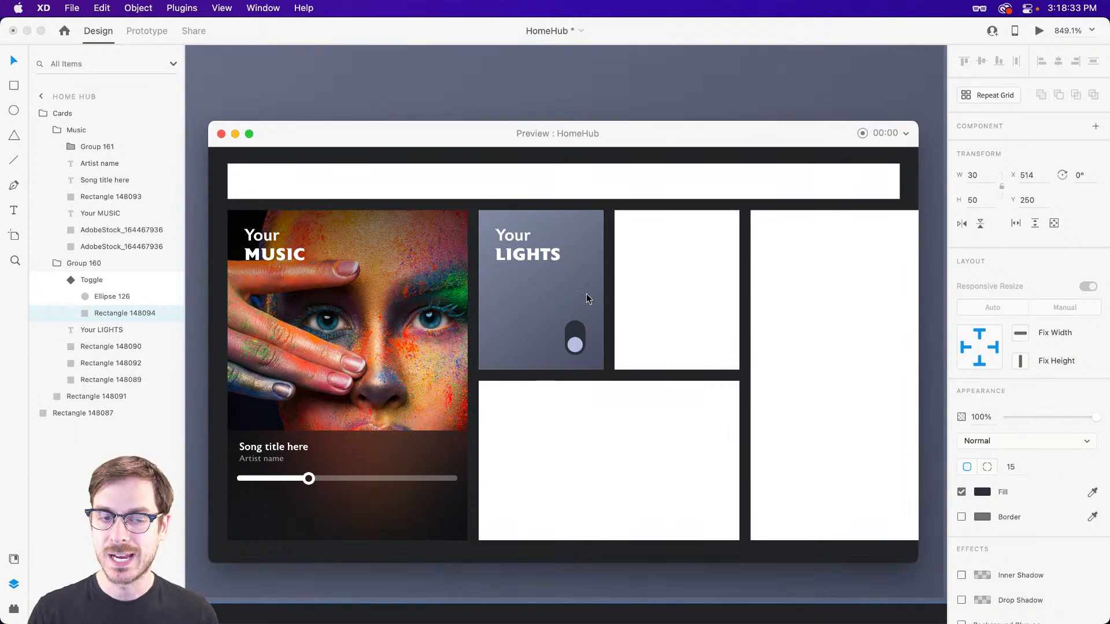
{"action": "key", "text": "super+w"}
{"action": "left_click", "coordinate": [713, 383]}
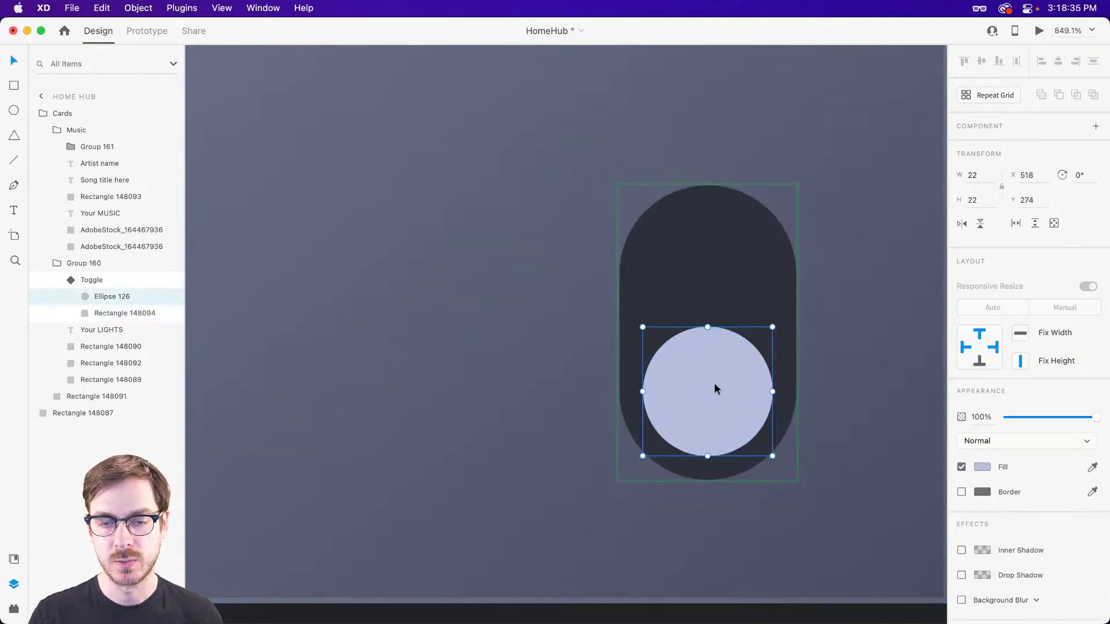
{"action": "left_click", "coordinate": [982, 466]}
{"action": "left_click_drag", "start_coordinate": [828, 408], "coordinate": [823, 407]}
{"action": "key", "text": "Escape"}
{"action": "key", "text": "Escape"}
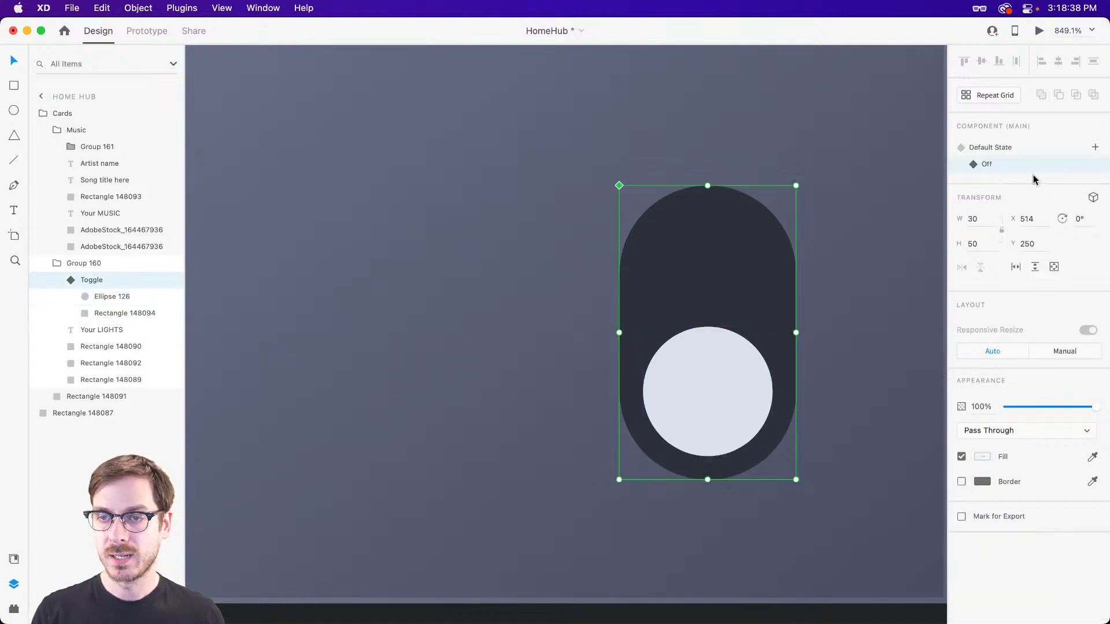
Return the Toggle component to its Default State and test switching it off and on in the preview.
{"action": "left_click", "coordinate": [1001, 147]}
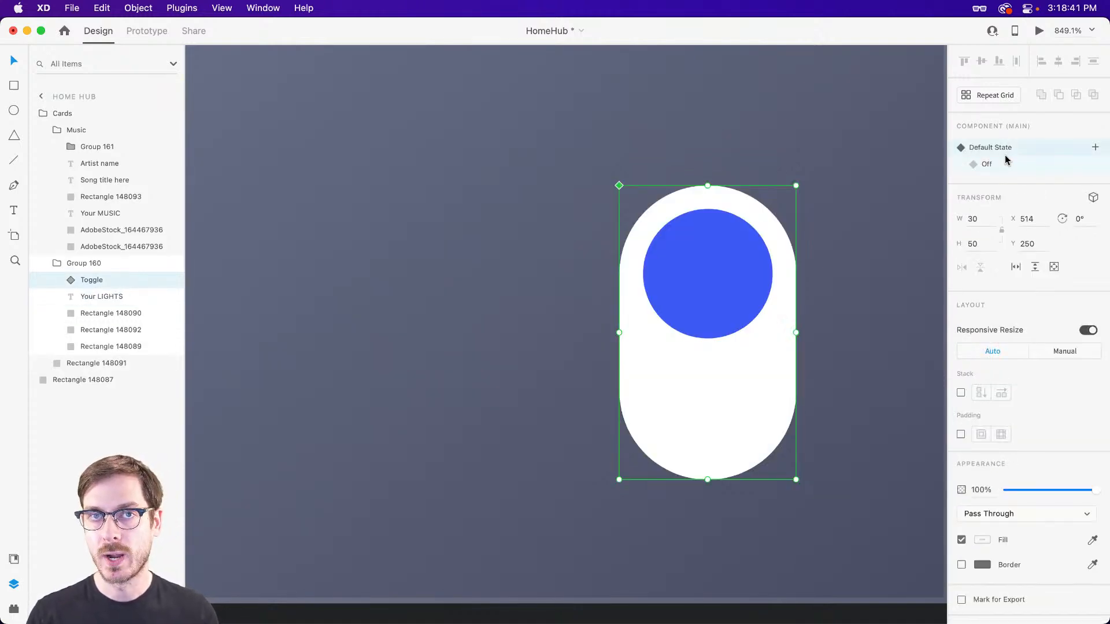
{"action": "left_click", "coordinate": [1038, 33]}
{"action": "left_click", "coordinate": [577, 346]}
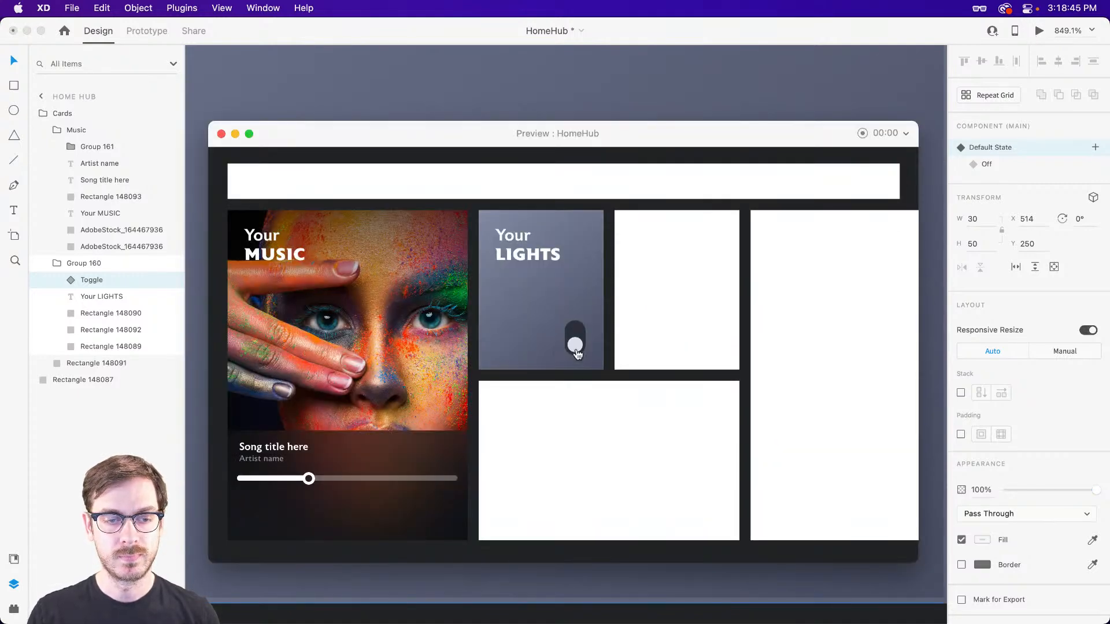
{"action": "left_click", "coordinate": [578, 348]}
{"action": "left_click", "coordinate": [577, 347]}
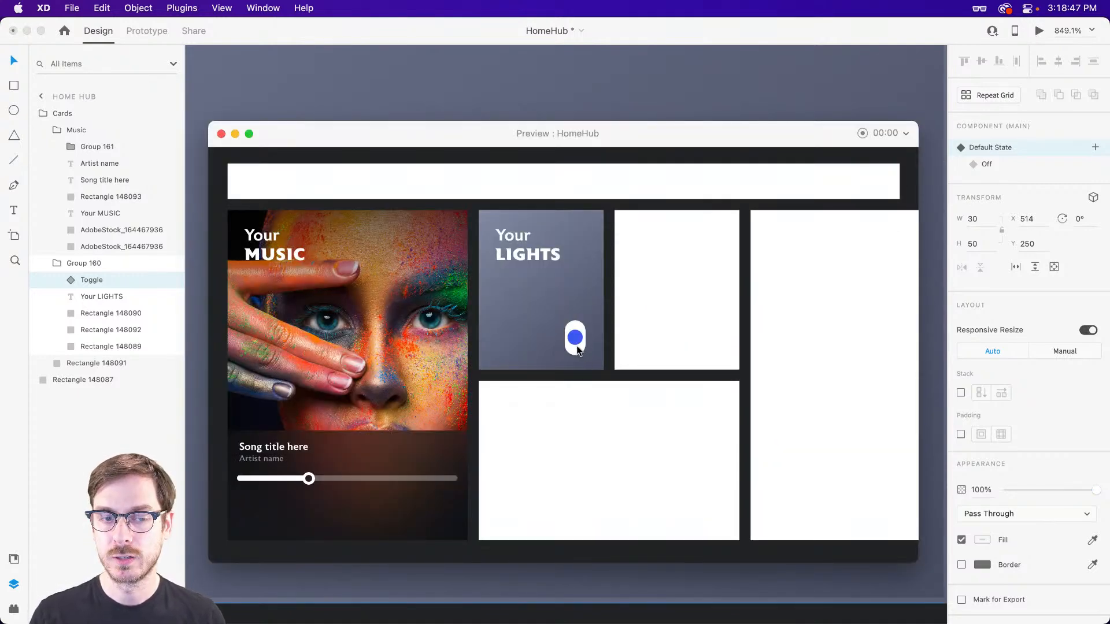
{"action": "left_click", "coordinate": [578, 349]}
{"action": "left_click", "coordinate": [578, 349]}
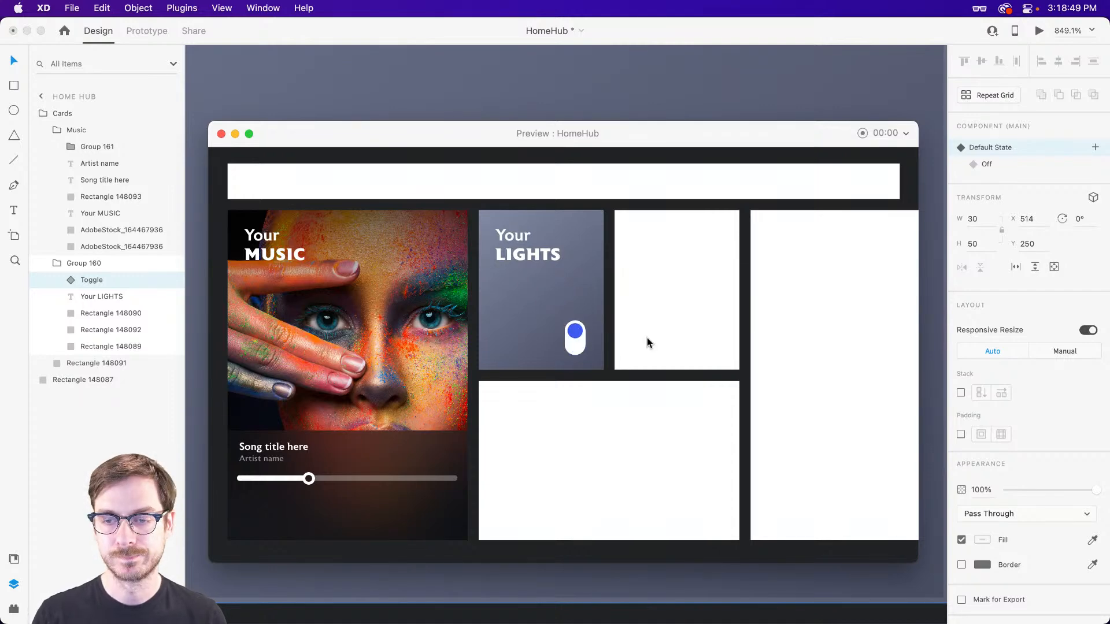
{"action": "key", "text": "super+w"}
Shift the Toggle component within the lights card to X 516, Y 247.
{"action": "scroll", "coordinate": [656, 335], "scroll_direction": "down", "scroll_amount": 5}
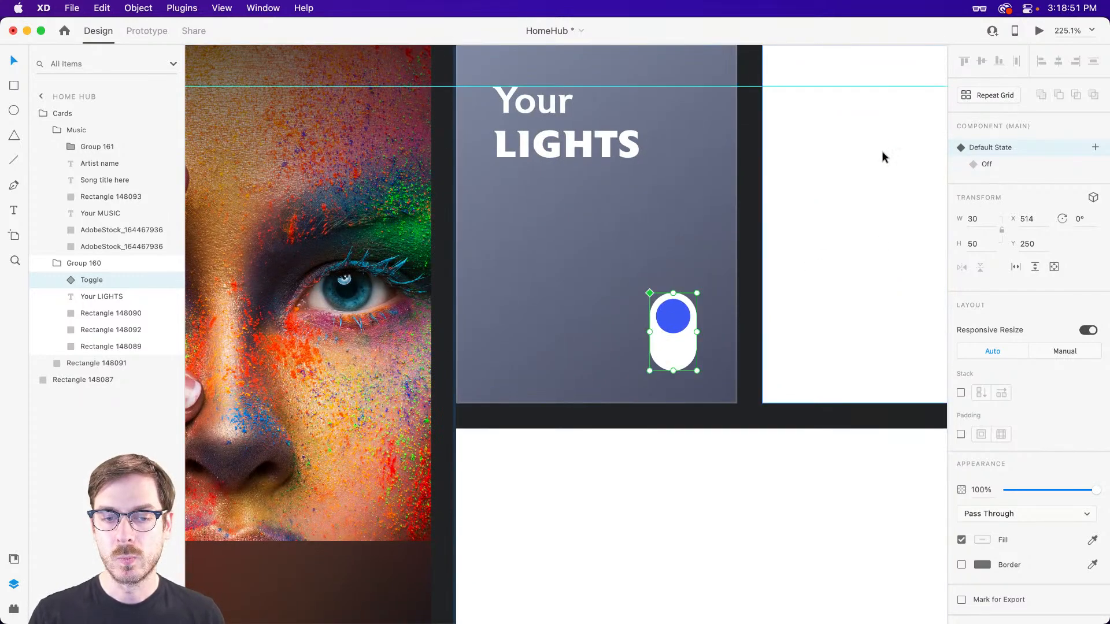
{"action": "scroll", "coordinate": [579, 366], "scroll_direction": "up", "scroll_amount": 2}
{"action": "left_click_drag", "start_coordinate": [716, 327], "coordinate": [719, 324]}
{"action": "scroll", "coordinate": [664, 329], "scroll_direction": "up", "scroll_amount": 1}
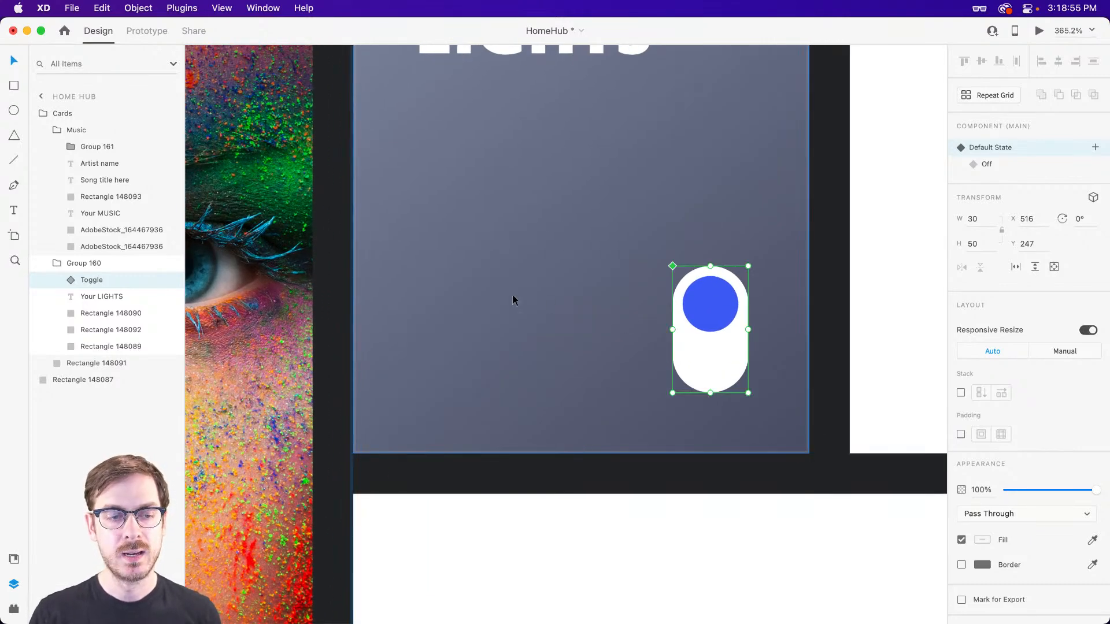
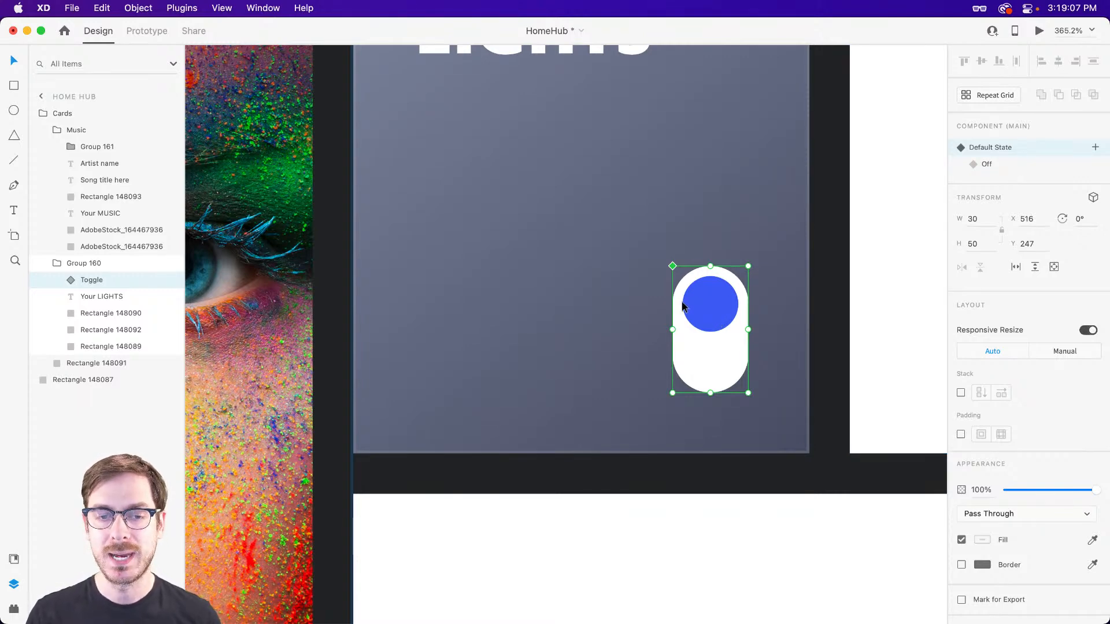
Add a "Bedroom" label inside the Toggle component, reduce it to size 13, and place it beside the switch in the lights card.
{"action": "scroll", "coordinate": [716, 315], "scroll_direction": "up", "scroll_amount": 3}
{"action": "double_click", "coordinate": [724, 313]}
{"action": "scroll", "coordinate": [547, 241], "scroll_direction": "left", "scroll_amount": 5}
{"action": "key", "text": "t"}
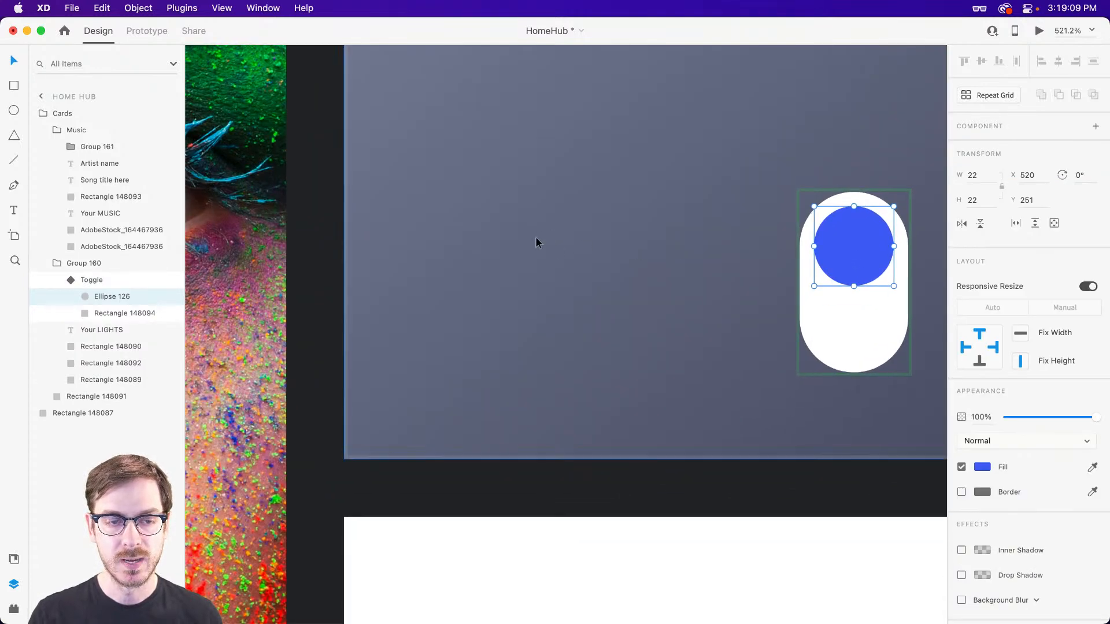
{"action": "left_click", "coordinate": [475, 252]}
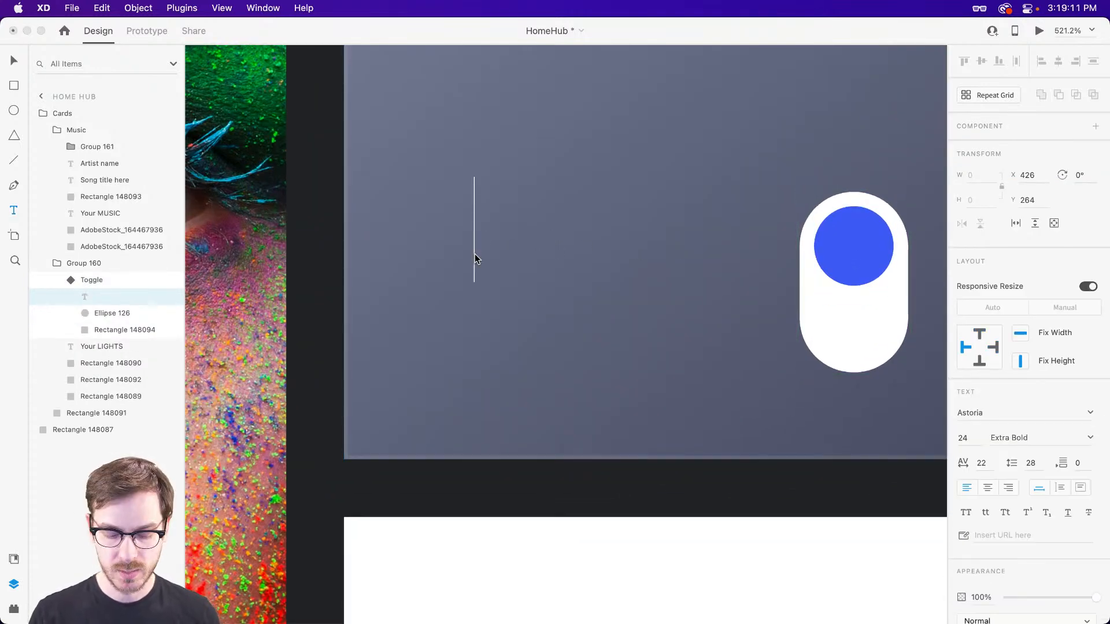
{"action": "type", "text": "Bedroom"}
{"action": "key", "text": "Escape"}
{"action": "left_click_drag", "start_coordinate": [686, 281], "coordinate": [684, 234]}
{"action": "left_click_drag", "start_coordinate": [628, 216], "coordinate": [480, 265]}
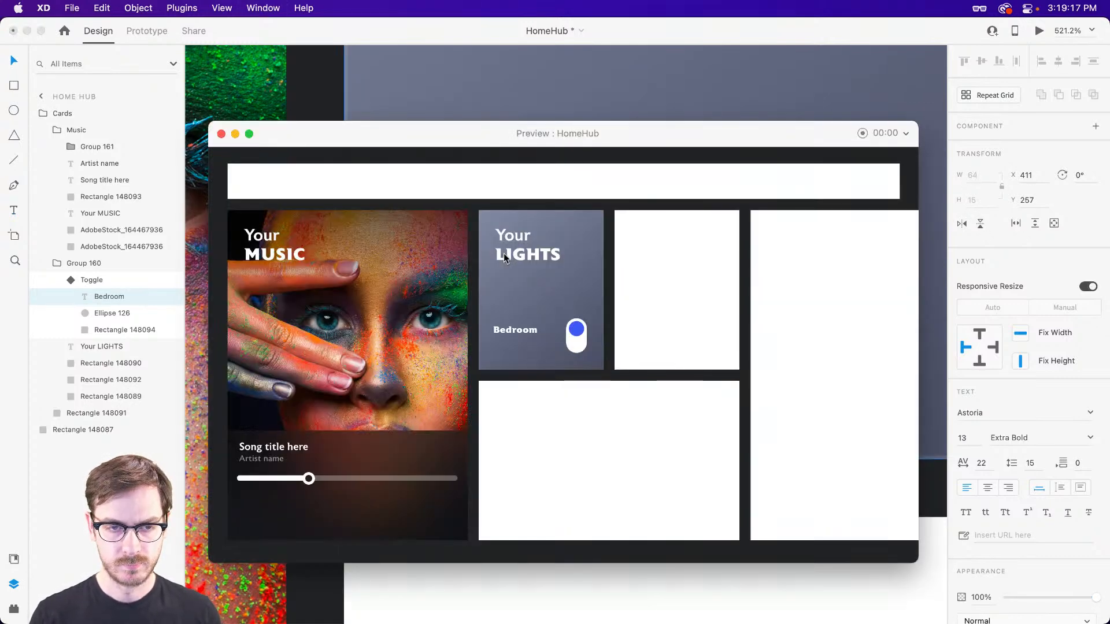
{"action": "scroll", "coordinate": [516, 282], "scroll_direction": "up", "scroll_amount": 3}
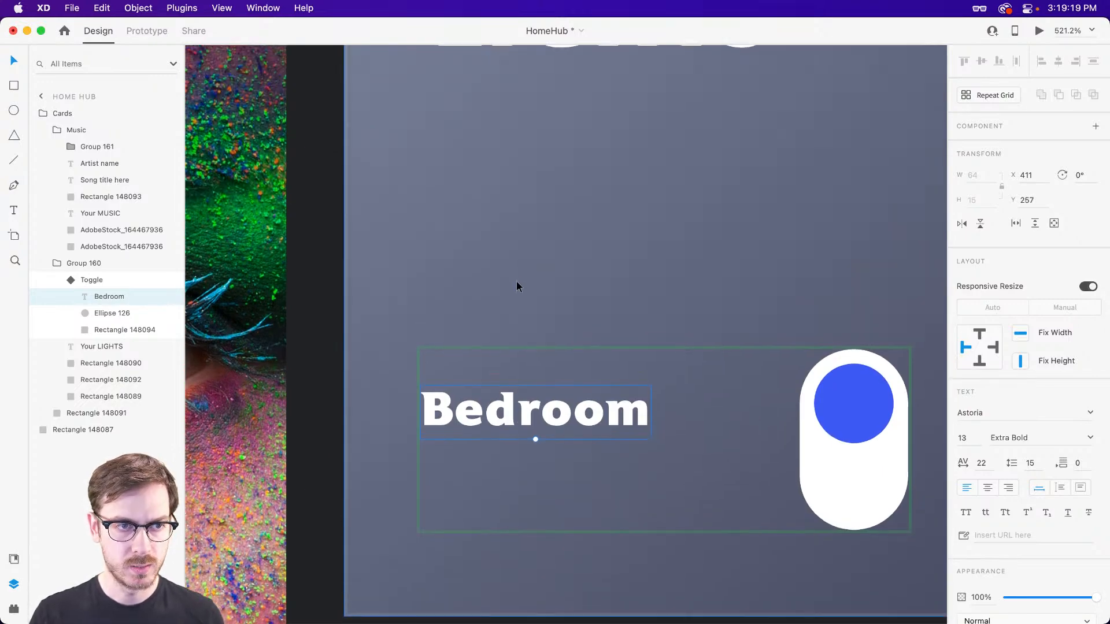
Align the Bedroom label with the left edge of the LIGHTS heading and the switch's knob, at X 416, Y 255.
{"action": "scroll", "coordinate": [516, 282], "scroll_direction": "down", "scroll_amount": 3}
{"action": "mouse_move", "coordinate": [493, 369]}
{"action": "left_mouse_down"}
{"action": "mouse_move", "coordinate": [521, 373]}
{"action": "mouse_move", "coordinate": [511, 376]}
{"action": "left_mouse_up"}
{"action": "scroll", "coordinate": [512, 376], "scroll_direction": "down", "scroll_amount": 3}
{"action": "scroll", "coordinate": [500, 386], "scroll_direction": "left", "scroll_amount": 3}
{"action": "scroll", "coordinate": [501, 391], "scroll_direction": "left", "scroll_amount": 6}
{"action": "left_click_drag", "start_coordinate": [449, 311], "coordinate": [571, 290]}
{"action": "scroll", "coordinate": [769, 312], "scroll_direction": "right", "scroll_amount": 3}
{"action": "scroll", "coordinate": [778, 311], "scroll_direction": "right", "scroll_amount": 5}
{"action": "scroll", "coordinate": [603, 372], "scroll_direction": "up", "scroll_amount": 5}
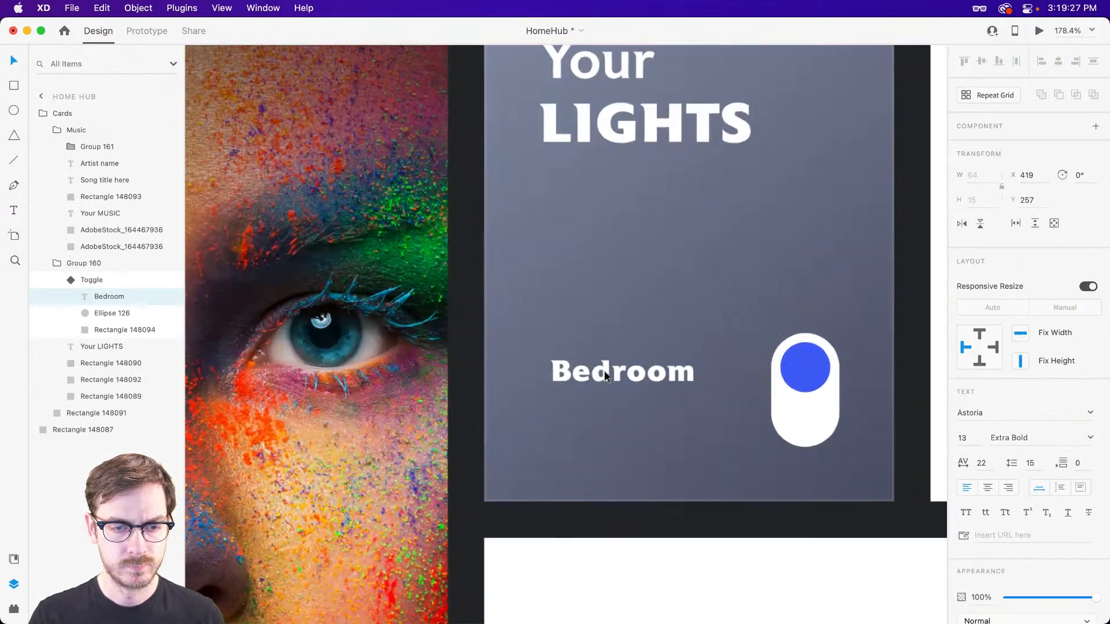
{"action": "left_click_drag", "start_coordinate": [601, 373], "coordinate": [594, 370]}
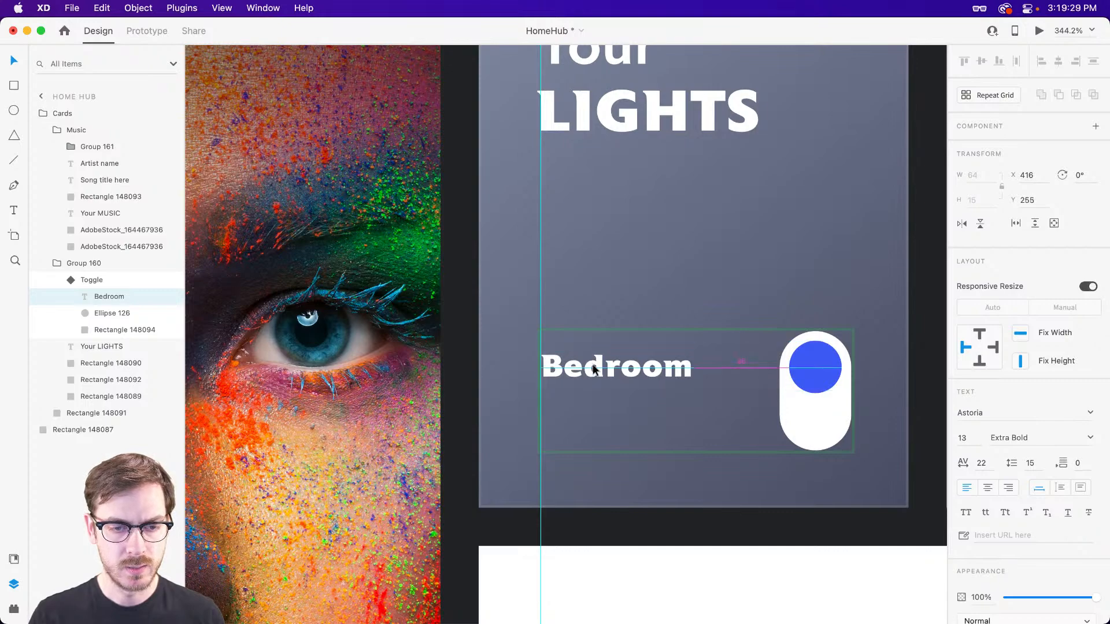
{"action": "scroll", "coordinate": [627, 386], "scroll_direction": "down", "scroll_amount": 3}
{"action": "scroll", "coordinate": [630, 365], "scroll_direction": "up", "scroll_amount": 5}
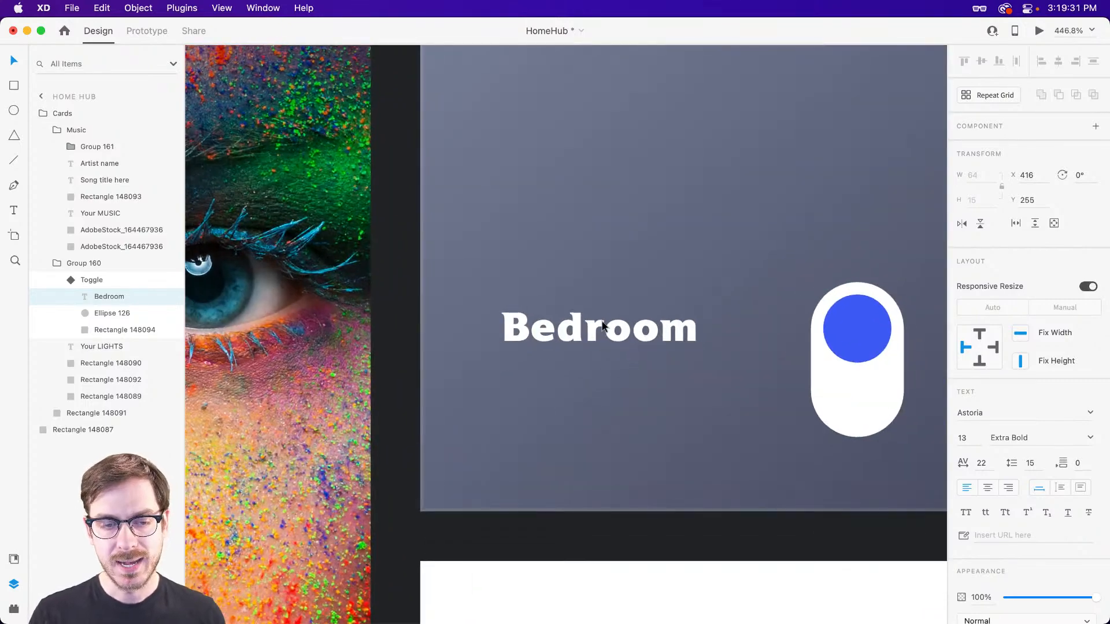
Duplicate the Bedroom label directly below itself and change the copy's text to "4 lights".
{"action": "left_click_drag", "start_coordinate": [599, 328], "coordinate": [601, 373]}
{"action": "double_click", "coordinate": [605, 379]}
{"action": "type", "text": "4 lights"}
{"action": "key", "text": "Escape"}
{"action": "scroll", "coordinate": [997, 525], "scroll_direction": "down", "scroll_amount": 5}
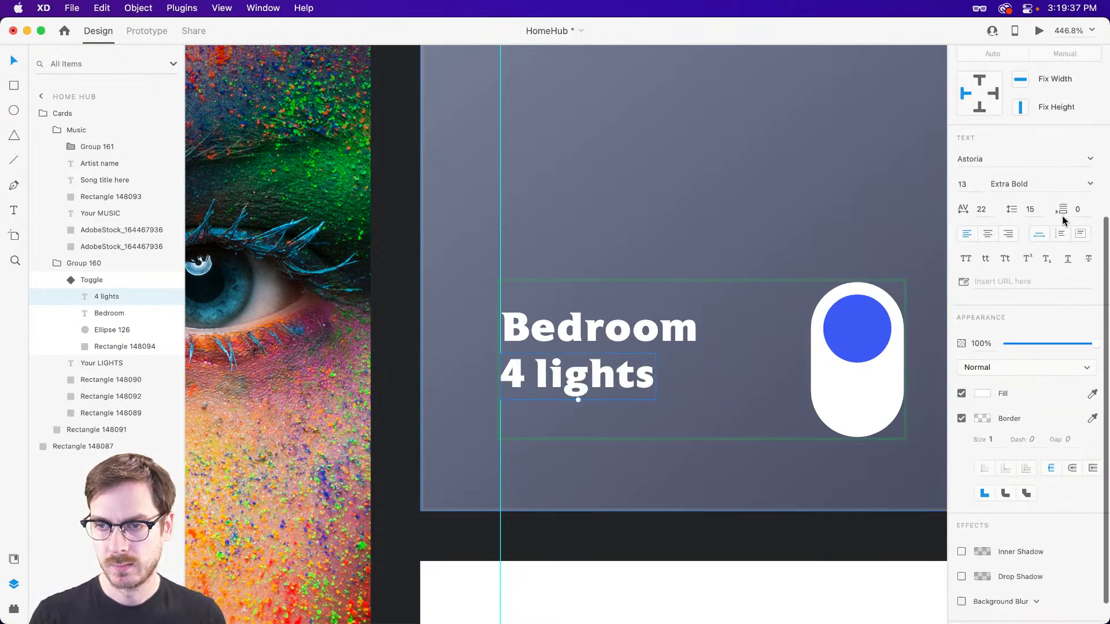
Set the "4 lights" text to Medium weight and size 12.
{"action": "left_click", "coordinate": [1089, 185]}
{"action": "left_click", "coordinate": [1009, 248]}
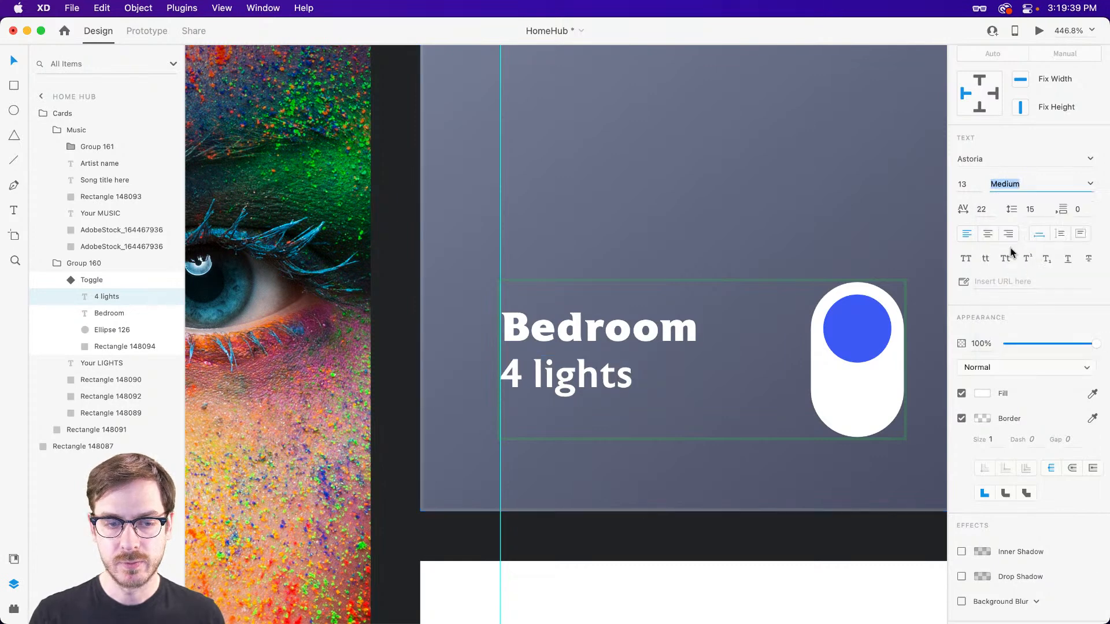
{"action": "left_click", "coordinate": [964, 182]}
{"action": "key", "text": "Up"}
{"action": "key", "text": "Down"}
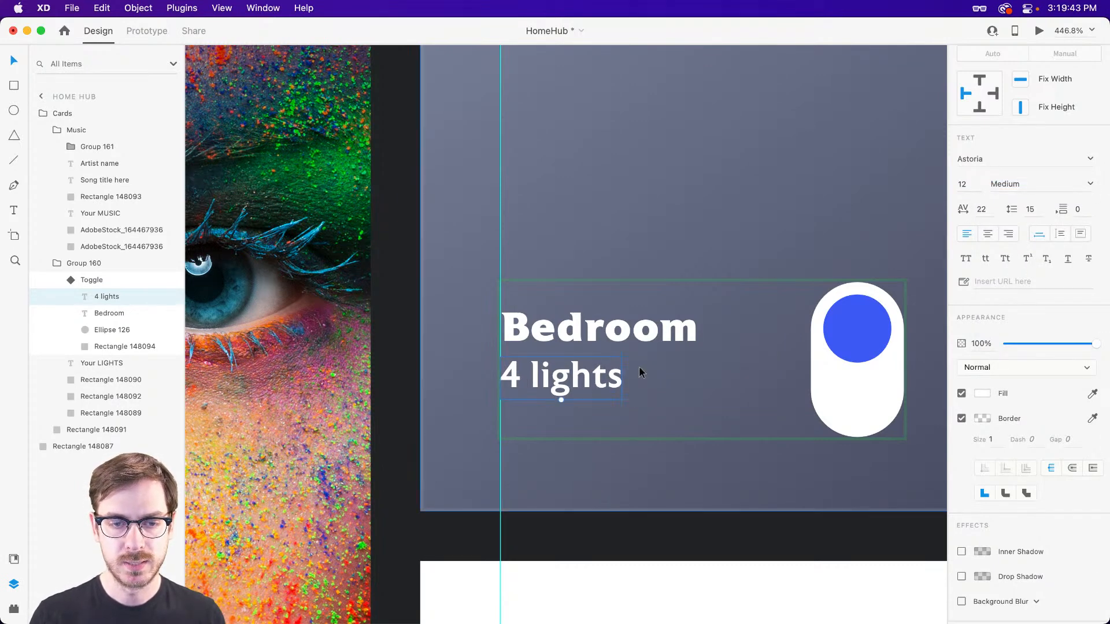
Set the Bedroom label to size 14 and give it a slightly lighter weight than Extra Bold.
{"action": "left_click", "coordinate": [653, 338]}
{"action": "left_click", "coordinate": [971, 184]}
{"action": "key", "text": "Up"}
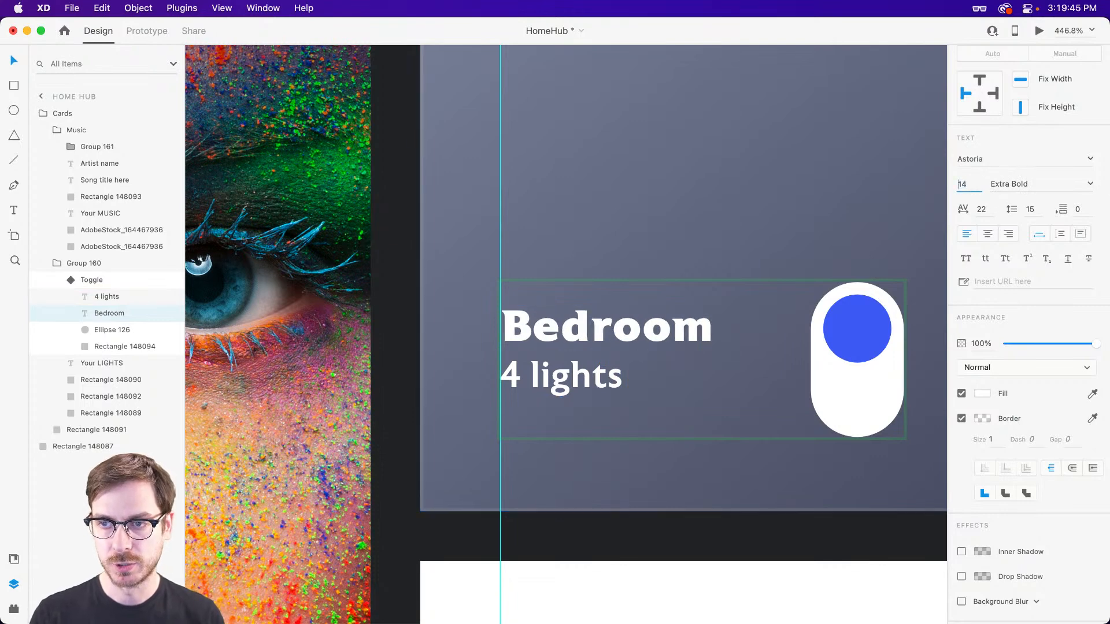
{"action": "left_click", "coordinate": [1017, 183]}
{"action": "left_click", "coordinate": [1026, 268]}
Change the fill of the "4 lights" text to the pale grey-blue #BFC7DE.
{"action": "left_click", "coordinate": [569, 377]}
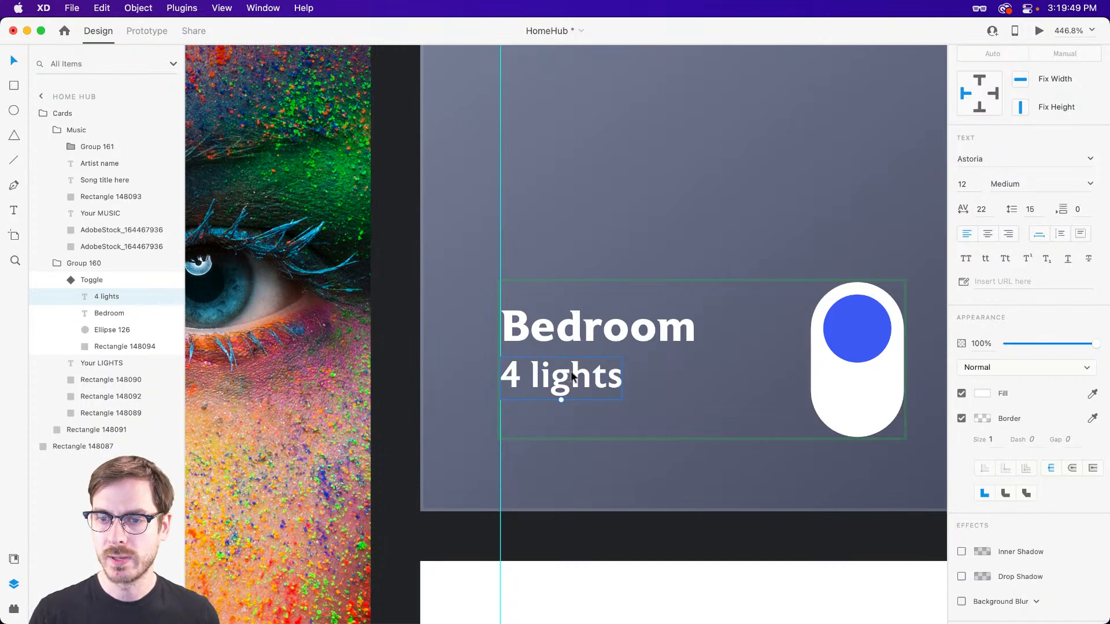
{"action": "left_click", "coordinate": [983, 394]}
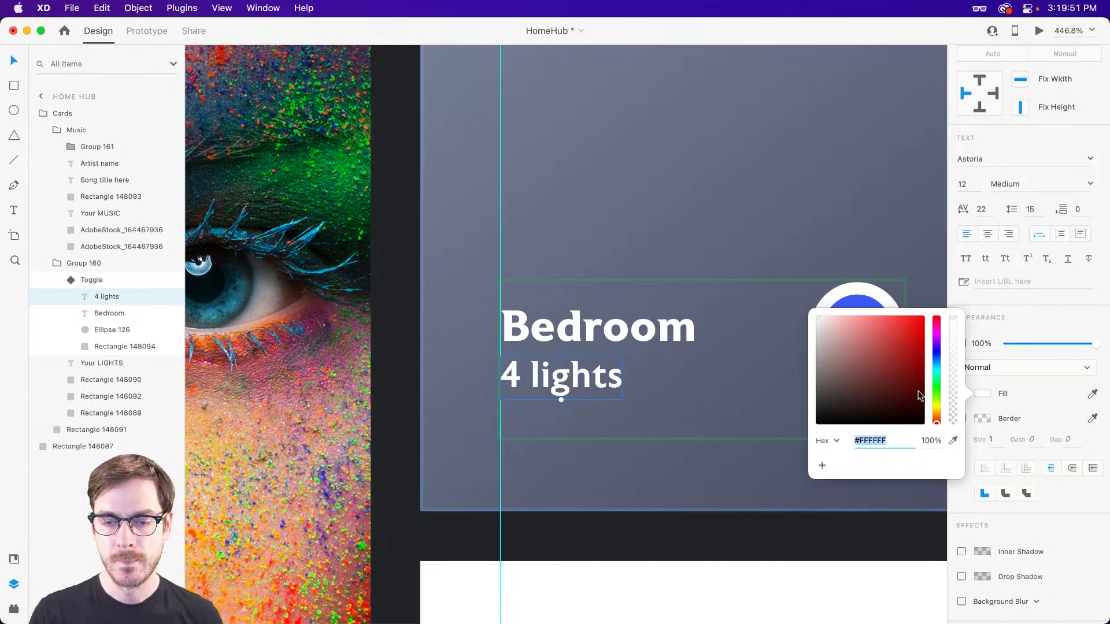
{"action": "left_click_drag", "start_coordinate": [935, 366], "coordinate": [936, 357]}
{"action": "left_click_drag", "start_coordinate": [832, 348], "coordinate": [831, 328]}
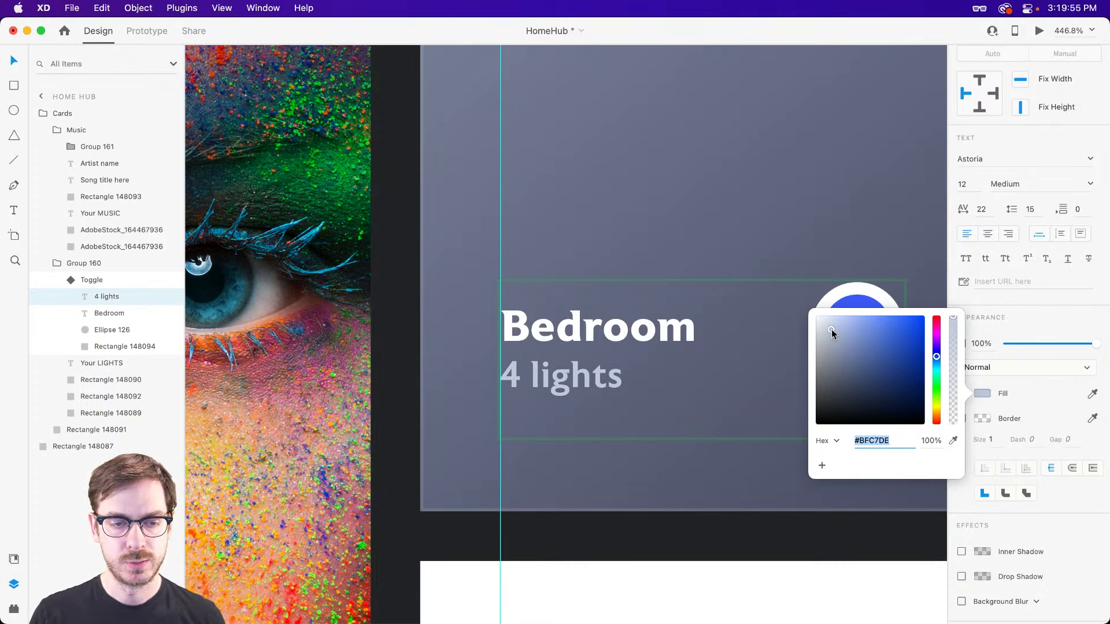
{"action": "left_click", "coordinate": [1018, 322]}
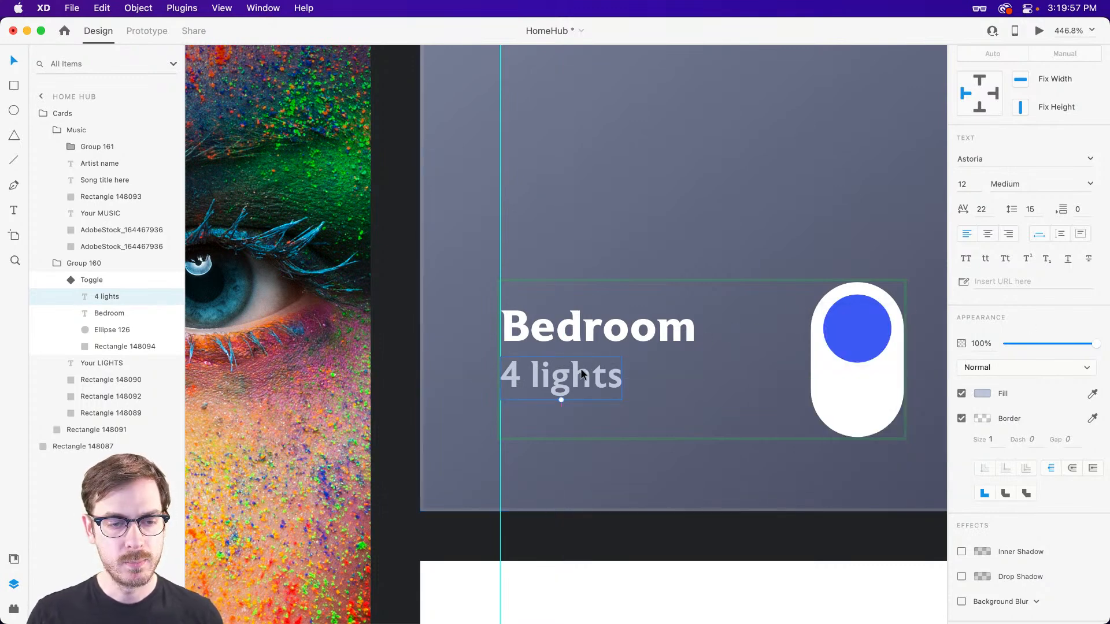
Duplicate the "4 lights" line below itself and change the copy's text to "On, 100%".
{"action": "left_click_drag", "start_coordinate": [583, 362], "coordinate": [579, 421]}
{"action": "double_click", "coordinate": [579, 417]}
{"action": "type", "text": "O"}
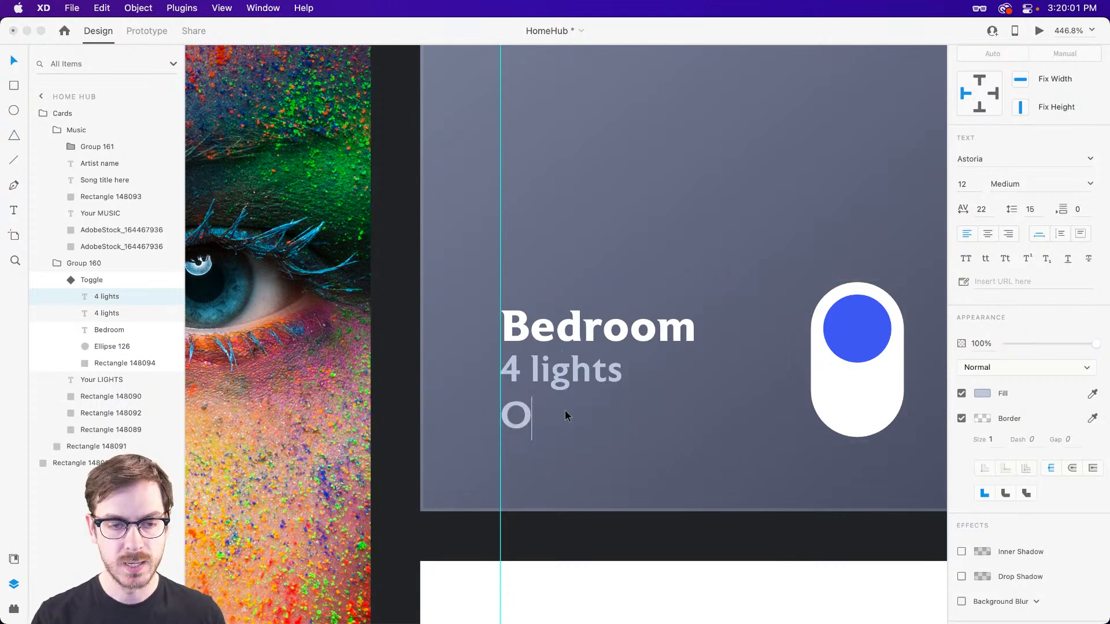
{"action": "type", "text": "n, 100%"}
{"action": "key", "text": "Escape"}
Preview the lights card's labels and compare them with the finished Daily Challenges May 2022 design.
{"action": "key", "text": "super+Return"}
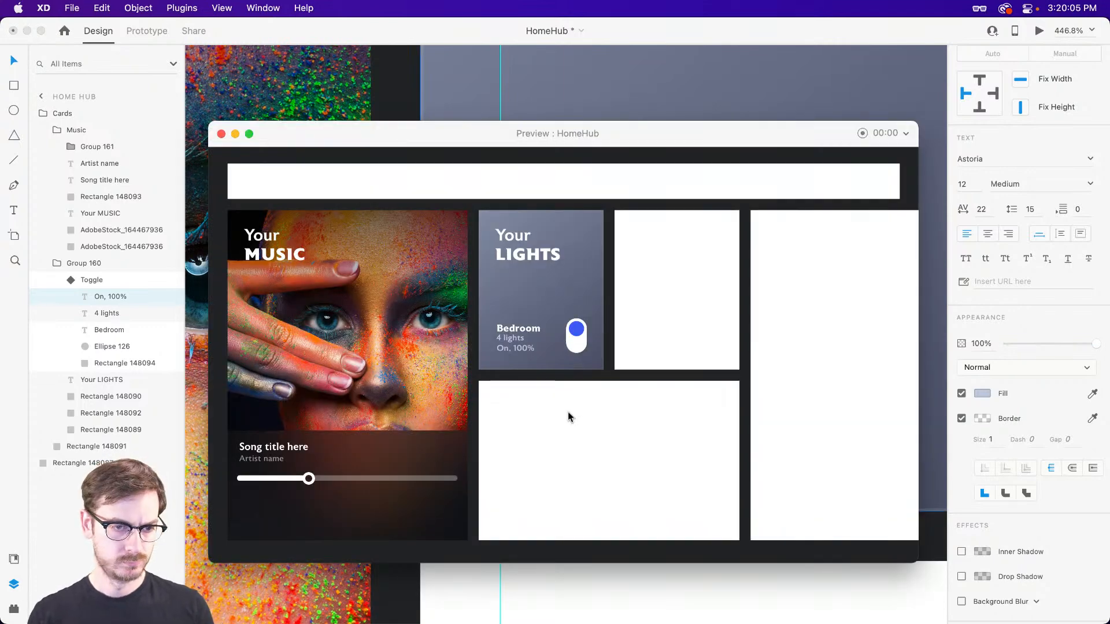
{"action": "key", "text": "super+w"}
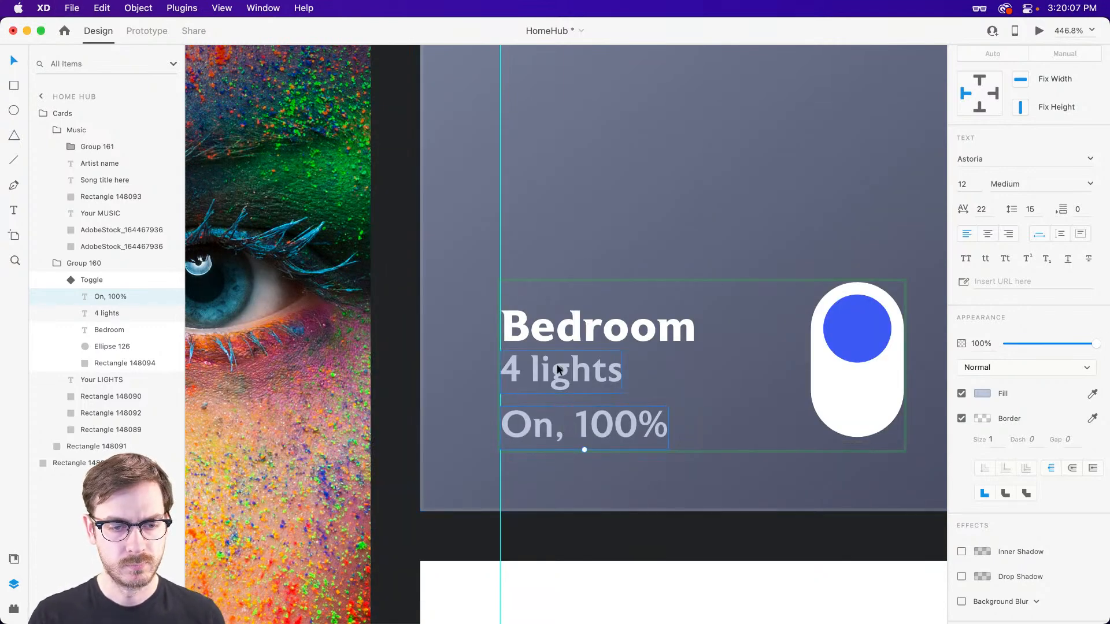
{"action": "left_click", "coordinate": [553, 375]}
{"action": "key", "text": "super+backslash"}
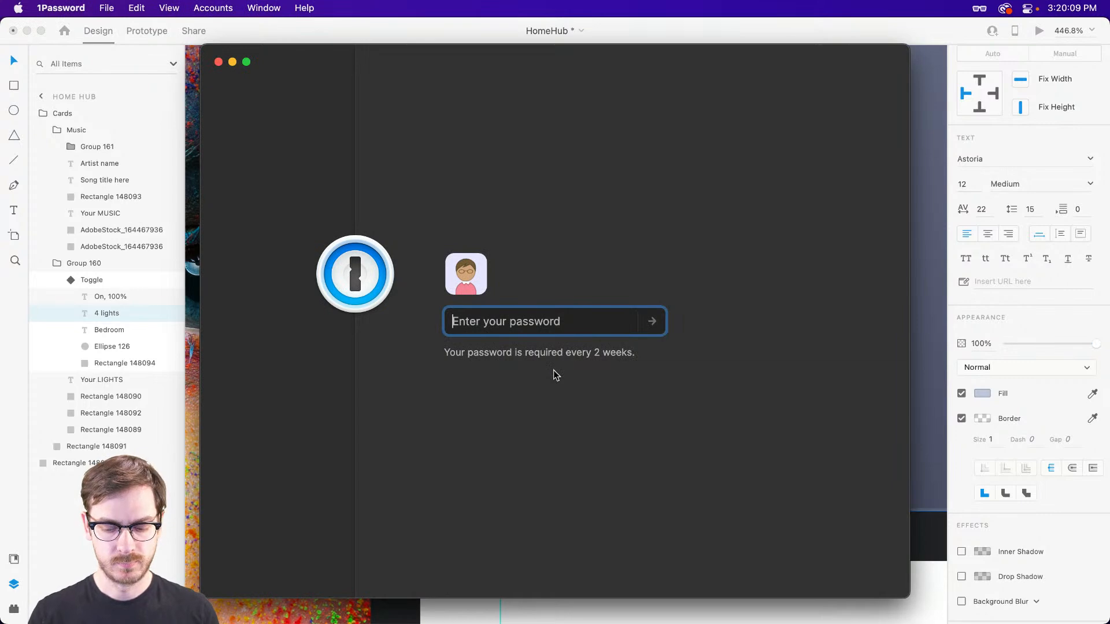
{"action": "key", "text": "Escape"}
{"action": "key", "text": "super+Return"}
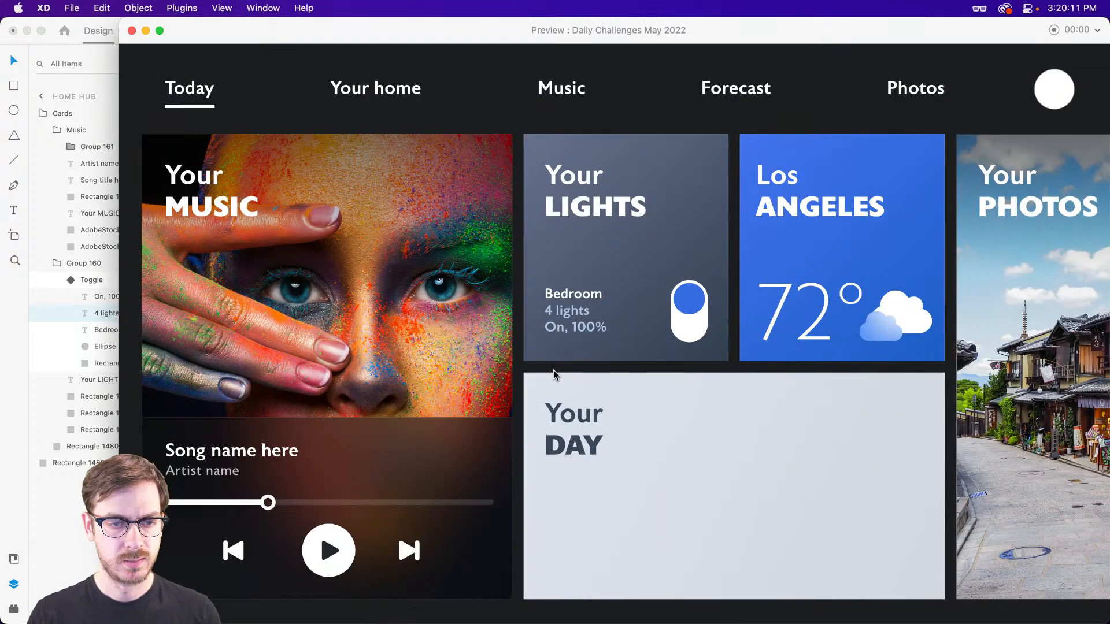
{"action": "key", "text": "super+w"}
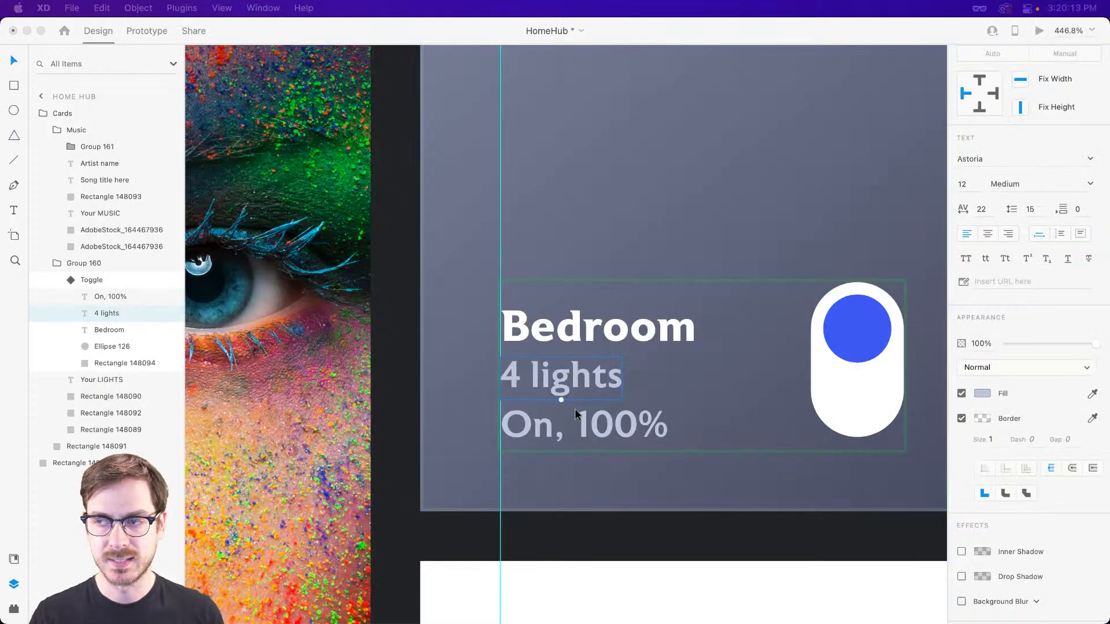
Set the "4 lights" and "On, 100%" lines to size 10, and shift all three text lines up slightly beside the switch.
{"action": "left_click", "coordinate": [575, 419]}
{"action": "left_click", "coordinate": [573, 378], "text": "shift"}
{"action": "left_click", "coordinate": [963, 183]}
{"action": "key", "text": "Down"}
{"action": "key", "text": "Down"}
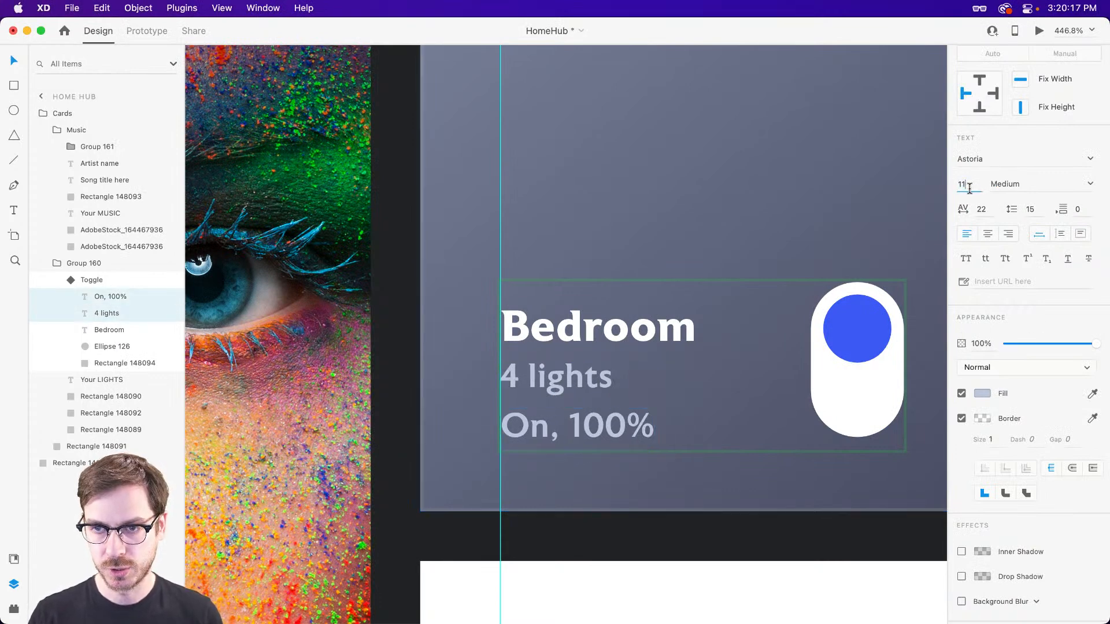
{"action": "key", "text": "super+Return"}
{"action": "key", "text": "super+w"}
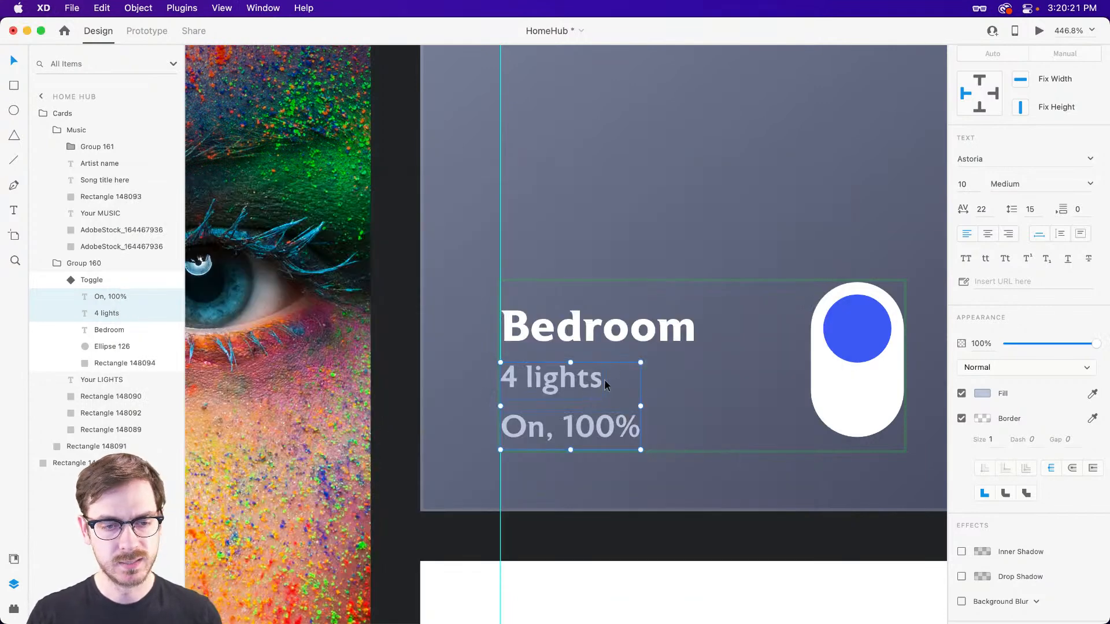
{"action": "left_click", "coordinate": [601, 321], "text": "shift"}
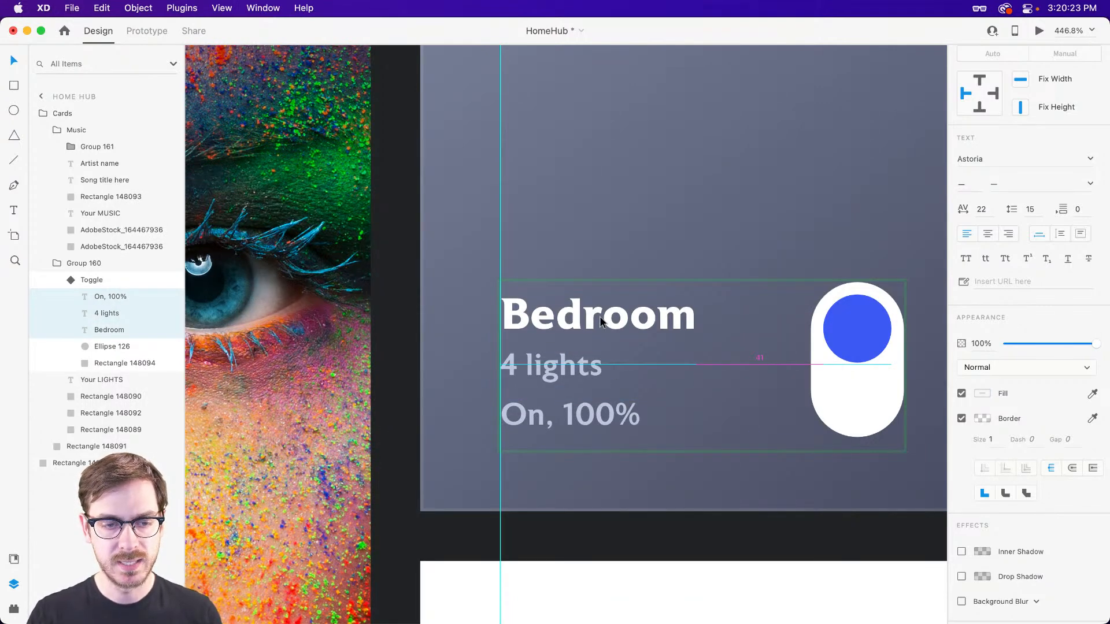
{"action": "key", "text": "Escape"}
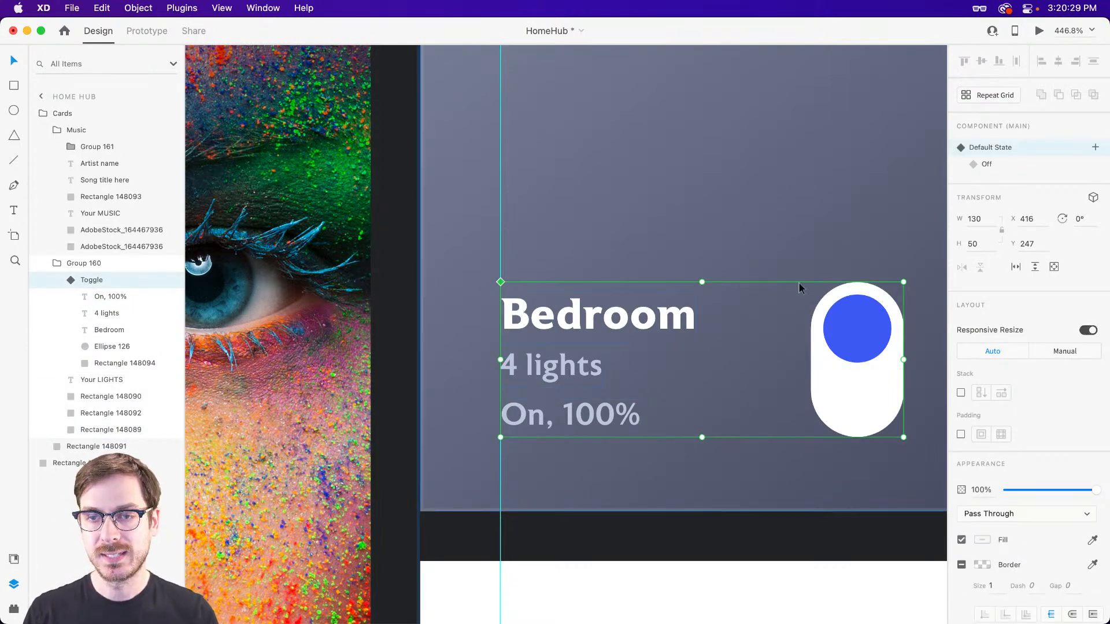
In the Toggle component's Off state, change the "On, 100%" text to "Off, 100%".
{"action": "left_click", "coordinate": [1019, 168]}
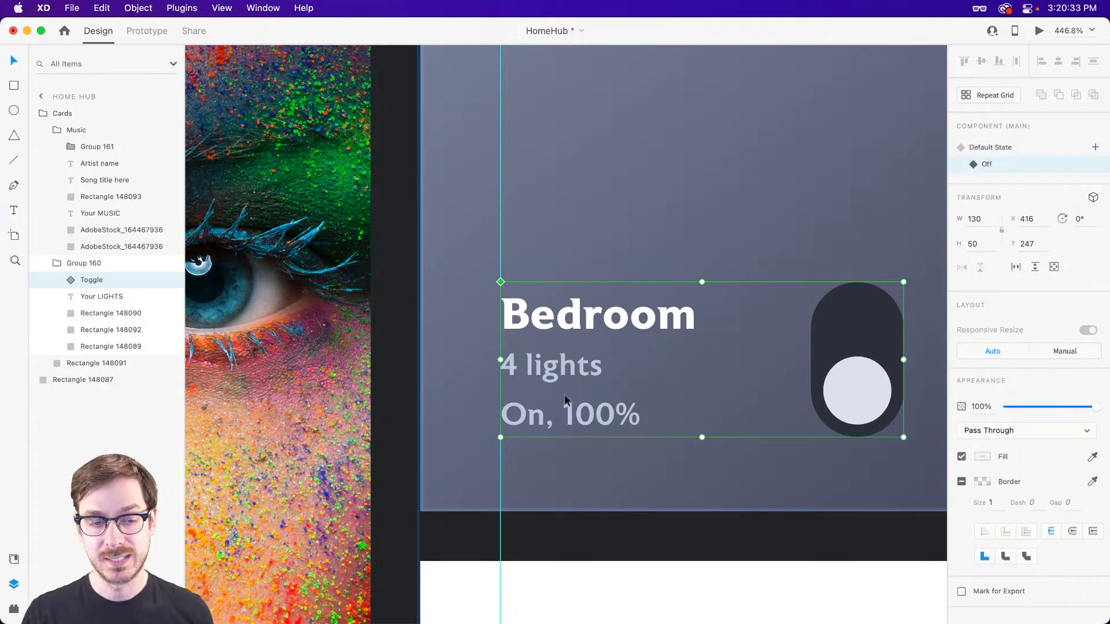
{"action": "double_click", "coordinate": [545, 413]}
{"action": "double_click", "coordinate": [532, 414]}
{"action": "left_click", "coordinate": [527, 417]}
{"action": "double_click", "coordinate": [523, 416]}
{"action": "type", "text": "Off"}
{"action": "key", "text": "Escape"}
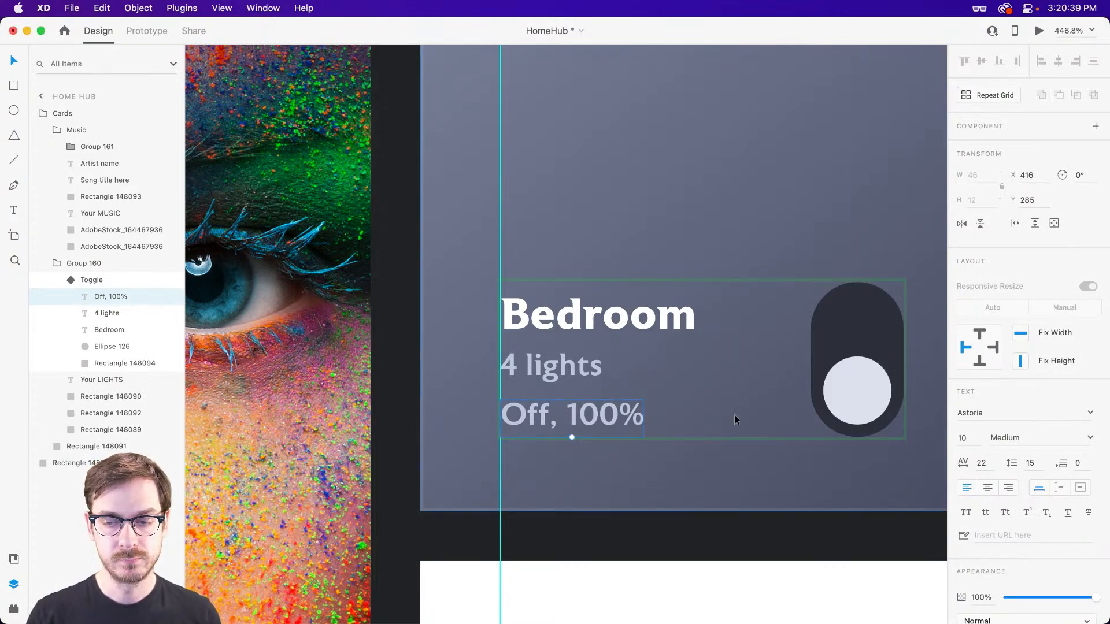
Fill the "Off, 100%" text with the dark slate colour sampled from the switch's pill, at 100% opacity.
{"action": "left_click_drag", "start_coordinate": [1099, 602], "coordinate": [1042, 600]}
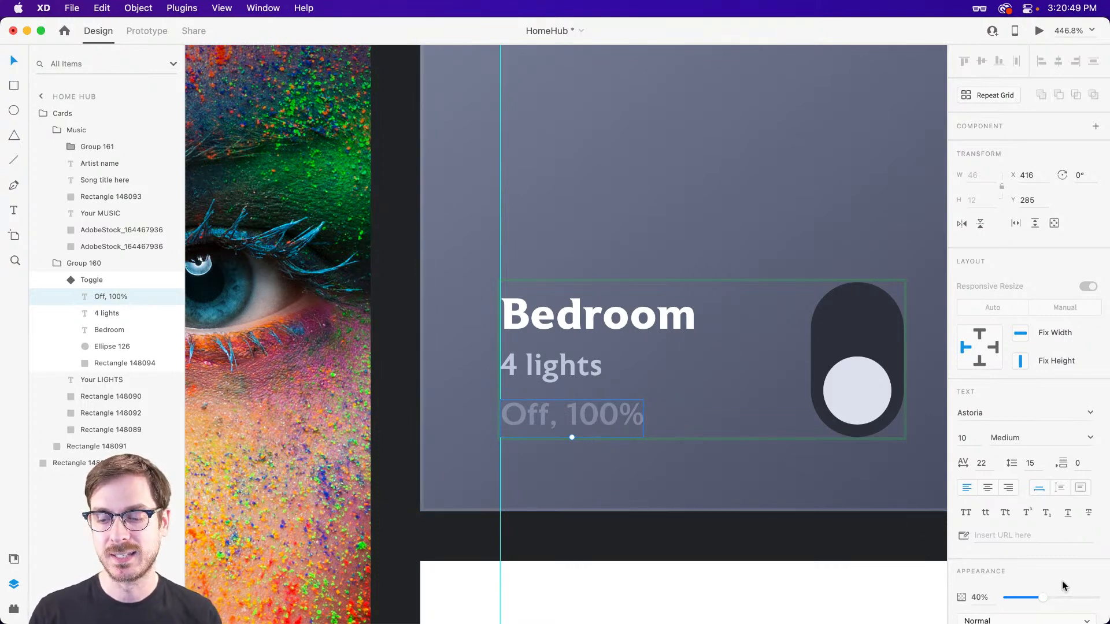
{"action": "left_click_drag", "start_coordinate": [1044, 597], "coordinate": [1080, 598]}
{"action": "scroll", "coordinate": [1011, 557], "scroll_direction": "down", "scroll_amount": 5}
{"action": "left_click", "coordinate": [1092, 421]}
{"action": "left_click", "coordinate": [845, 325]}
{"action": "left_click", "coordinate": [593, 421]}
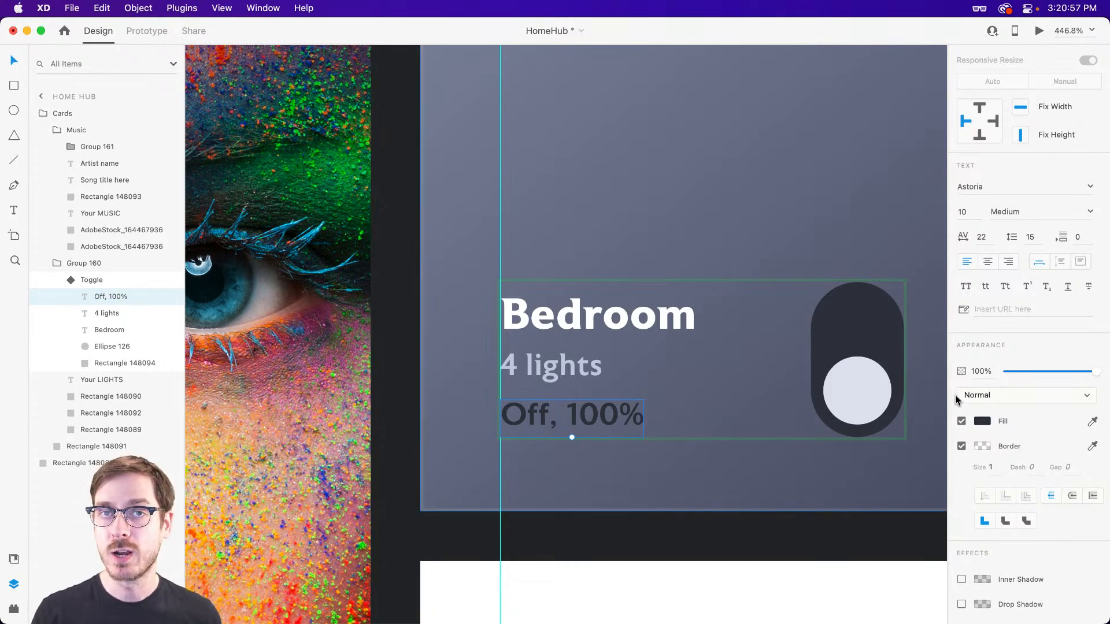
{"action": "key", "text": "Escape"}
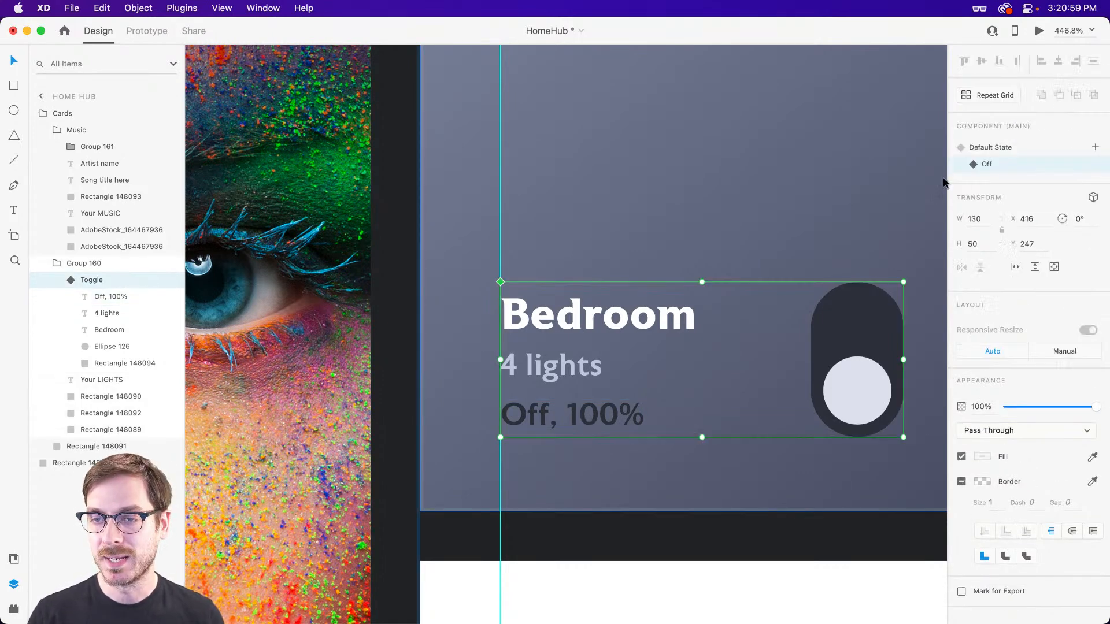
Switch the Toggle component between its Default and Off states to compare them, ending on the Default State.
{"action": "left_click", "coordinate": [1011, 145]}
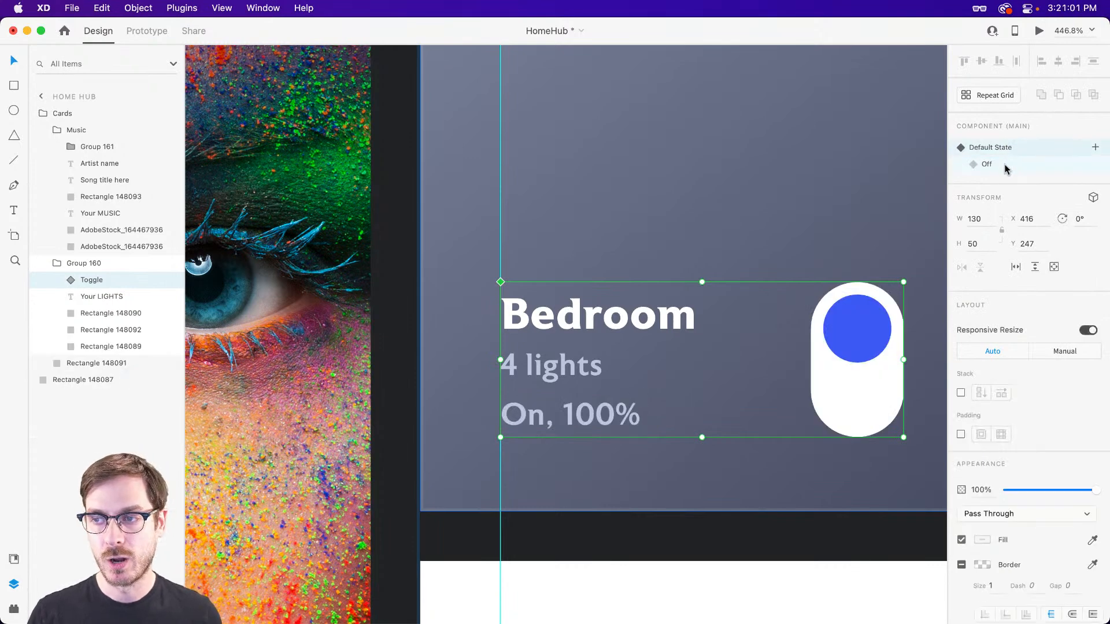
{"action": "left_click", "coordinate": [1004, 167]}
{"action": "left_click", "coordinate": [1008, 150]}
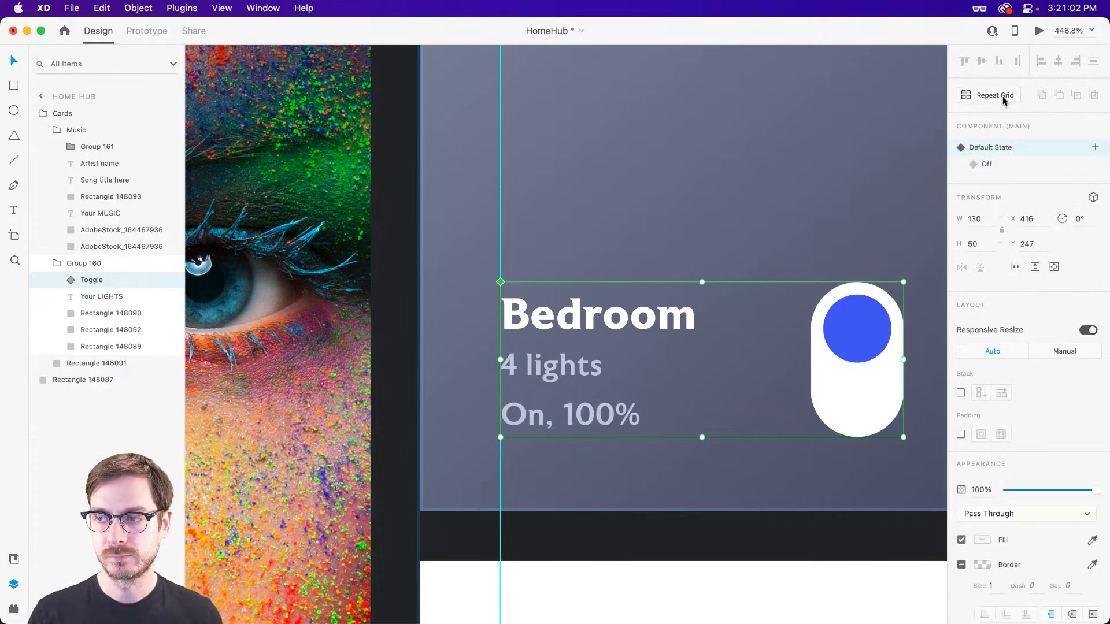
Open the preview and test turning the bedroom lights toggle off and on repeatedly.
{"action": "left_click", "coordinate": [1038, 30]}
{"action": "left_click_drag", "start_coordinate": [534, 182], "coordinate": [717, 40]}
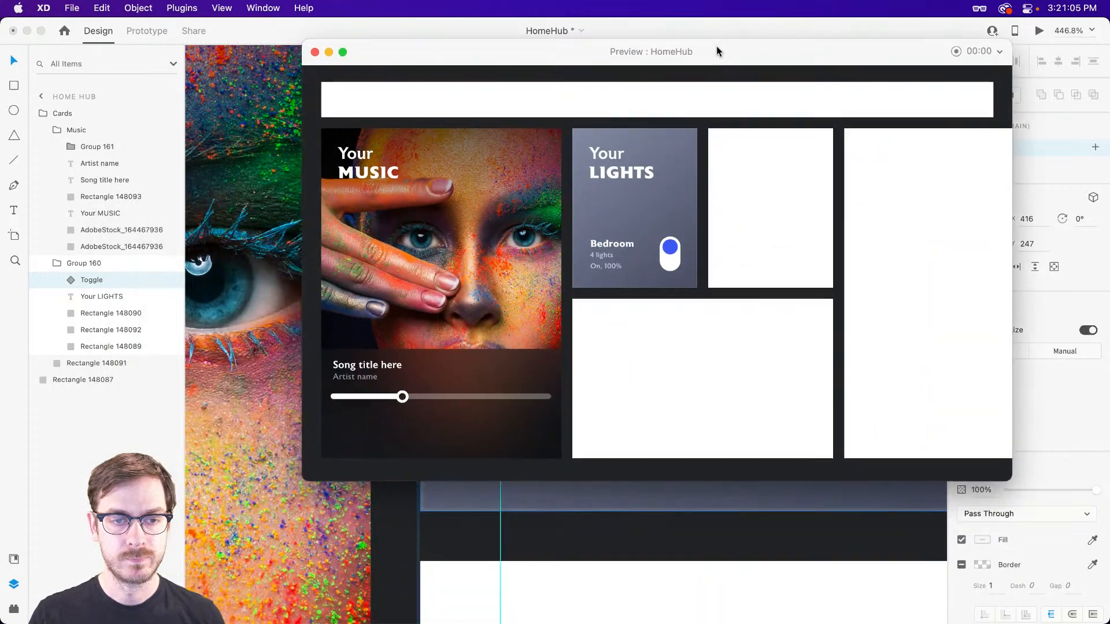
{"action": "left_click", "coordinate": [674, 261]}
{"action": "left_click", "coordinate": [674, 263]}
{"action": "left_click", "coordinate": [670, 265]}
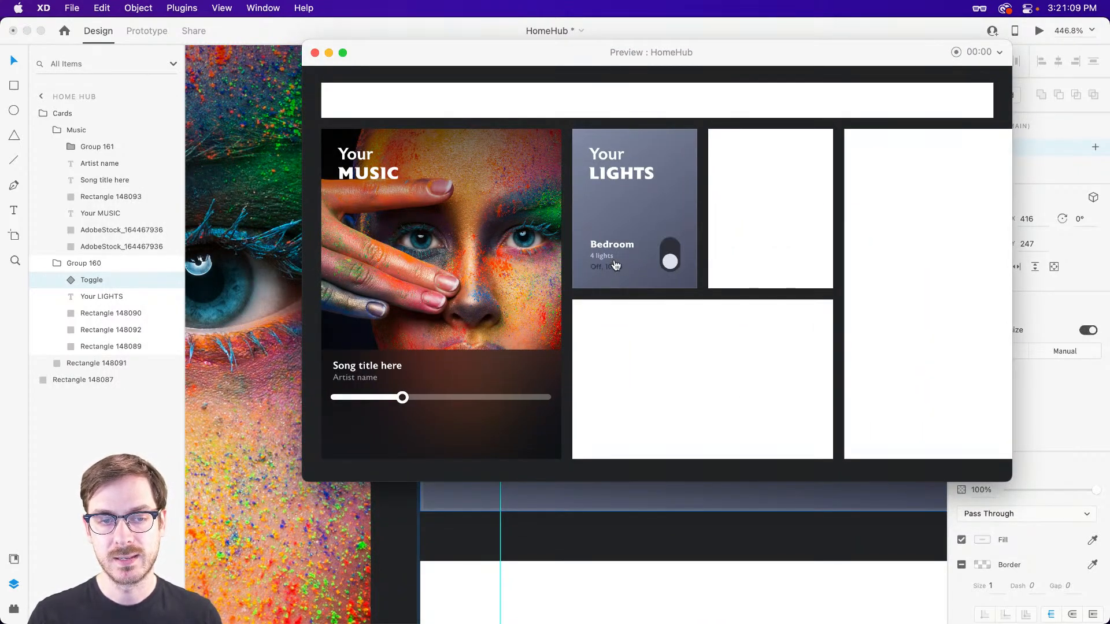
{"action": "left_click", "coordinate": [668, 265]}
{"action": "left_click", "coordinate": [670, 267]}
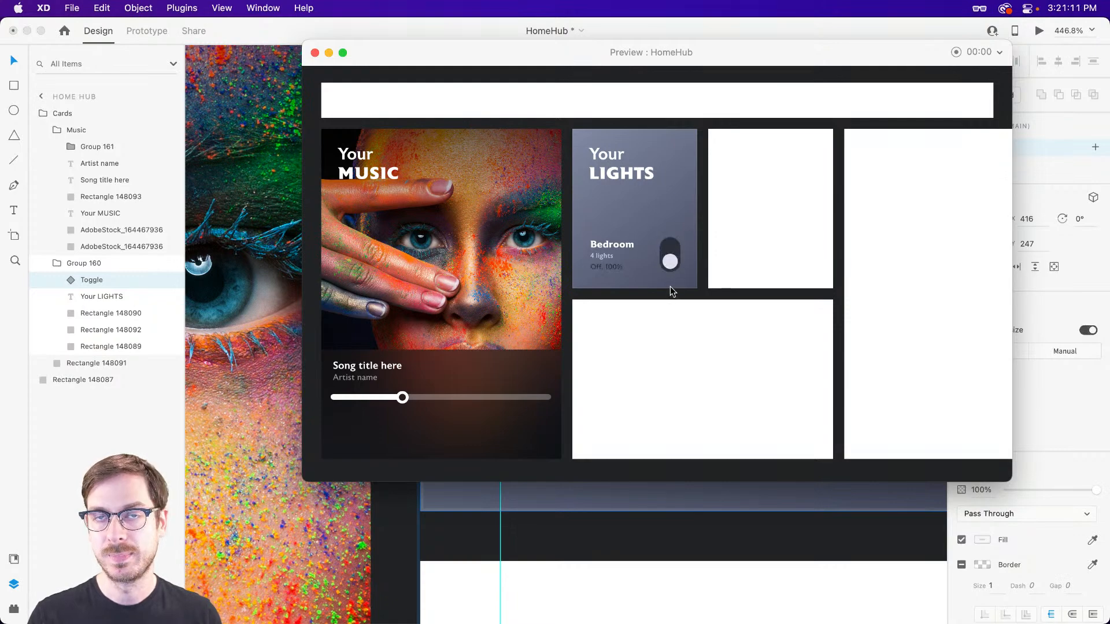
Test the bedroom lights toggle once more in the preview, and close the preview window.
{"action": "left_click", "coordinate": [670, 265]}
{"action": "key", "text": "Escape"}
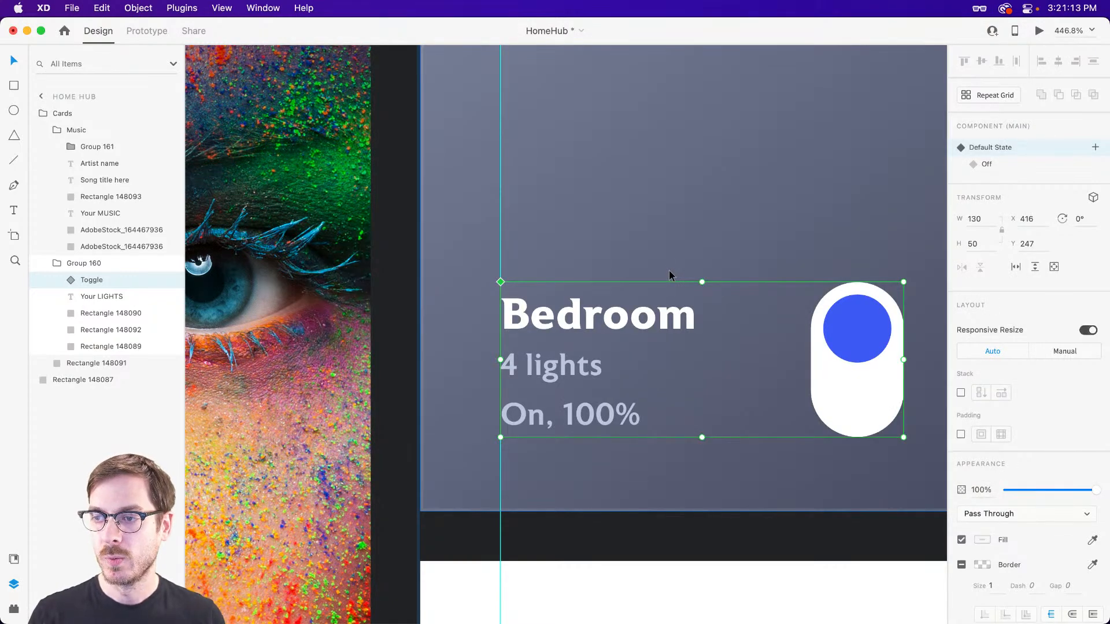
{"action": "key", "text": "super+minus"}
{"action": "scroll", "coordinate": [660, 272], "scroll_direction": "right", "scroll_amount": 2}
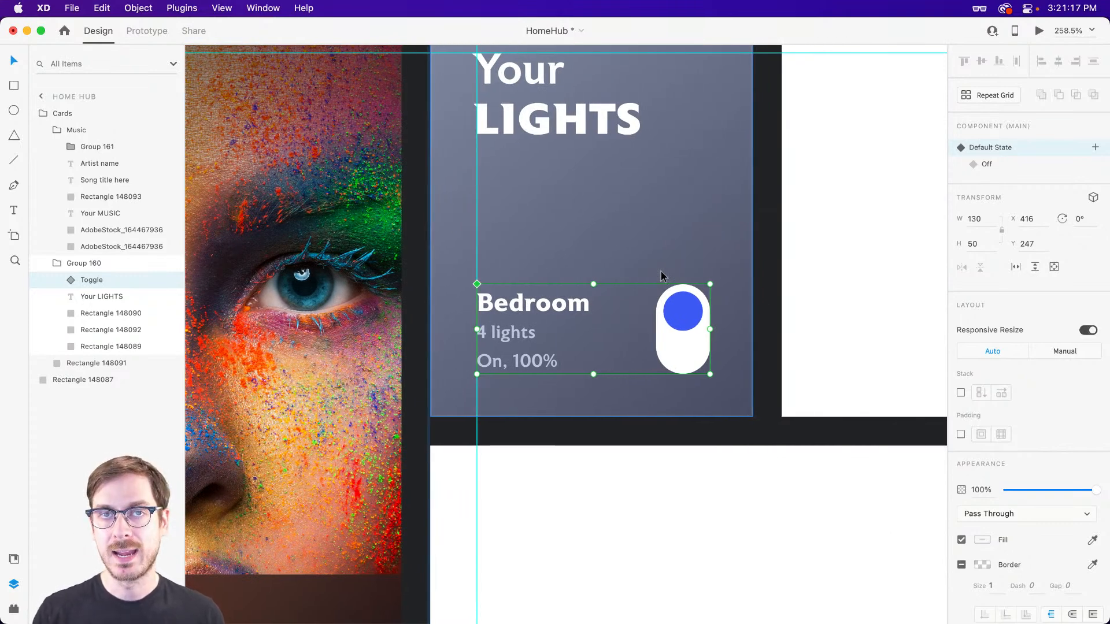
Hide all guides on the artboard.
{"action": "left_click", "coordinate": [222, 9]}
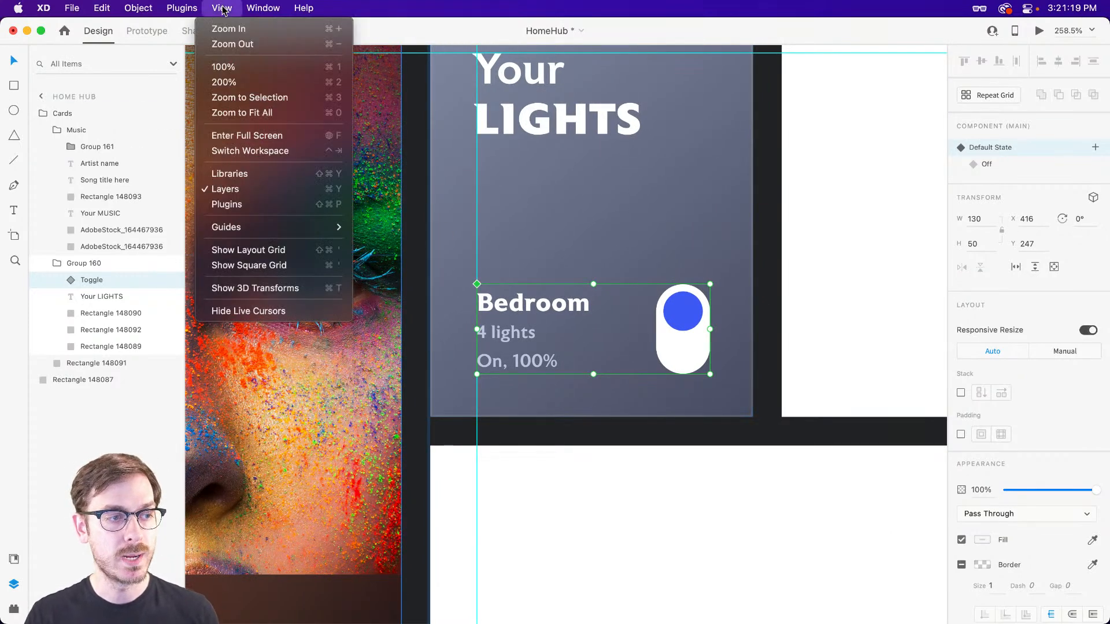
{"action": "mouse_move", "coordinate": [271, 230]}
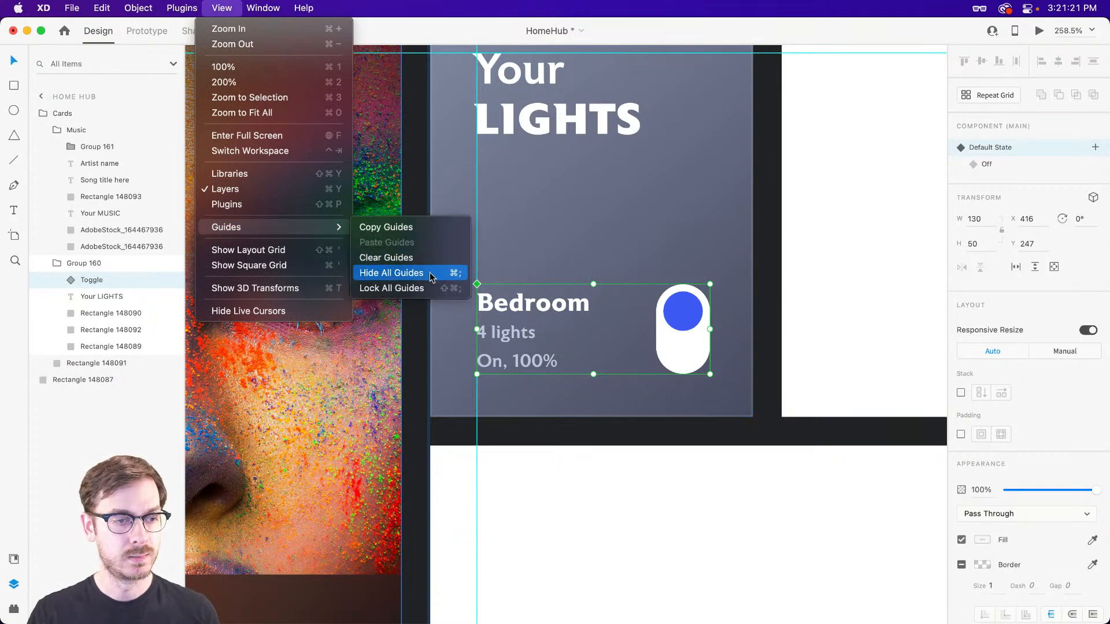
{"action": "scroll", "coordinate": [432, 273], "scroll_direction": "up", "scroll_amount": 4}
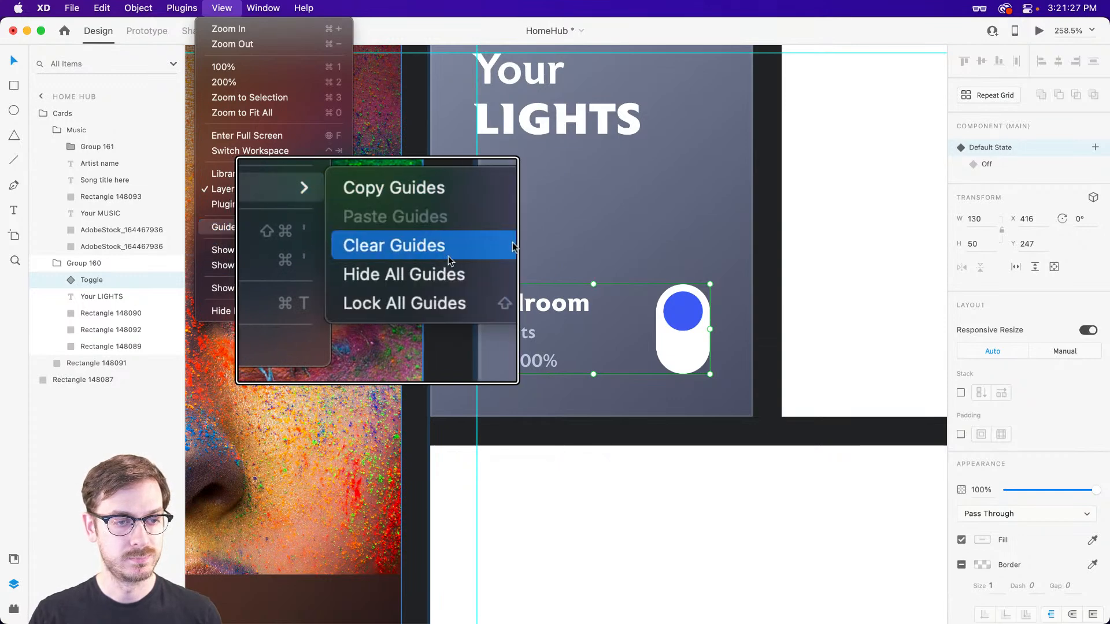
{"action": "left_click", "coordinate": [445, 276]}
Change the fill of the blank card beside the lights card to a linear gradient.
{"action": "scroll", "coordinate": [637, 256], "scroll_direction": "down", "scroll_amount": 2}
{"action": "scroll", "coordinate": [635, 255], "scroll_direction": "right", "scroll_amount": 5}
{"action": "left_click", "coordinate": [605, 200]}
{"action": "scroll", "coordinate": [608, 186], "scroll_direction": "up", "scroll_amount": 2}
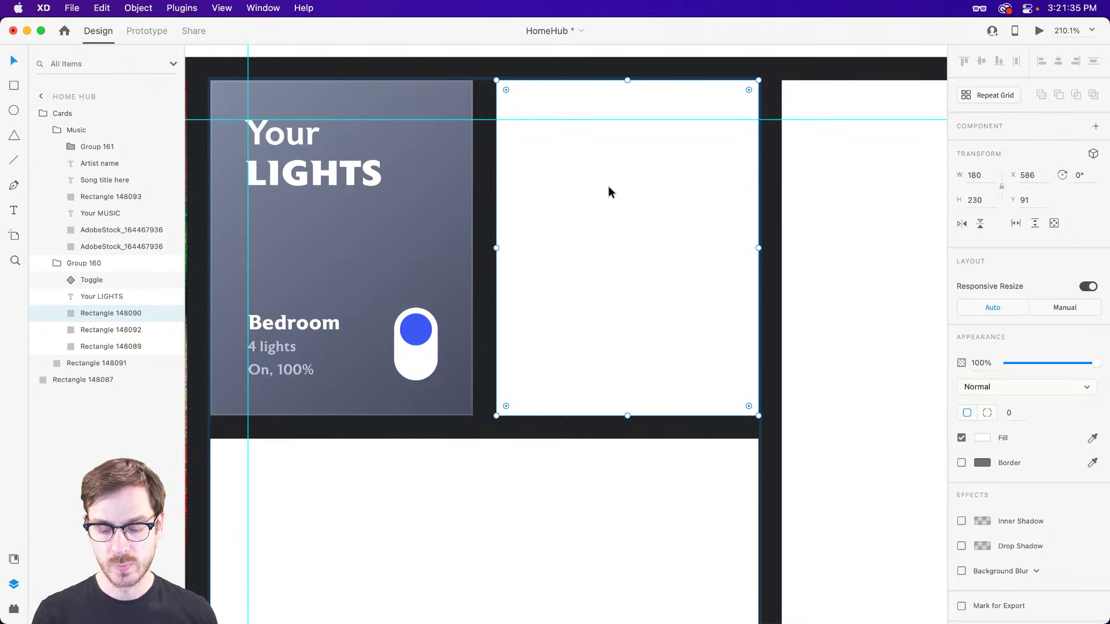
{"action": "left_click", "coordinate": [982, 440]}
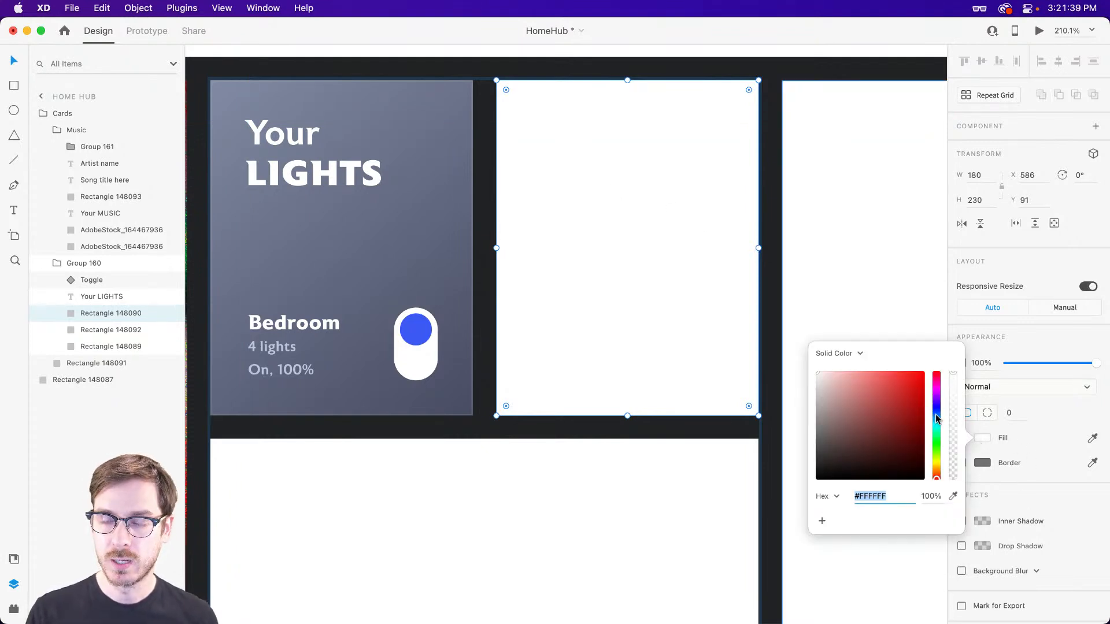
{"action": "left_click", "coordinate": [858, 353]}
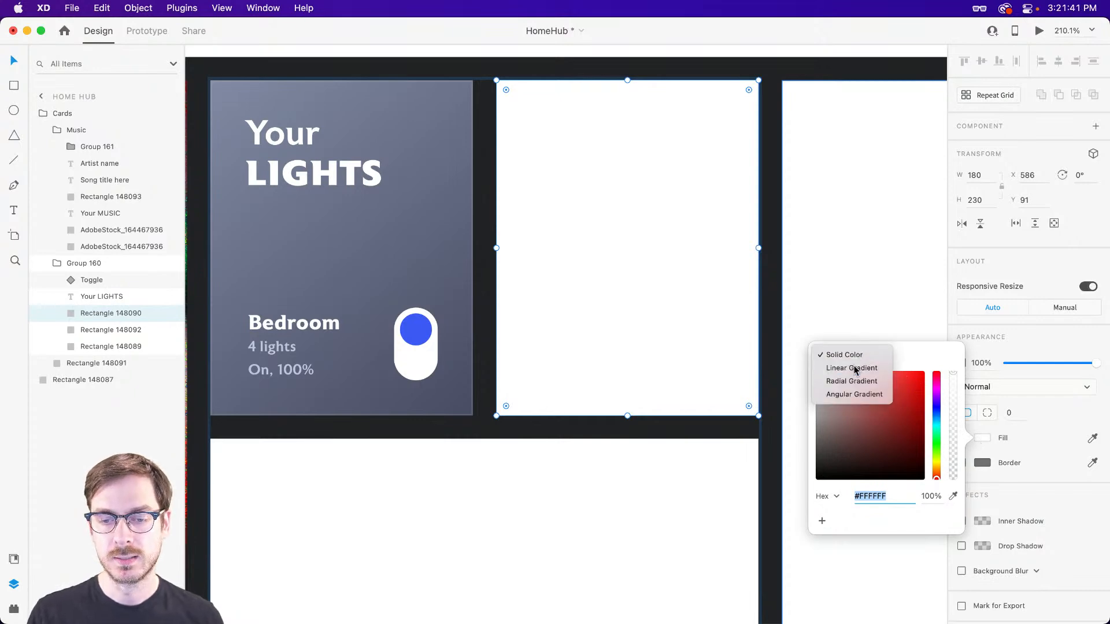
{"action": "left_click", "coordinate": [857, 367]}
Set the card's gradient stops to blues, #366FEF at the start and #2F65CB at the end.
{"action": "left_click", "coordinate": [936, 425]}
{"action": "left_click", "coordinate": [888, 396]}
{"action": "left_click_drag", "start_coordinate": [888, 394], "coordinate": [902, 396]}
{"action": "left_click", "coordinate": [937, 421]}
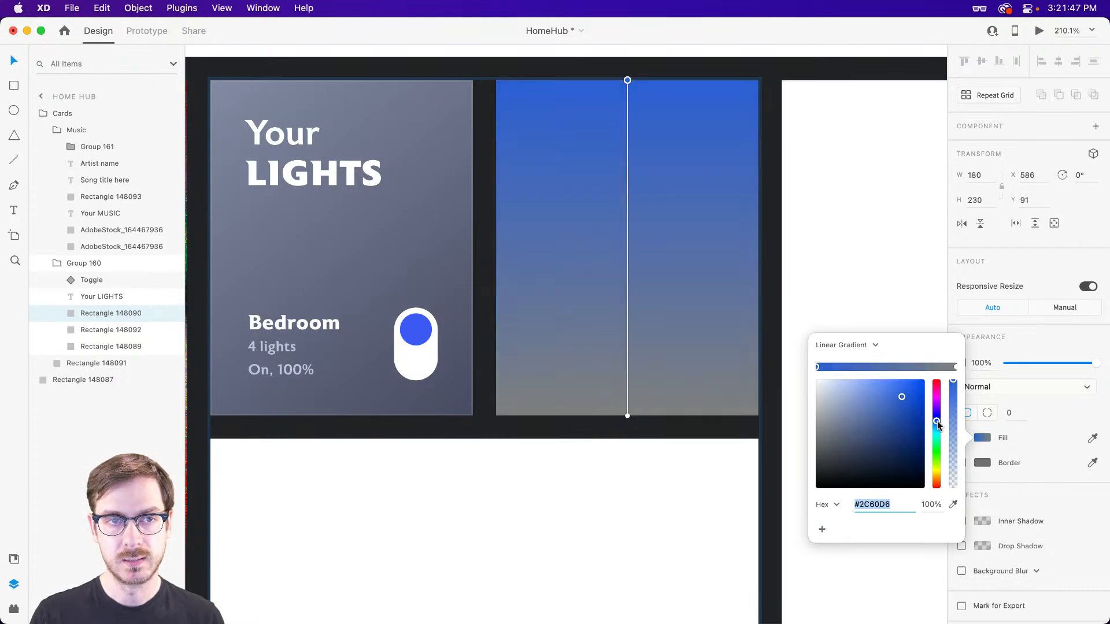
{"action": "left_click", "coordinate": [955, 368]}
{"action": "left_click", "coordinate": [937, 420]}
{"action": "left_click_drag", "start_coordinate": [902, 408], "coordinate": [900, 401]}
{"action": "left_click", "coordinate": [937, 422]}
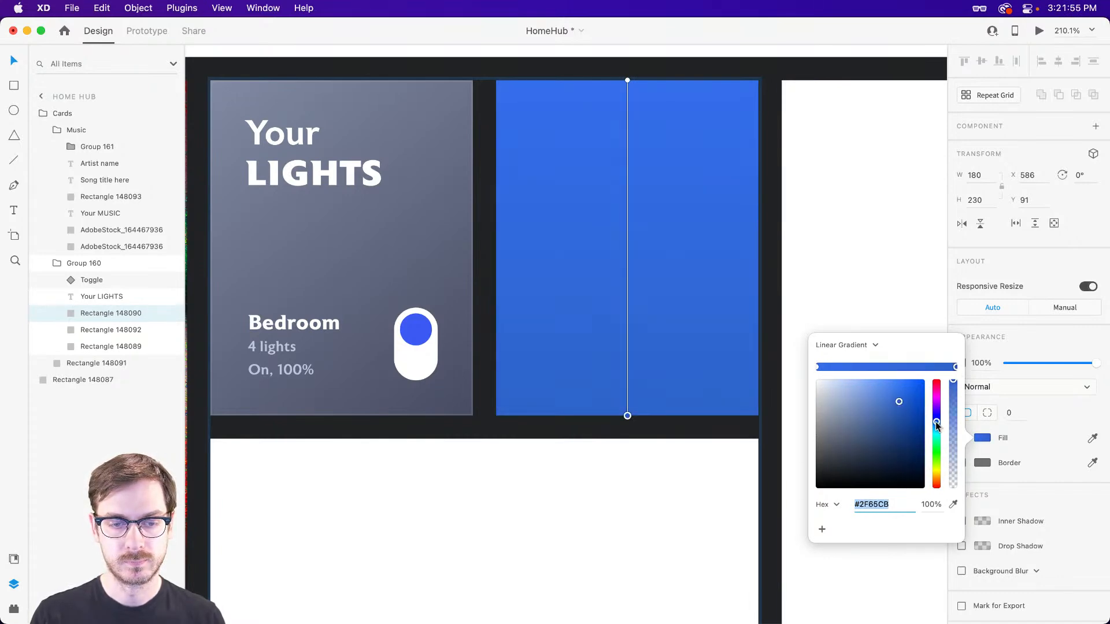
Run the blue card's gradient diagonally from its upper-left corner to its lower-right corner.
{"action": "left_click_drag", "start_coordinate": [627, 82], "coordinate": [496, 81]}
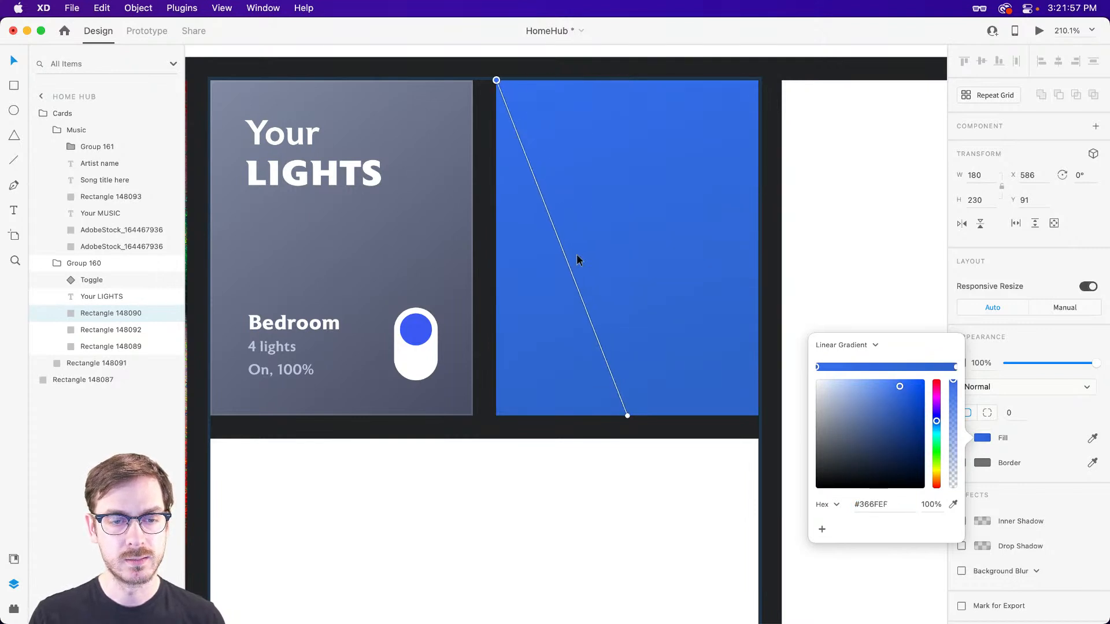
{"action": "left_click_drag", "start_coordinate": [627, 415], "coordinate": [758, 415]}
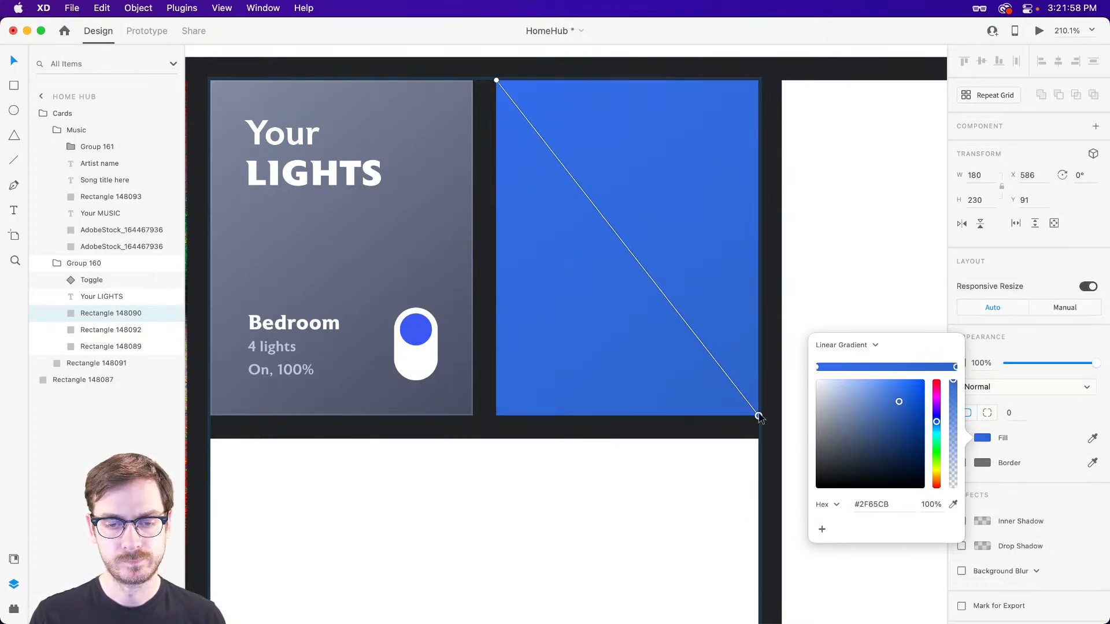
{"action": "left_click", "coordinate": [1024, 346]}
Copy the "Your LIGHTS" heading onto the blue card at X 610, Y 115, level with the original.
{"action": "left_click", "coordinate": [293, 163]}
{"action": "scroll", "coordinate": [622, 112], "scroll_direction": "up", "scroll_amount": 3}
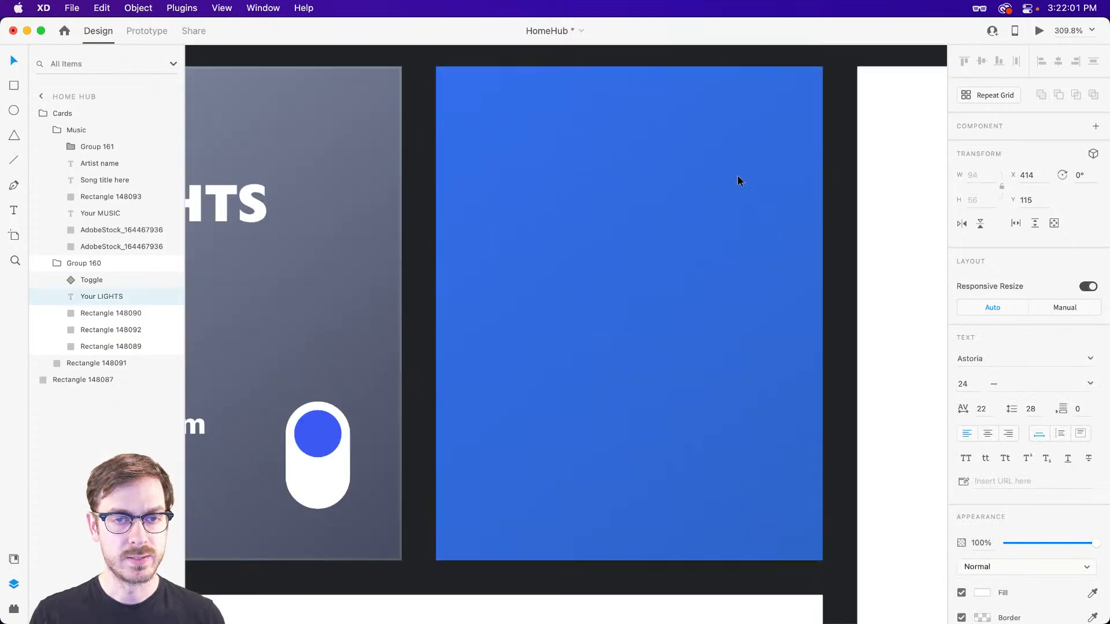
{"action": "scroll", "coordinate": [738, 178], "scroll_direction": "right", "scroll_amount": 3}
{"action": "left_click", "coordinate": [336, 163]}
{"action": "scroll", "coordinate": [337, 164], "scroll_direction": "left", "scroll_amount": 2}
{"action": "key", "text": "super+v"}
{"action": "left_click_drag", "start_coordinate": [522, 316], "coordinate": [469, 170]}
{"action": "key", "text": "Right"}
{"action": "key", "text": "Right"}
{"action": "key", "text": "Right"}
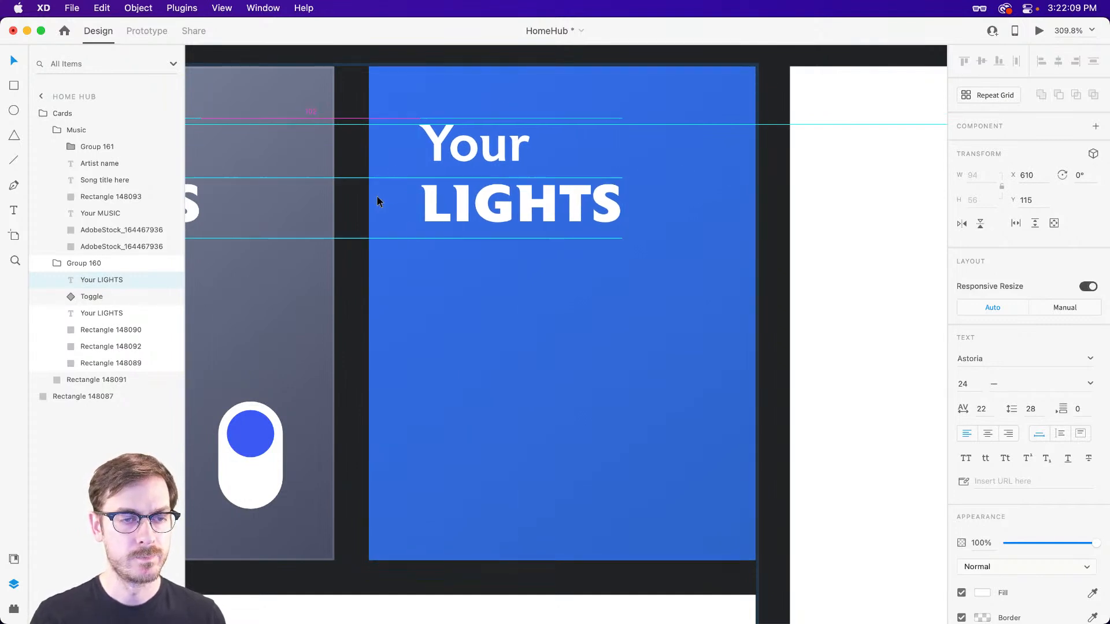
Change the copied heading on the blue card to read "Los ANGELES".
{"action": "double_click", "coordinate": [513, 203]}
{"action": "left_click", "coordinate": [513, 203]}
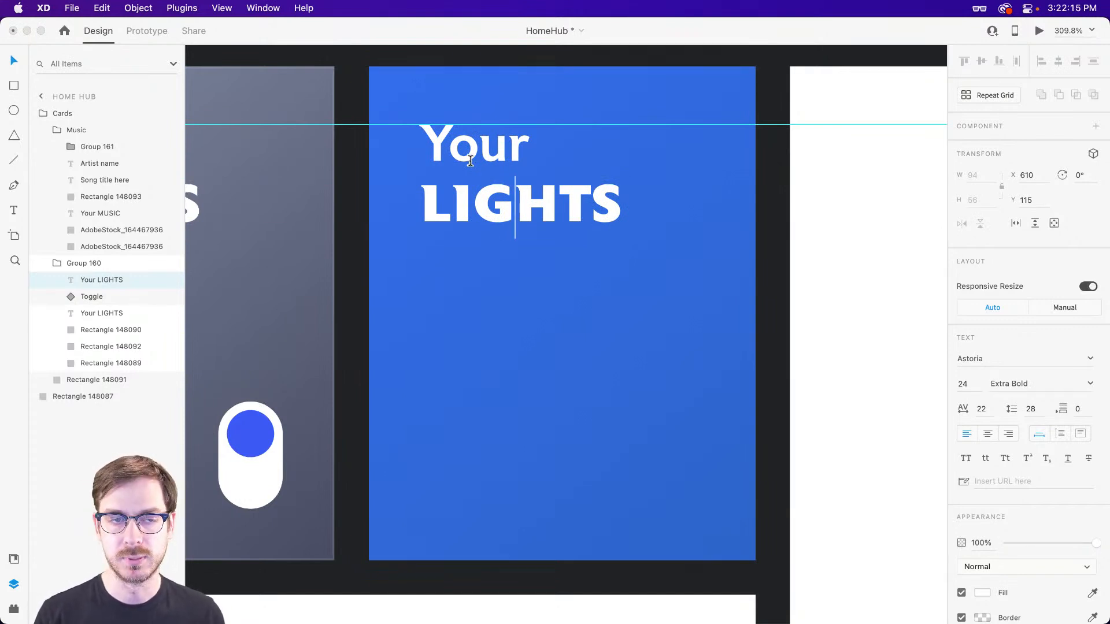
{"action": "double_click", "coordinate": [484, 153]}
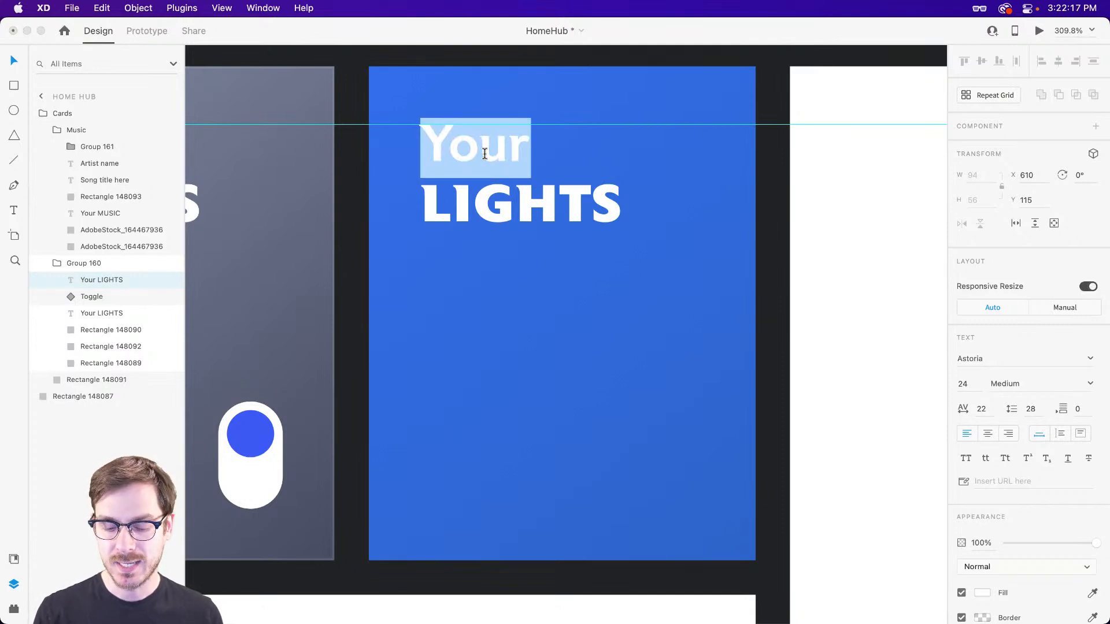
{"action": "type", "text": "Los"}
{"action": "double_click", "coordinate": [493, 225]}
{"action": "type", "text": "ANGLE"}
{"action": "key", "text": "BackSpace"}
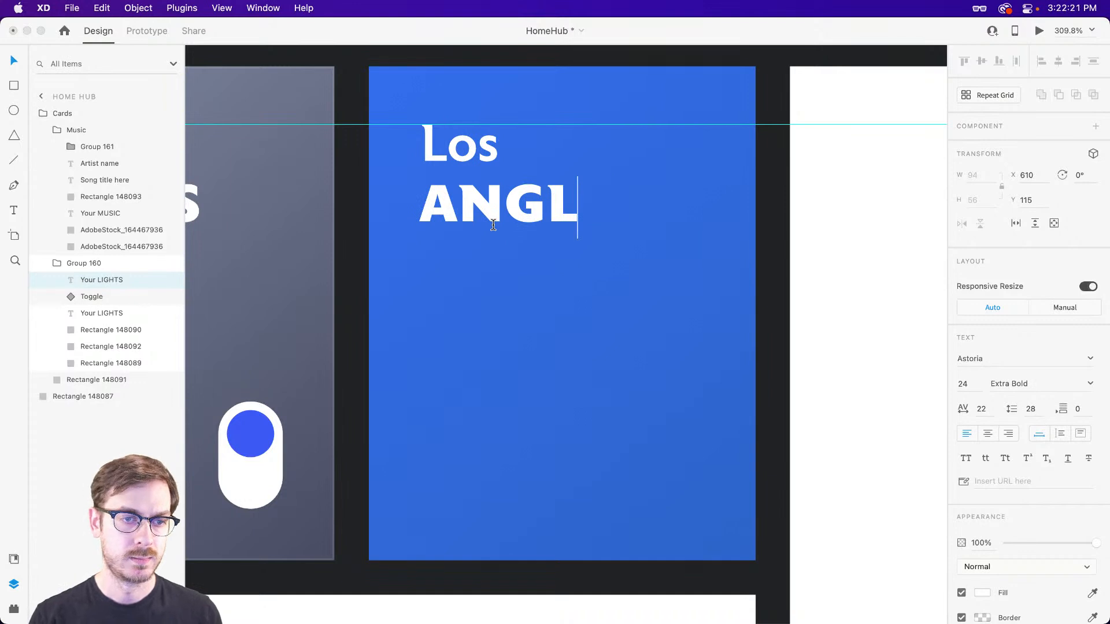
{"action": "key", "text": "BackSpace"}
{"action": "type", "text": "ELES"}
{"action": "key", "text": "Escape"}
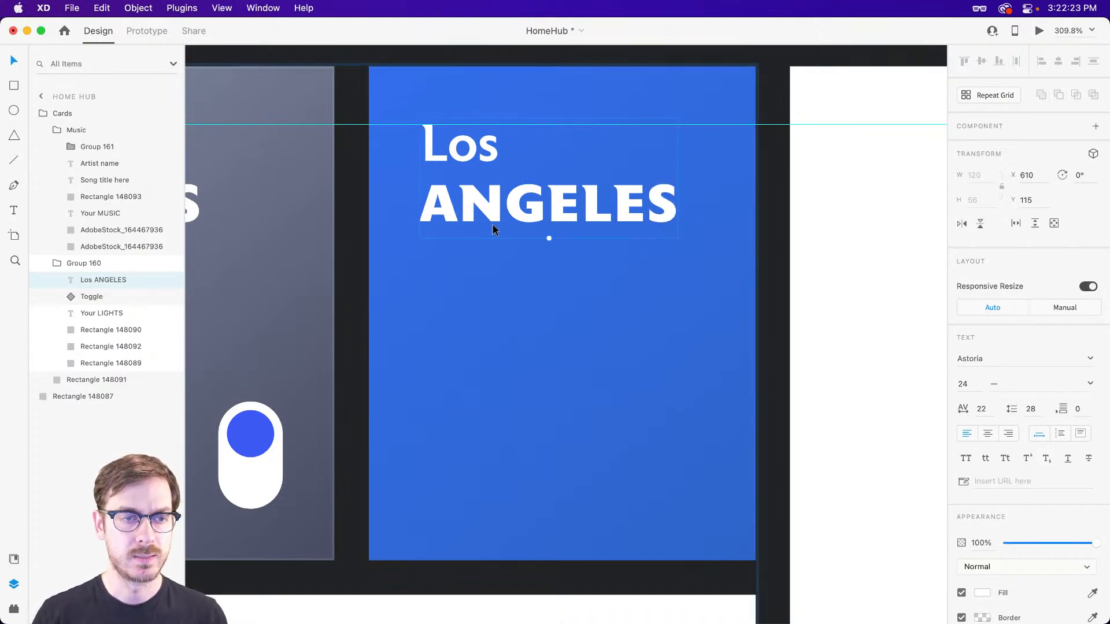
Add a "72°" text in the lower part of the blue Los Angeles card.
{"action": "scroll", "coordinate": [353, 228], "scroll_direction": "down", "scroll_amount": 2}
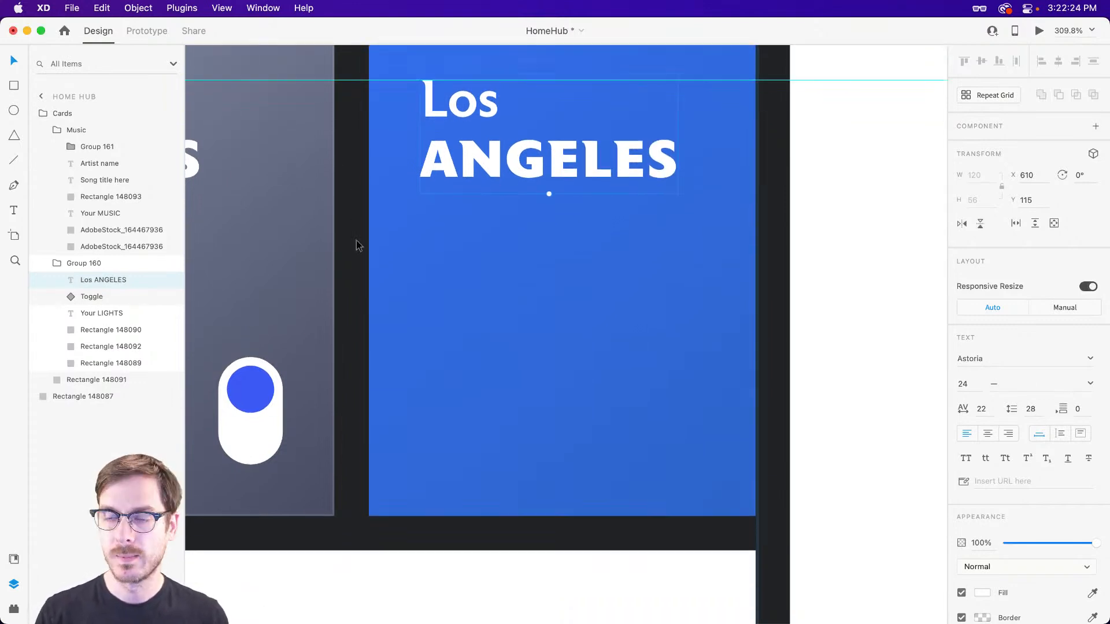
{"action": "key", "text": "t"}
{"action": "left_click", "coordinate": [451, 415]}
{"action": "type", "text": "72"}
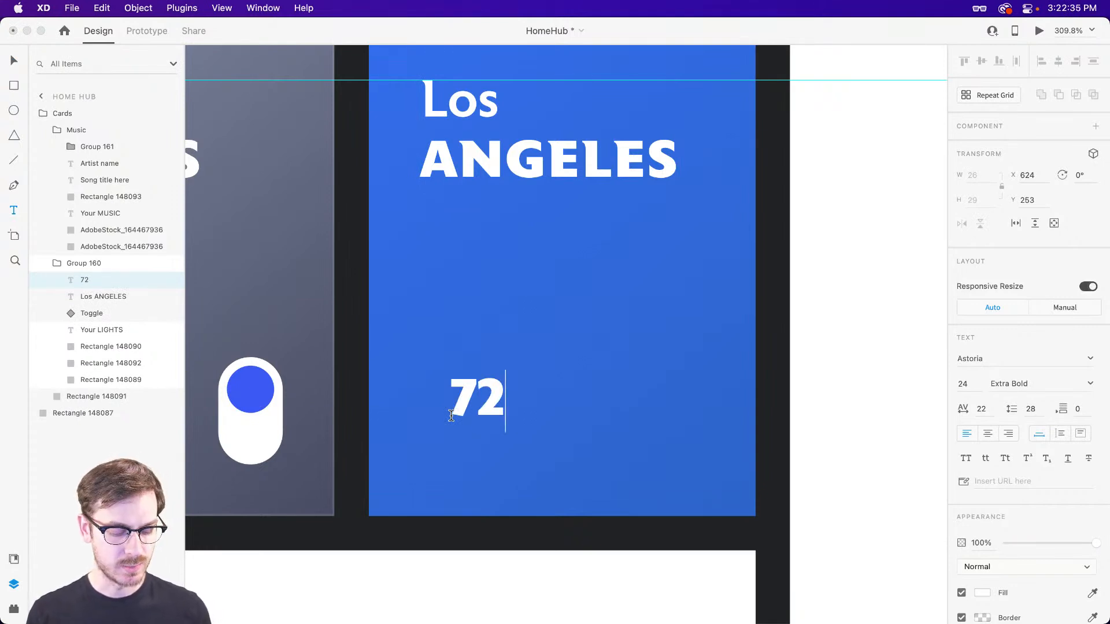
{"action": "type", "text": "°"}
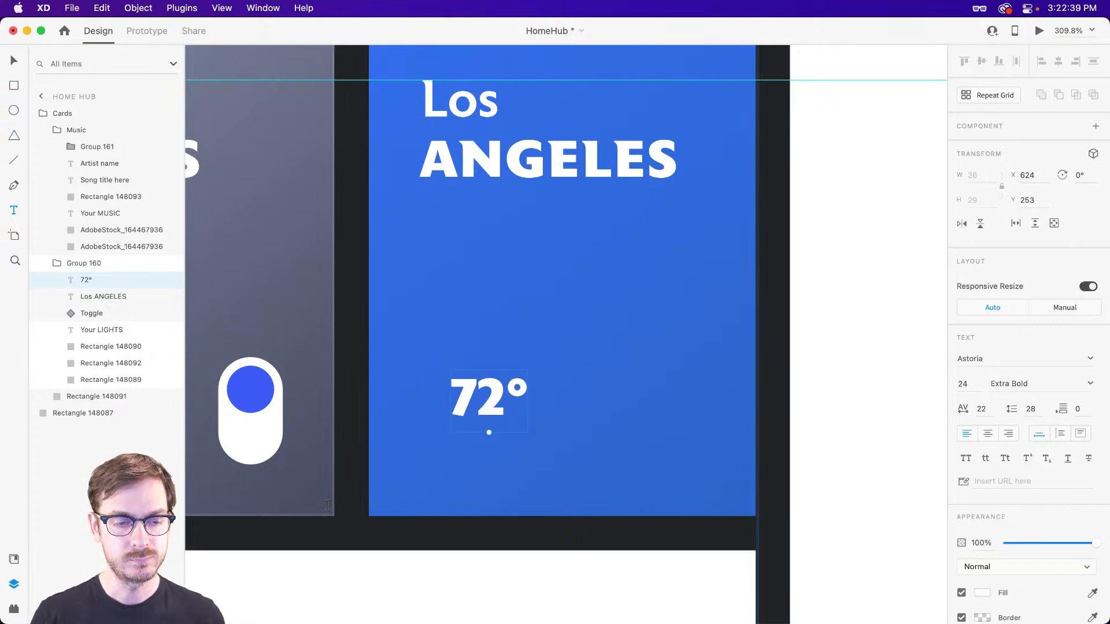
Restyle the "72°" text as ExtraLight at size 65 and place it in the blue card's lower-left area.
{"action": "left_click_drag", "start_coordinate": [490, 432], "coordinate": [519, 464]}
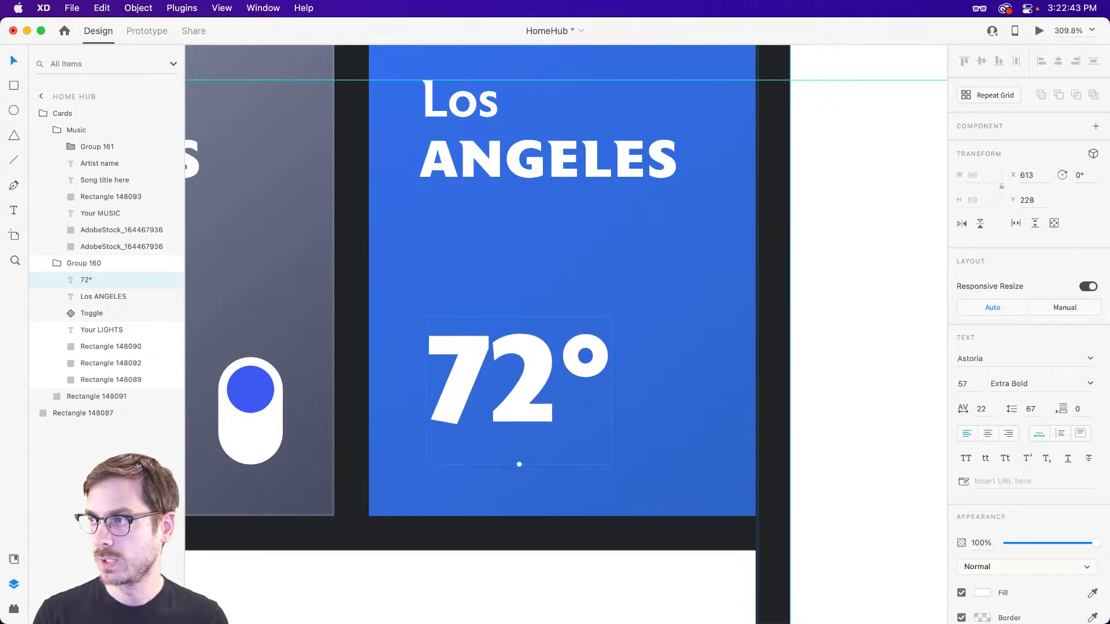
{"action": "left_click", "coordinate": [1090, 384]}
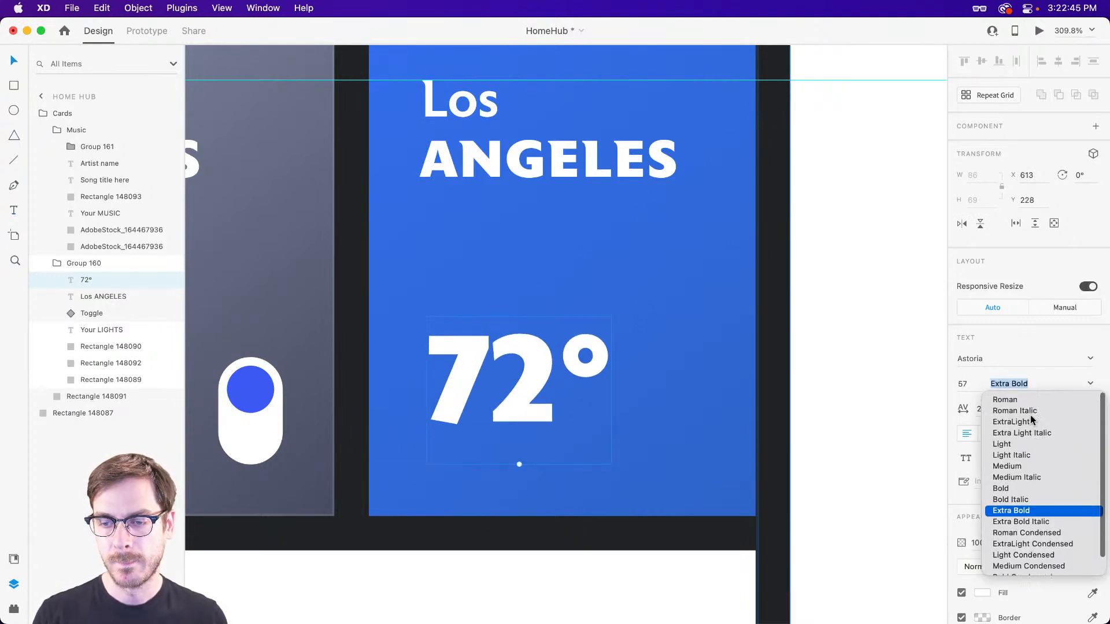
{"action": "left_click", "coordinate": [1020, 422]}
{"action": "left_click_drag", "start_coordinate": [563, 379], "coordinate": [488, 345]}
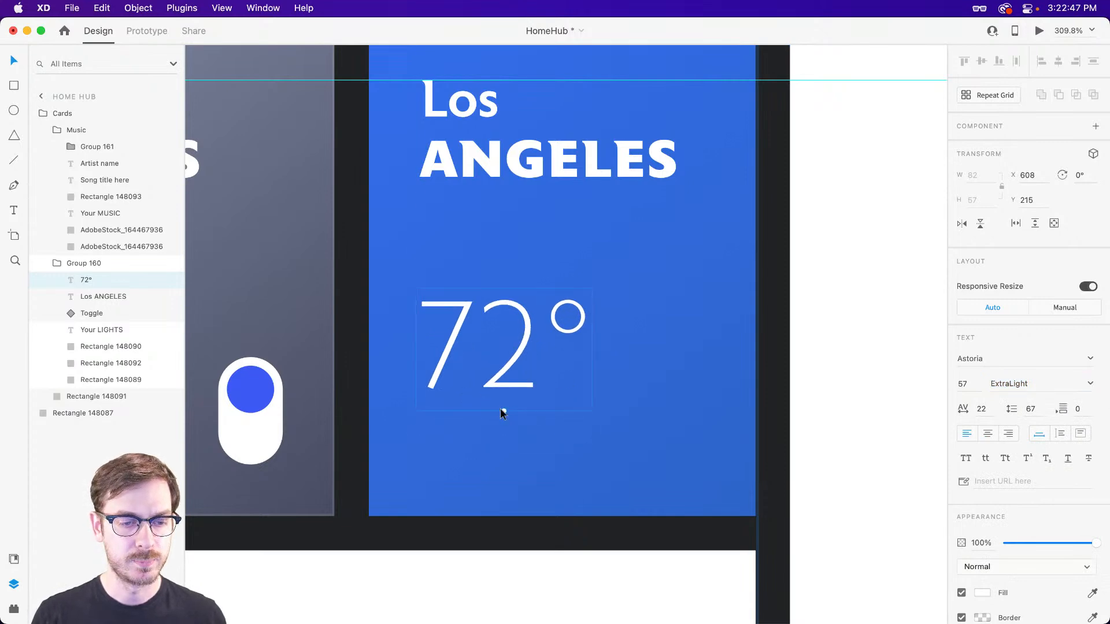
{"action": "mouse_move", "coordinate": [505, 411]}
{"action": "left_mouse_down"}
{"action": "mouse_move", "coordinate": [512, 473]}
{"action": "mouse_move", "coordinate": [520, 430]}
{"action": "mouse_move", "coordinate": [503, 432]}
{"action": "left_mouse_up"}
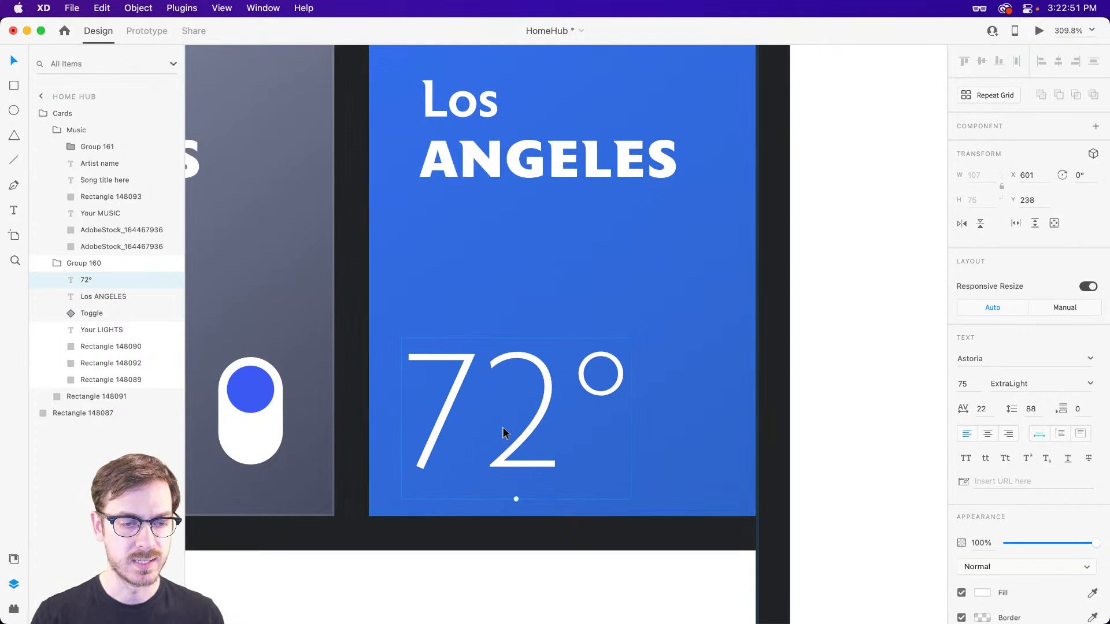
{"action": "left_click_drag", "start_coordinate": [517, 499], "coordinate": [518, 478]}
{"action": "mouse_move", "coordinate": [512, 416]}
{"action": "left_mouse_down"}
{"action": "mouse_move", "coordinate": [512, 403]}
{"action": "mouse_move", "coordinate": [502, 405]}
{"action": "left_mouse_up"}
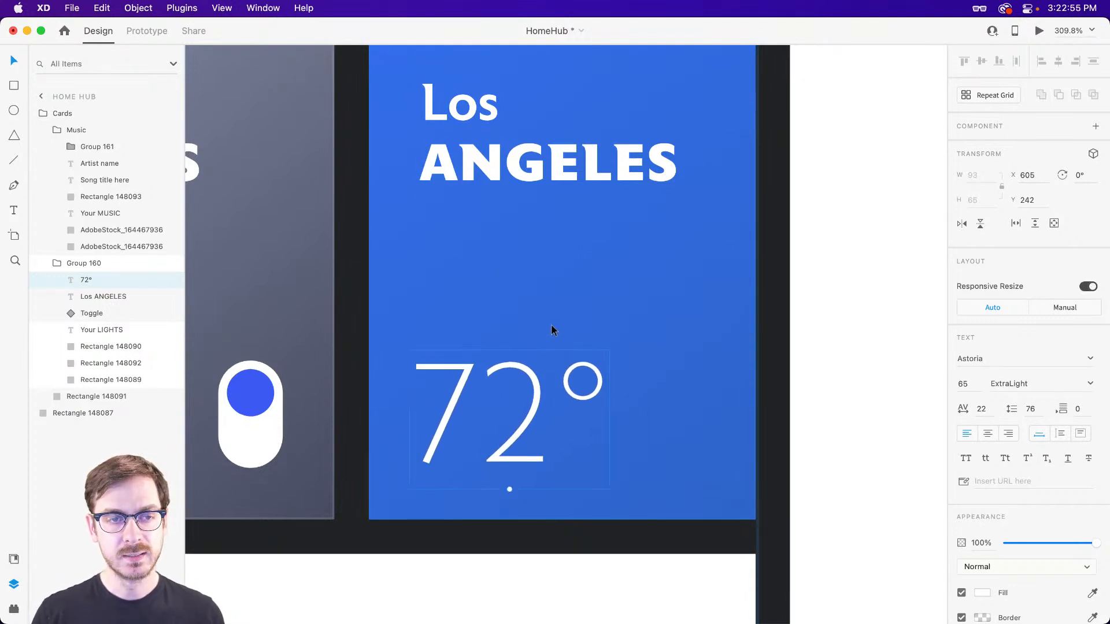
Examine the Toronto weather widget on the challenge artboard as a reference, and return to the Los Angeles card.
{"action": "scroll", "coordinate": [551, 325], "scroll_direction": "down", "scroll_amount": 10}
{"action": "scroll", "coordinate": [552, 323], "scroll_direction": "up", "scroll_amount": 10}
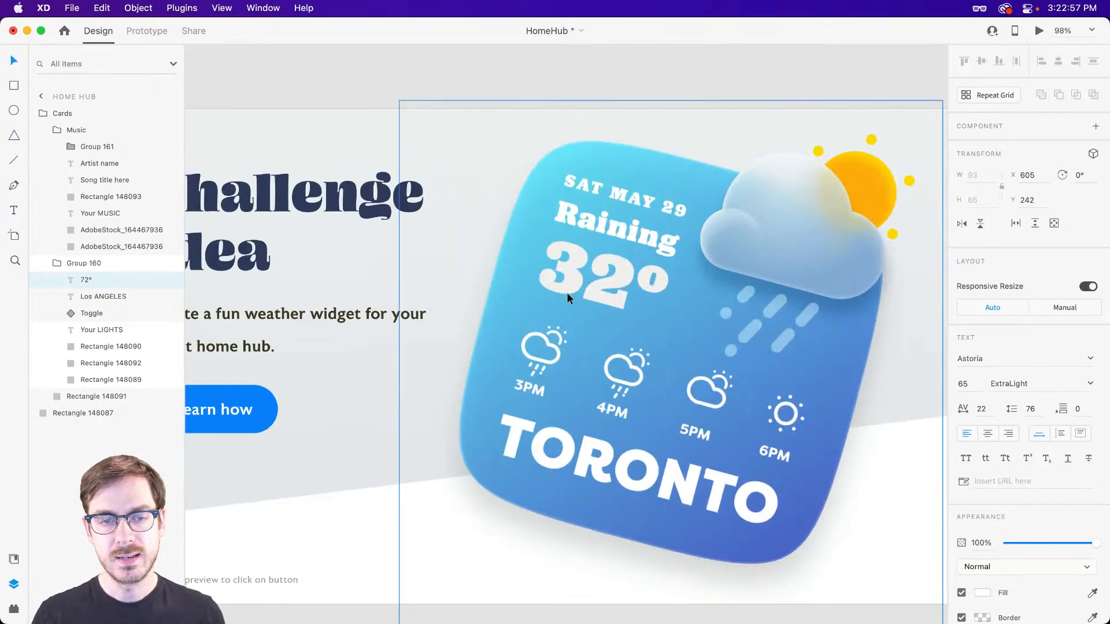
{"action": "scroll", "coordinate": [687, 252], "scroll_direction": "down", "scroll_amount": 5}
{"action": "scroll", "coordinate": [781, 204], "scroll_direction": "up", "scroll_amount": 2}
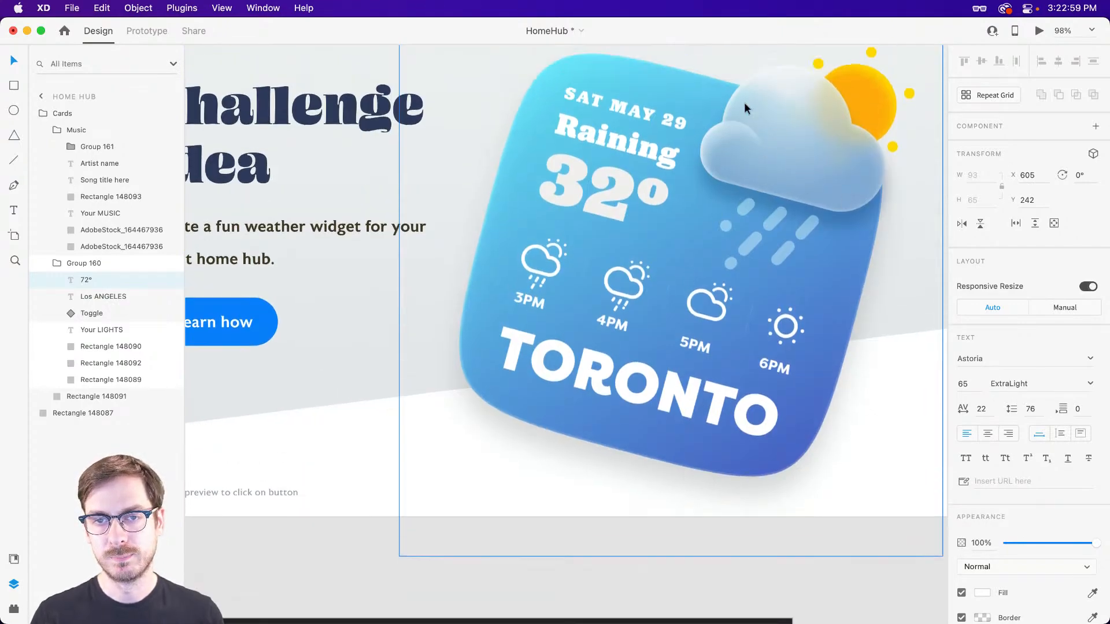
{"action": "scroll", "coordinate": [780, 121], "scroll_direction": "down", "scroll_amount": 8}
{"action": "scroll", "coordinate": [575, 121], "scroll_direction": "up", "scroll_amount": 6}
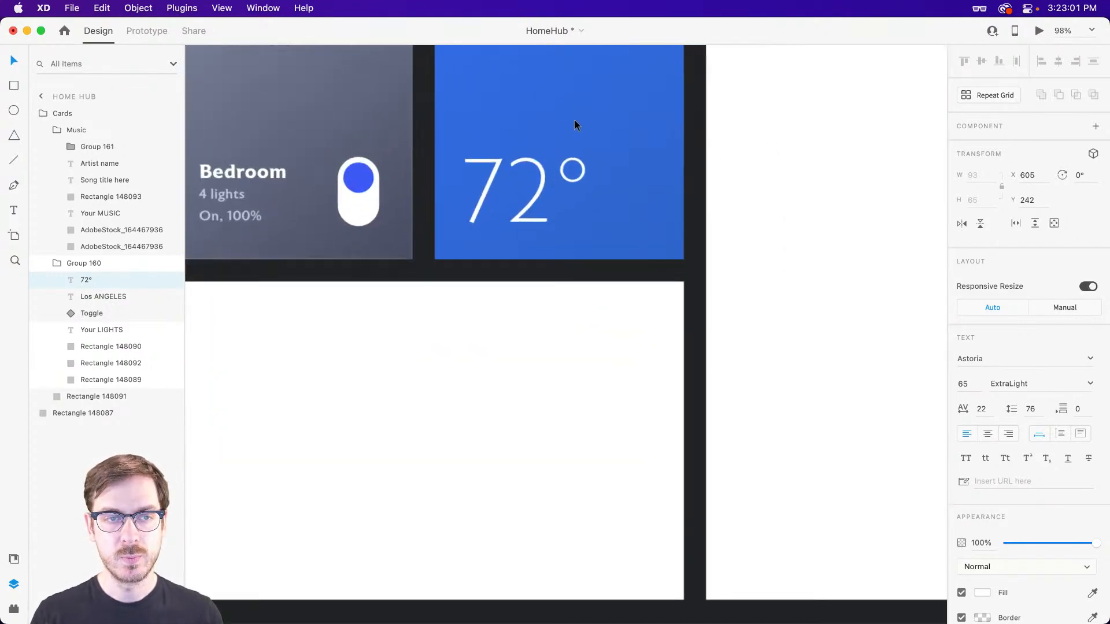
{"action": "scroll", "coordinate": [584, 128], "scroll_direction": "up", "scroll_amount": 3}
{"action": "scroll", "coordinate": [584, 129], "scroll_direction": "up", "scroll_amount": 2}
Open the Icons 4 Design plugin and search for "cloud".
{"action": "key", "text": "r"}
{"action": "key", "text": "shift+super+p"}
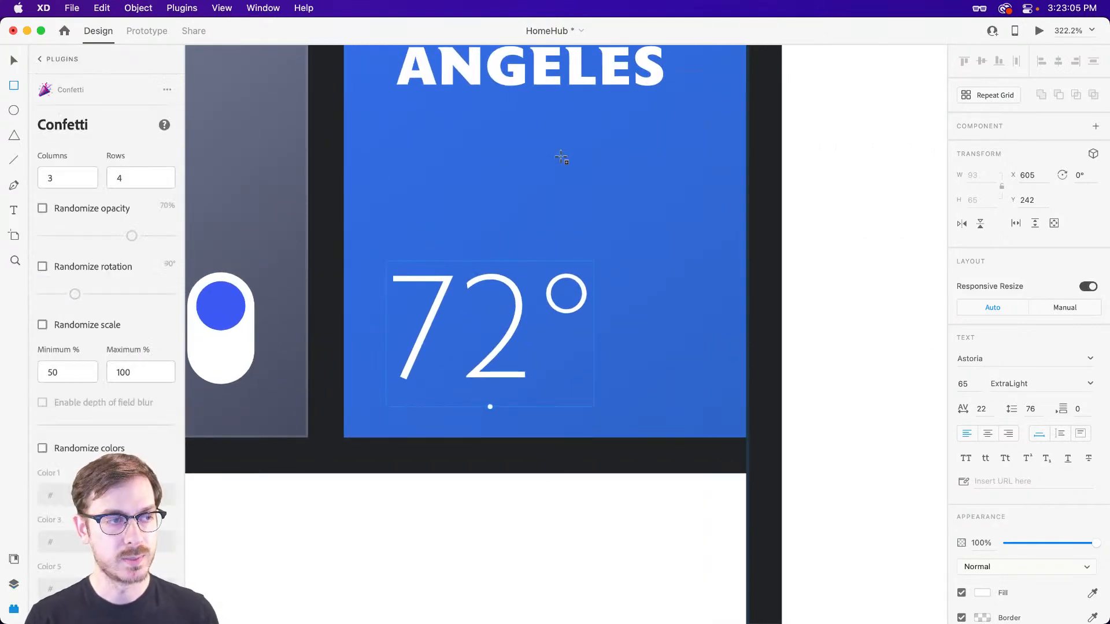
{"action": "left_click", "coordinate": [40, 59]}
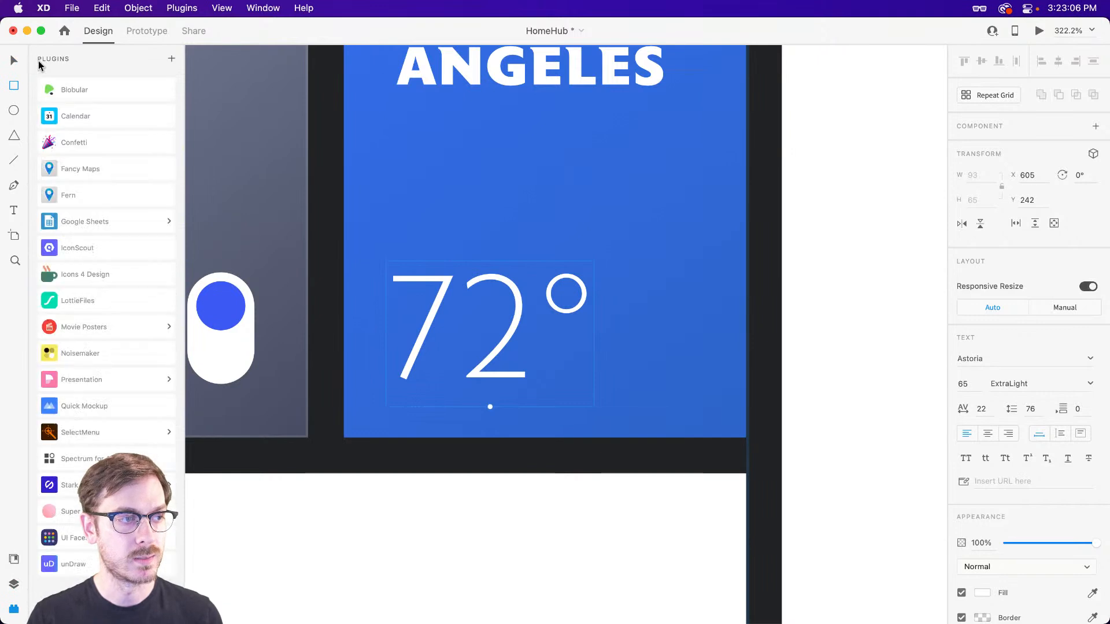
{"action": "left_click", "coordinate": [123, 272]}
{"action": "left_click", "coordinate": [93, 126]}
{"action": "type", "text": "cloud"}
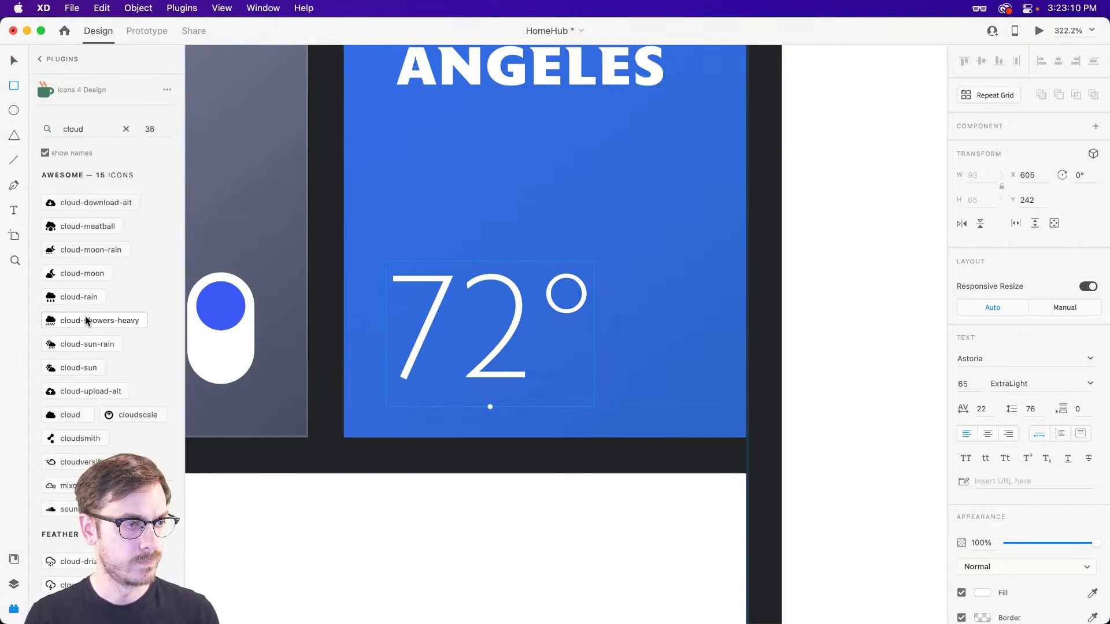
Insert the plain Awesome "cloud" icon and place it on the blue card above the "72°" text, at X 691, Y 196.25.
{"action": "left_click", "coordinate": [70, 414]}
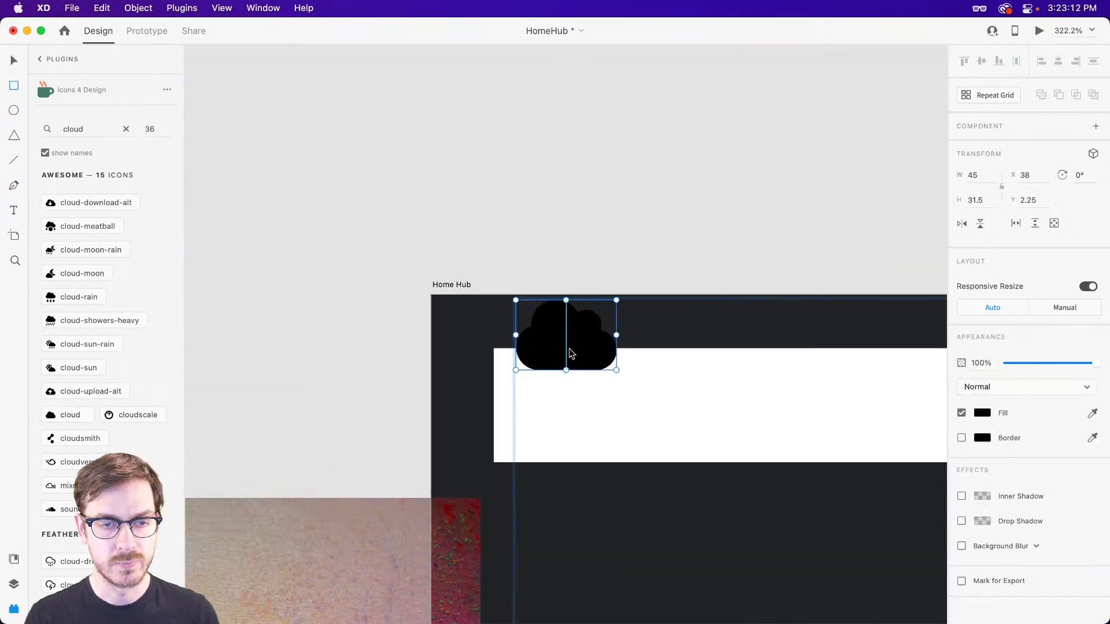
{"action": "key", "text": "v"}
{"action": "left_click_drag", "start_coordinate": [570, 348], "coordinate": [200, 95]}
{"action": "key", "text": "Delete"}
{"action": "scroll", "coordinate": [717, 417], "scroll_direction": "down", "scroll_amount": 3}
{"action": "left_click_drag", "start_coordinate": [848, 324], "coordinate": [197, 130]}
{"action": "left_click_drag", "start_coordinate": [462, 191], "coordinate": [633, 269]}
{"action": "scroll", "coordinate": [772, 178], "scroll_direction": "up", "scroll_amount": 3}
{"action": "left_click", "coordinate": [678, 317]}
{"action": "key", "text": "super+v"}
{"action": "left_click_drag", "start_coordinate": [576, 344], "coordinate": [712, 256]}
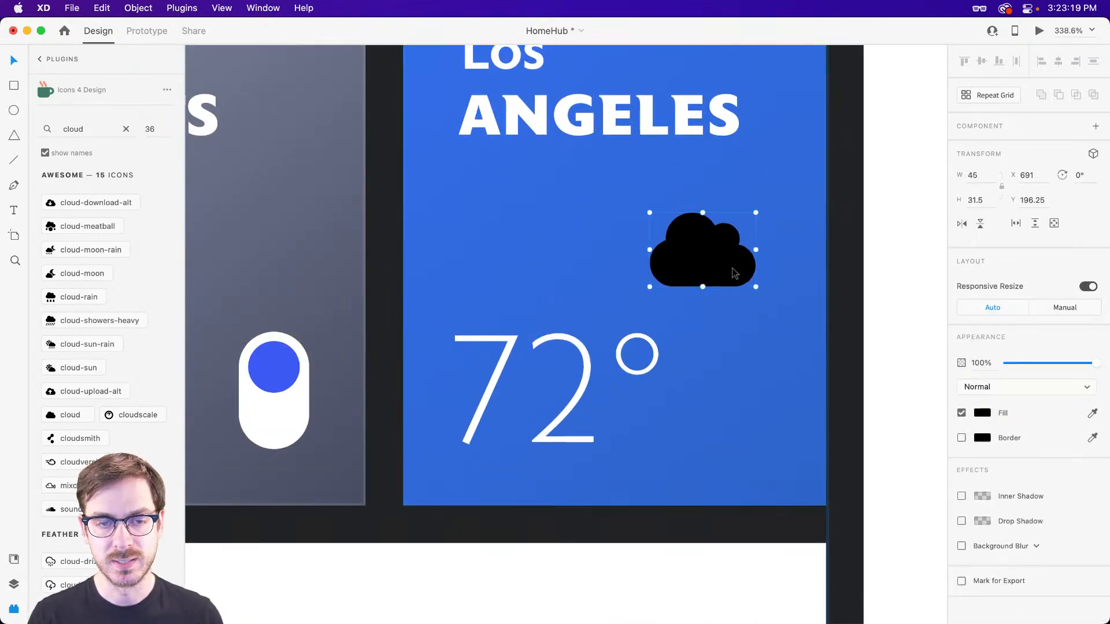
Fill the cloud icon with white #FFFFFF and move it closer to the heading, to X 696, Y 183.25.
{"action": "left_click", "coordinate": [982, 413]}
{"action": "type", "text": "ffffff"}
{"action": "key", "text": "Return"}
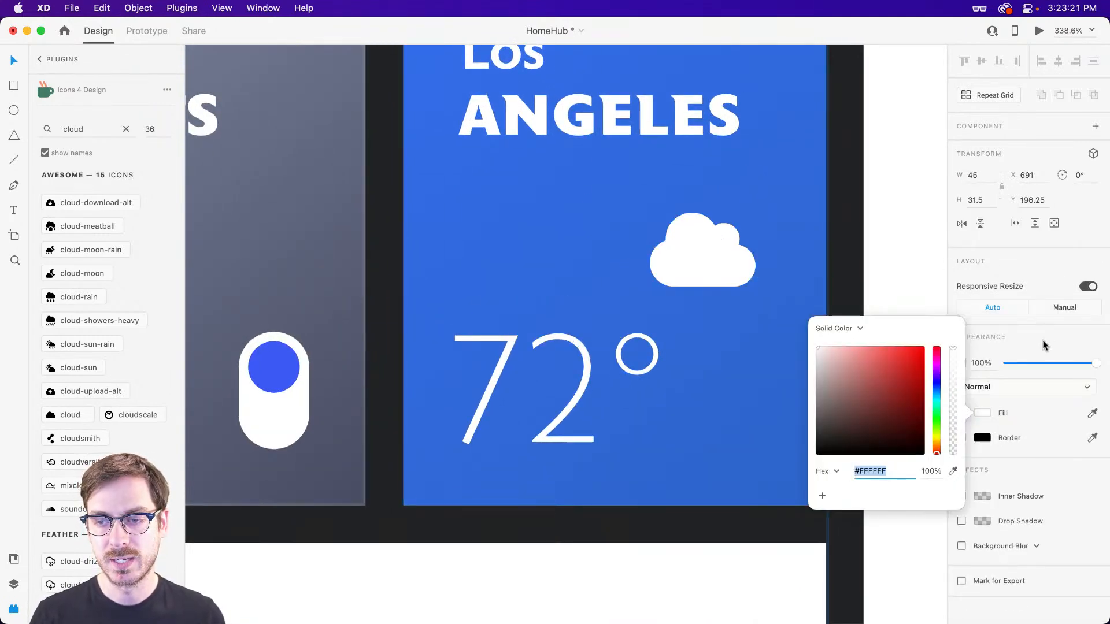
{"action": "left_click", "coordinate": [706, 240]}
{"action": "left_click_drag", "start_coordinate": [706, 240], "coordinate": [717, 213]}
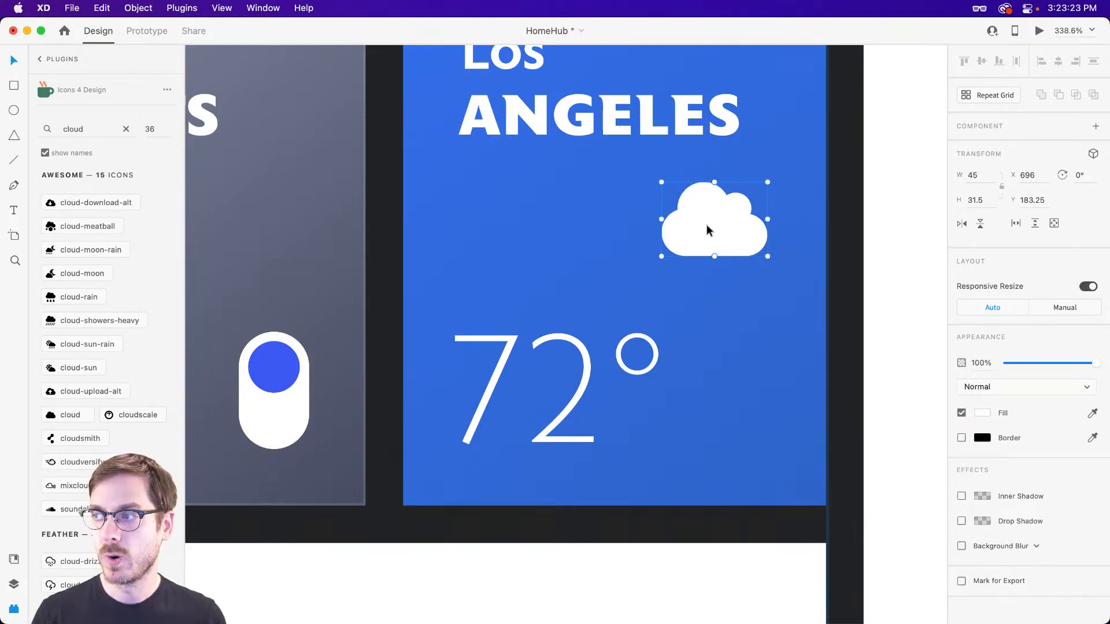
Duplicate the white cloud as a smaller copy 32.77 wide at X 690.23, Y 195.25, with background blur 14 and brightness 11.
{"action": "key", "text": "alt"}
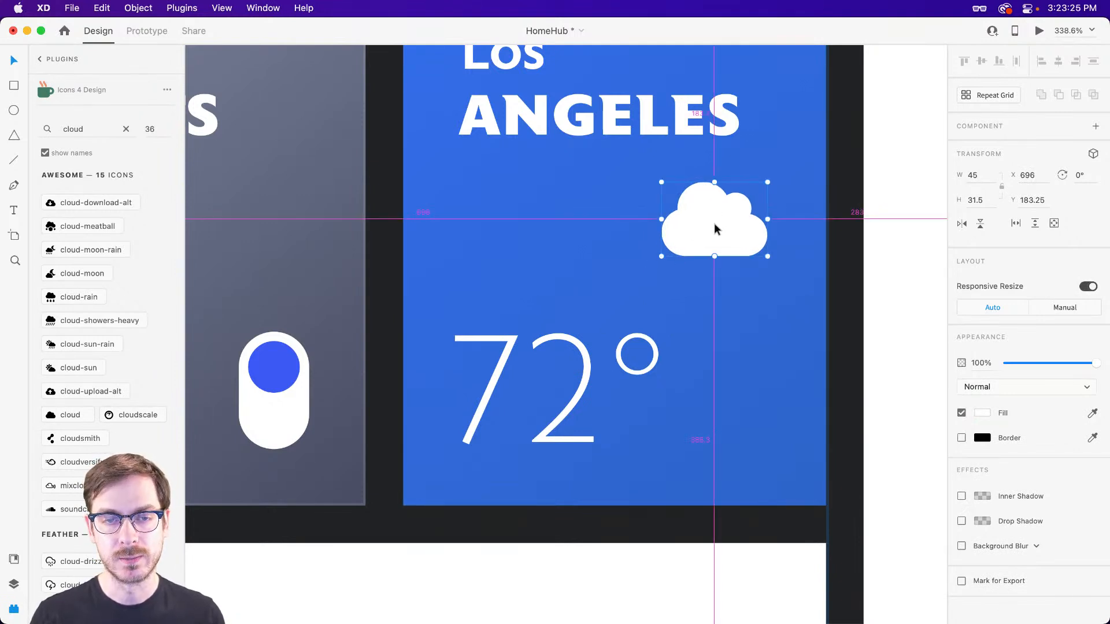
{"action": "left_click_drag", "start_coordinate": [717, 227], "coordinate": [700, 260]}
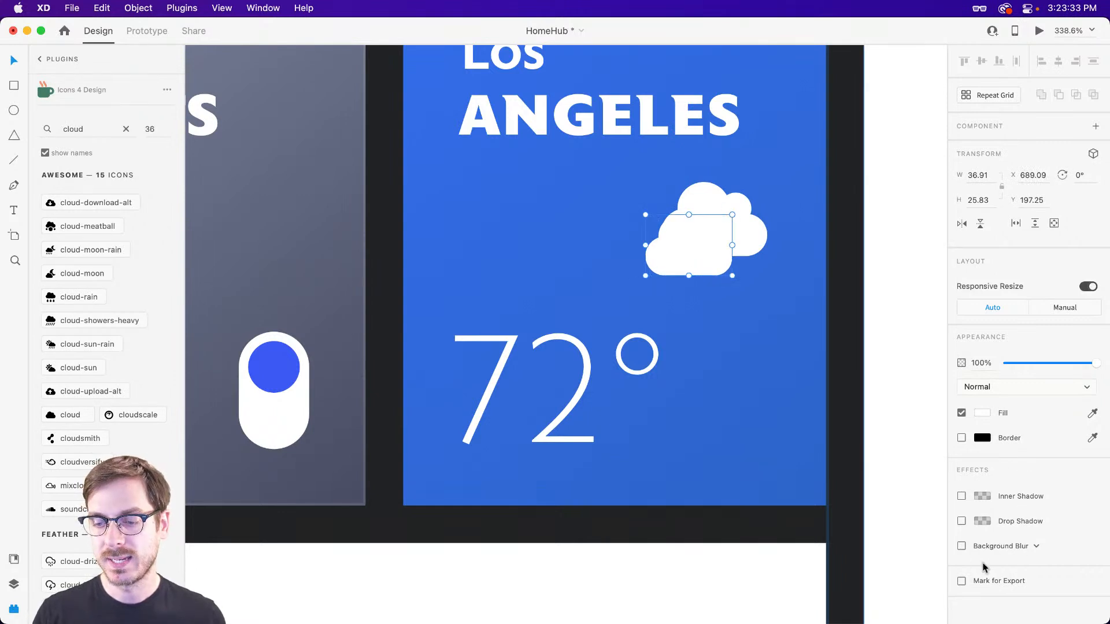
{"action": "left_click", "coordinate": [961, 546]}
{"action": "left_click_drag", "start_coordinate": [1065, 567], "coordinate": [1043, 558]}
{"action": "mouse_move", "coordinate": [682, 249]}
{"action": "left_mouse_down"}
{"action": "mouse_move", "coordinate": [647, 269]}
{"action": "mouse_move", "coordinate": [681, 244]}
{"action": "left_mouse_up"}
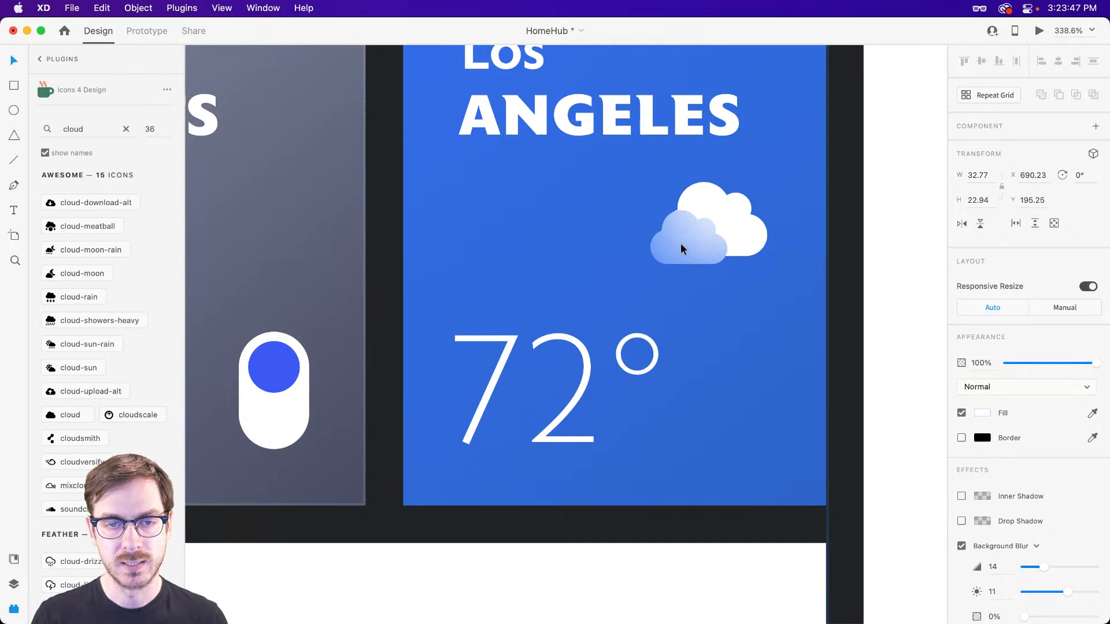
Move both clouds together to the lower part of the blue card beside the "72°" text, at X 705.12, Y 263.06.
{"action": "left_click", "coordinate": [746, 236], "text": "shift"}
{"action": "left_click_drag", "start_coordinate": [742, 225], "coordinate": [775, 410]}
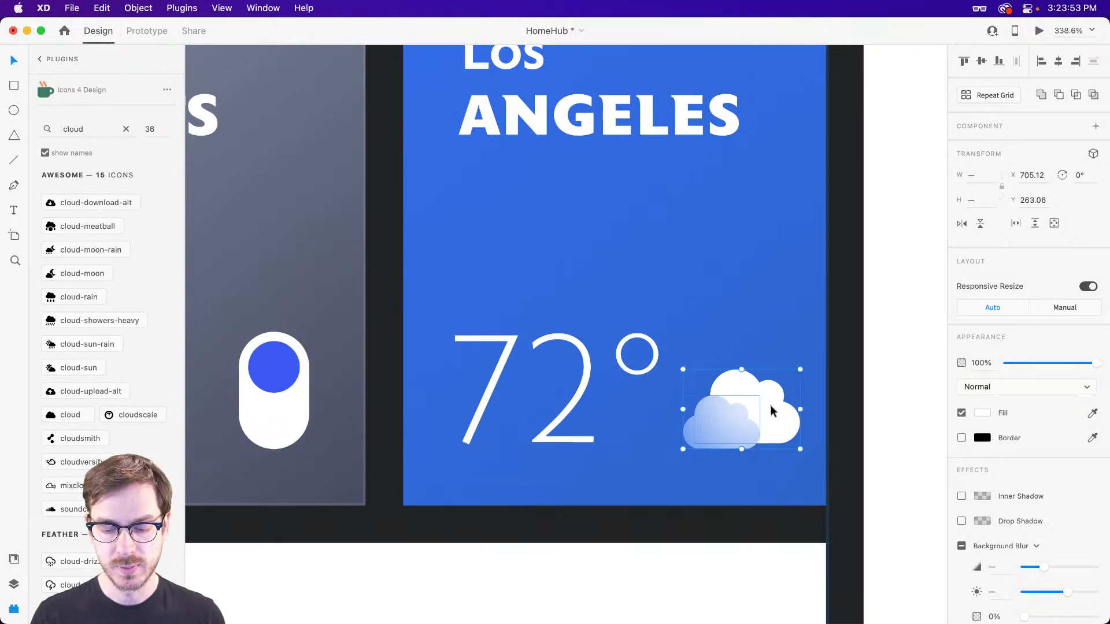
{"action": "key", "text": "super+Return"}
{"action": "key", "text": "super+w"}
Fill the tall white card beside the Los Angeles card with AdobeStock_427258085.mp4 from the People folder in Finder.
{"action": "scroll", "coordinate": [618, 348], "scroll_direction": "down", "scroll_amount": 5}
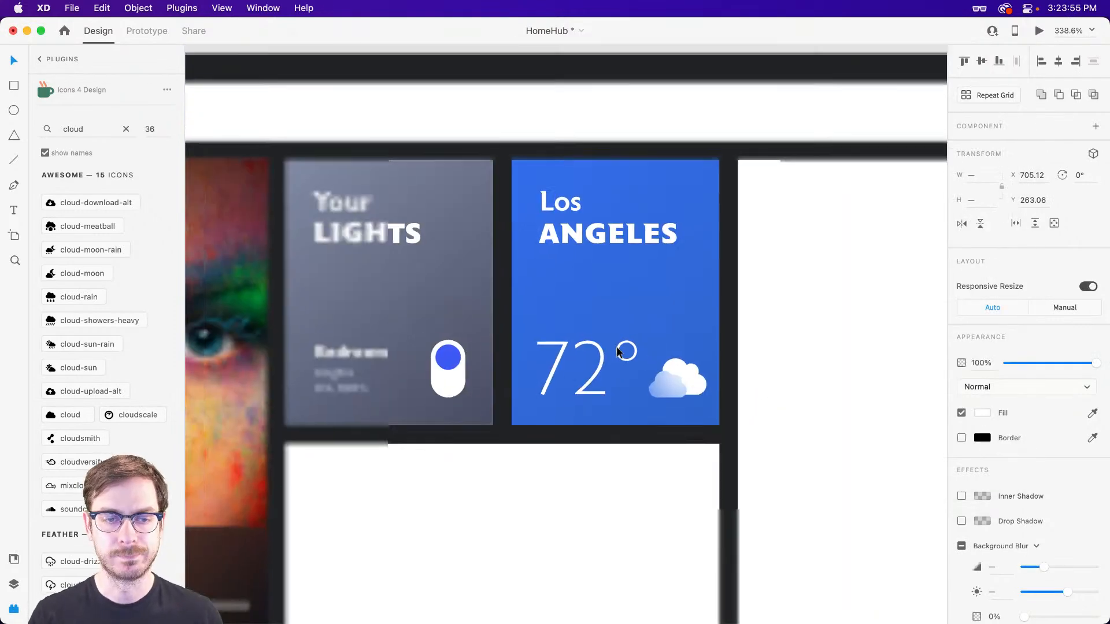
{"action": "scroll", "coordinate": [605, 331], "scroll_direction": "right", "scroll_amount": 6}
{"action": "scroll", "coordinate": [605, 330], "scroll_direction": "down", "scroll_amount": 2}
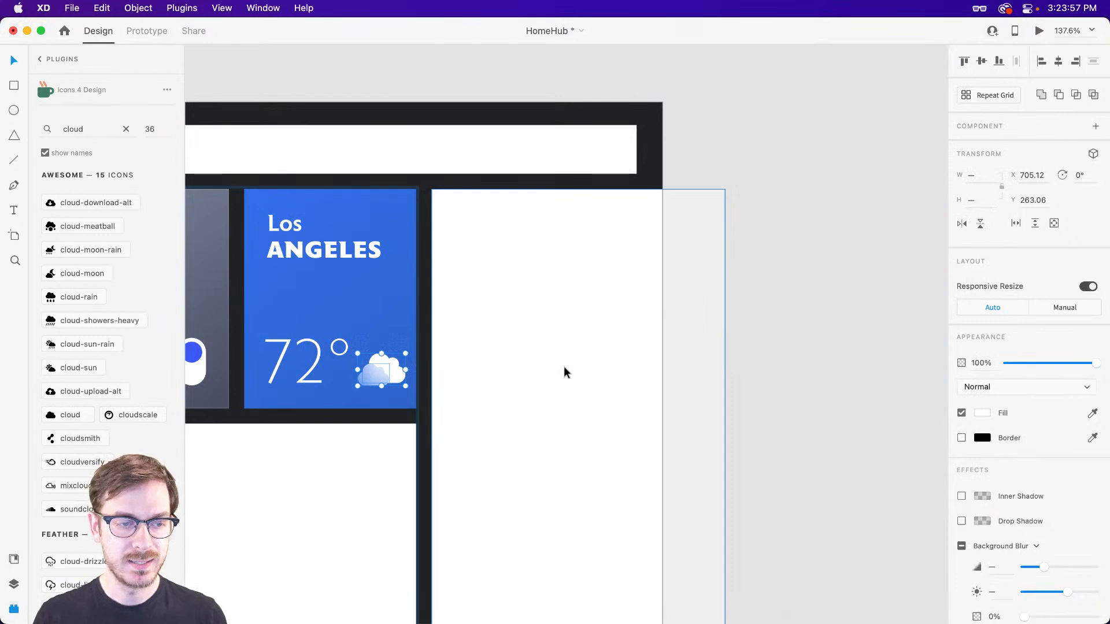
{"action": "scroll", "coordinate": [584, 294], "scroll_direction": "down", "scroll_amount": 5}
{"action": "scroll", "coordinate": [583, 295], "scroll_direction": "left", "scroll_amount": 1}
{"action": "left_click", "coordinate": [605, 233]}
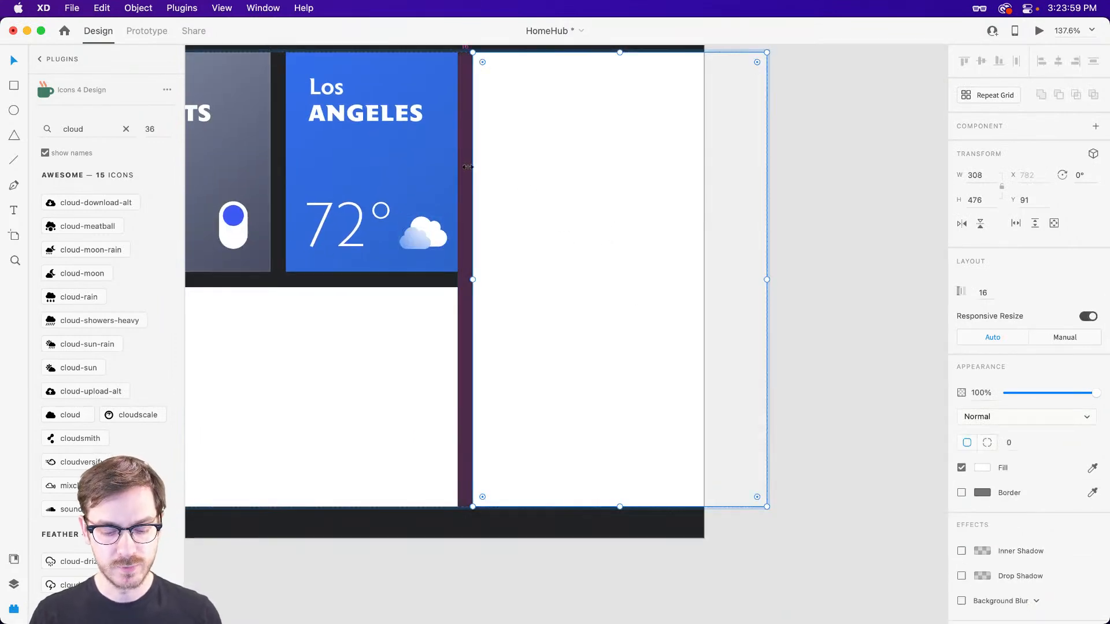
{"action": "left_click", "coordinate": [364, 108]}
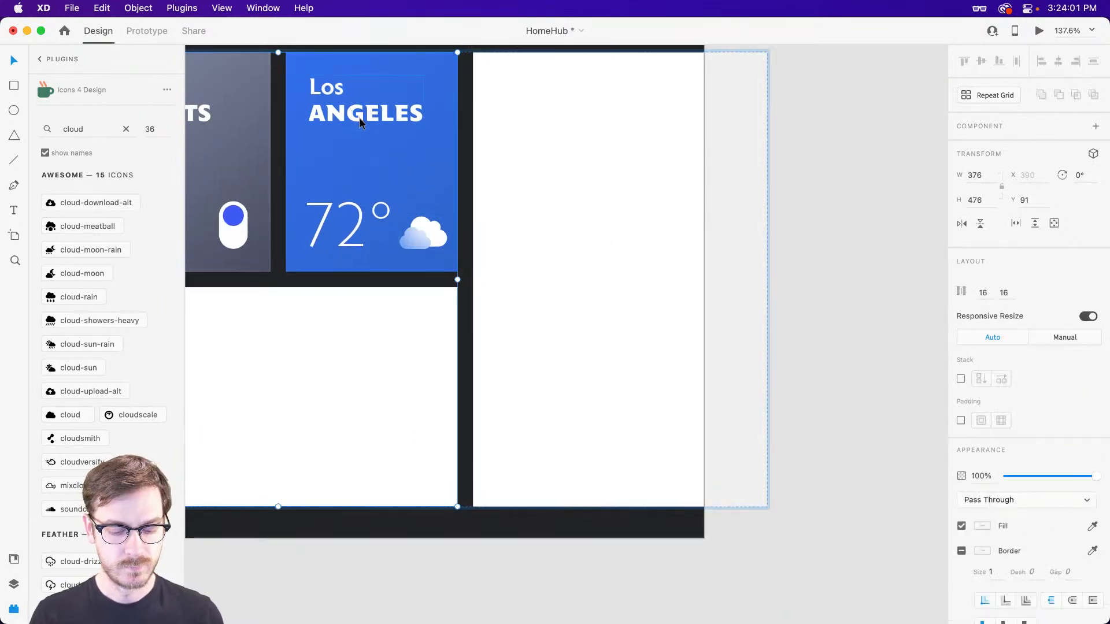
{"action": "left_click", "coordinate": [710, 254]}
{"action": "key", "text": "super+shift+y"}
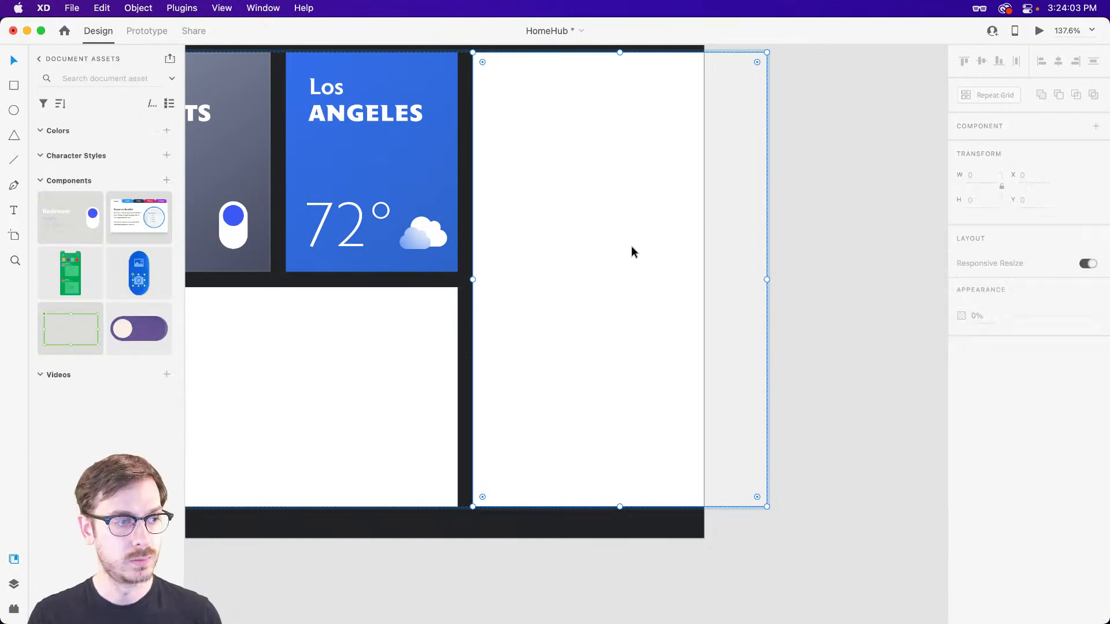
{"action": "key", "text": "super+shift+a"}
{"action": "key", "text": "super+Tab"}
{"action": "left_click", "coordinate": [607, 314]}
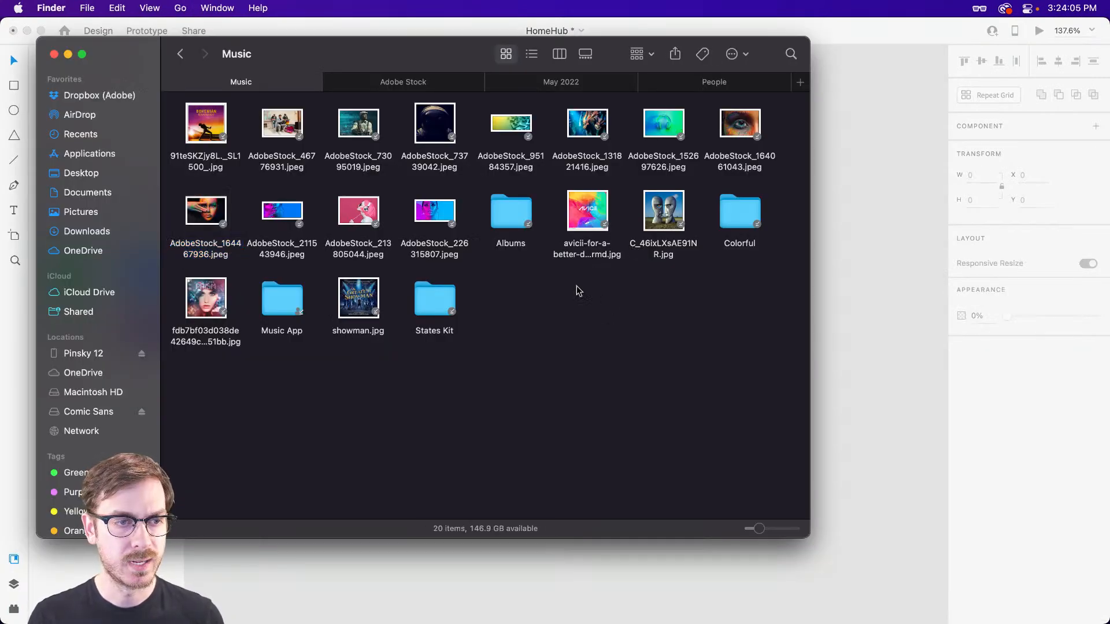
{"action": "left_click", "coordinate": [699, 88]}
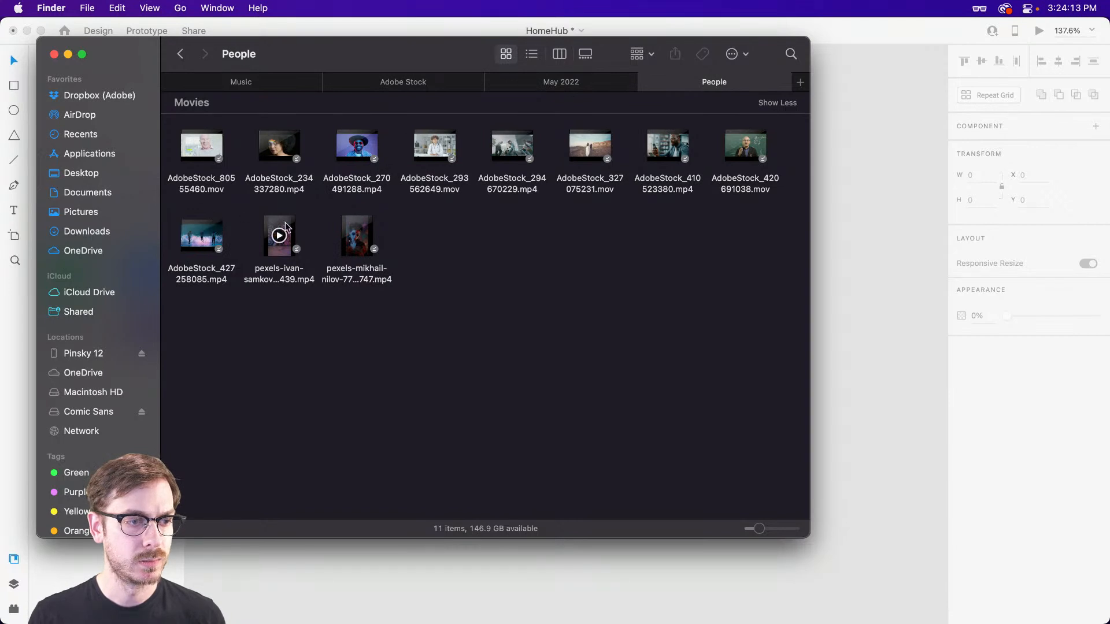
{"action": "left_click_drag", "start_coordinate": [201, 236], "coordinate": [629, 238]}
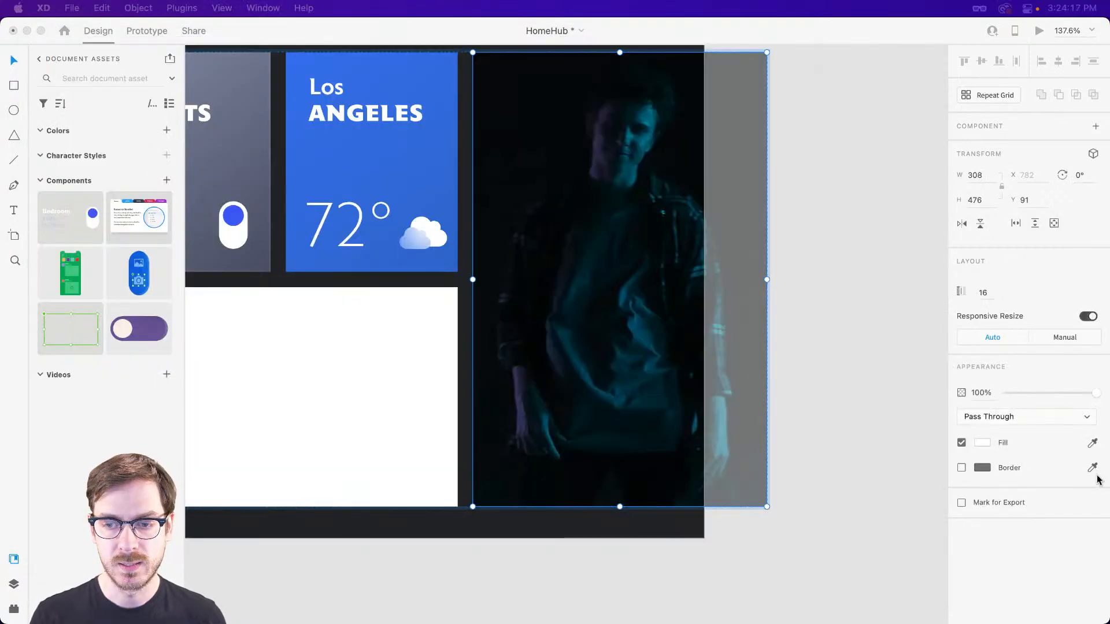
Set the video inside the tall card to play automatically, and check its playback in the preview.
{"action": "double_click", "coordinate": [612, 285]}
{"action": "left_click", "coordinate": [1059, 360]}
{"action": "left_click", "coordinate": [1047, 377]}
{"action": "key", "text": "super+Return"}
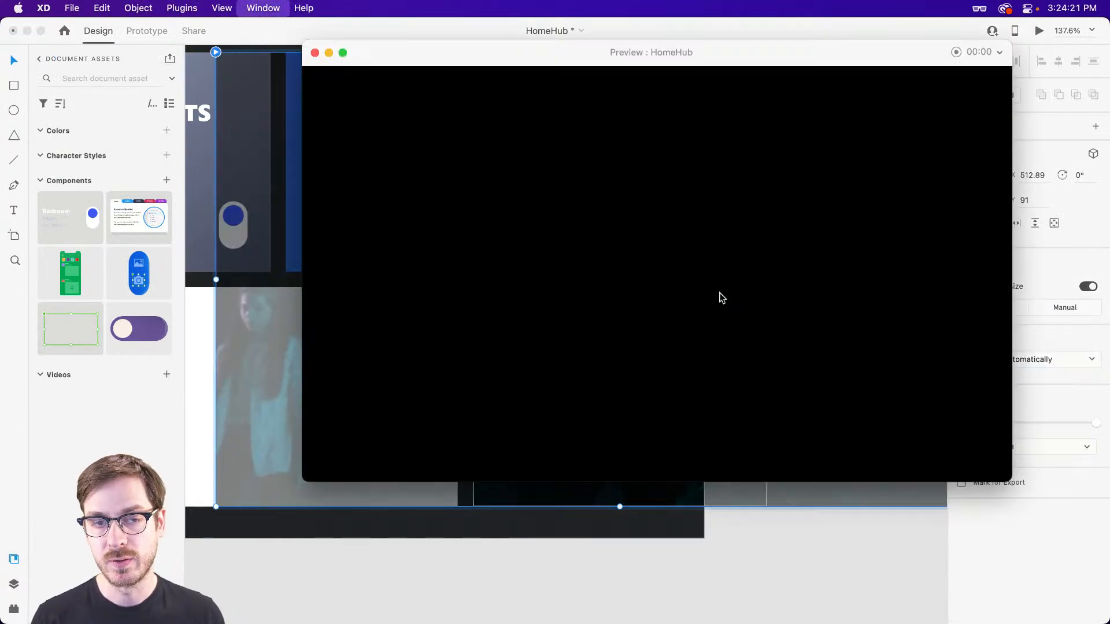
{"action": "left_click_drag", "start_coordinate": [759, 62], "coordinate": [696, 70]}
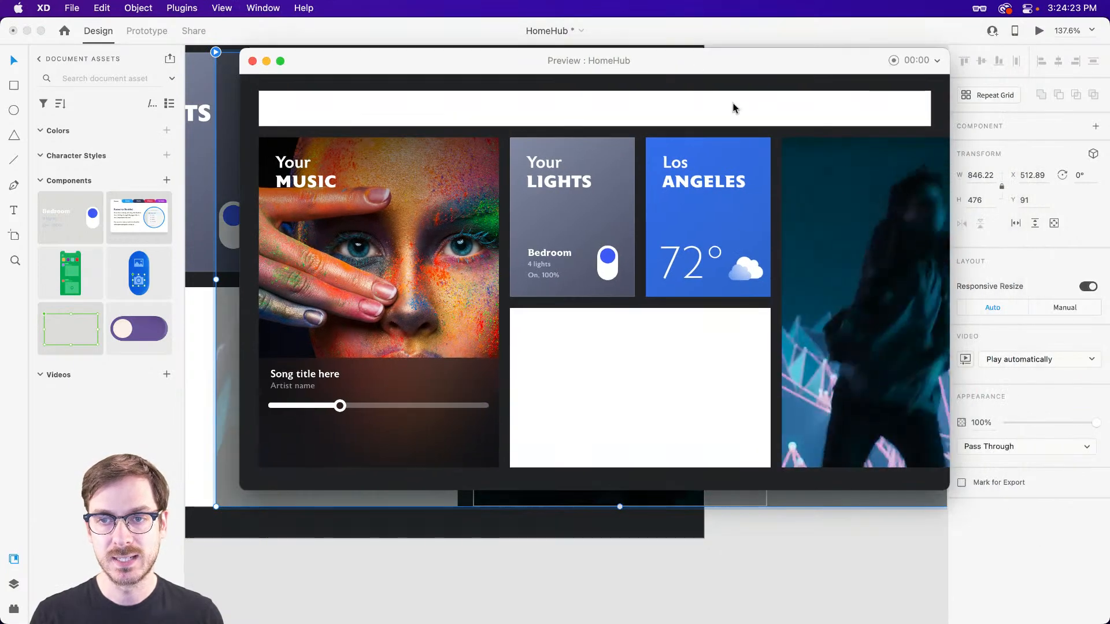
{"action": "key", "text": "super+w"}
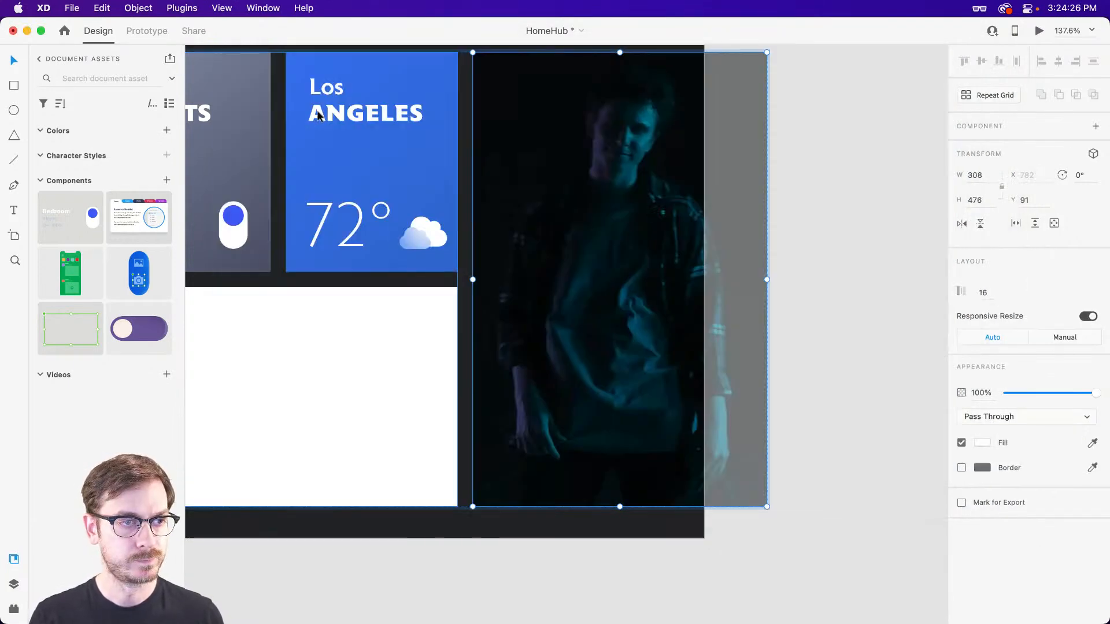
Copy the "Los ANGELES" heading into the video card's mask group and move it onto the card's edge at X 782, Y 115.
{"action": "left_click", "coordinate": [319, 115]}
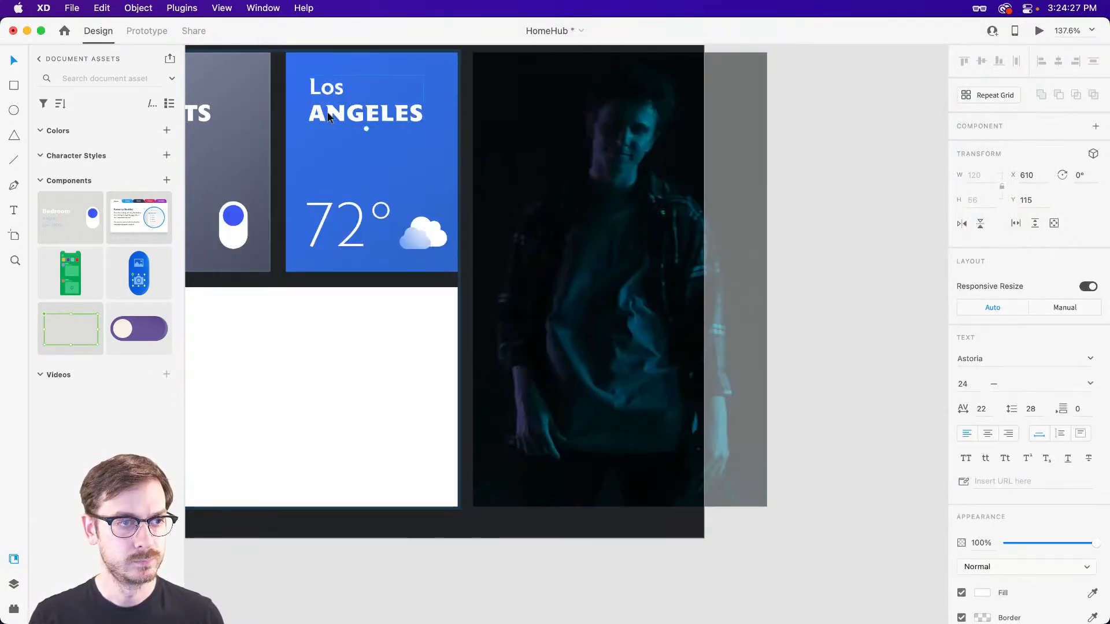
{"action": "key", "text": "super+y"}
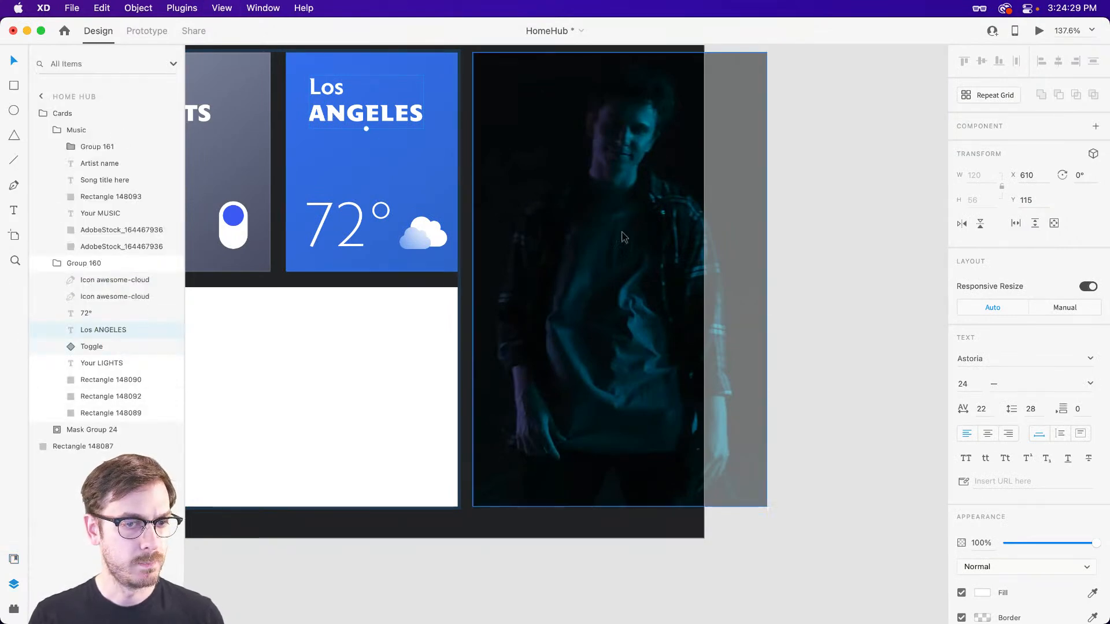
{"action": "key", "text": "super+c"}
{"action": "double_click", "coordinate": [619, 137]}
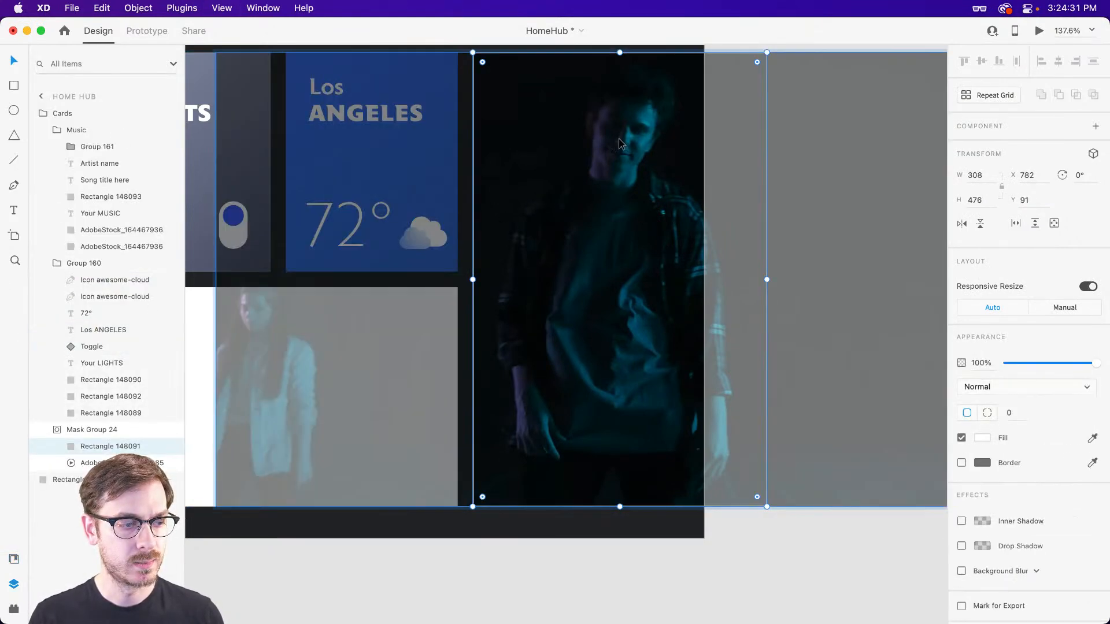
{"action": "key", "text": "super+v"}
{"action": "key", "text": "shift+Right"}
{"action": "key", "text": "shift+Right"}
{"action": "key", "text": "shift+Right"}
{"action": "key", "text": "shift+Right"}
{"action": "key", "text": "shift+Right"}
{"action": "key", "text": "shift+Right"}
{"action": "key", "text": "shift+Right"}
{"action": "key", "text": "shift+Right"}
{"action": "key", "text": "shift+Right"}
{"action": "key", "text": "shift+Right"}
{"action": "key", "text": "shift+Right"}
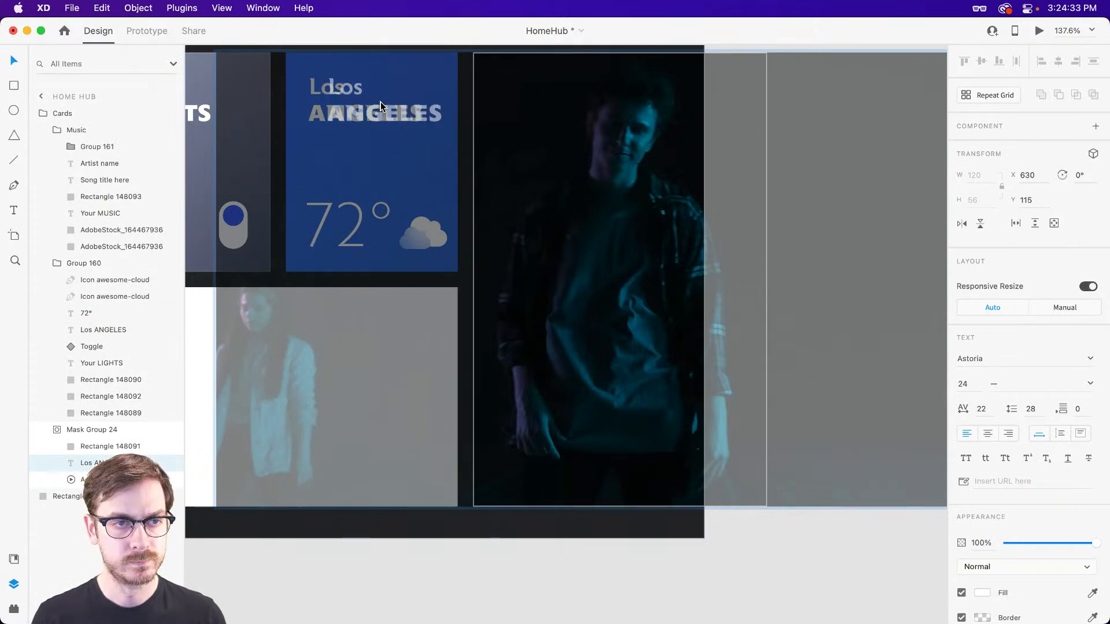
{"action": "key", "text": "shift+Right"}
{"action": "key", "text": "shift+Right"}
{"action": "key", "text": "shift+Right"}
{"action": "key", "text": "shift+Right"}
{"action": "key", "text": "shift+Right"}
{"action": "key", "text": "shift+Right"}
{"action": "key", "text": "shift+Right"}
{"action": "key", "text": "shift+Right"}
{"action": "key", "text": "shift+Right"}
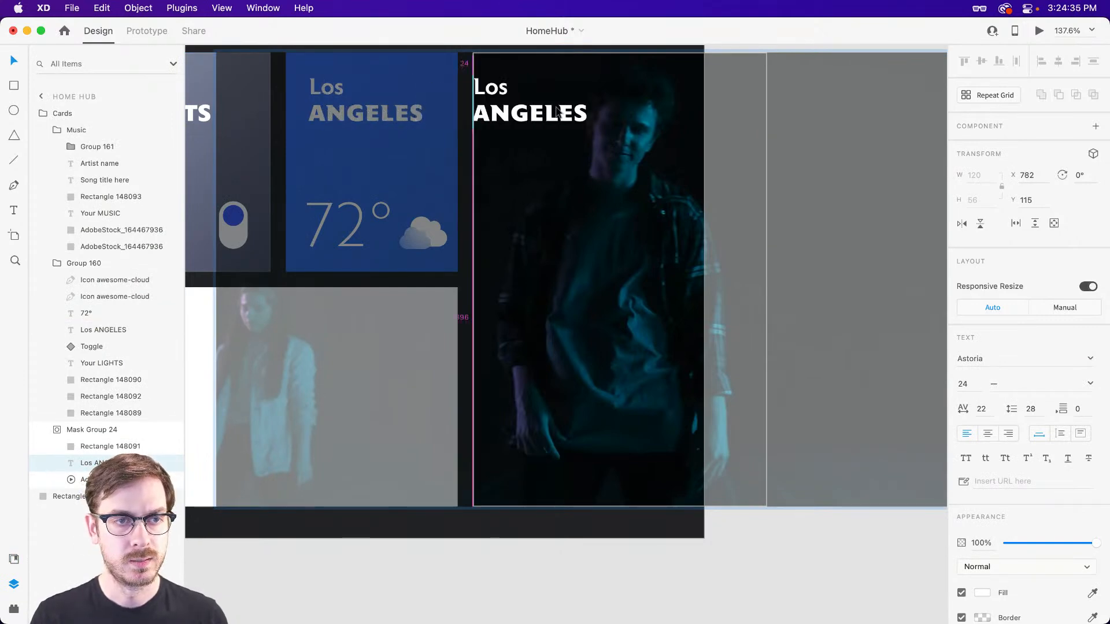
Place the copied heading inside the video card at X 810 and change its text to "Your MEDIA".
{"action": "double_click", "coordinate": [544, 119]}
{"action": "double_click", "coordinate": [527, 93]}
{"action": "type", "text": "Your"}
{"action": "double_click", "coordinate": [515, 116]}
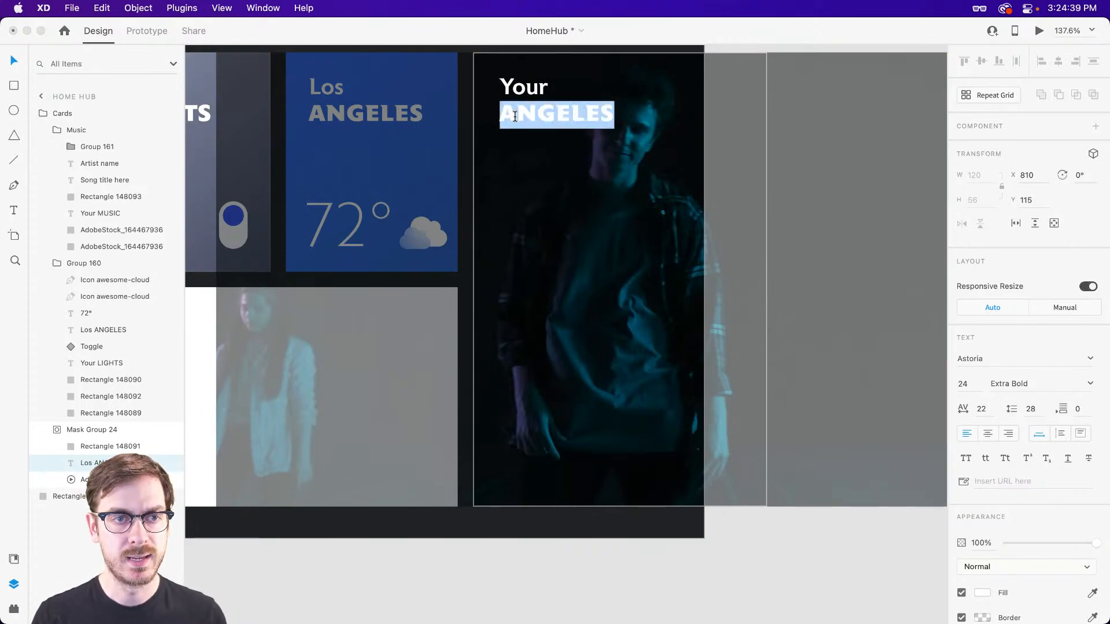
{"action": "type", "text": "MEDIA"}
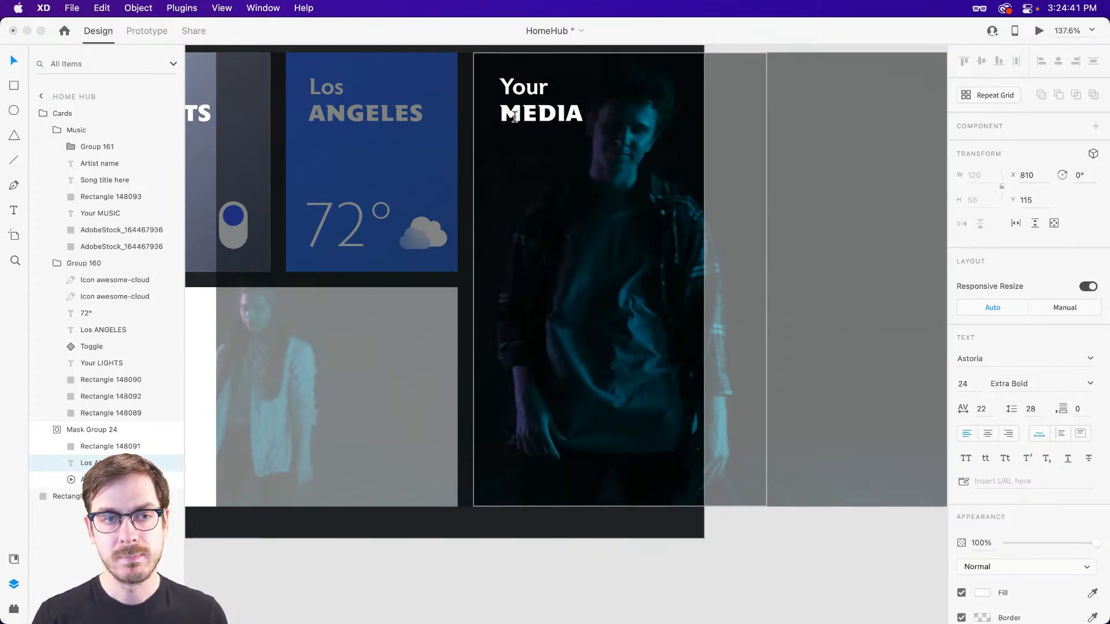
{"action": "type", "text": "v"}
{"action": "key", "text": "BackSpace"}
{"action": "key", "text": "Escape"}
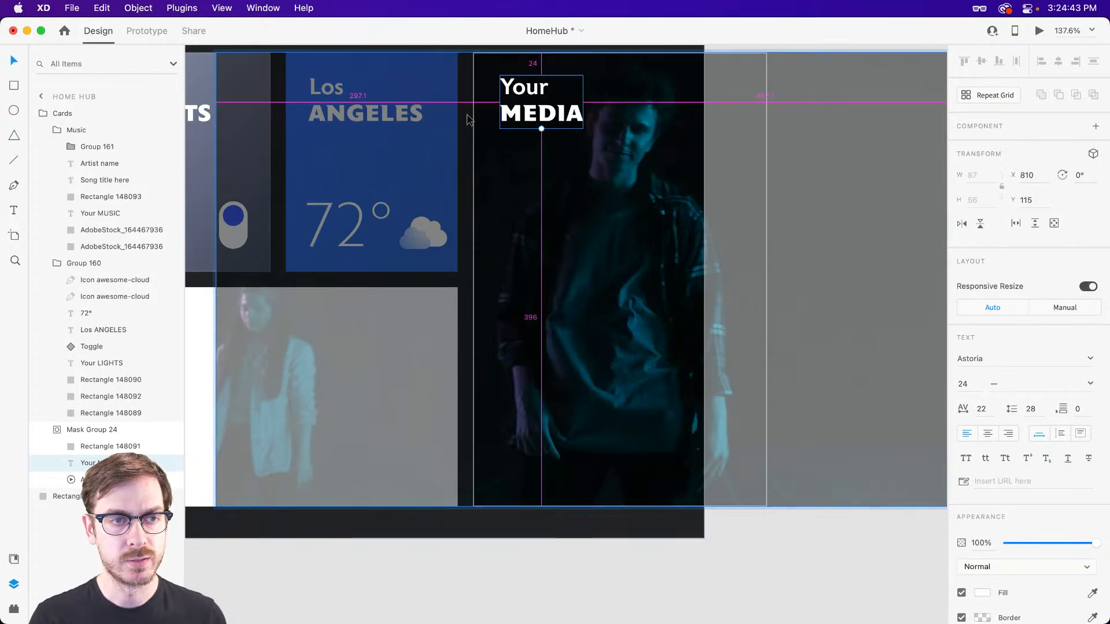
Nudge the "Your MEDIA" heading 4 px to the left and deselect everything.
{"action": "key", "text": "Left"}
{"action": "key", "text": "Left"}
{"action": "key", "text": "Left"}
{"action": "key", "text": "Left"}
{"action": "key", "text": "Escape"}
{"action": "key", "text": "Escape"}
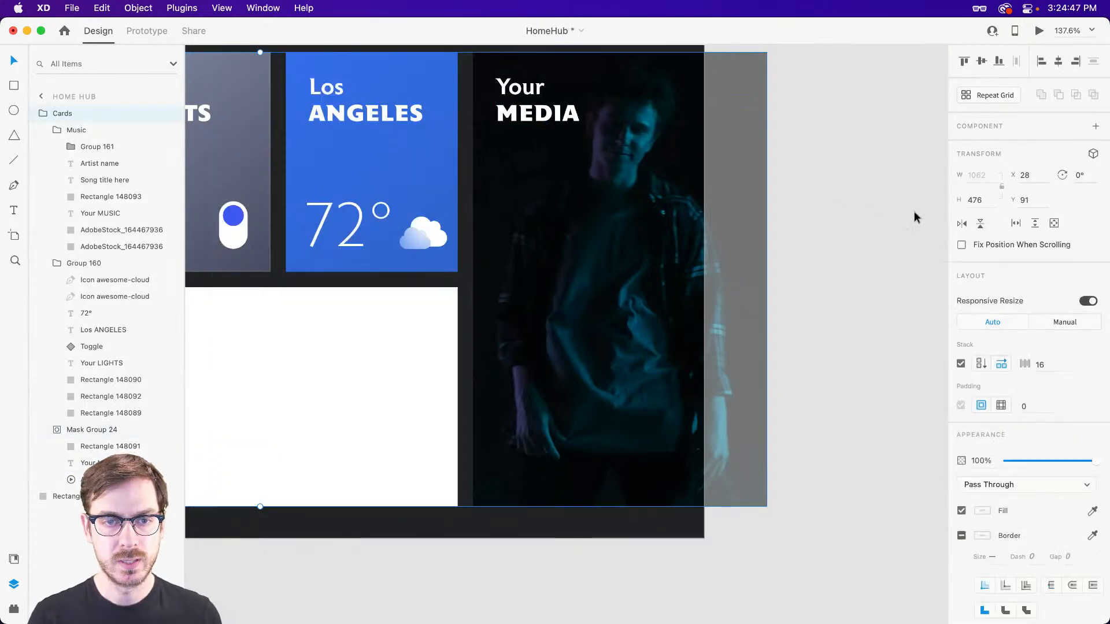
{"action": "key", "text": "Escape"}
{"action": "left_click_drag", "start_coordinate": [501, 256], "coordinate": [674, 255]}
{"action": "left_click_drag", "start_coordinate": [864, 284], "coordinate": [771, 283]}
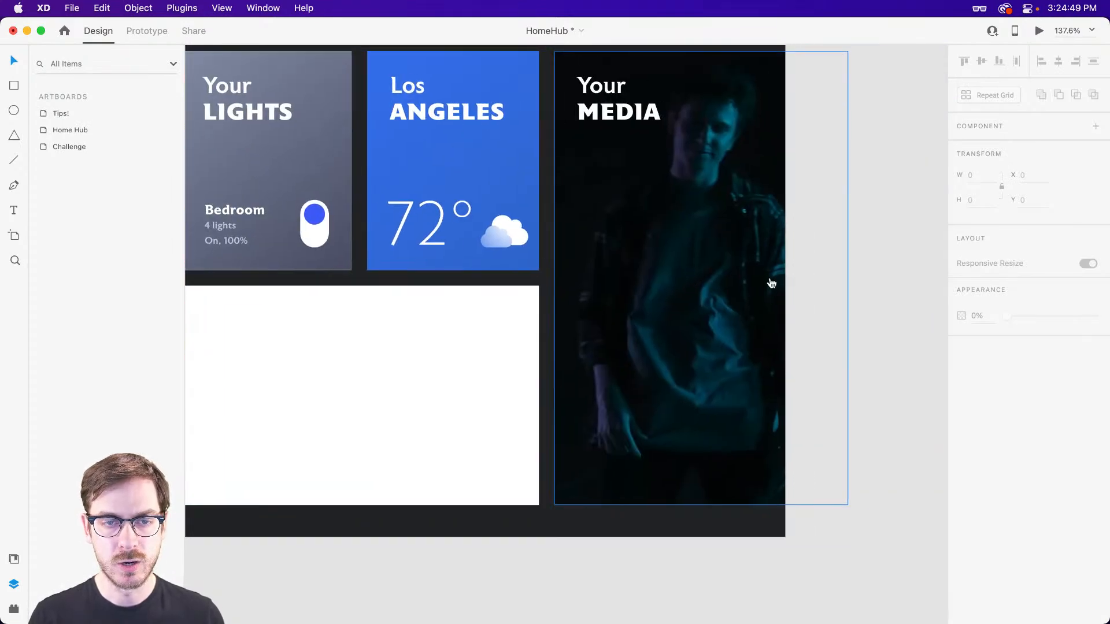
{"action": "key", "text": "super+Tab"}
{"action": "left_click", "coordinate": [484, 290]}
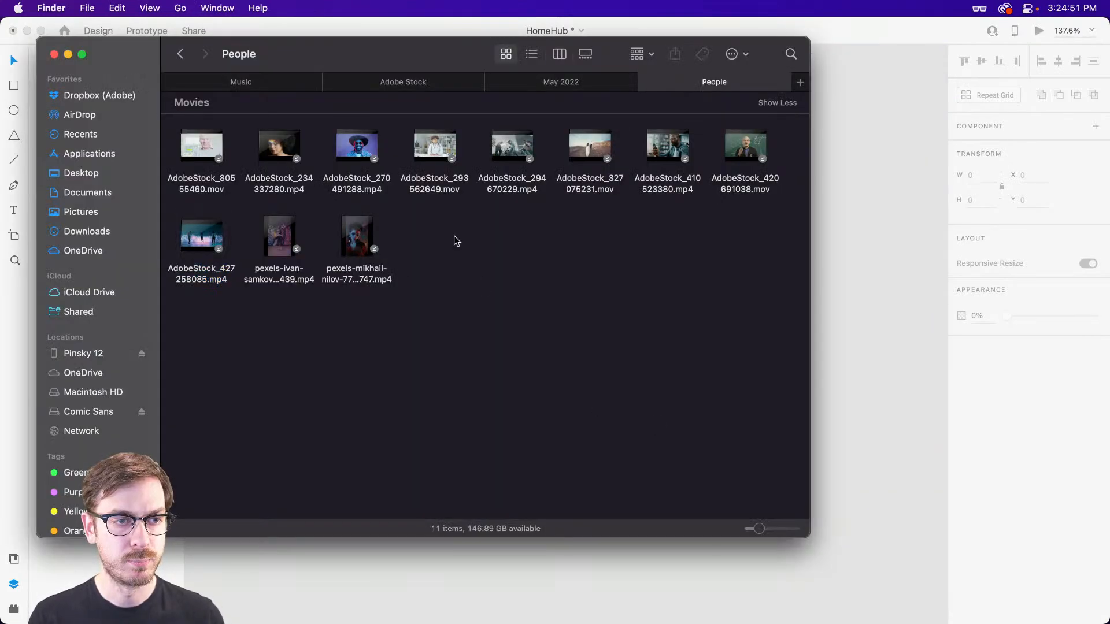
{"action": "left_click_drag", "start_coordinate": [527, 137], "coordinate": [800, 151]}
{"action": "key", "text": "super+Tab"}
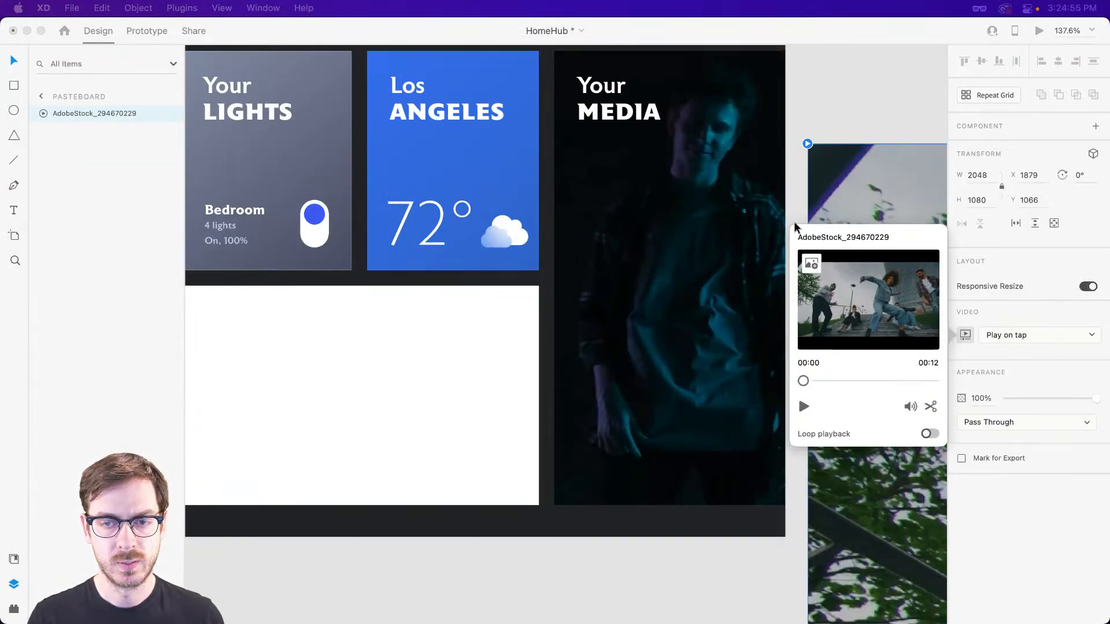
{"action": "left_click", "coordinate": [844, 136]}
{"action": "key", "text": "super+z"}
{"action": "left_click", "coordinate": [664, 237]}
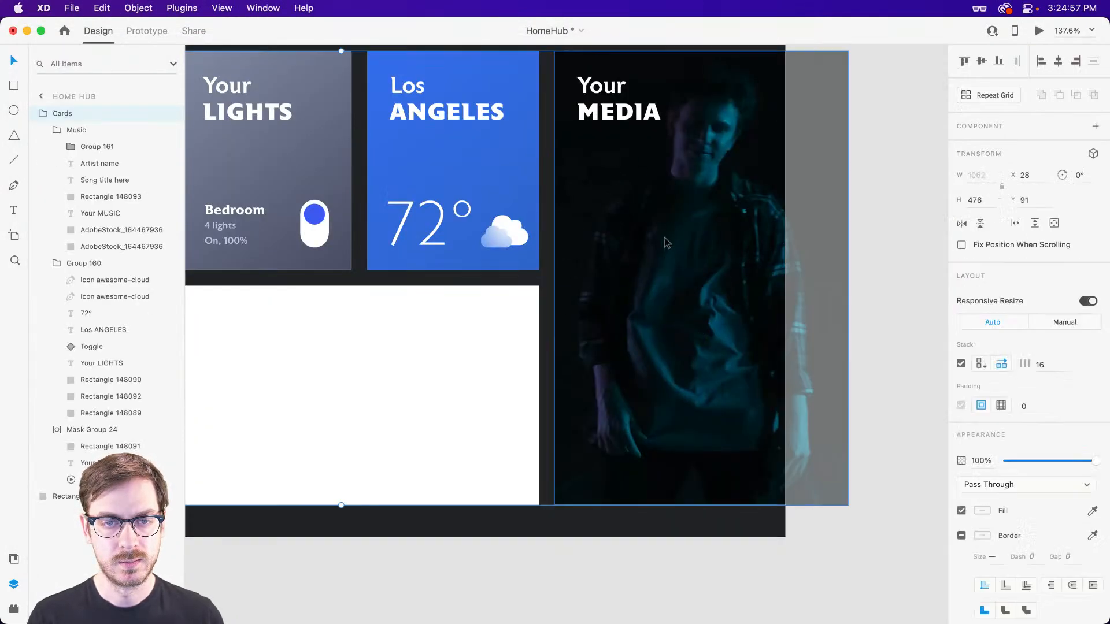
{"action": "key", "text": "super+Tab"}
{"action": "left_click_drag", "start_coordinate": [521, 135], "coordinate": [607, 179]}
{"action": "key", "text": "super+Tab"}
{"action": "left_click_drag", "start_coordinate": [606, 179], "coordinate": [682, 207]}
{"action": "left_click", "coordinate": [733, 164]}
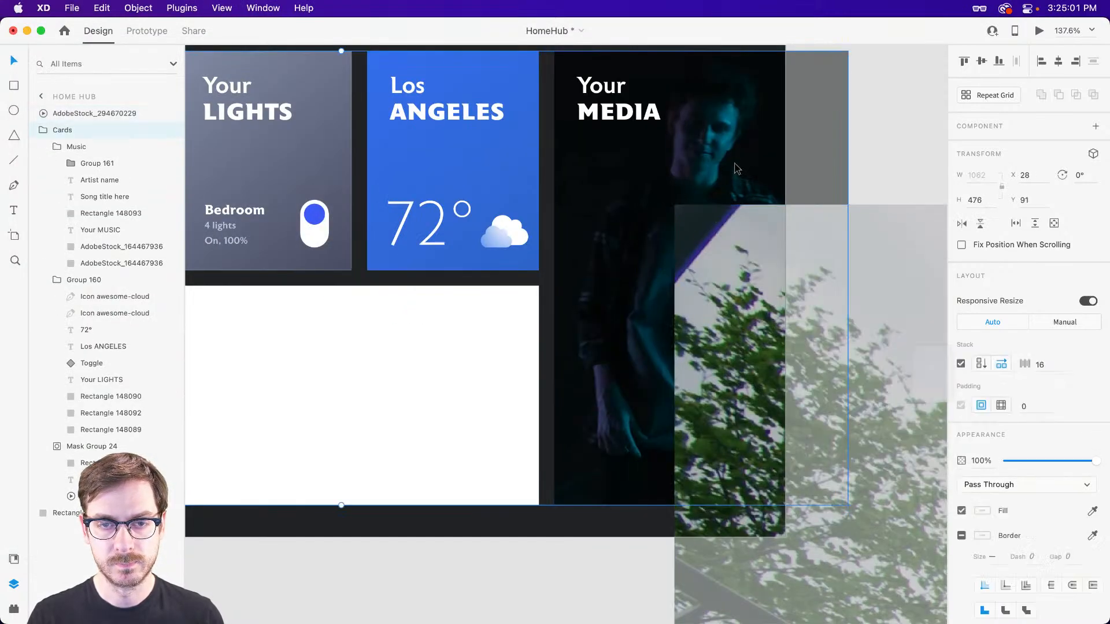
{"action": "key", "text": "super+z"}
Replace the video inside the media card's mask with AdobeStock_294670229.mp4 from the People folder, and check it in the preview.
{"action": "left_click", "coordinate": [686, 264], "text": "super"}
{"action": "left_click", "coordinate": [687, 268]}
{"action": "key", "text": "super+Tab"}
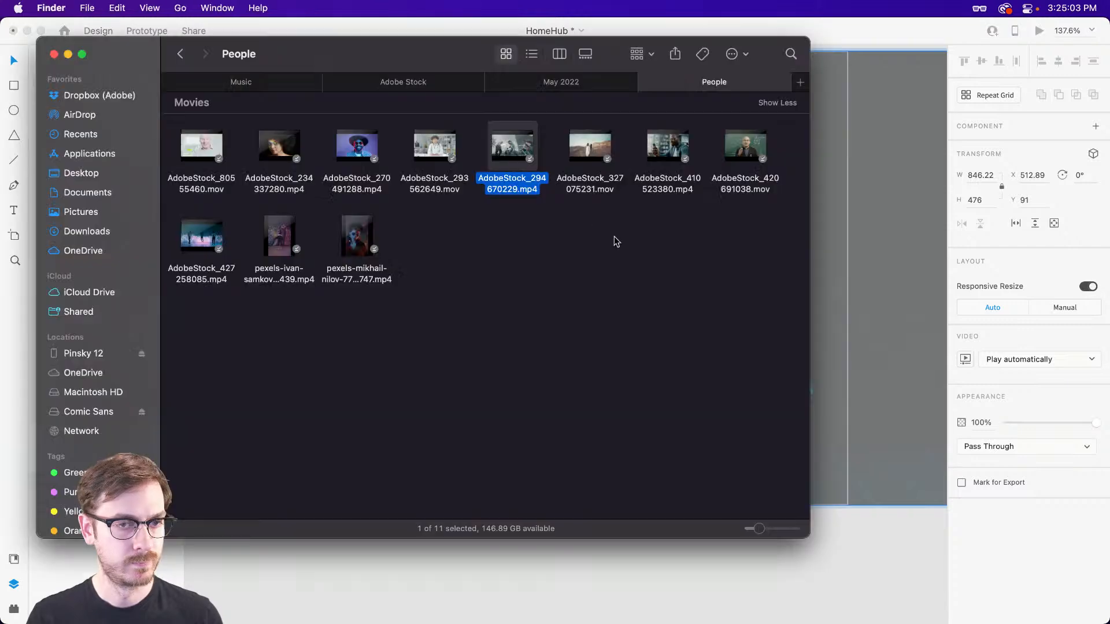
{"action": "left_click_drag", "start_coordinate": [512, 146], "coordinate": [648, 217]}
{"action": "key", "text": "super+Return"}
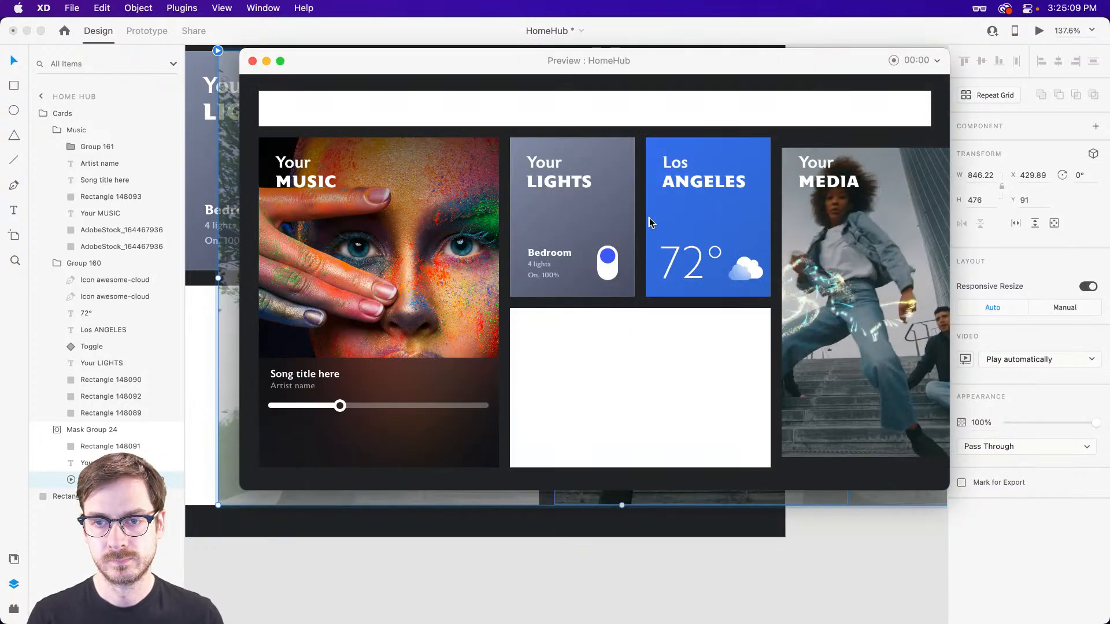
{"action": "key", "text": "super+w"}
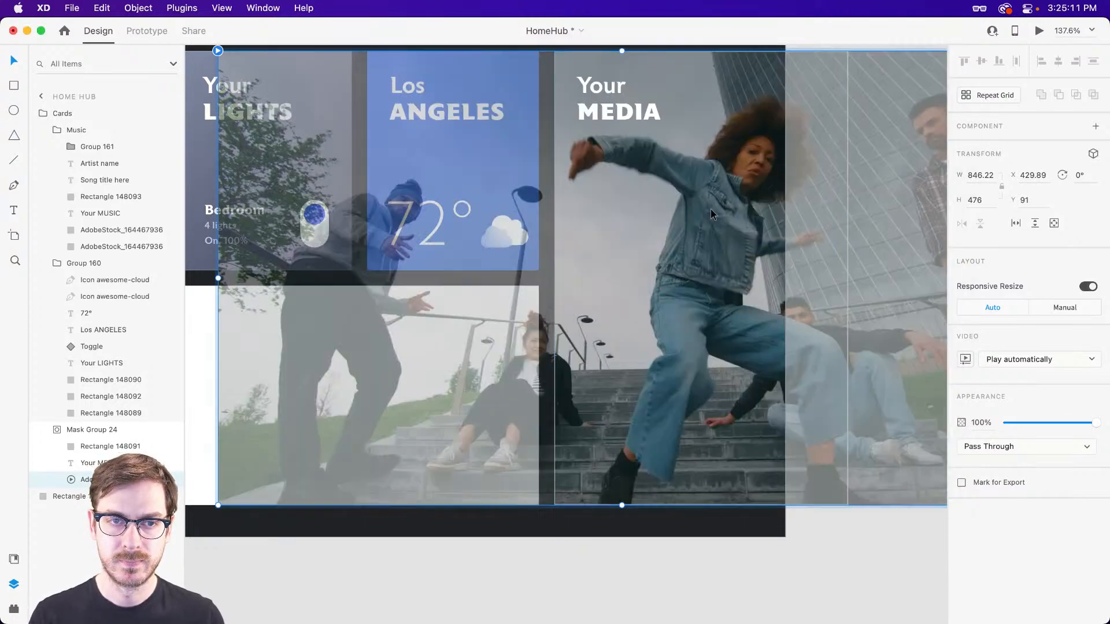
Turn the Cards group on the Home Hub artboard into a horizontal scroll group.
{"action": "scroll", "coordinate": [692, 223], "scroll_direction": "up", "scroll_amount": 3}
{"action": "left_click", "coordinate": [842, 95]}
{"action": "scroll", "coordinate": [842, 94], "scroll_direction": "down", "scroll_amount": 5}
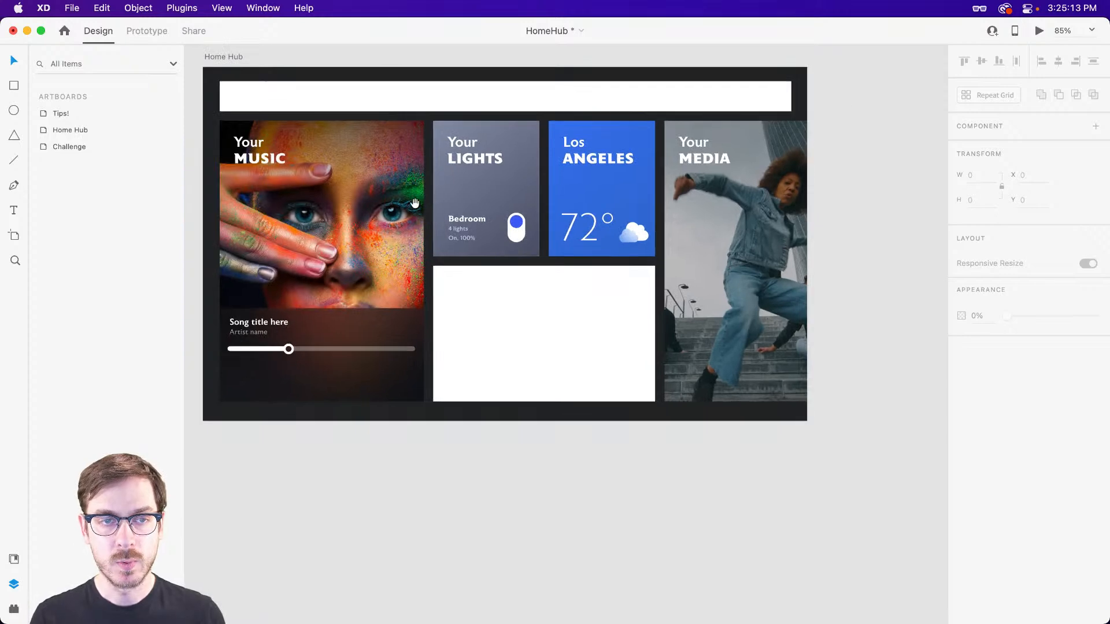
{"action": "scroll", "coordinate": [516, 202], "scroll_direction": "left", "scroll_amount": 4}
{"action": "left_click", "coordinate": [446, 203]}
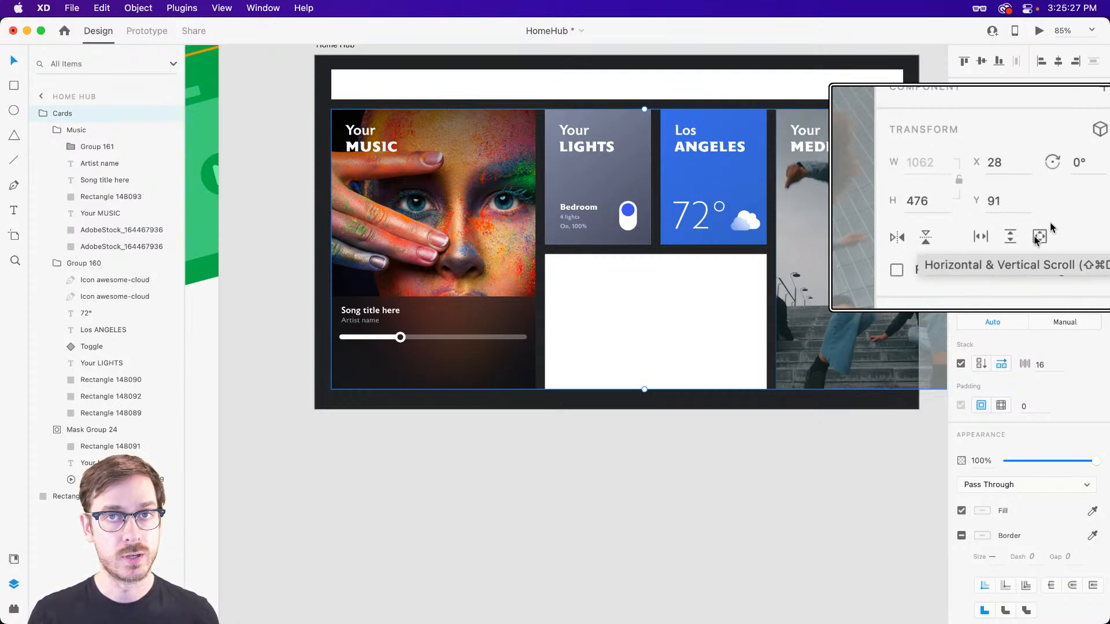
{"action": "left_click", "coordinate": [1014, 222]}
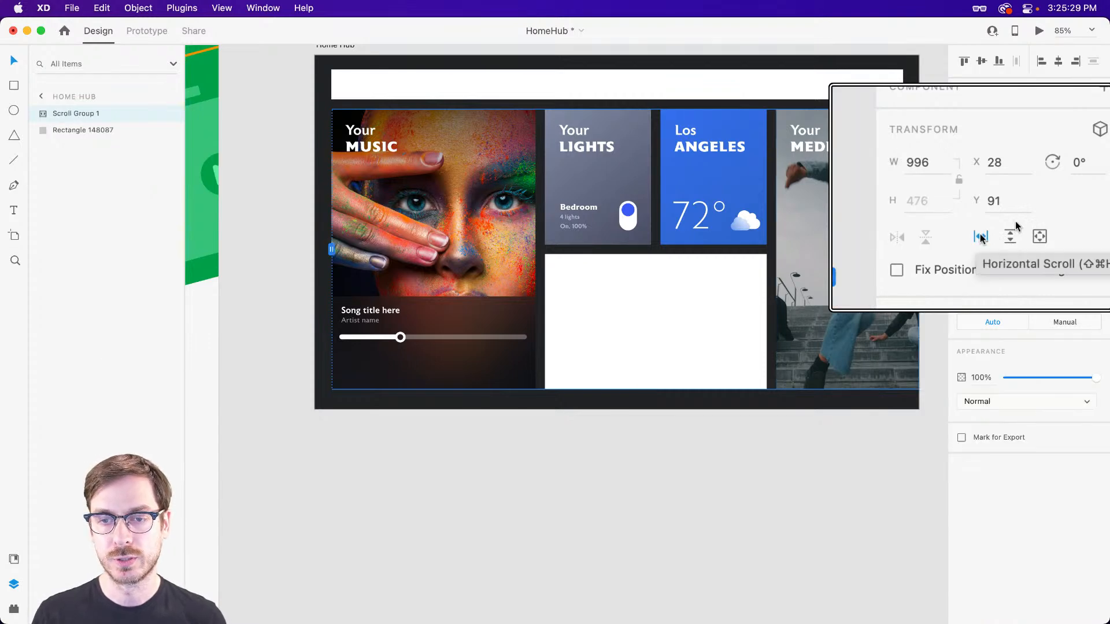
Extend the left edge of the scroll group's viewport to the artboard's edge, at X 0 and 1024 wide.
{"action": "scroll", "coordinate": [362, 243], "scroll_direction": "down", "scroll_amount": 10}
{"action": "scroll", "coordinate": [445, 217], "scroll_direction": "up", "scroll_amount": 2}
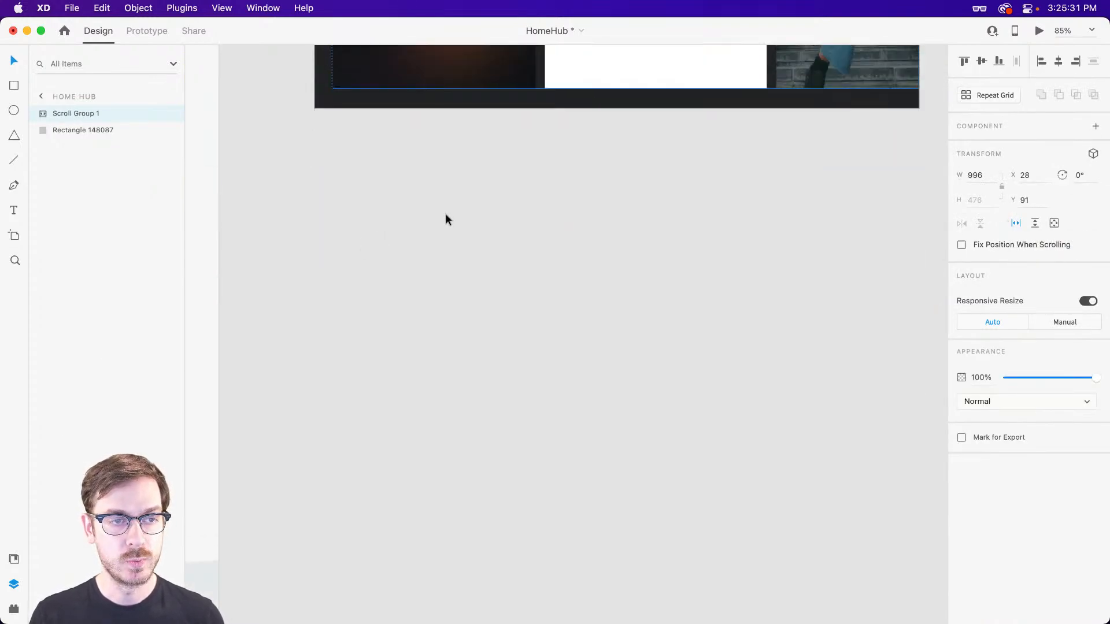
{"action": "scroll", "coordinate": [446, 218], "scroll_direction": "up", "scroll_amount": 8}
{"action": "scroll", "coordinate": [370, 323], "scroll_direction": "down", "scroll_amount": 3}
{"action": "left_click_drag", "start_coordinate": [331, 266], "coordinate": [315, 266]}
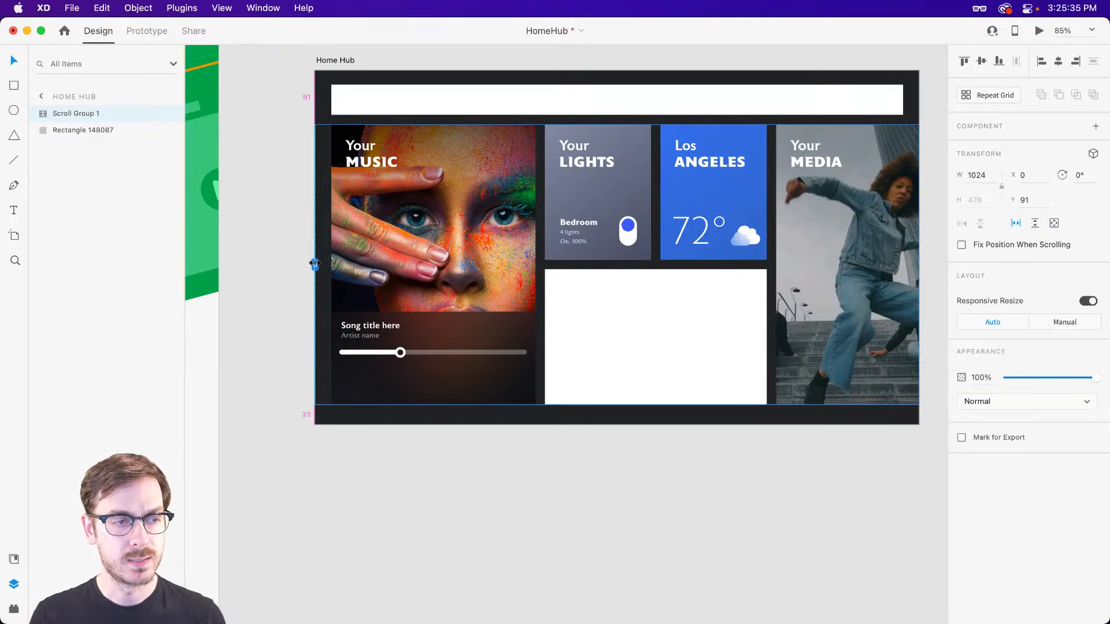
{"action": "scroll", "coordinate": [318, 267], "scroll_direction": "up", "scroll_amount": 5}
{"action": "scroll", "coordinate": [322, 280], "scroll_direction": "down", "scroll_amount": 6}
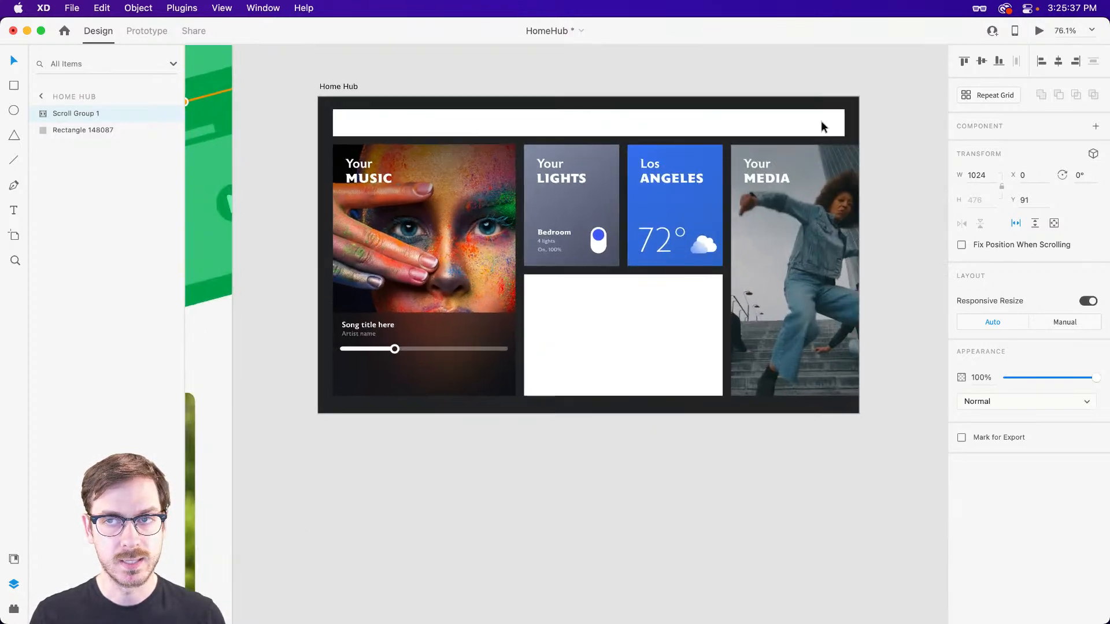
Preview the Home Hub artboard, swipe the cards horizontally to test the scrolling, and close the preview.
{"action": "left_click", "coordinate": [1039, 31]}
{"action": "left_click_drag", "start_coordinate": [832, 198], "coordinate": [791, 234]}
{"action": "key", "text": "Escape"}
Select the Cards stack inside the scroll group and set its right padding to 56.
{"action": "scroll", "coordinate": [824, 243], "scroll_direction": "right", "scroll_amount": 1}
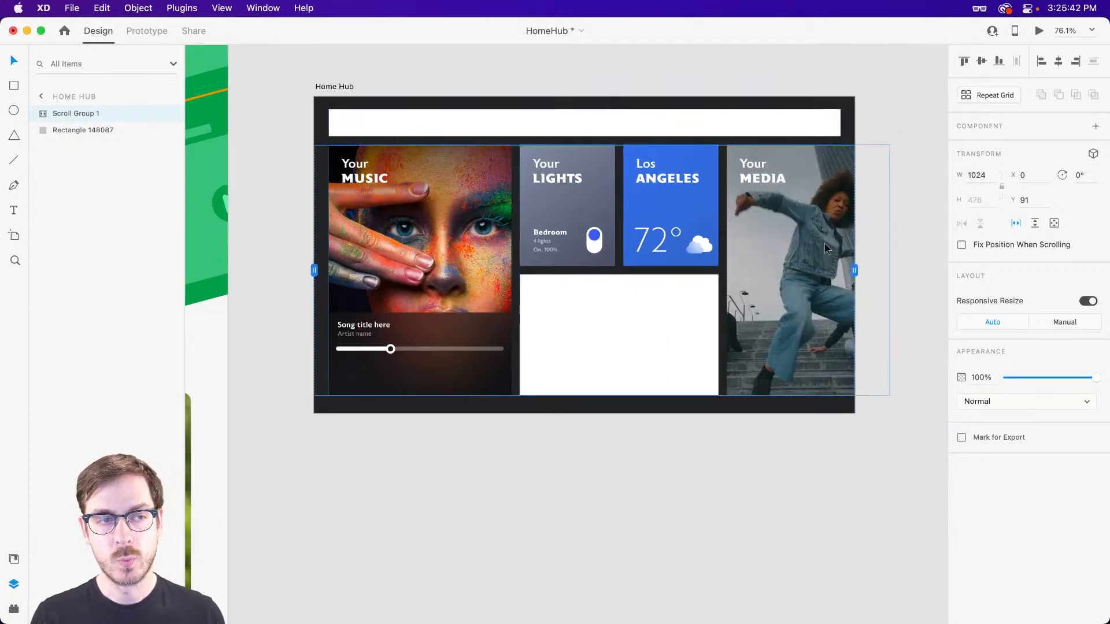
{"action": "double_click", "coordinate": [393, 209]}
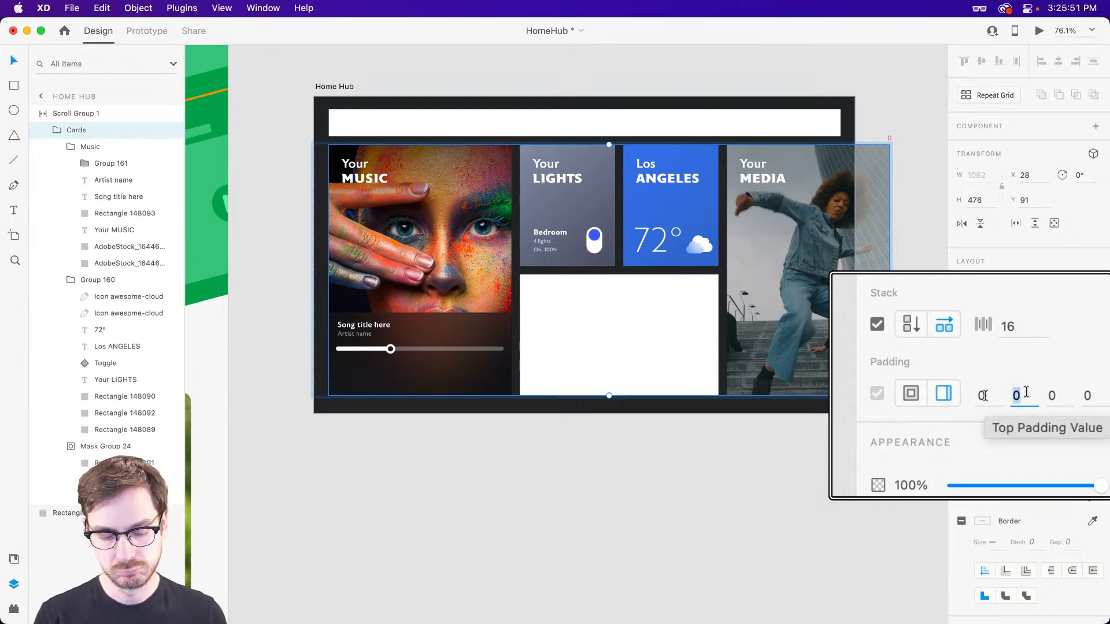
{"action": "type", "text": "56"}
{"action": "key", "text": "Return"}
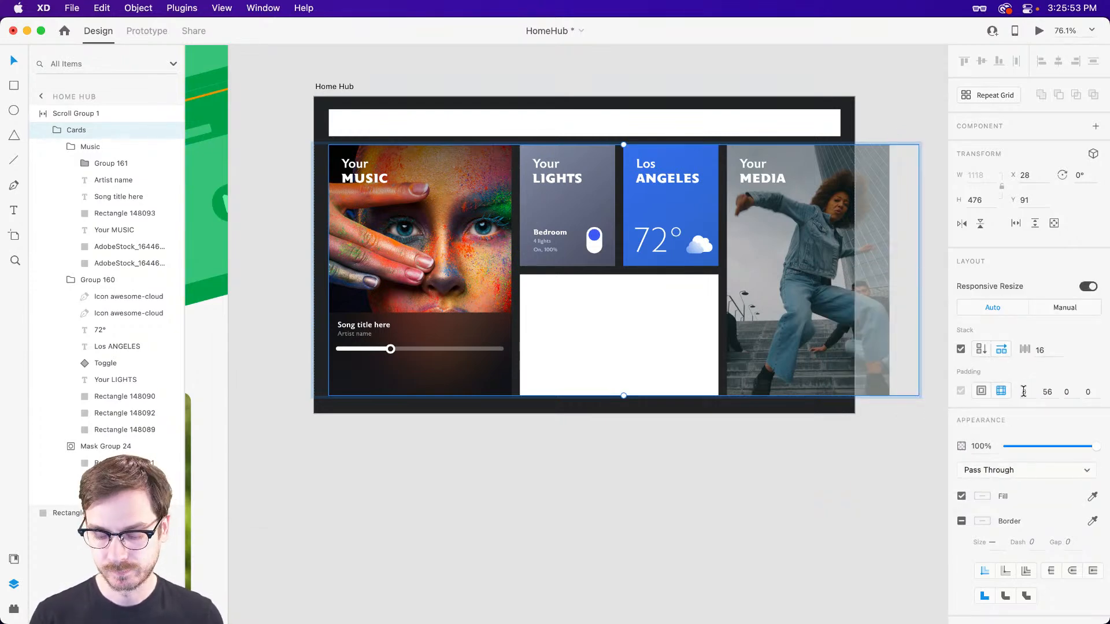
Preview the prototype, scroll the cards to both ends to check the spacing after the media card, and close the preview.
{"action": "key", "text": "super+Return"}
{"action": "scroll", "coordinate": [419, 249], "scroll_direction": "right", "scroll_amount": 3}
{"action": "scroll", "coordinate": [419, 249], "scroll_direction": "left", "scroll_amount": 3}
{"action": "scroll", "coordinate": [745, 243], "scroll_direction": "right", "scroll_amount": 3}
{"action": "scroll", "coordinate": [421, 241], "scroll_direction": "left", "scroll_amount": 3}
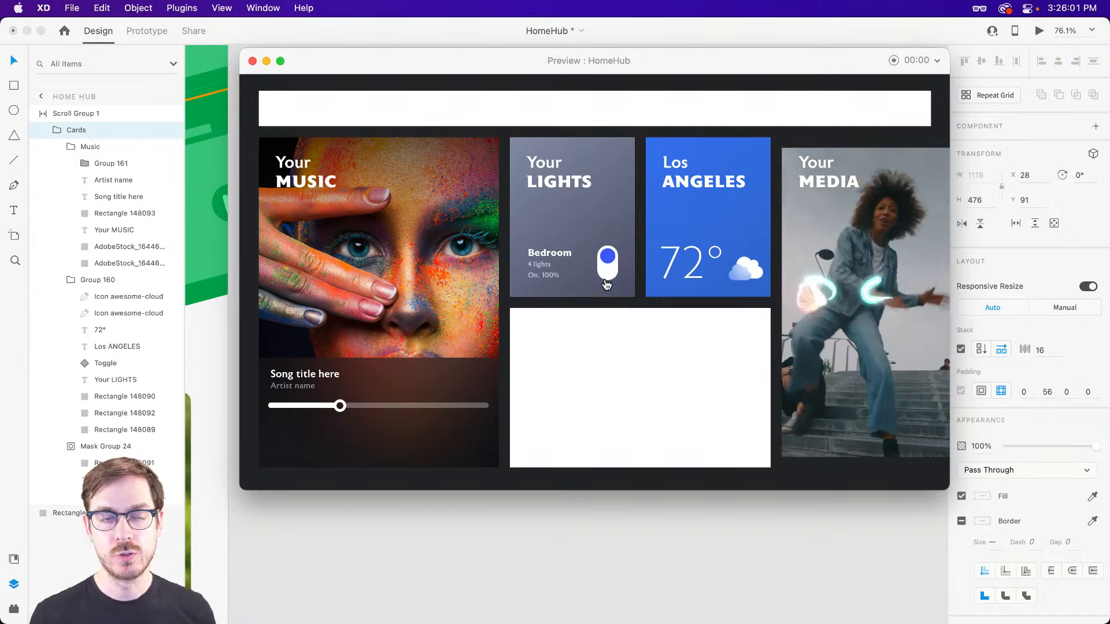
{"action": "key", "text": "super+w"}
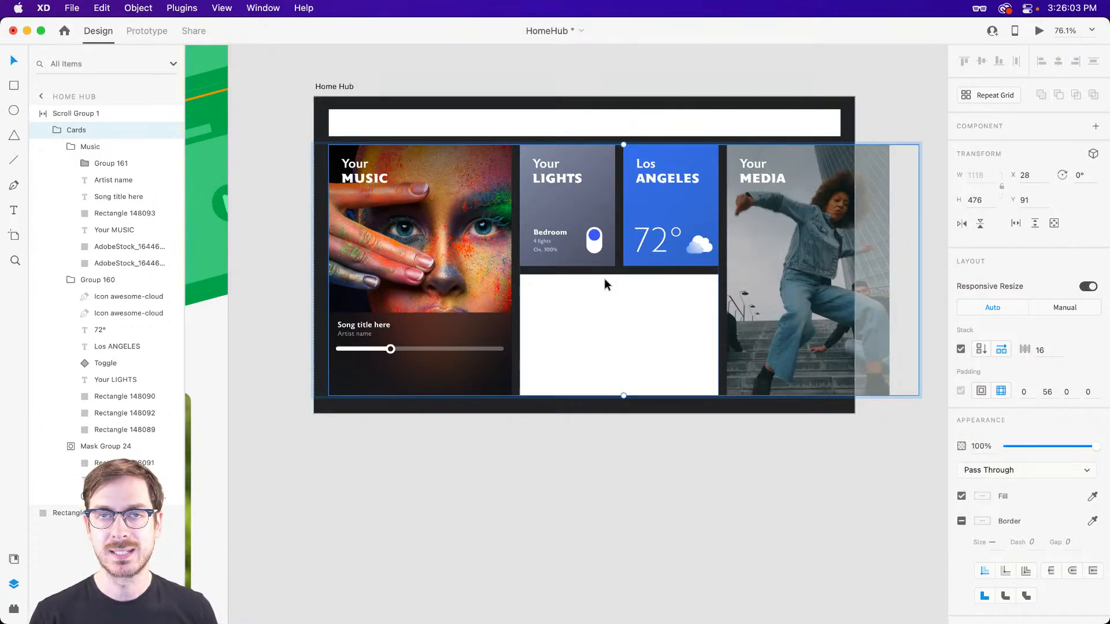